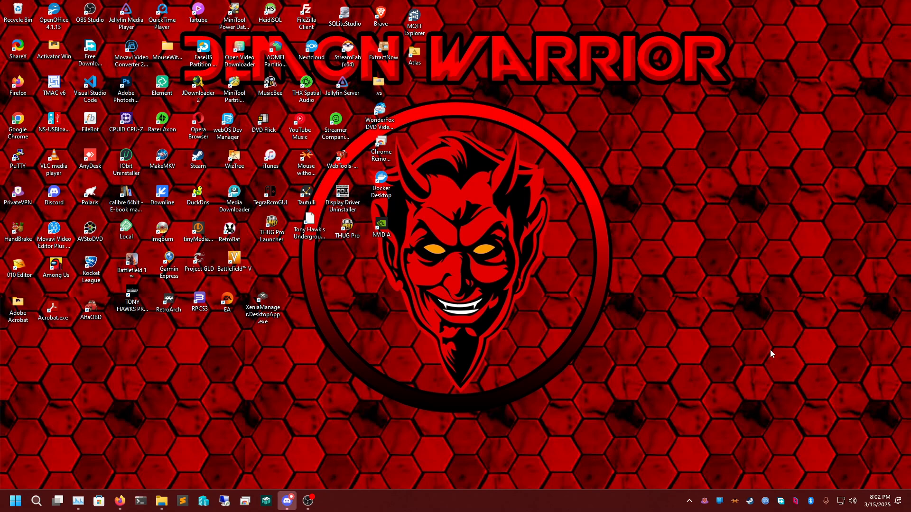
- Switch to the Firefox window with the Docker Desktop Install on Windows tutorial and skim the whole page
{"action": "mouse_move", "coordinate": [119, 501]}
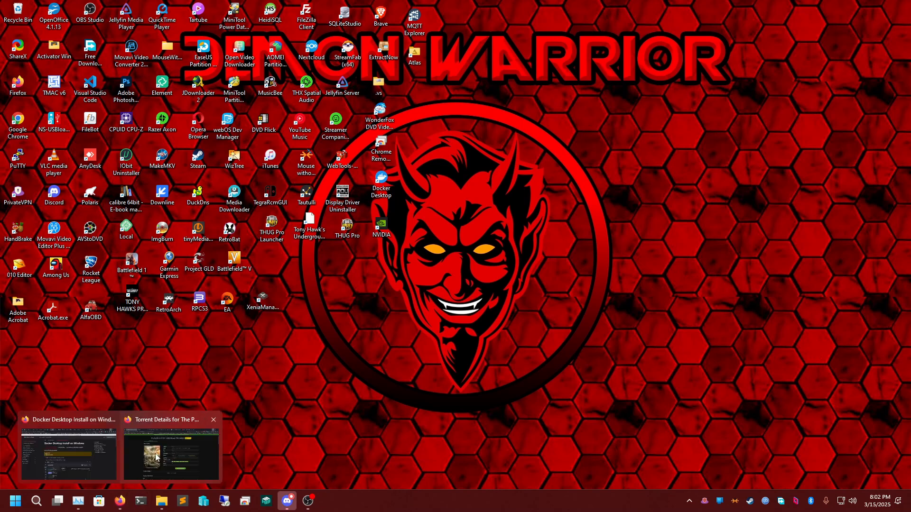
{"action": "left_click", "coordinate": [93, 454]}
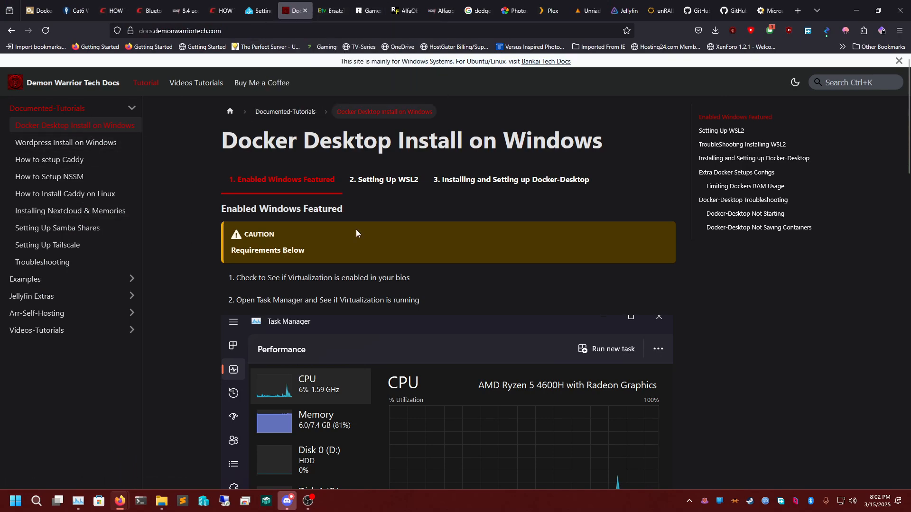
{"action": "scroll", "coordinate": [473, 246], "scroll_direction": "down", "scroll_amount": 4}
{"action": "scroll", "coordinate": [481, 279], "scroll_direction": "down", "scroll_amount": 18}
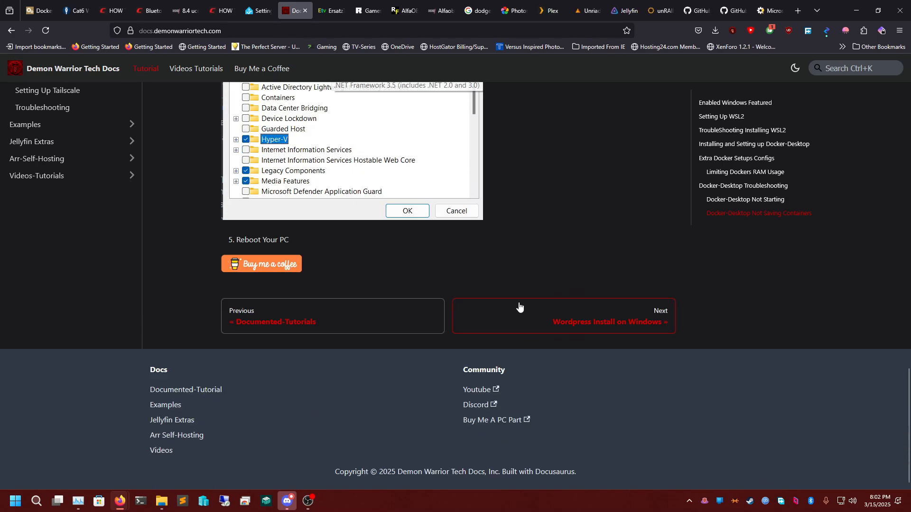
{"action": "scroll", "coordinate": [524, 301], "scroll_direction": "up", "scroll_amount": 7}
{"action": "scroll", "coordinate": [524, 300], "scroll_direction": "up", "scroll_amount": 10}
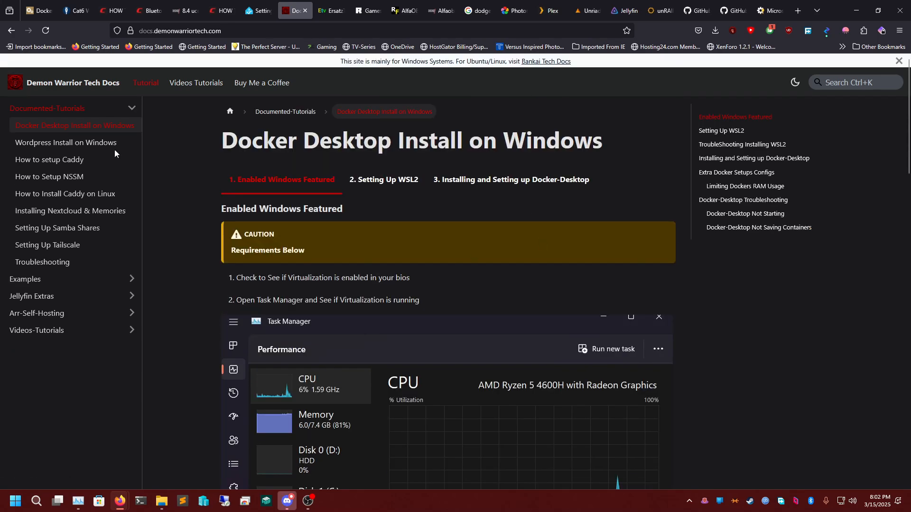
- Open the Examples section of the docs and look through the Caddy Examples and Docker Examples pages
{"action": "left_click", "coordinate": [31, 144]}
{"action": "left_click", "coordinate": [34, 279]}
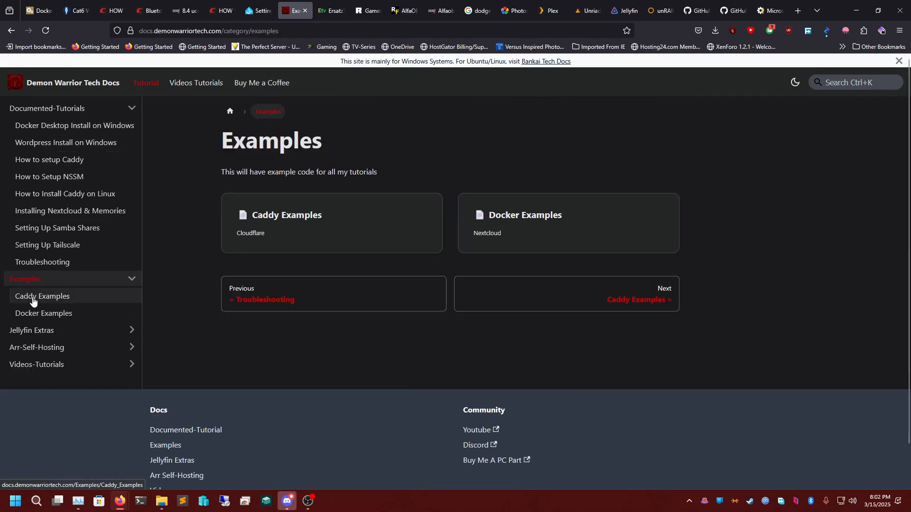
{"action": "left_click", "coordinate": [32, 298]}
{"action": "scroll", "coordinate": [377, 285], "scroll_direction": "down", "scroll_amount": 2}
{"action": "left_click", "coordinate": [76, 313]}
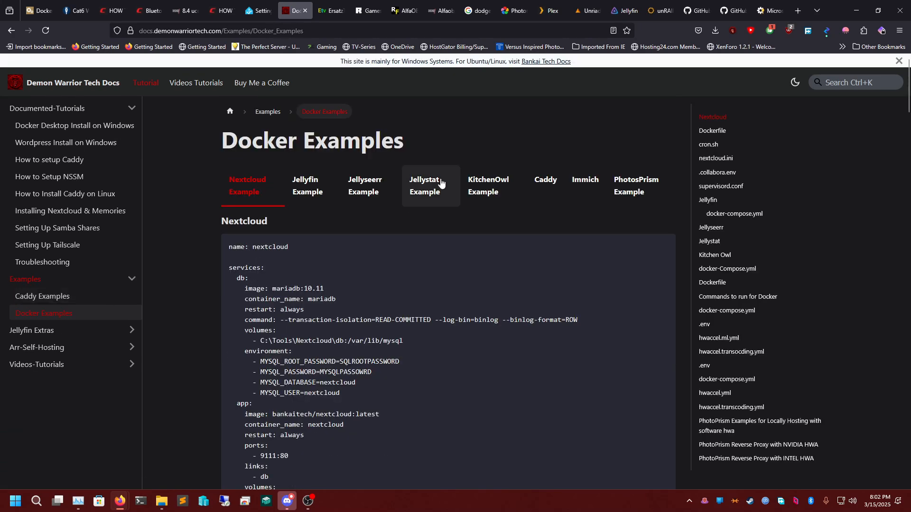
{"action": "scroll", "coordinate": [403, 268], "scroll_direction": "down", "scroll_amount": 3}
{"action": "scroll", "coordinate": [405, 270], "scroll_direction": "up", "scroll_amount": 3}
- Return to the Caddy Examples page and view its Cloudflare and Multiple Sub Domains examples
{"action": "left_click", "coordinate": [75, 297]}
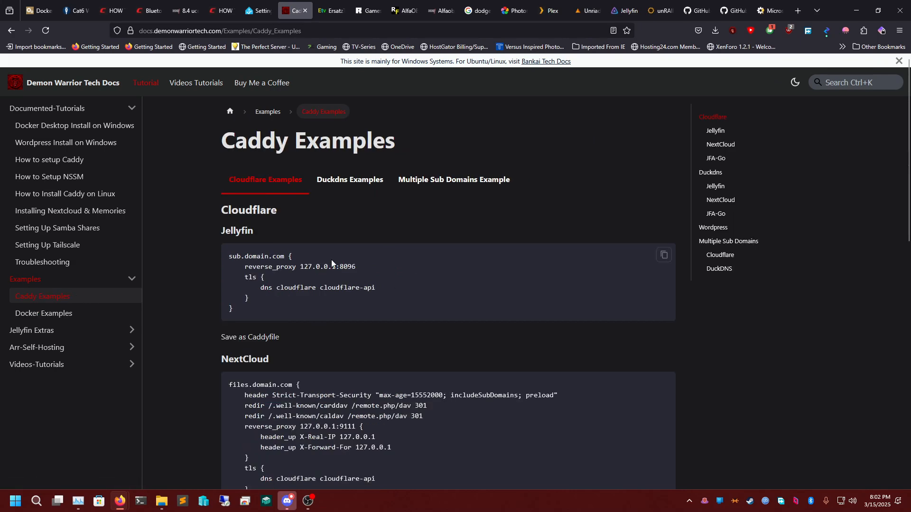
{"action": "scroll", "coordinate": [371, 266], "scroll_direction": "down", "scroll_amount": 3}
{"action": "scroll", "coordinate": [396, 290], "scroll_direction": "up", "scroll_amount": 3}
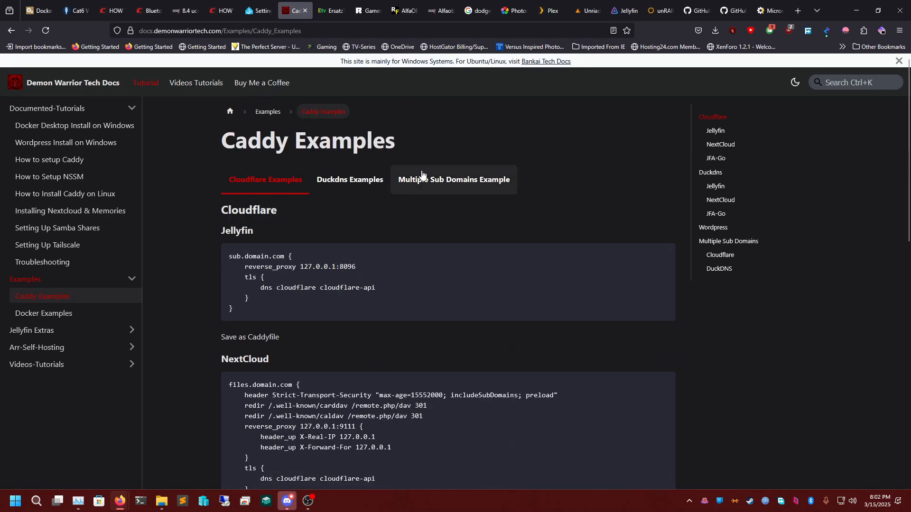
{"action": "left_click", "coordinate": [420, 179]}
{"action": "scroll", "coordinate": [352, 270], "scroll_direction": "down", "scroll_amount": 3}
{"action": "scroll", "coordinate": [361, 271], "scroll_direction": "up", "scroll_amount": 3}
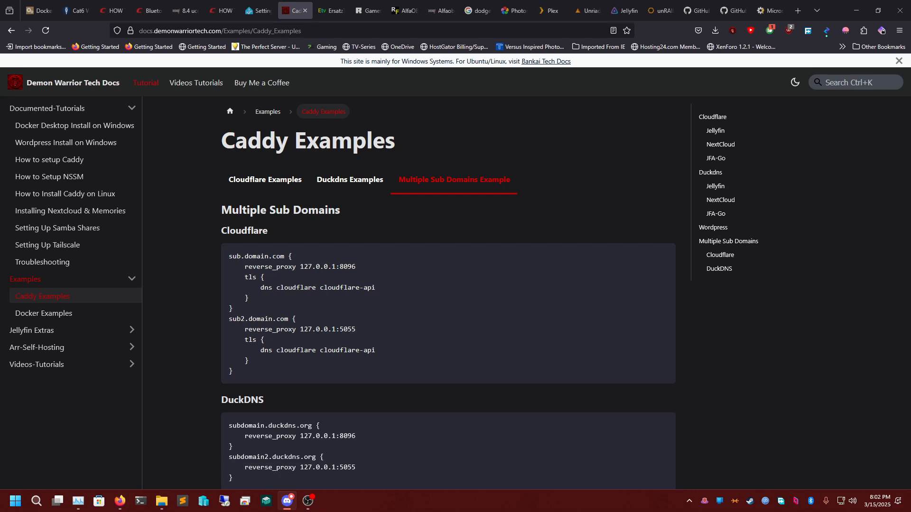
- Switch to Discord to view the DemonWarriorTech general channel, and minimise its window
{"action": "key", "text": "alt+Tab"}
{"action": "key", "text": "alt+Tab"}
{"action": "key", "text": "alt+Tab"}
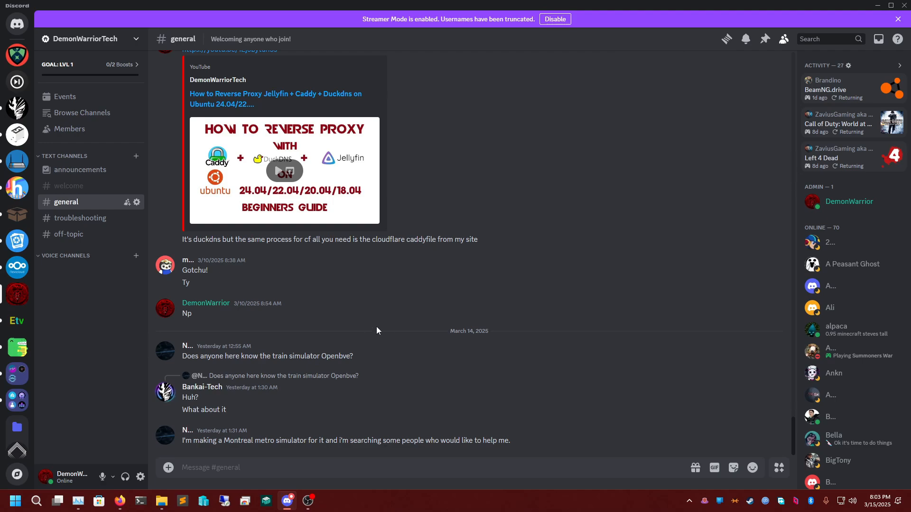
{"action": "left_click", "coordinate": [878, 9]}
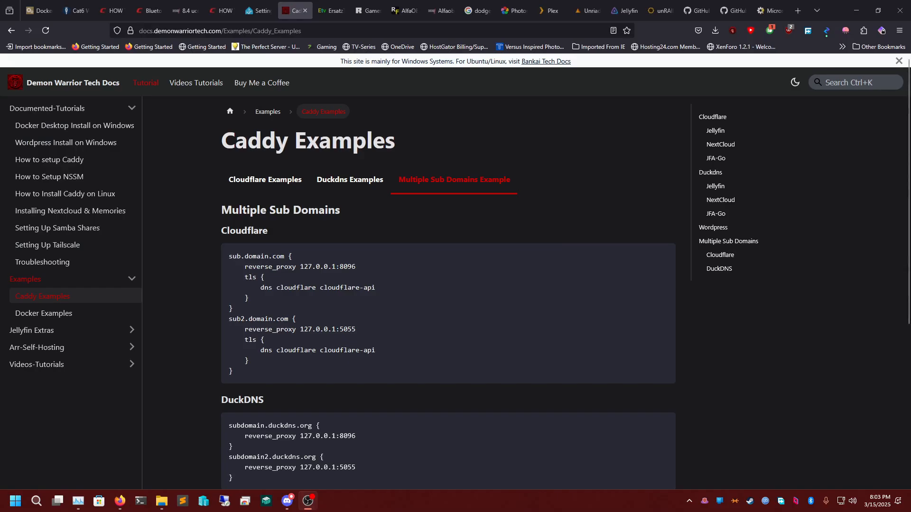
- Open caddyserver.com in a new browser window and go to its download page
{"action": "key", "text": "ctrl+n"}
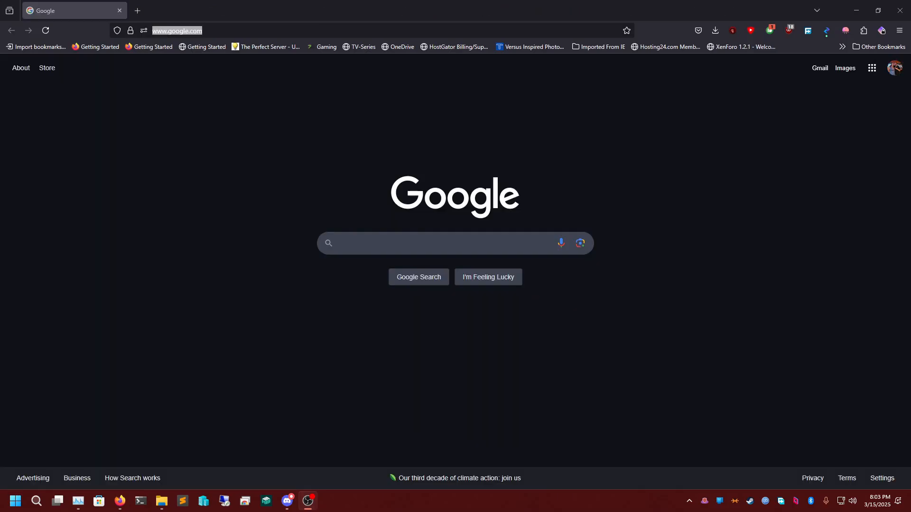
{"action": "left_click", "coordinate": [251, 26]}
{"action": "type", "text": "caddyserver.com"}
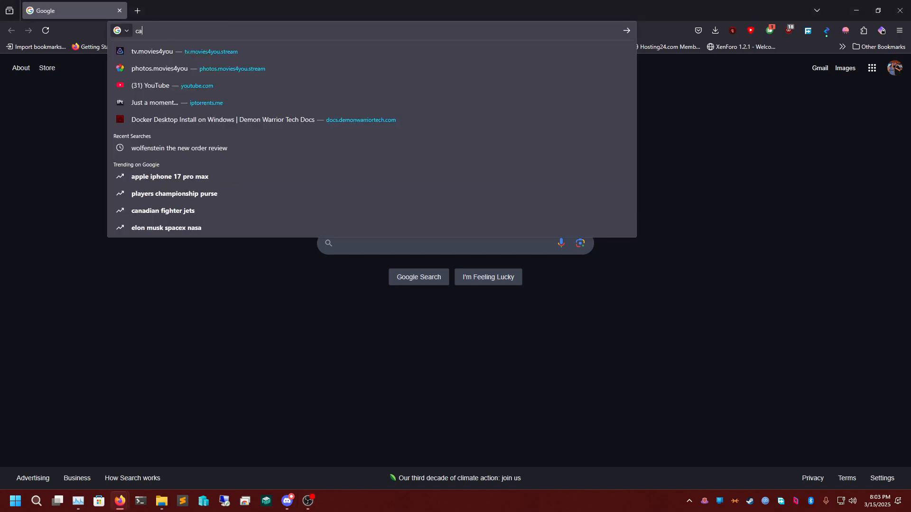
{"action": "key", "text": "Escape"}
{"action": "key", "text": "Return"}
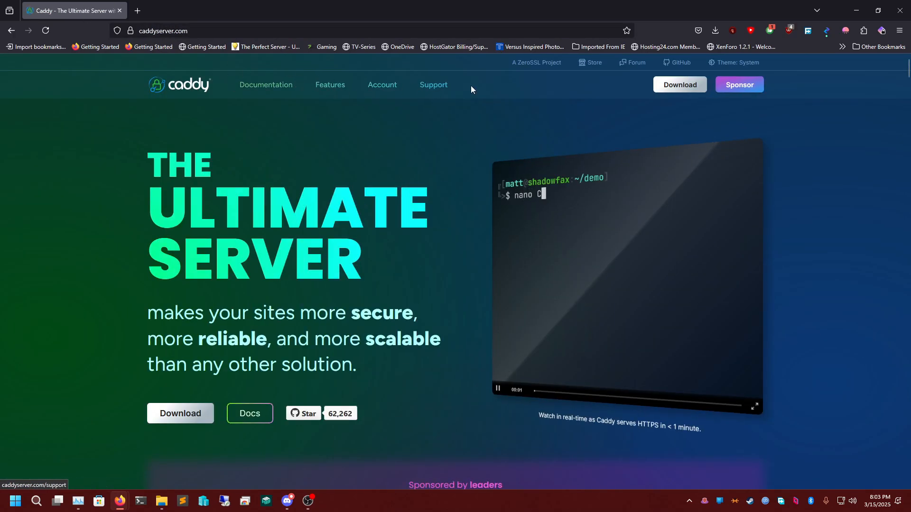
{"action": "left_click", "coordinate": [662, 89]}
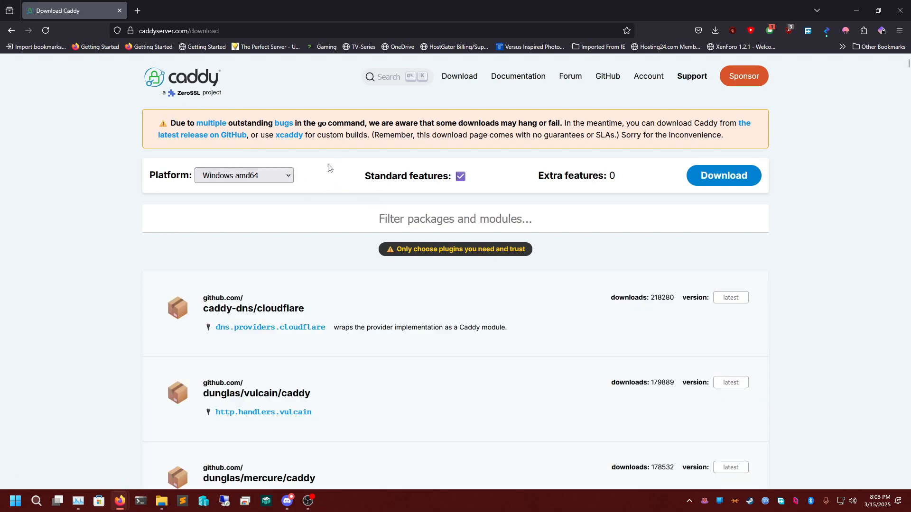
- Add the caddy-dns/cloudflare and caddy-dns/duckdns plugins to the custom Caddy build
{"action": "scroll", "coordinate": [328, 167], "scroll_direction": "down", "scroll_amount": 1}
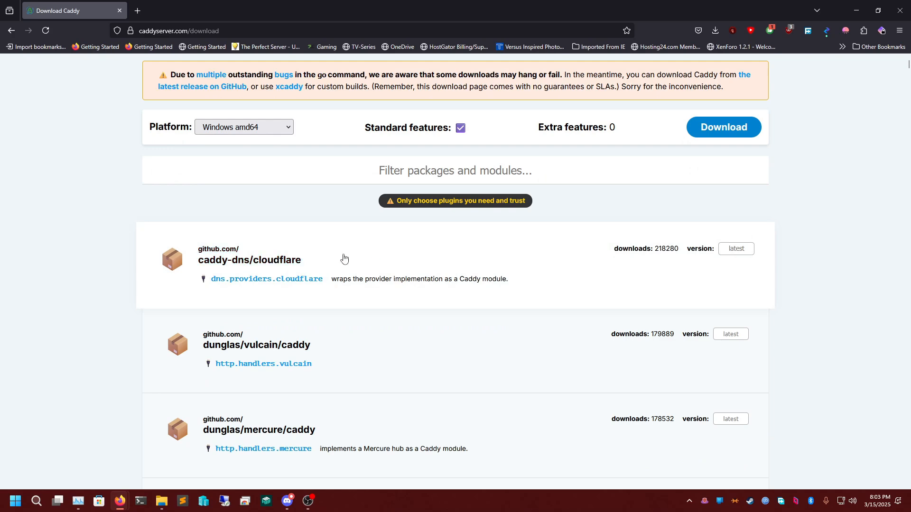
{"action": "left_click", "coordinate": [365, 256]}
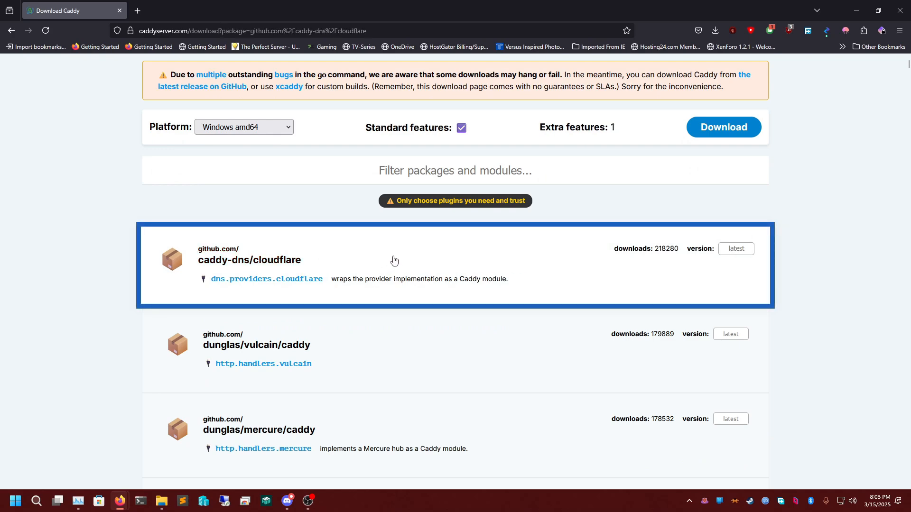
{"action": "scroll", "coordinate": [394, 260], "scroll_direction": "down", "scroll_amount": 9}
{"action": "scroll", "coordinate": [361, 259], "scroll_direction": "down", "scroll_amount": 5}
{"action": "scroll", "coordinate": [362, 267], "scroll_direction": "down", "scroll_amount": 3}
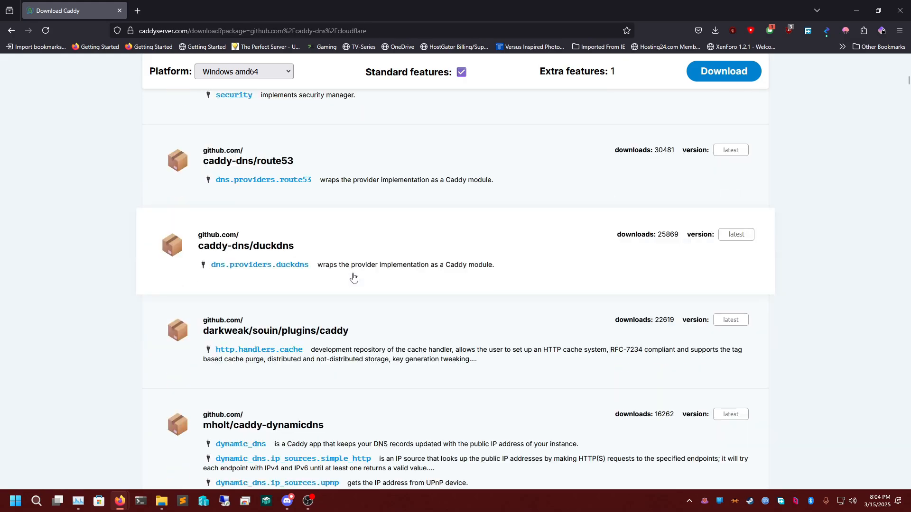
{"action": "left_click", "coordinate": [380, 247]}
{"action": "scroll", "coordinate": [419, 279], "scroll_direction": "up", "scroll_amount": 5}
{"action": "scroll", "coordinate": [419, 279], "scroll_direction": "up", "scroll_amount": 14}
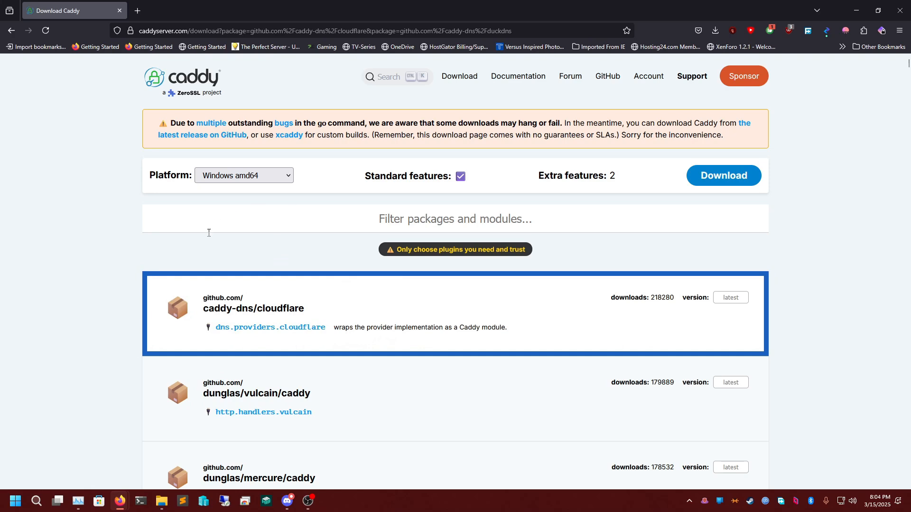
- Download the custom Caddy build as caddy_windows_amd64_custom.exe, saving it to the Downloads folder
{"action": "scroll", "coordinate": [261, 242], "scroll_direction": "down", "scroll_amount": 2}
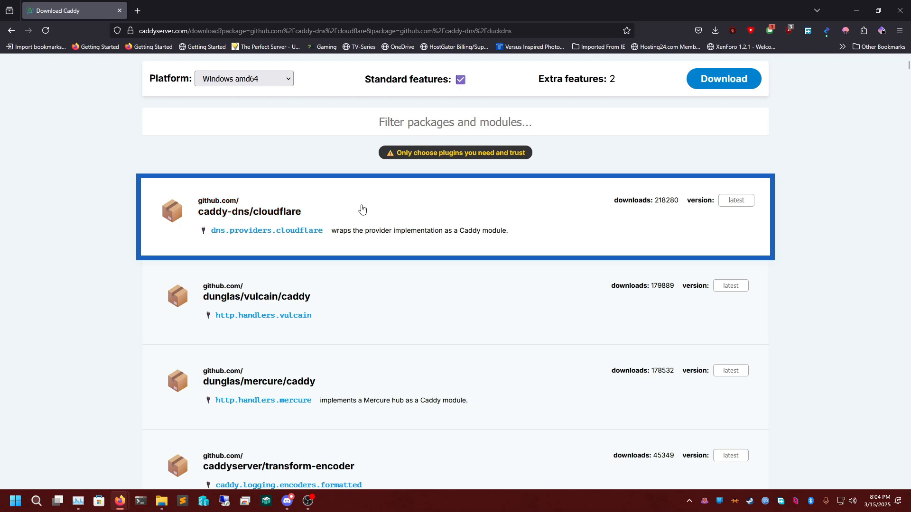
{"action": "scroll", "coordinate": [155, 256], "scroll_direction": "down", "scroll_amount": 10}
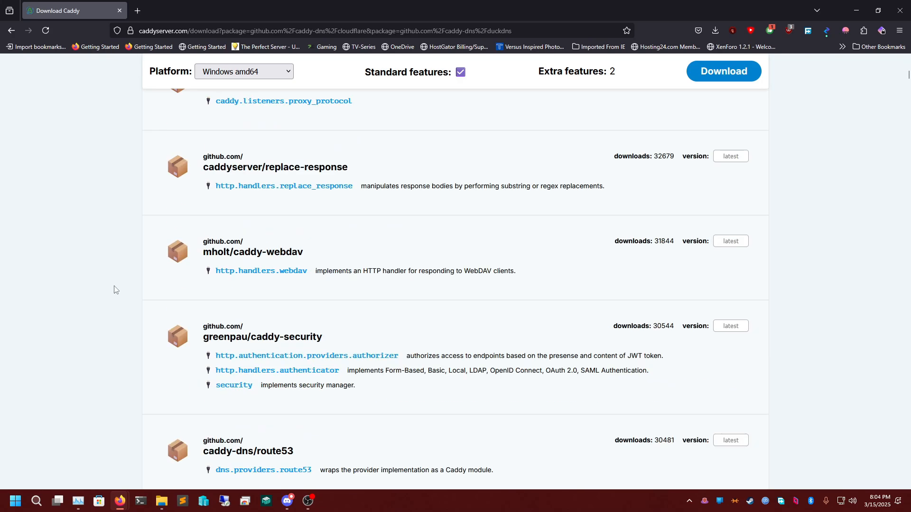
{"action": "scroll", "coordinate": [125, 302], "scroll_direction": "down", "scroll_amount": 1}
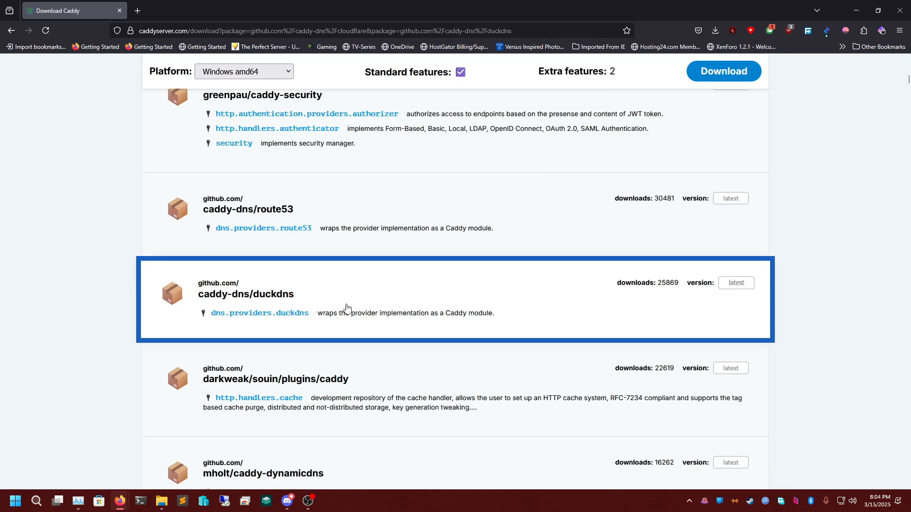
{"action": "scroll", "coordinate": [347, 307], "scroll_direction": "up", "scroll_amount": 10}
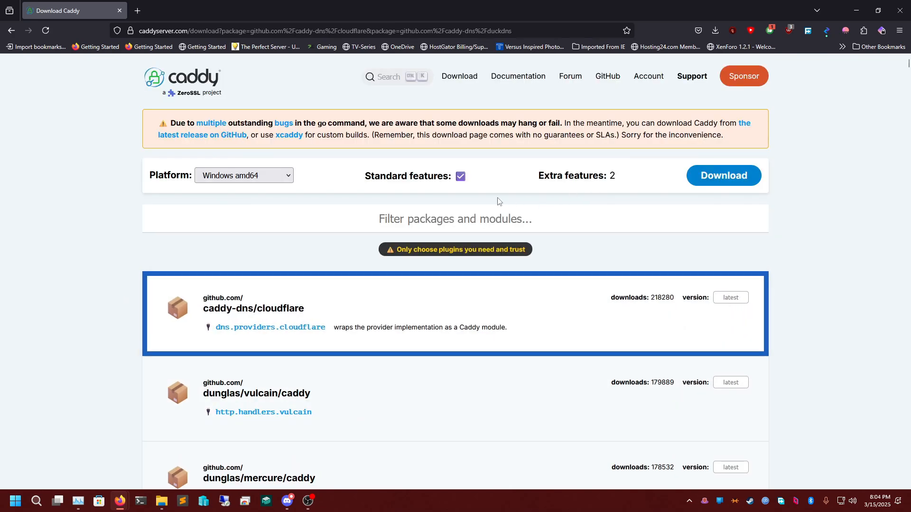
{"action": "left_click", "coordinate": [732, 183]}
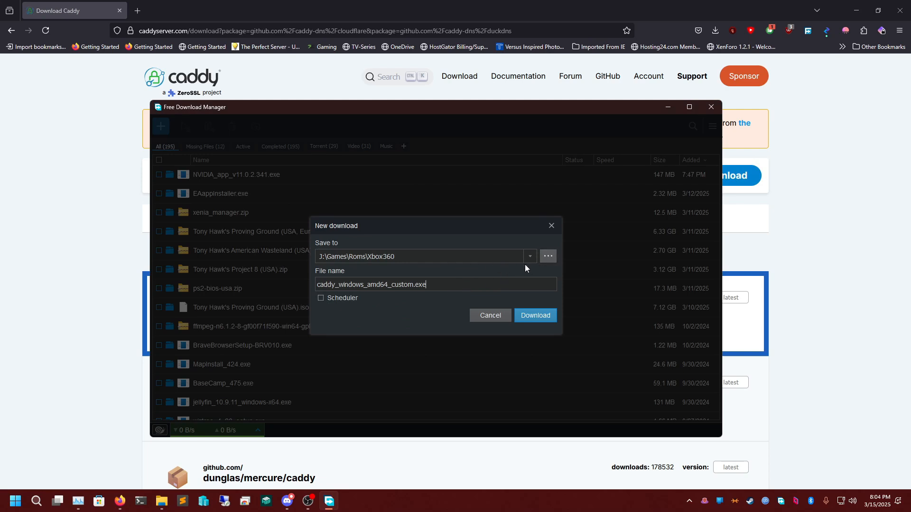
{"action": "left_click", "coordinate": [552, 259]}
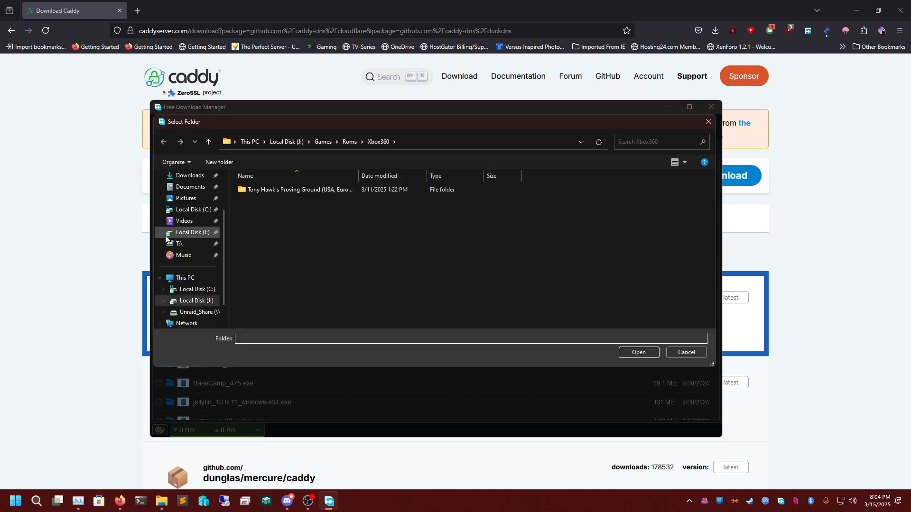
{"action": "left_click", "coordinate": [197, 290]}
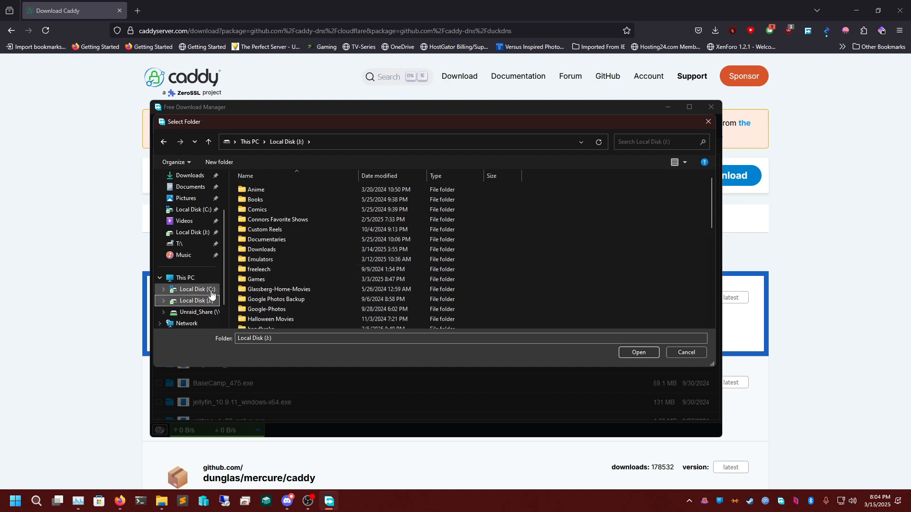
{"action": "scroll", "coordinate": [185, 211], "scroll_direction": "up", "scroll_amount": 3}
{"action": "left_click", "coordinate": [190, 223]}
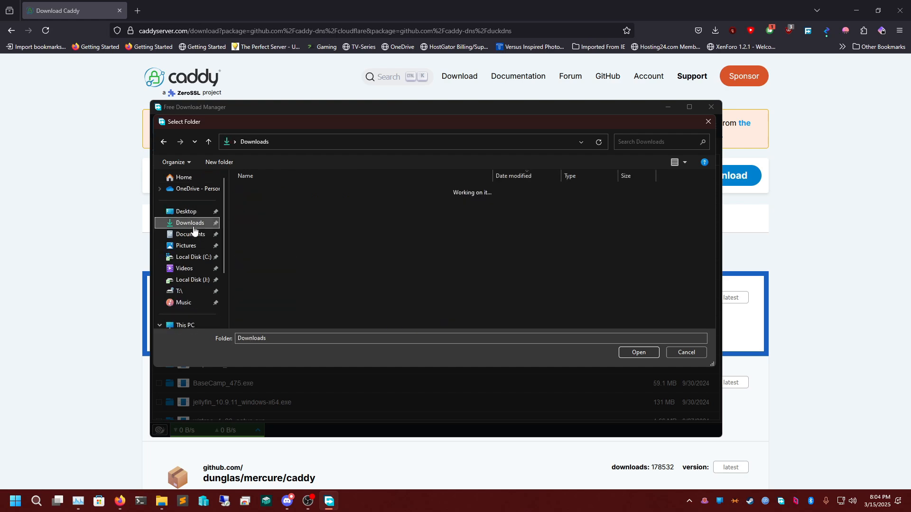
{"action": "left_click", "coordinate": [636, 353]}
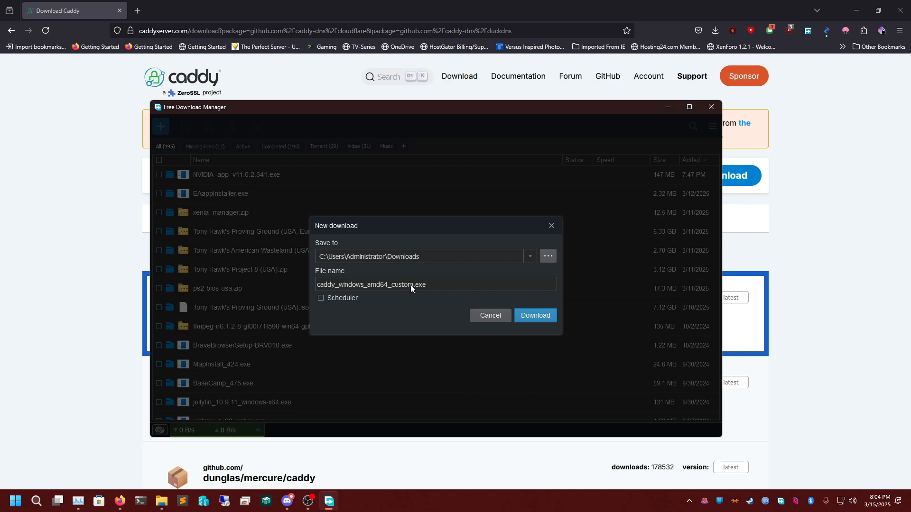
{"action": "left_click", "coordinate": [536, 316]}
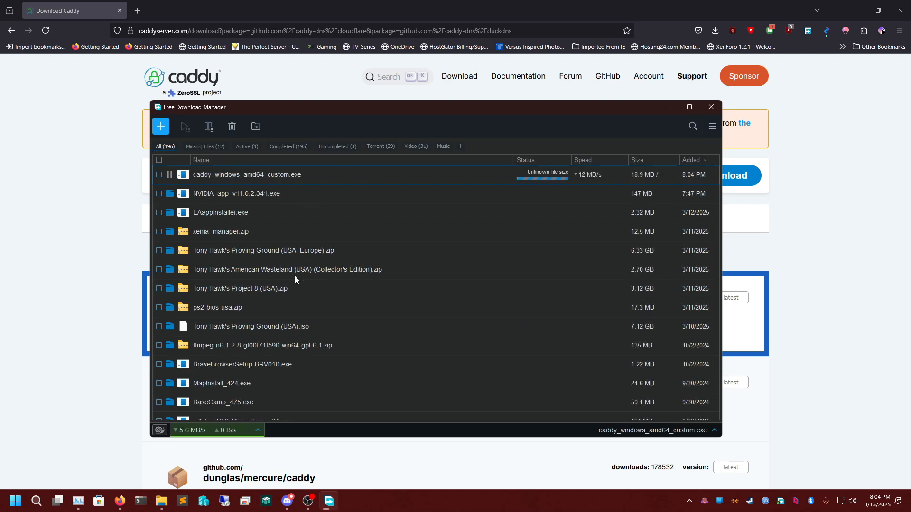
- Show the downloaded Caddy executable in its folder and minimise the download manager
{"action": "right_click", "coordinate": [489, 178]}
{"action": "left_click", "coordinate": [506, 191]}
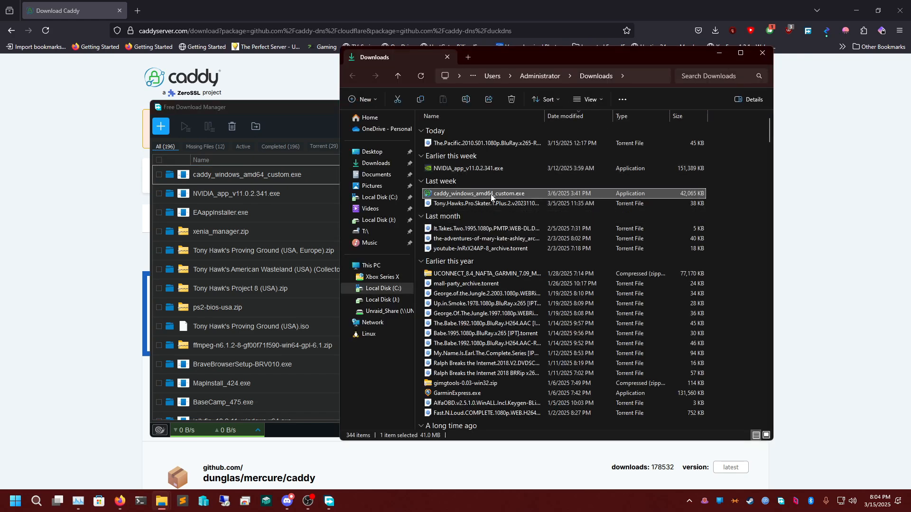
{"action": "right_click", "coordinate": [494, 194]}
{"action": "left_click", "coordinate": [317, 114]}
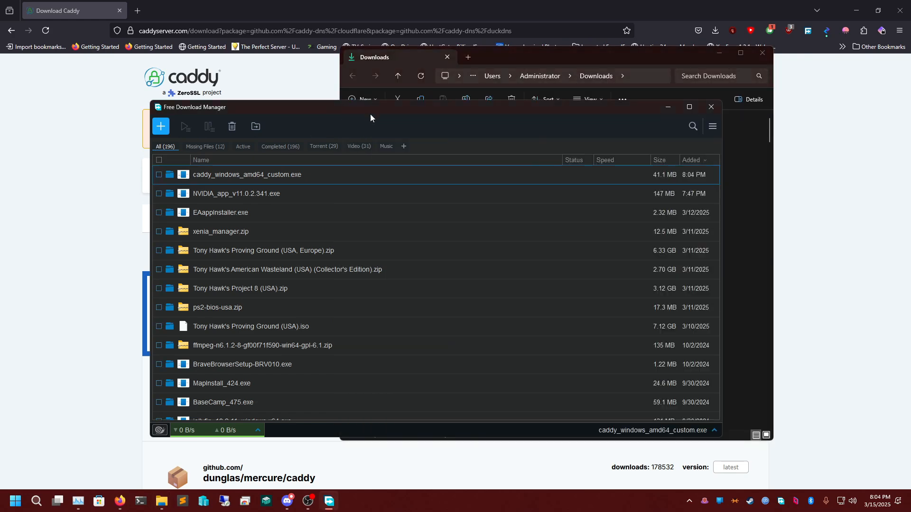
{"action": "left_click", "coordinate": [671, 107]}
- Rename the downloaded caddy_windows_amd64_custom.exe file to caddy.exe
{"action": "right_click", "coordinate": [479, 190]}
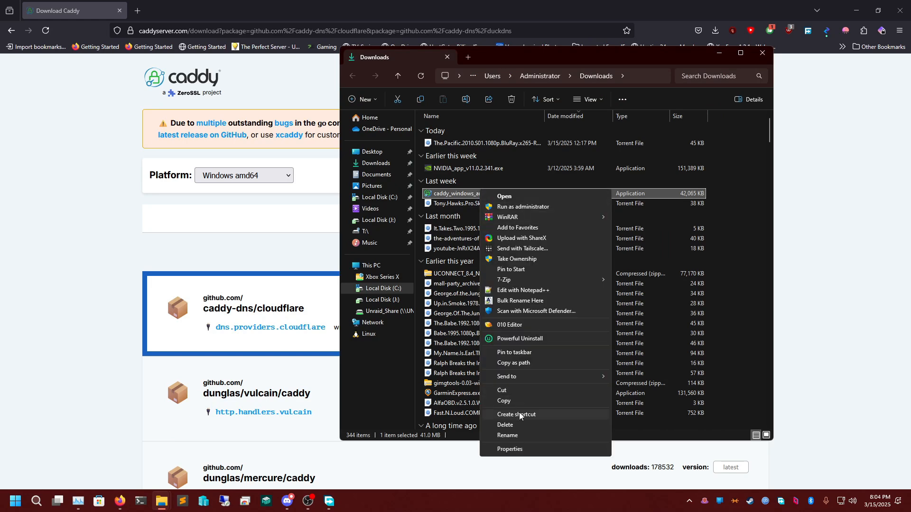
{"action": "left_click", "coordinate": [520, 436]}
{"action": "key", "text": "Right"}
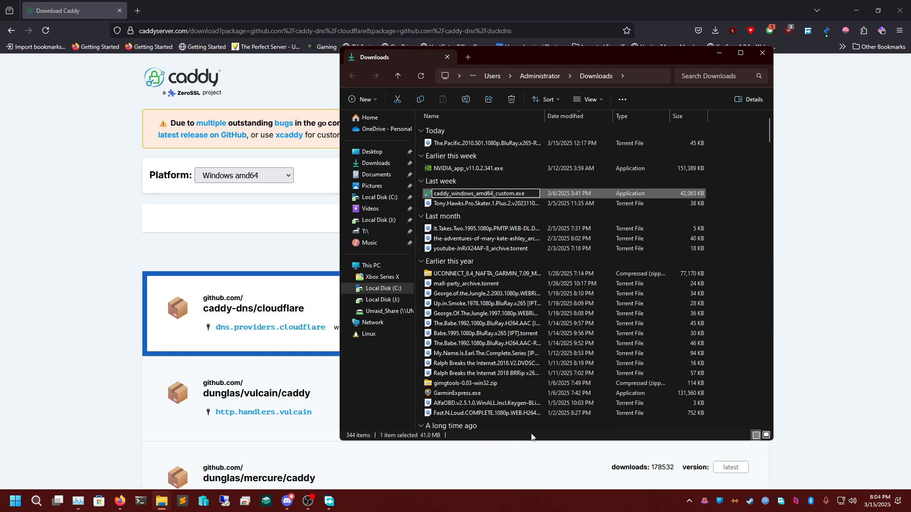
{"action": "key", "text": "BackSpace"}
{"action": "key", "text": "BackSpace"}
{"action": "key", "text": "BackSpace"}
{"action": "key", "text": "BackSpace"}
{"action": "key", "text": "BackSpace"}
{"action": "key", "text": "BackSpace"}
{"action": "key", "text": "BackSpace"}
{"action": "key", "text": "BackSpace"}
{"action": "key", "text": "BackSpace"}
{"action": "key", "text": "BackSpace"}
{"action": "key", "text": "BackSpace"}
{"action": "key", "text": "BackSpace"}
{"action": "key", "text": "BackSpace"}
{"action": "key", "text": "BackSpace"}
{"action": "key", "text": "BackSpace"}
{"action": "key", "text": "BackSpace"}
{"action": "key", "text": "BackSpace"}
{"action": "key", "text": "BackSpace"}
{"action": "key", "text": "BackSpace"}
{"action": "key", "text": "BackSpace"}
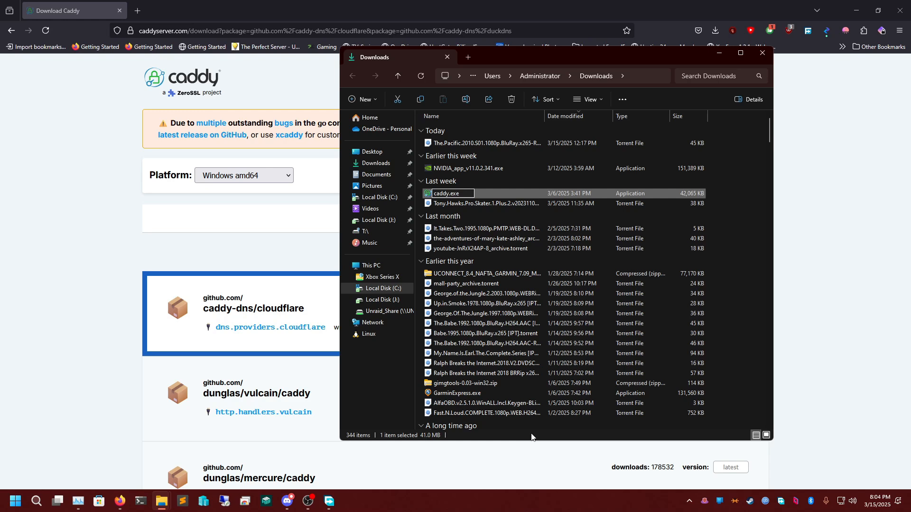
{"action": "key", "text": "Return"}
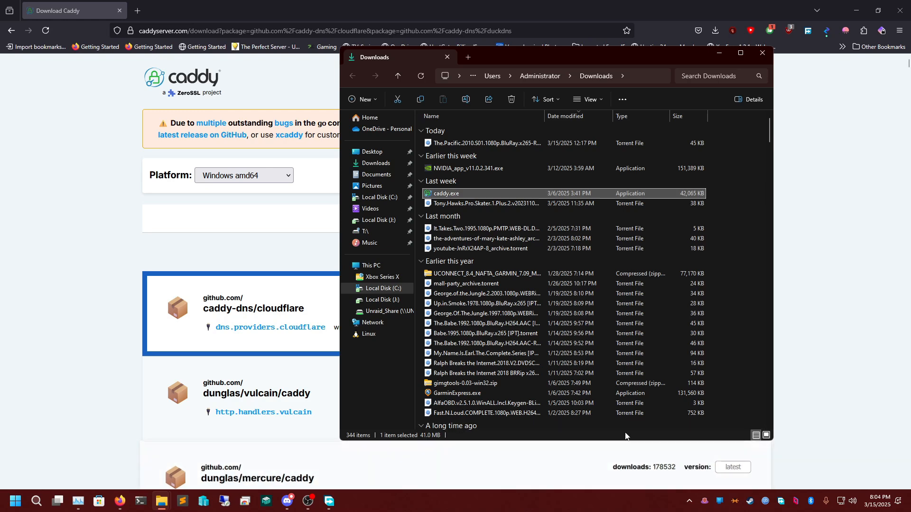
- Cut caddy.exe from the Downloads folder and browse to the Tools folder on Local Disk (C:)
{"action": "right_click", "coordinate": [456, 193]}
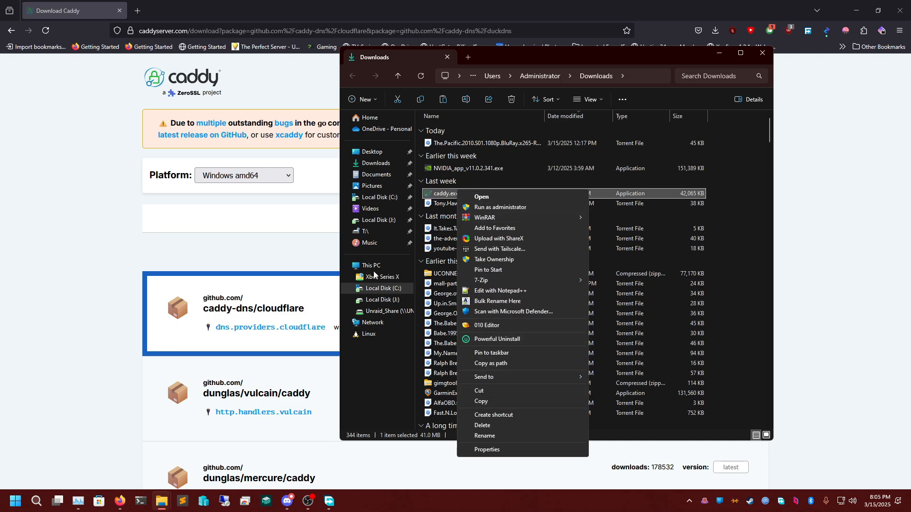
{"action": "left_click", "coordinate": [382, 288]}
{"action": "left_click", "coordinate": [456, 212]}
{"action": "double_click", "coordinate": [455, 211]}
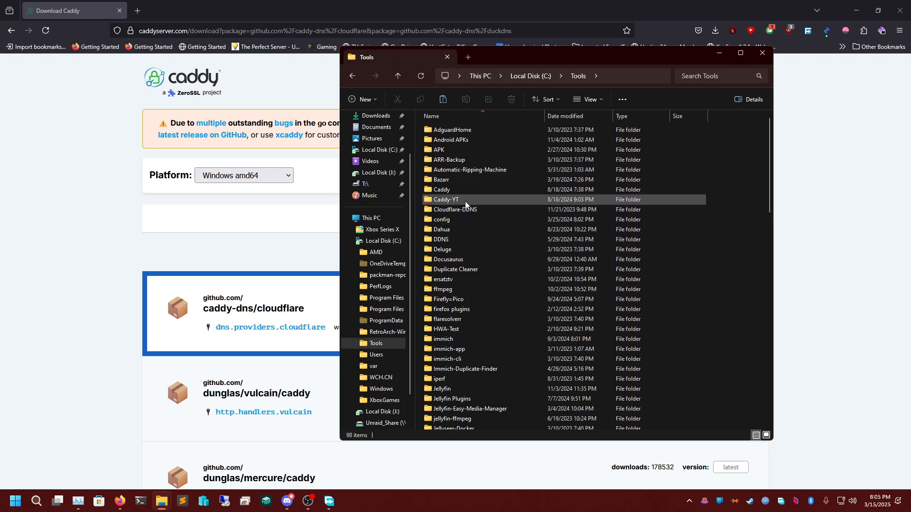
{"action": "double_click", "coordinate": [470, 191]}
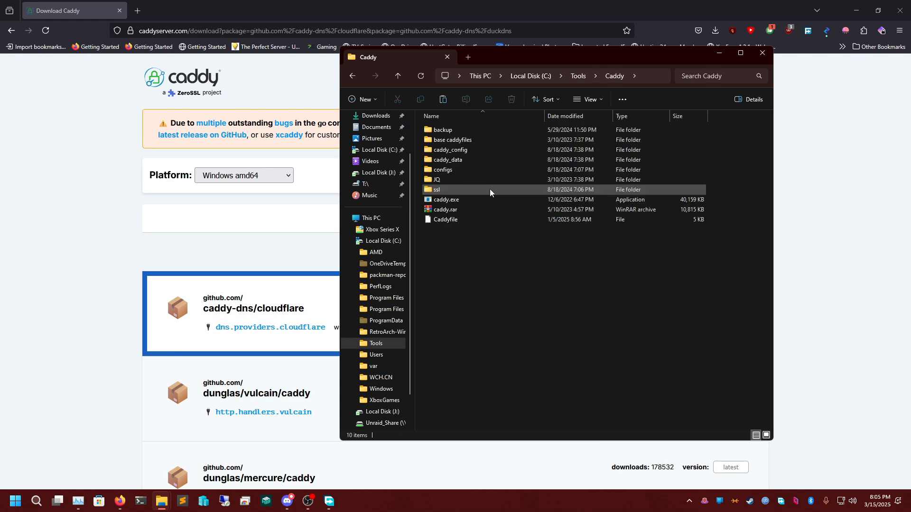
{"action": "left_click", "coordinate": [574, 77]}
- Create a new folder named caddy2 inside C:\Tools
{"action": "right_click", "coordinate": [724, 200]}
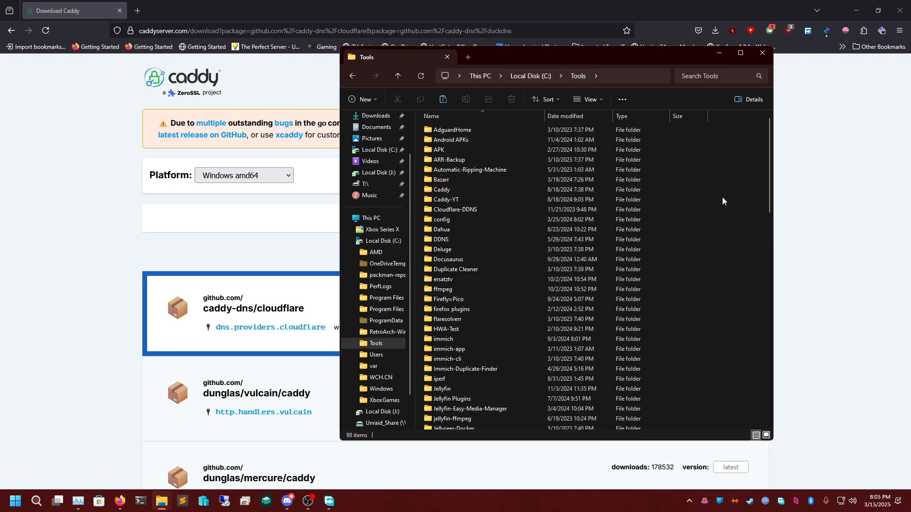
{"action": "mouse_move", "coordinate": [745, 336]}
{"action": "left_click", "coordinate": [654, 336]}
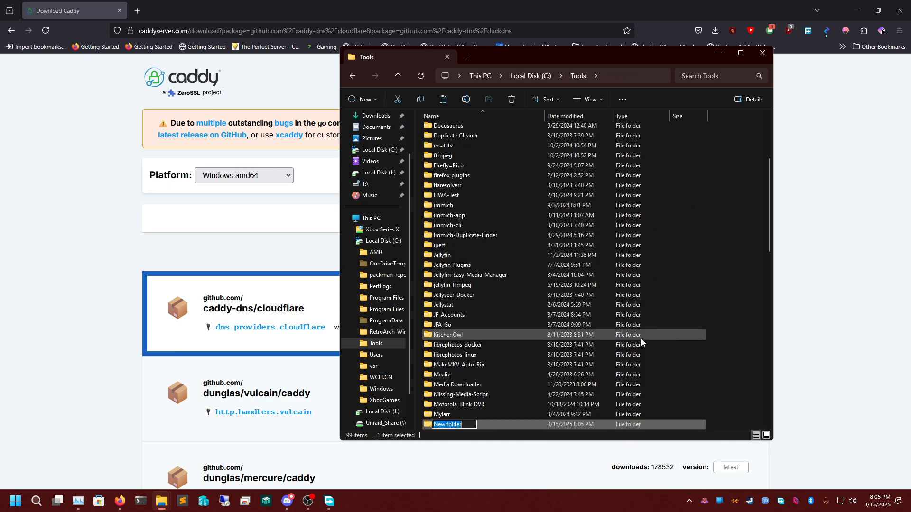
{"action": "type", "text": "caddy2"}
{"action": "key", "text": "Return"}
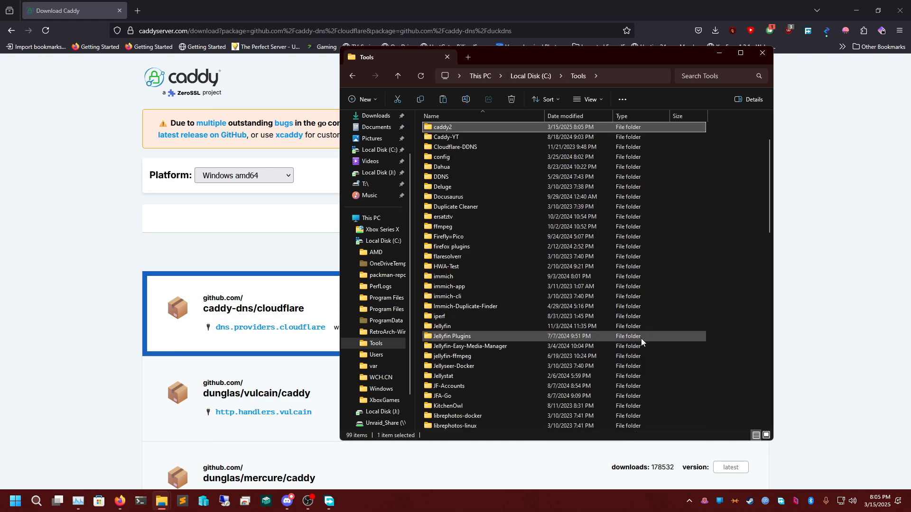
- Open the caddy2 folder and move the cut caddy.exe file into it
{"action": "double_click", "coordinate": [474, 131]}
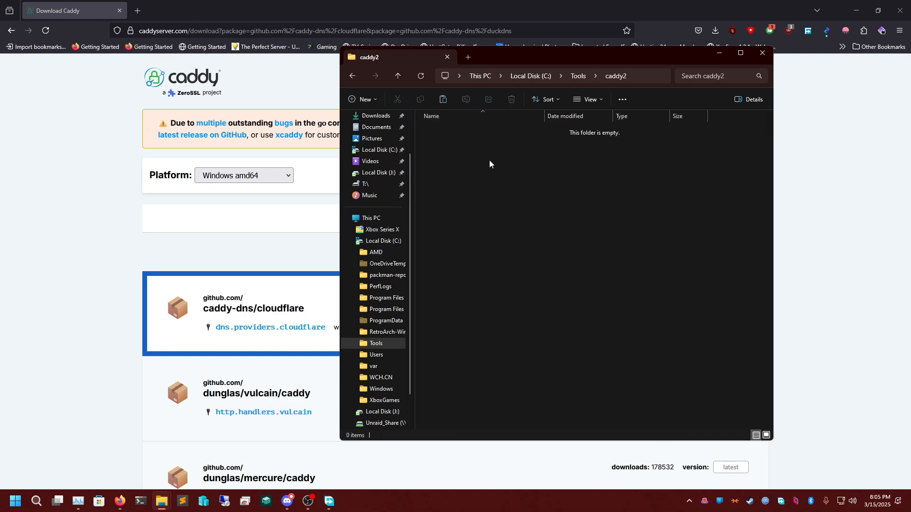
{"action": "key", "text": "ctrl+v"}
{"action": "left_click", "coordinate": [480, 182]}
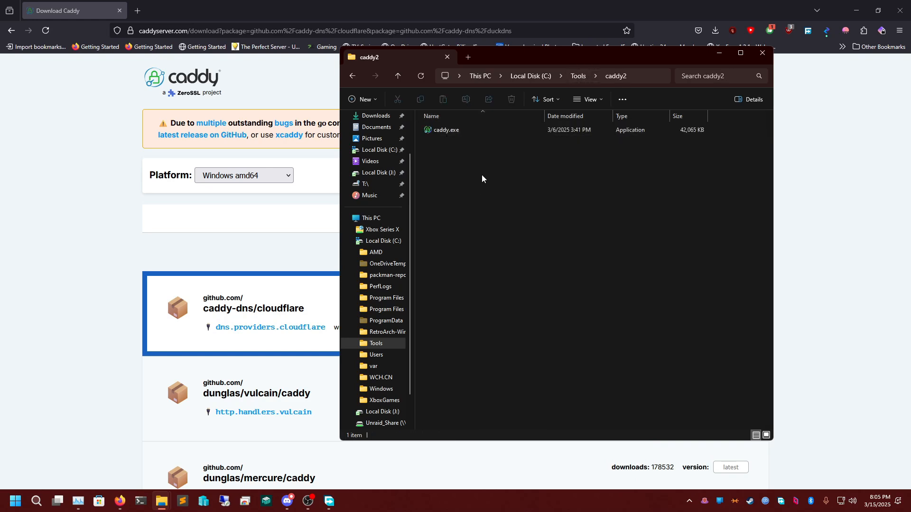
{"action": "right_click", "coordinate": [459, 158]}
{"action": "mouse_move", "coordinate": [522, 299]}
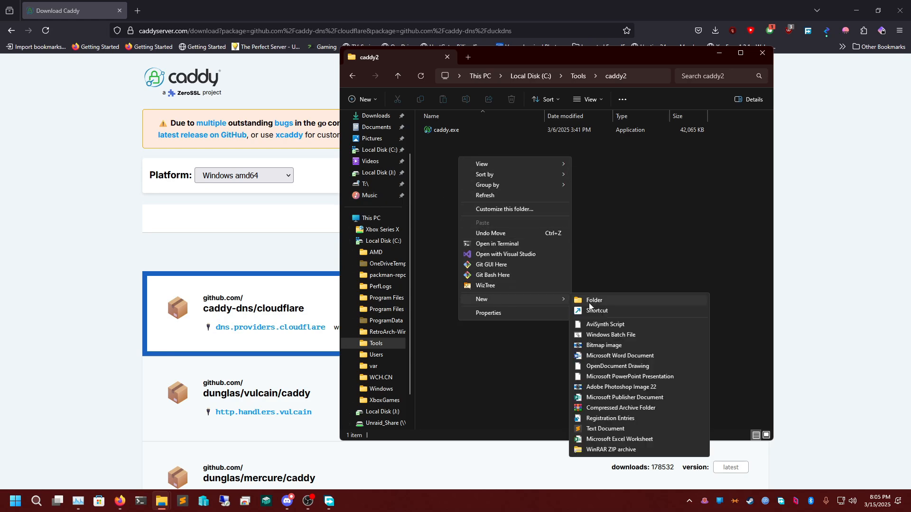
{"action": "left_click", "coordinate": [561, 400]}
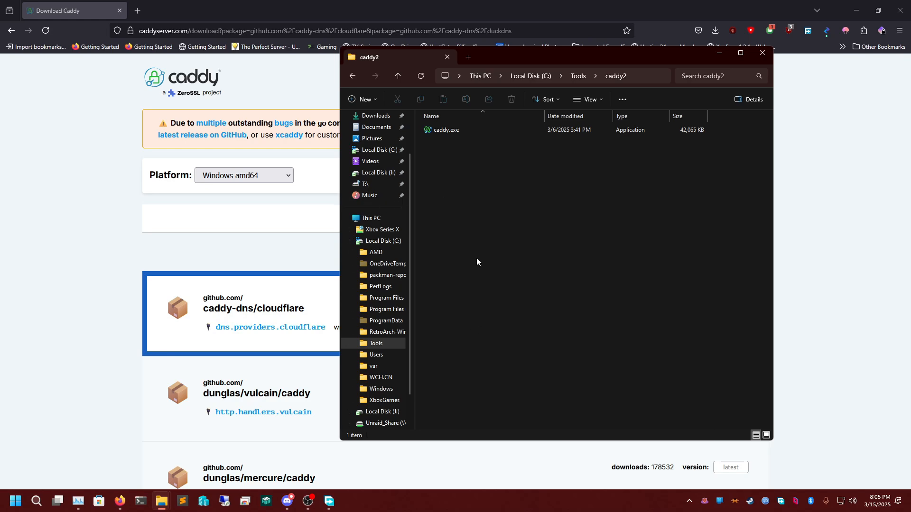
{"action": "right_click", "coordinate": [455, 179]}
{"action": "mouse_move", "coordinate": [485, 318]}
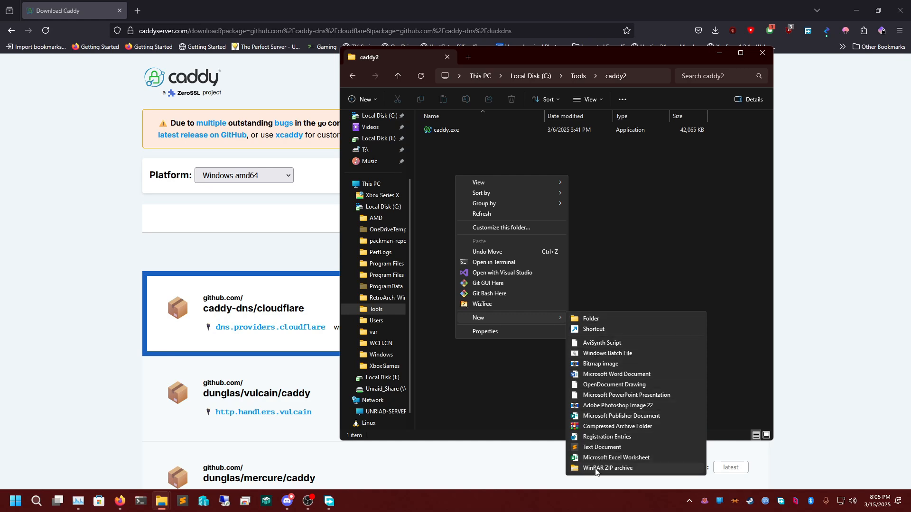
{"action": "left_click", "coordinate": [621, 290]}
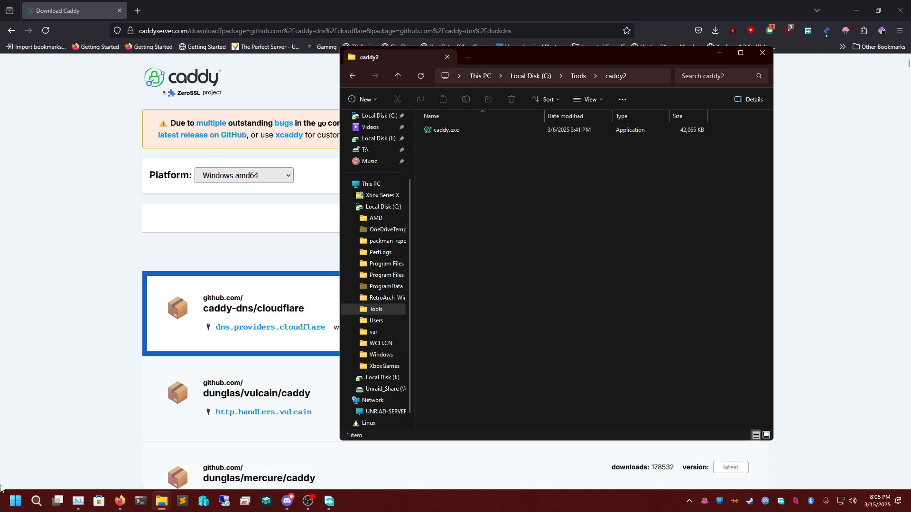
- Launch Notepad with a blank document ready for the Caddy configuration
{"action": "left_click", "coordinate": [14, 501]}
{"action": "type", "text": "note"}
{"action": "key", "text": "Return"}
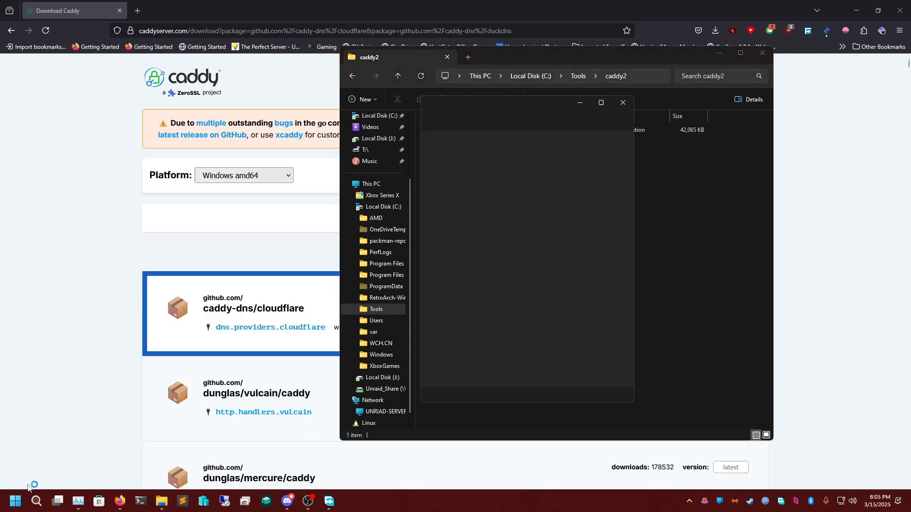
{"action": "left_click", "coordinate": [575, 290]}
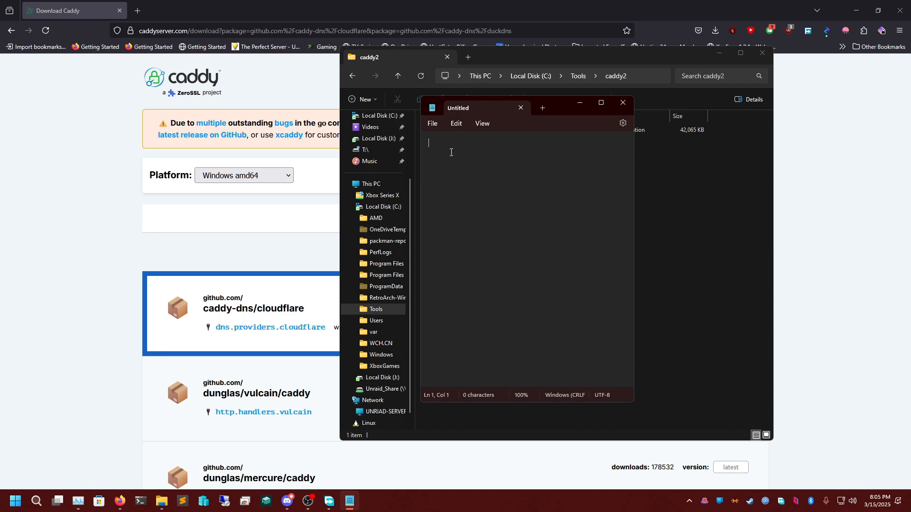
- Open the Caddy Examples page of docs.demonwarriortech.com in a new Firefox tab and copy the Cloudflare Jellyfin example
{"action": "left_click", "coordinate": [139, 11]}
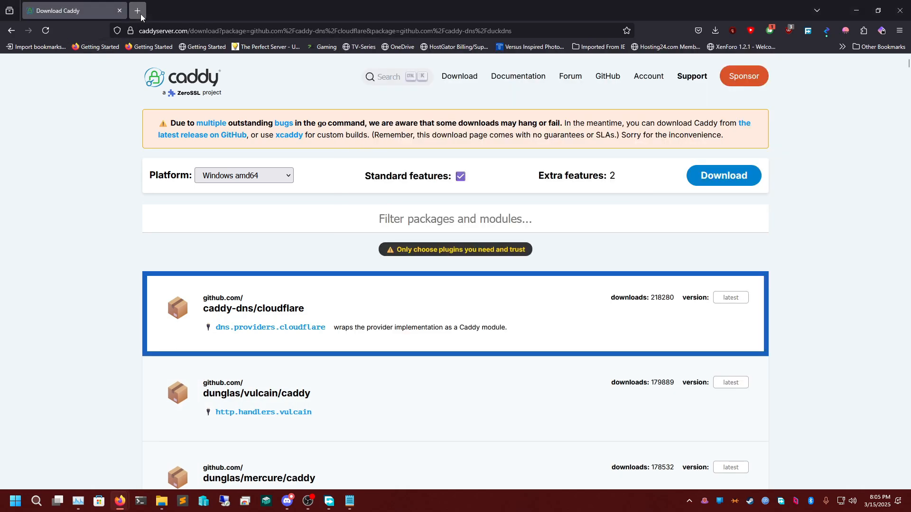
{"action": "type", "text": "d"}
{"action": "key", "text": "Return"}
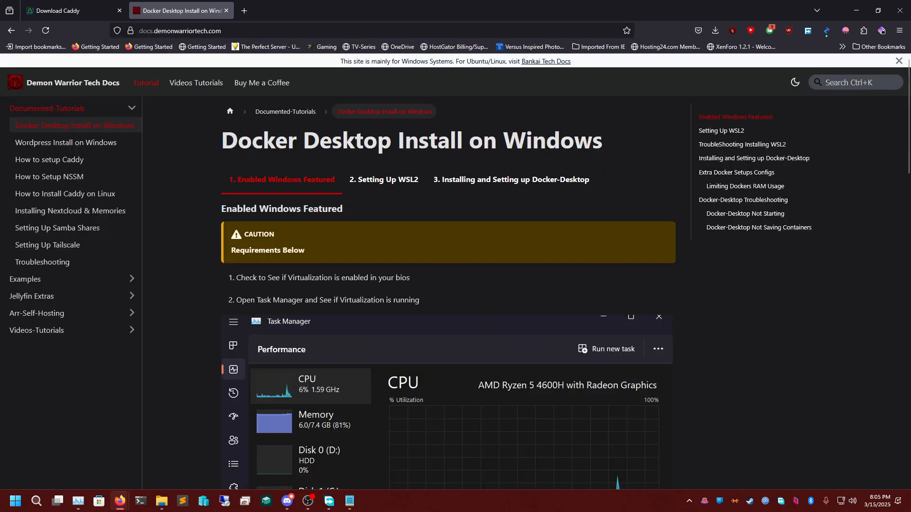
{"action": "left_click", "coordinate": [46, 282]}
{"action": "left_click", "coordinate": [43, 295]}
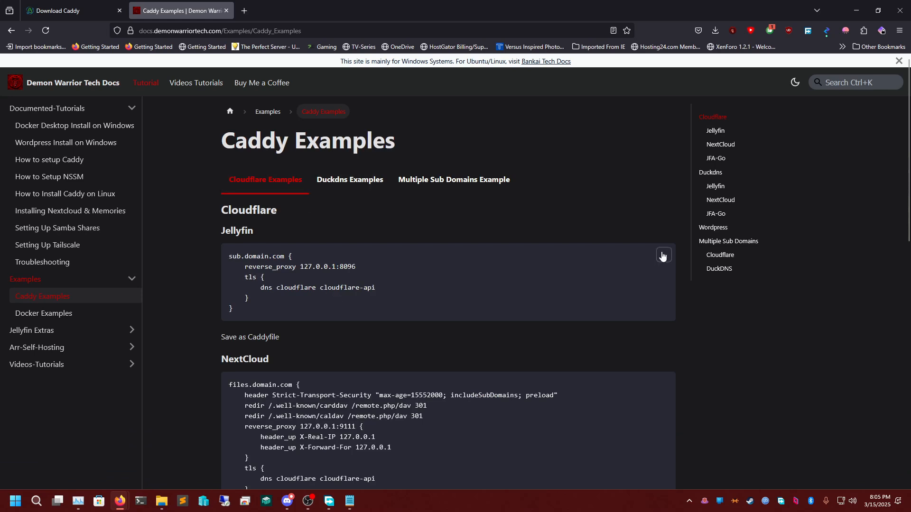
- Review the Cloudflare examples for Jellyfin, NextCloud and JFA-Go, and how multiple subdomains are laid out in one Caddy configuration
{"action": "scroll", "coordinate": [298, 217], "scroll_direction": "down", "scroll_amount": 2}
{"action": "scroll", "coordinate": [384, 290], "scroll_direction": "down", "scroll_amount": 1}
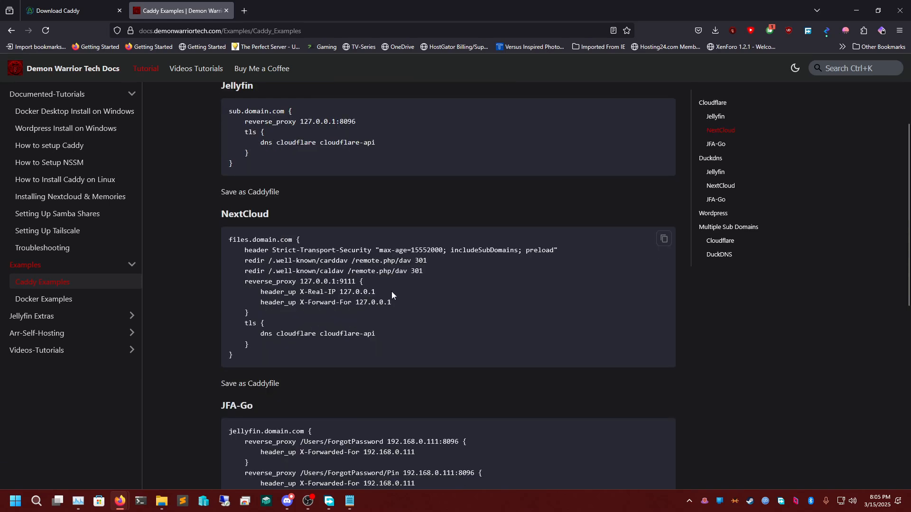
{"action": "scroll", "coordinate": [337, 276], "scroll_direction": "down", "scroll_amount": 6}
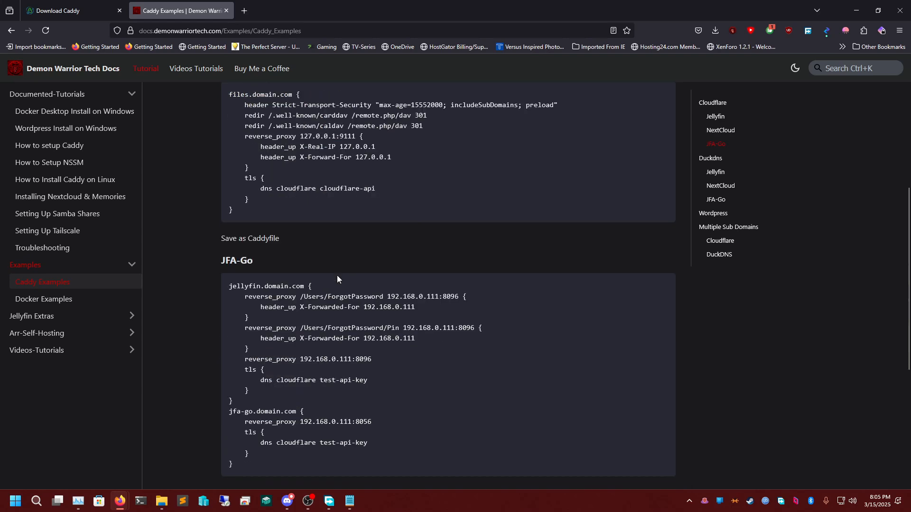
{"action": "scroll", "coordinate": [427, 218], "scroll_direction": "up", "scroll_amount": 9}
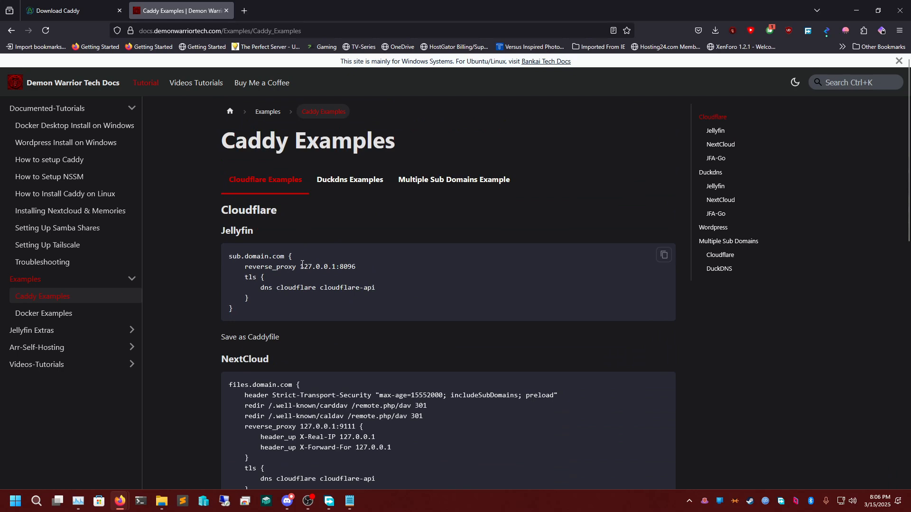
{"action": "left_click", "coordinate": [454, 179]}
{"action": "scroll", "coordinate": [265, 265], "scroll_direction": "down", "scroll_amount": 2}
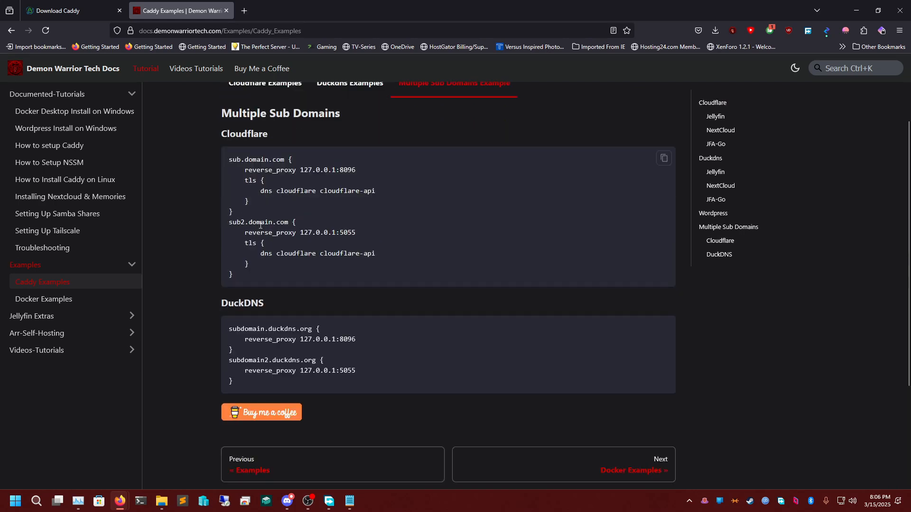
{"action": "double_click", "coordinate": [264, 162]}
{"action": "triple_click", "coordinate": [356, 170]}
{"action": "triple_click", "coordinate": [316, 229]}
{"action": "left_click", "coordinate": [249, 230]}
{"action": "scroll", "coordinate": [329, 212], "scroll_direction": "up", "scroll_amount": 1}
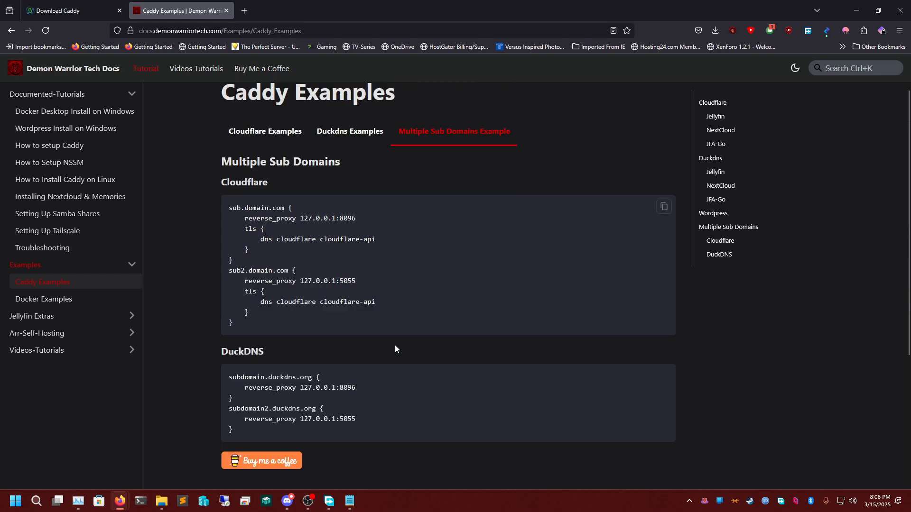
- Switch to the blank Notepad document and paste the copied Cloudflare Jellyfin example into it
{"action": "left_click", "coordinate": [350, 501]}
{"action": "right_click", "coordinate": [486, 174]}
{"action": "left_click", "coordinate": [482, 217]}
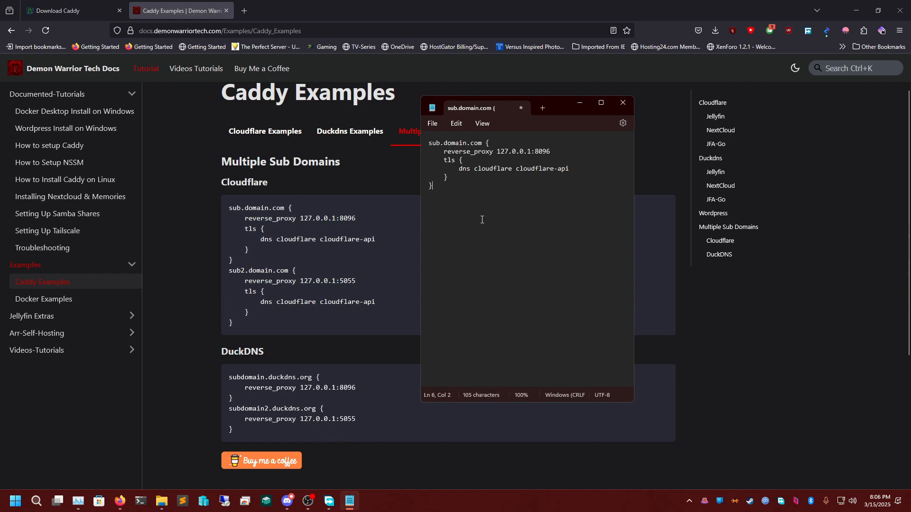
- Replace the placeholder subdomain sub with jellyfin in the first line of the Notepad configuration and minimise the browser
{"action": "double_click", "coordinate": [429, 144]}
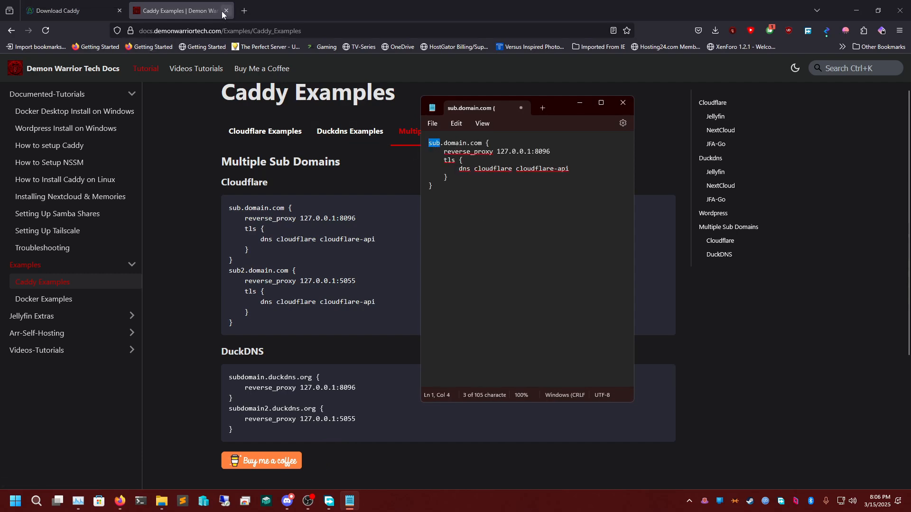
{"action": "left_click", "coordinate": [242, 11]}
{"action": "left_click", "coordinate": [333, 11]}
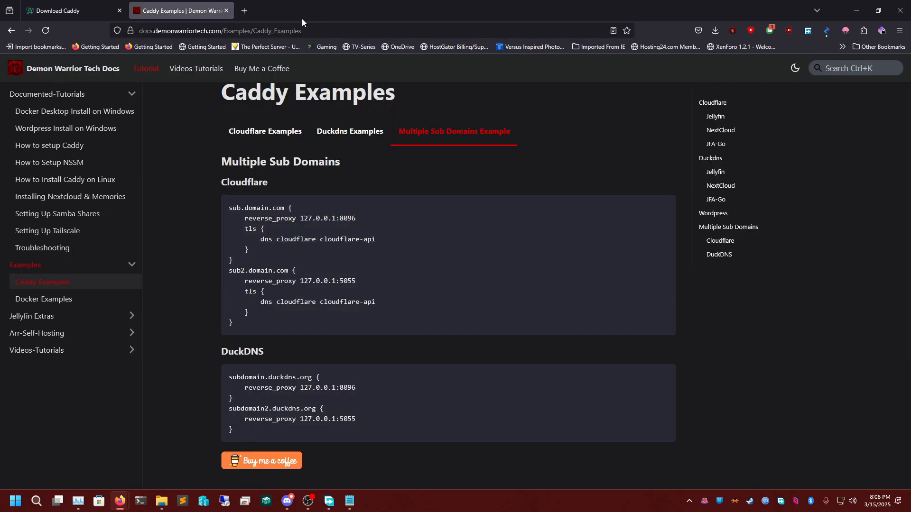
{"action": "left_click", "coordinate": [856, 10]}
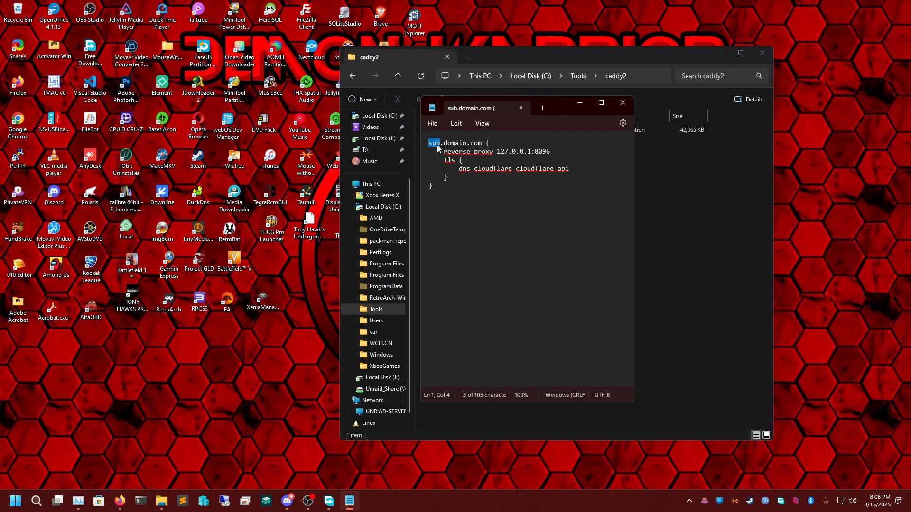
{"action": "type", "text": "jelluf"}
{"action": "key", "text": "BackSpace"}
{"action": "key", "text": "BackSpace"}
{"action": "type", "text": "yfin"}
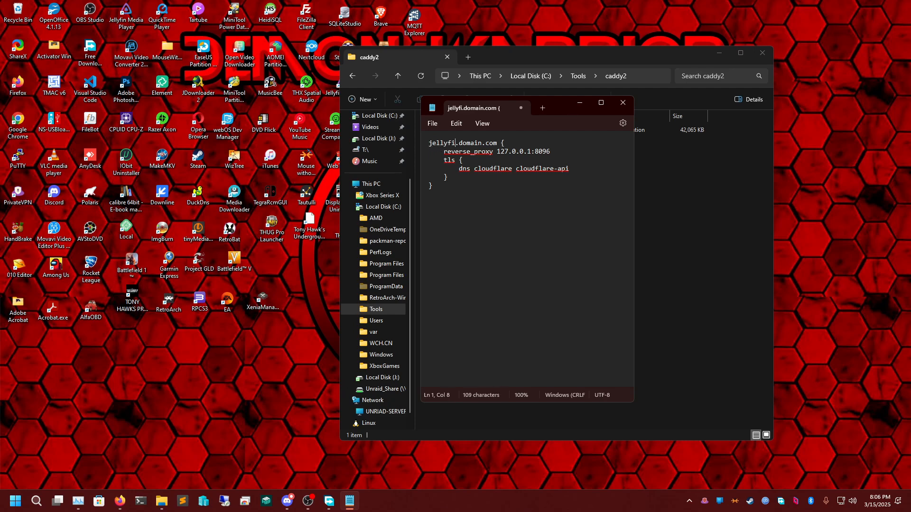
- Replace the placeholder domain name so that the site address reads jellyfin.demonwarriortech.com
{"action": "key", "text": "BackSpace"}
{"action": "key", "text": "BackSpace"}
{"action": "key", "text": "BackSpace"}
{"action": "key", "text": "BackSpace"}
{"action": "key", "text": "BackSpace"}
{"action": "type", "text": "emonwarriortech"}
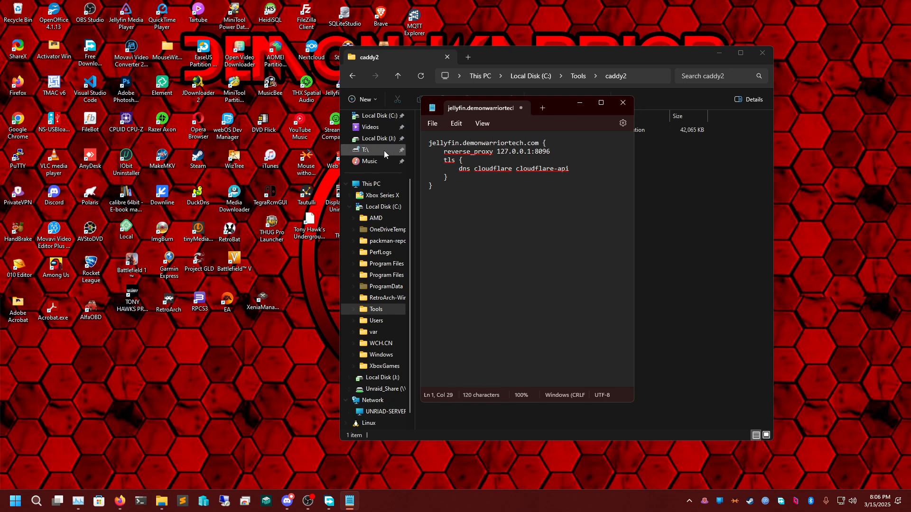
- Examine the parts of the site address and the IP address and port of the reverse_proxy line
{"action": "double_click", "coordinate": [488, 142]}
{"action": "left_click", "coordinate": [450, 142]}
{"action": "double_click", "coordinate": [505, 143]}
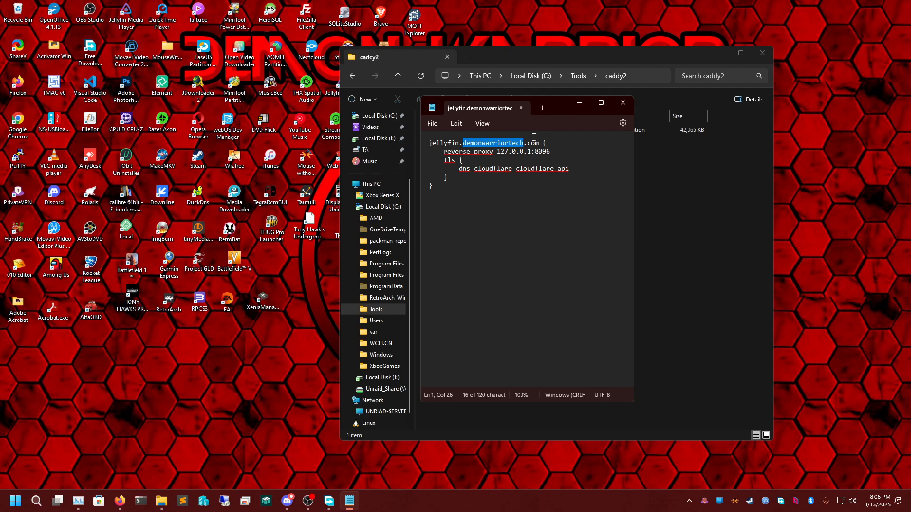
{"action": "double_click", "coordinate": [446, 142]}
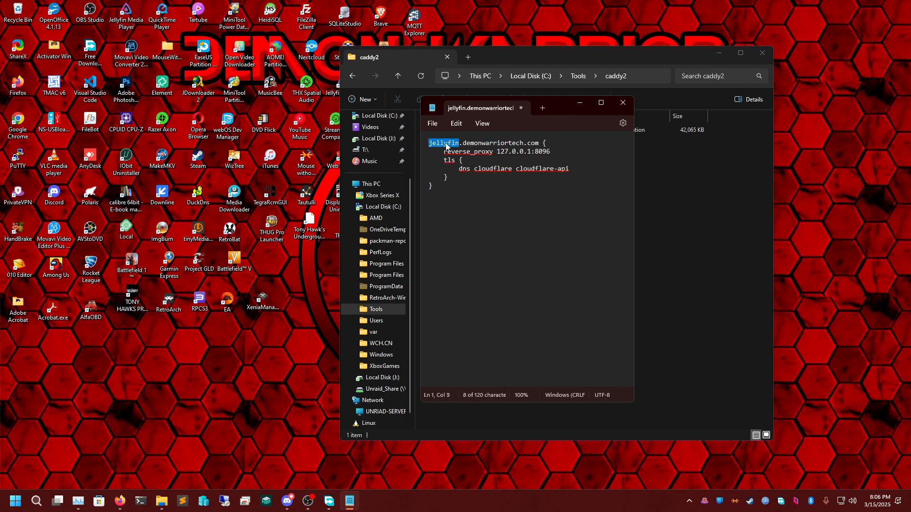
{"action": "double_click", "coordinate": [535, 143]}
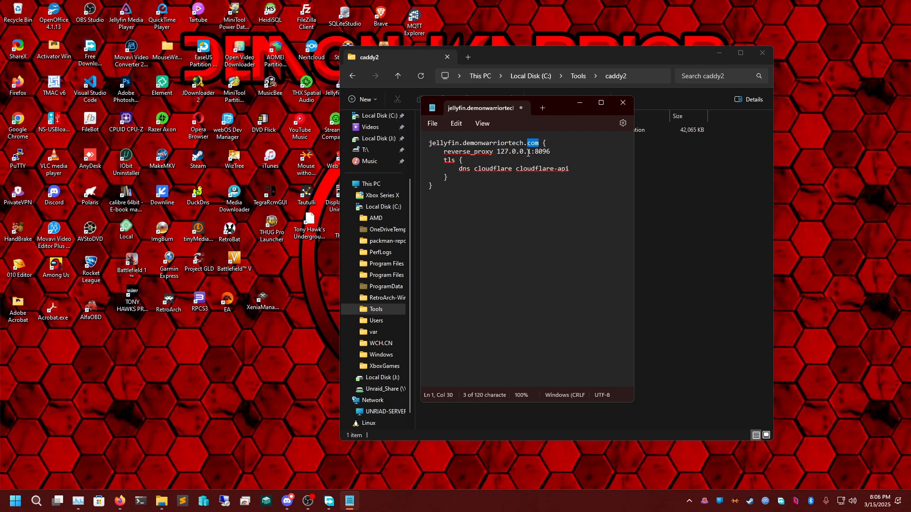
{"action": "double_click", "coordinate": [503, 151]}
{"action": "double_click", "coordinate": [546, 152]}
{"action": "left_click", "coordinate": [547, 152]}
{"action": "double_click", "coordinate": [546, 151]}
{"action": "double_click", "coordinate": [502, 151]}
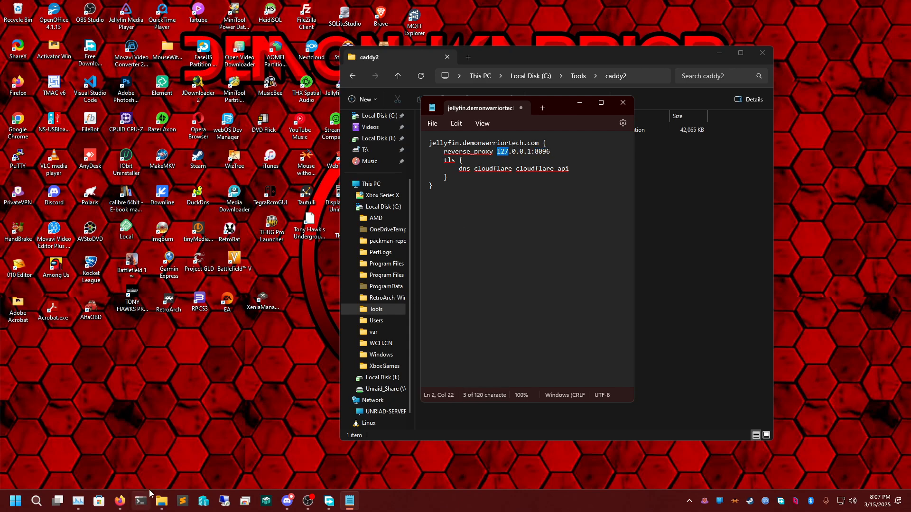
- Open the Unraid server at 192.168.1.158:81 in a new browser tab, sign in with the prefilled login and go to its Docker page
{"action": "mouse_move", "coordinate": [120, 501]}
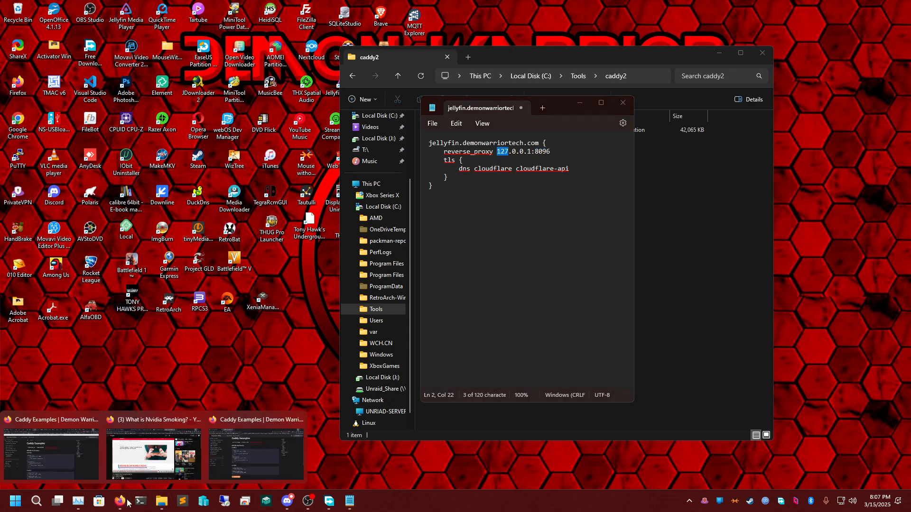
{"action": "left_click", "coordinate": [265, 451]}
{"action": "left_click", "coordinate": [244, 10]}
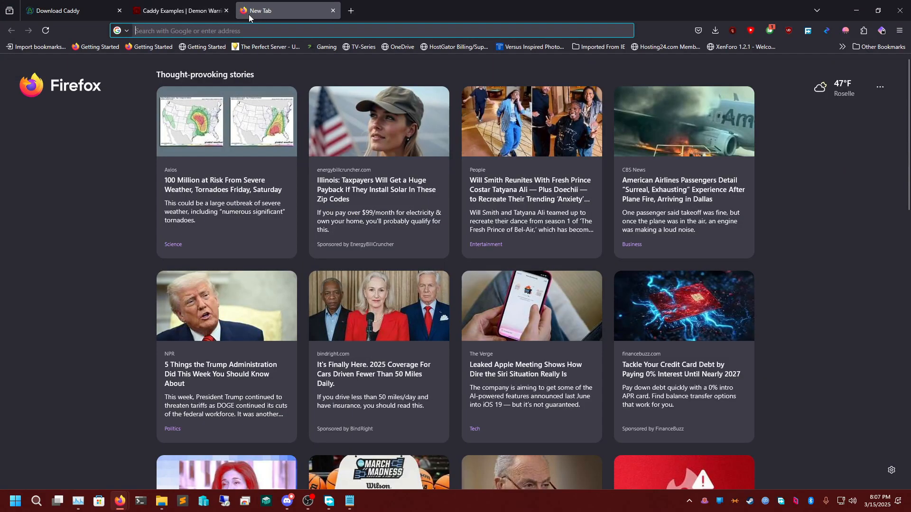
{"action": "type", "text": "192.168.1.1"}
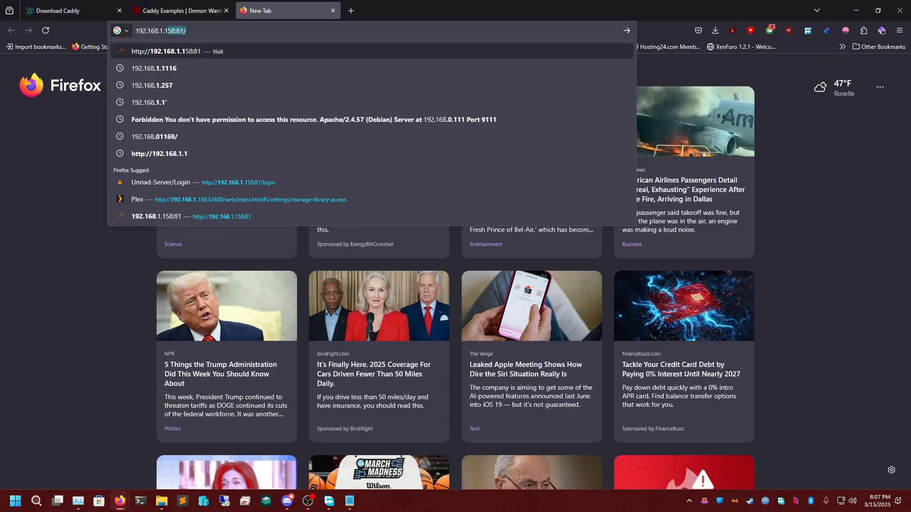
{"action": "type", "text": "58:81"}
{"action": "key", "text": "Return"}
{"action": "left_click", "coordinate": [373, 281]}
{"action": "left_click", "coordinate": [245, 107]}
- Open the Jellyfin container's web interface and copy the IP address and port 192.168.1.158:8097 from its URL
{"action": "scroll", "coordinate": [97, 195], "scroll_direction": "down", "scroll_amount": 1}
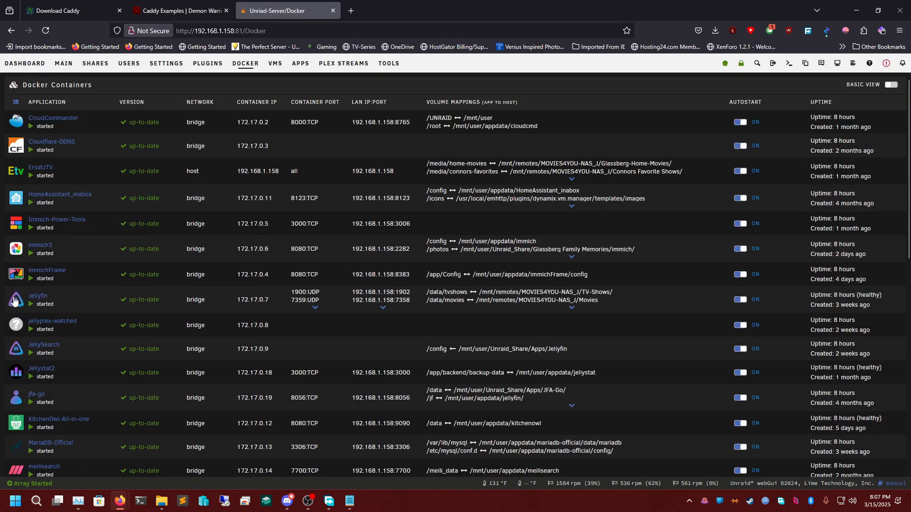
{"action": "left_click", "coordinate": [16, 300]}
{"action": "left_click", "coordinate": [43, 323]}
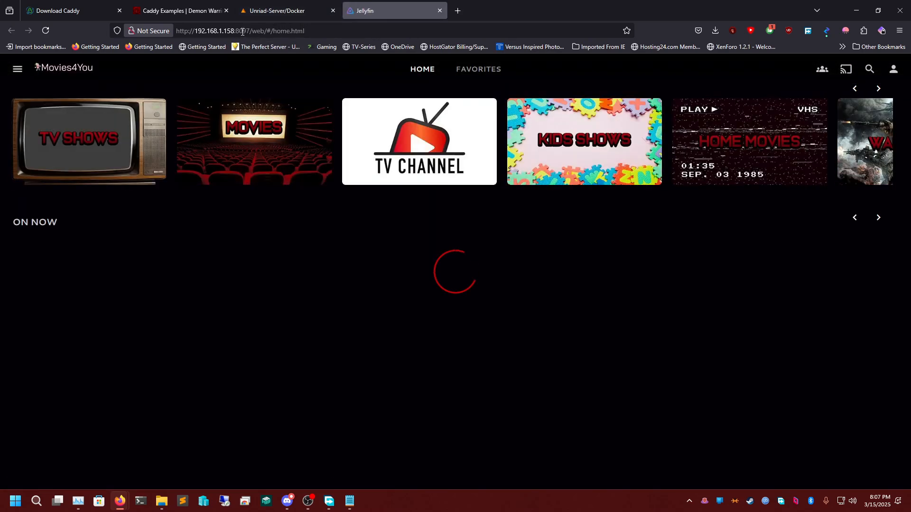
{"action": "double_click", "coordinate": [242, 31]}
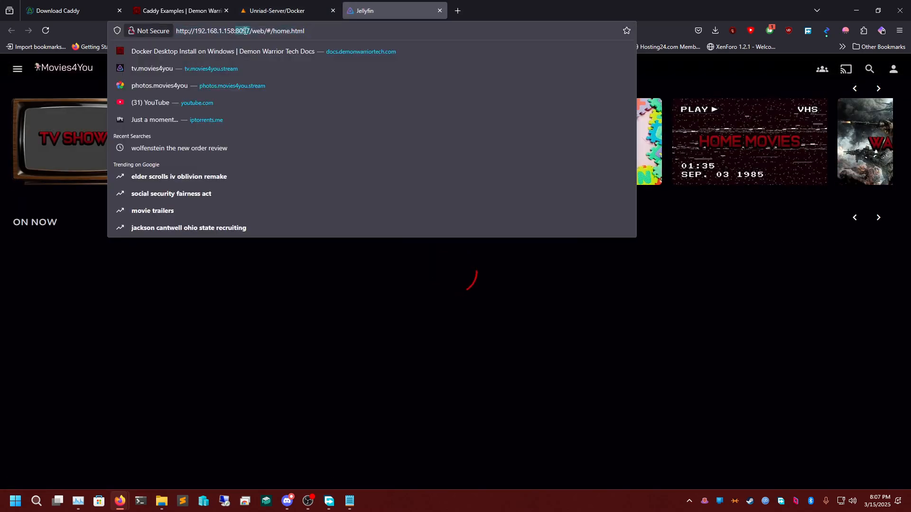
{"action": "left_click_drag", "start_coordinate": [196, 31], "coordinate": [250, 31]}
{"action": "key", "text": "ctrl+c"}
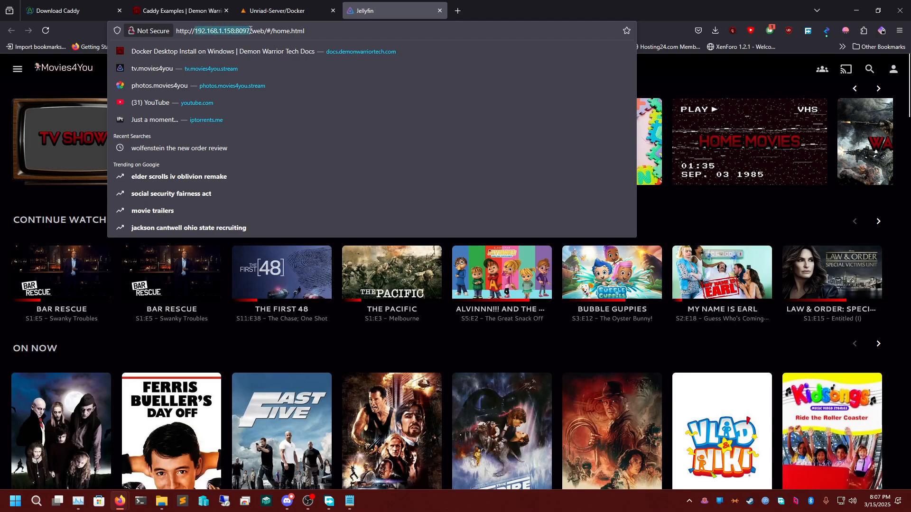
- Minimise the browser and replace the reverse_proxy address in the Notepad configuration with the copied 192.168.1.158:8097
{"action": "left_click", "coordinate": [856, 11]}
{"action": "left_click_drag", "start_coordinate": [497, 150], "coordinate": [552, 152]}
{"action": "right_click", "coordinate": [552, 152]}
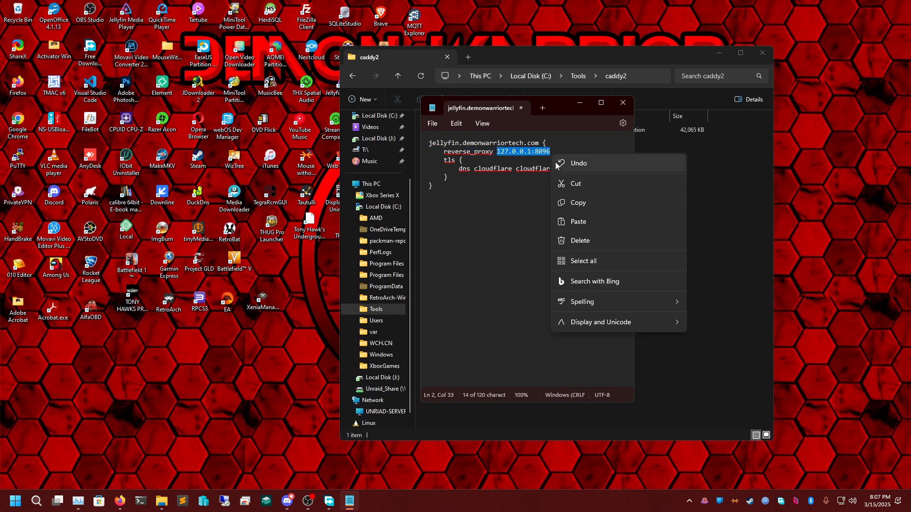
{"action": "left_click", "coordinate": [571, 221]}
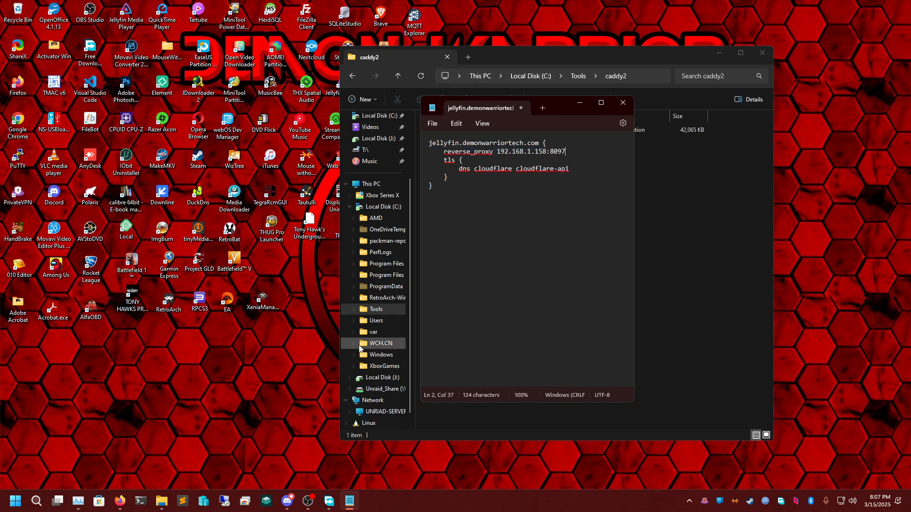
- Open a PowerShell window and run ipconfig to list the computer's network configuration
{"action": "left_click", "coordinate": [155, 502]}
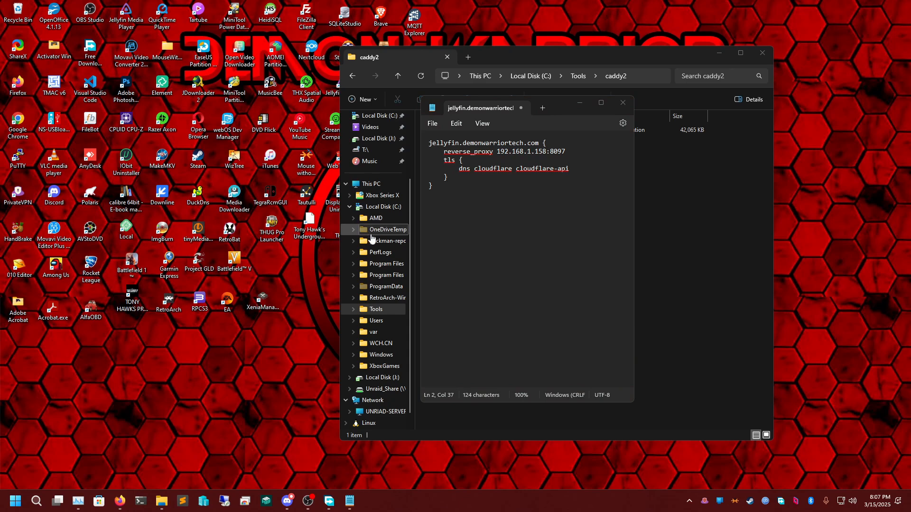
{"action": "left_click", "coordinate": [140, 501]}
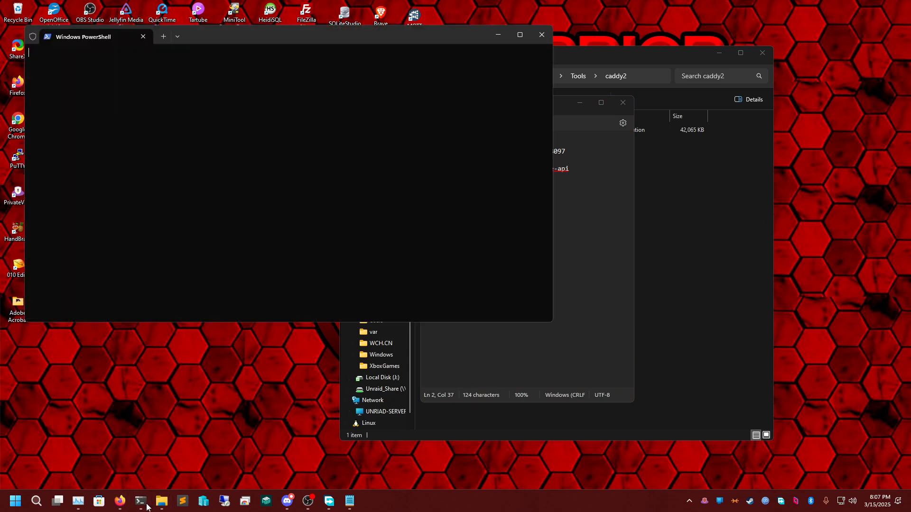
{"action": "type", "text": "ipconfig"}
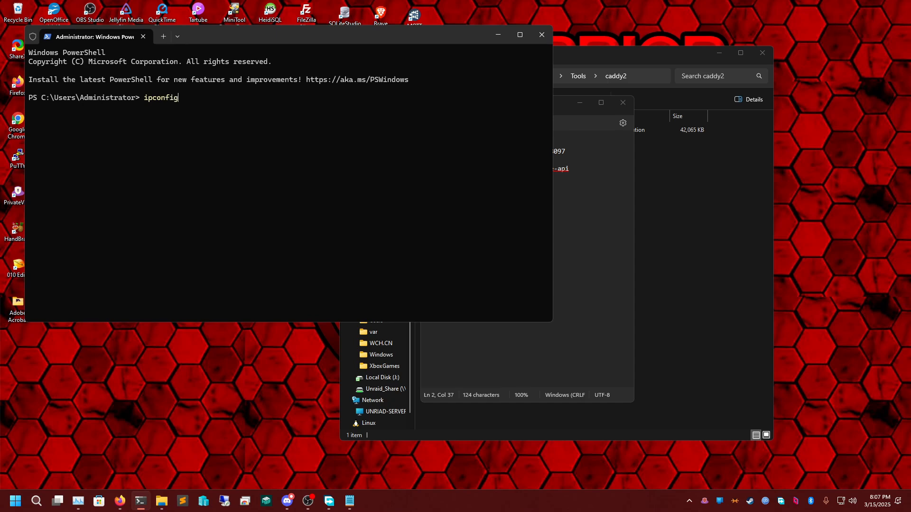
{"action": "key", "text": "Return"}
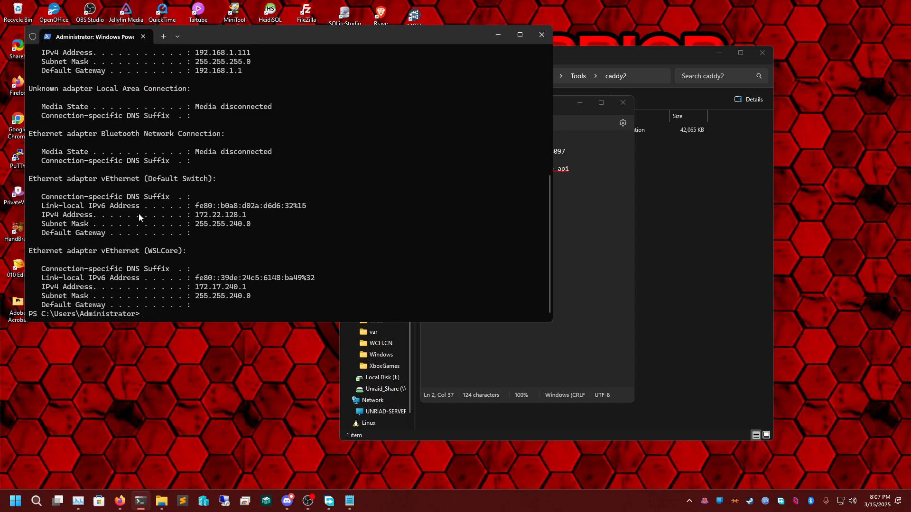
- Examine the IPv4 address and default gateway of the vEthernet (VM) adapter in the ipconfig output
{"action": "scroll", "coordinate": [208, 193], "scroll_direction": "up", "scroll_amount": 5}
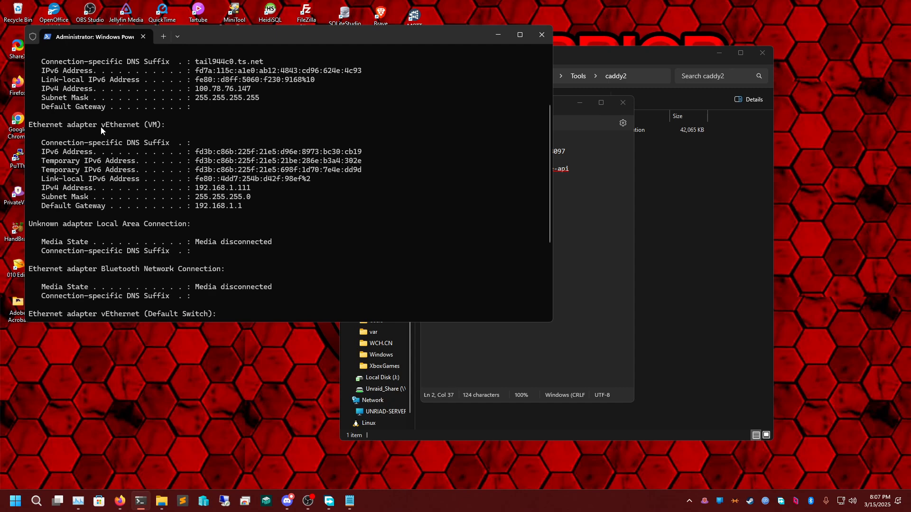
{"action": "scroll", "coordinate": [105, 133], "scroll_direction": "up", "scroll_amount": 2}
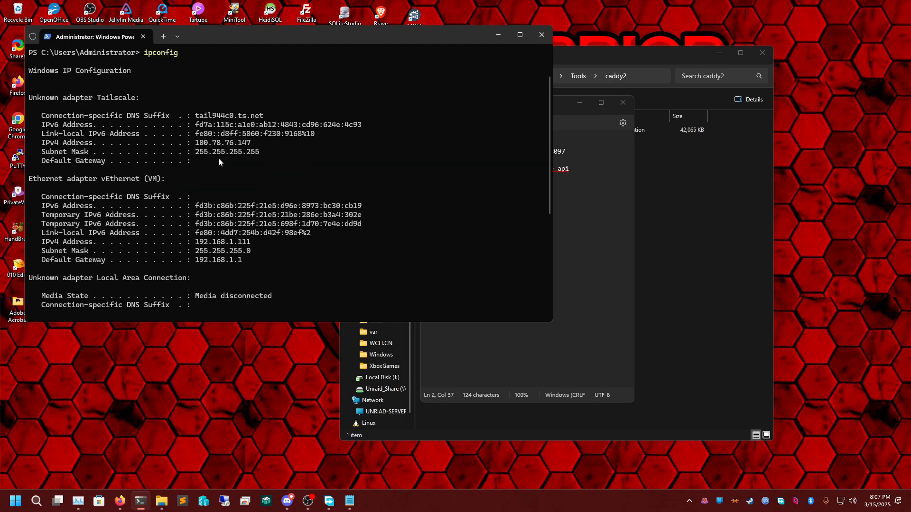
{"action": "scroll", "coordinate": [216, 156], "scroll_direction": "down", "scroll_amount": 1}
{"action": "scroll", "coordinate": [224, 238], "scroll_direction": "down", "scroll_amount": 2}
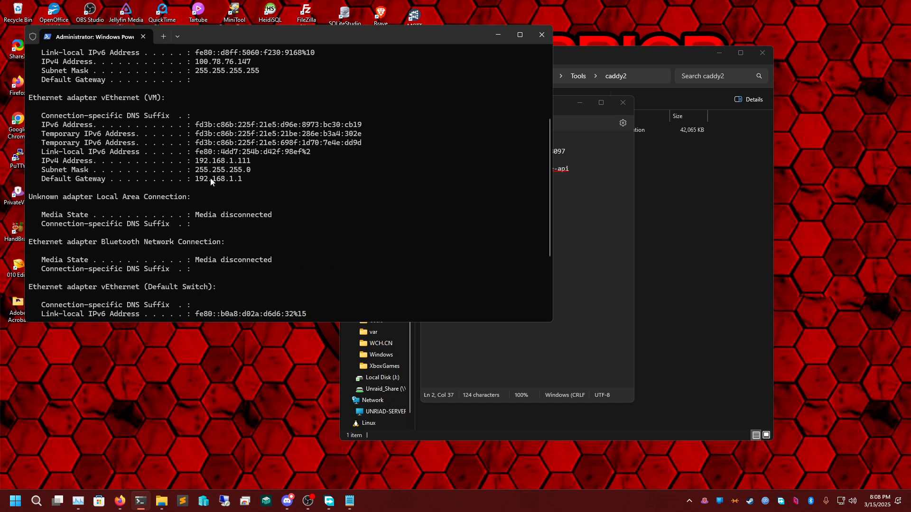
{"action": "triple_click", "coordinate": [233, 162]}
{"action": "right_click", "coordinate": [233, 162]}
{"action": "triple_click", "coordinate": [227, 181]}
{"action": "right_click", "coordinate": [227, 181]}
- Return to the Notepad configuration, start saving it, and set the file name to Caddyfile and the type to All files
{"action": "left_click", "coordinate": [641, 198]}
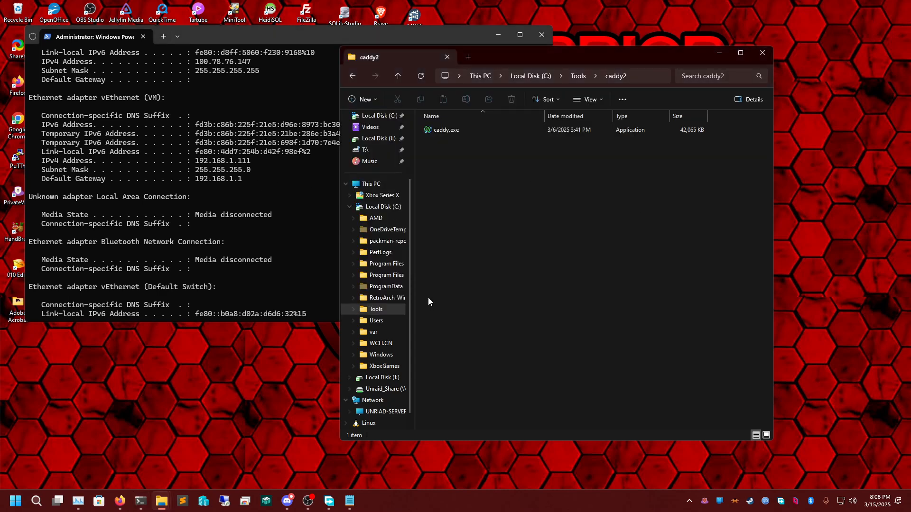
{"action": "left_click", "coordinate": [350, 501]}
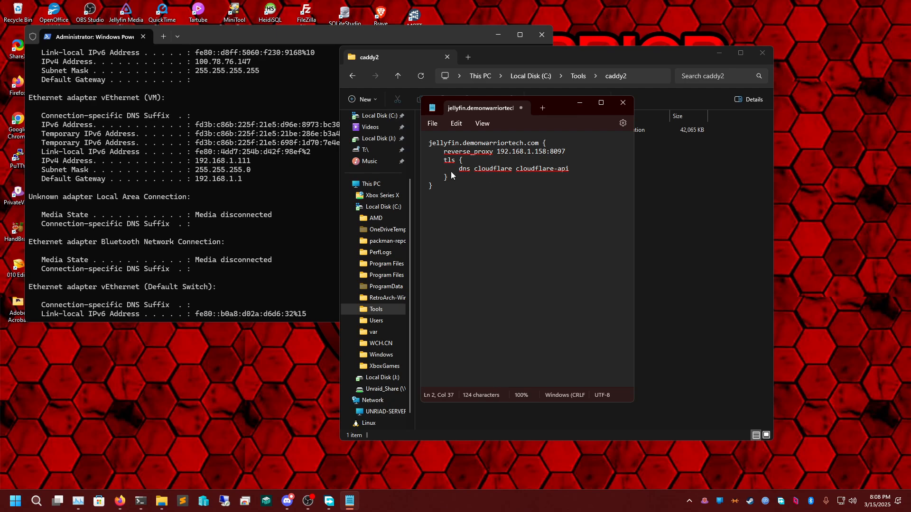
{"action": "key", "text": "ctrl+s"}
{"action": "left_click", "coordinate": [584, 283]}
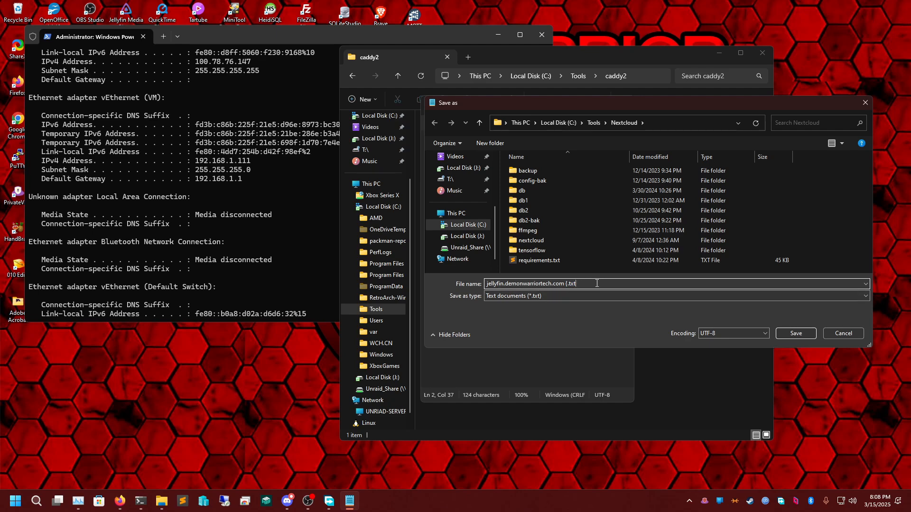
{"action": "left_click_drag", "start_coordinate": [596, 283], "coordinate": [488, 284]}
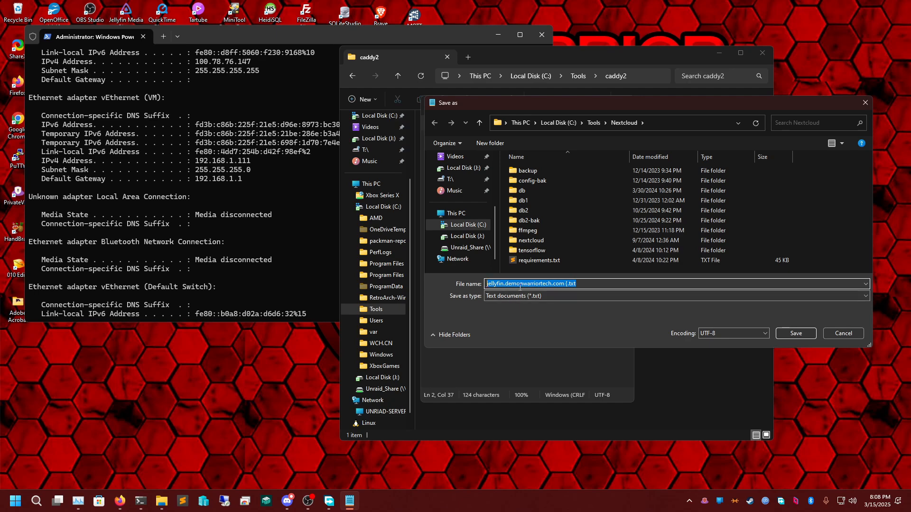
{"action": "type", "text": "Caddyfile"}
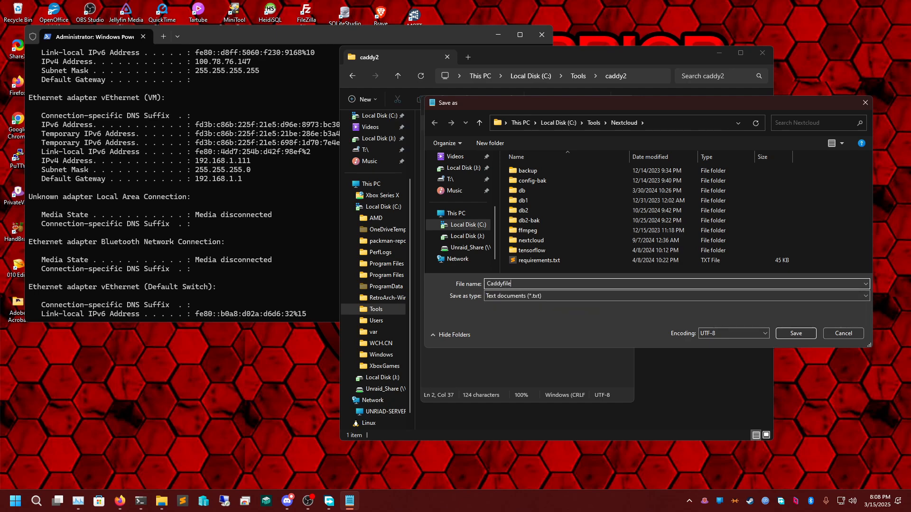
{"action": "left_click", "coordinate": [532, 296]}
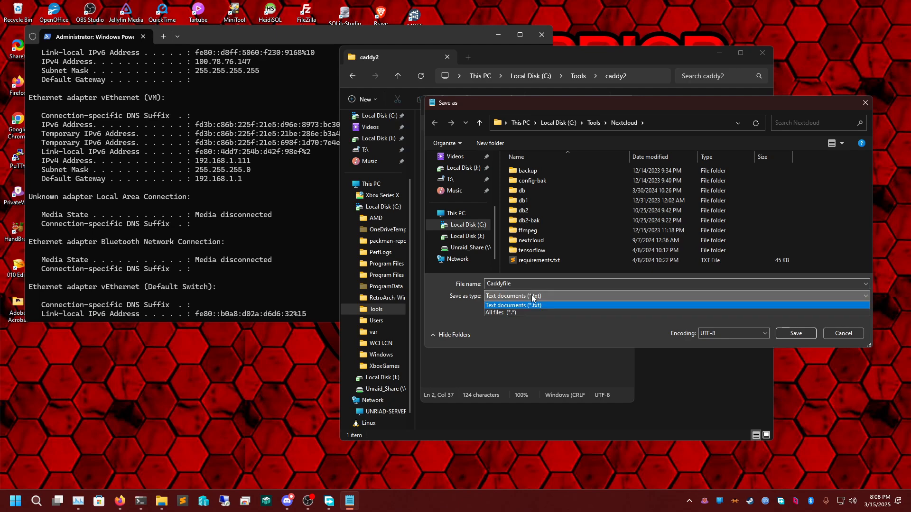
{"action": "left_click", "coordinate": [514, 312]}
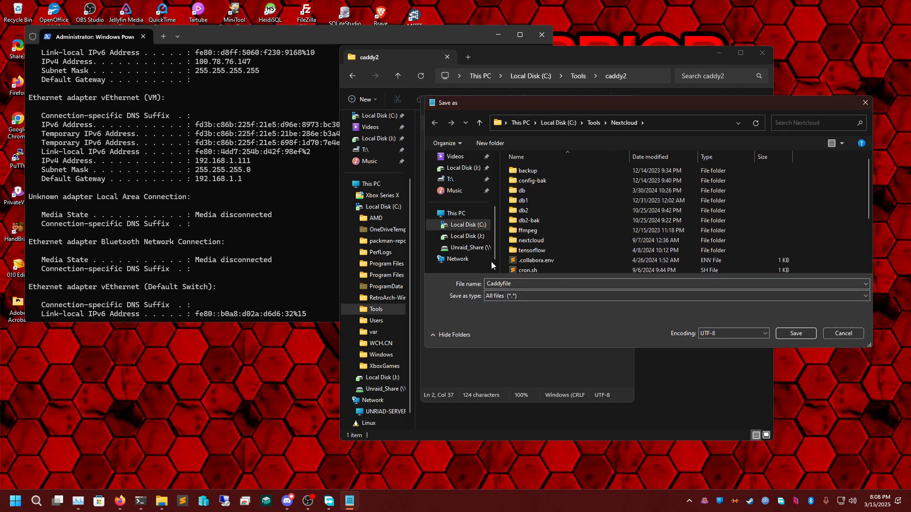
- Choose the C:\Tools\caddy2 folder as the destination, save the file there and close Notepad
{"action": "left_click", "coordinate": [591, 124]}
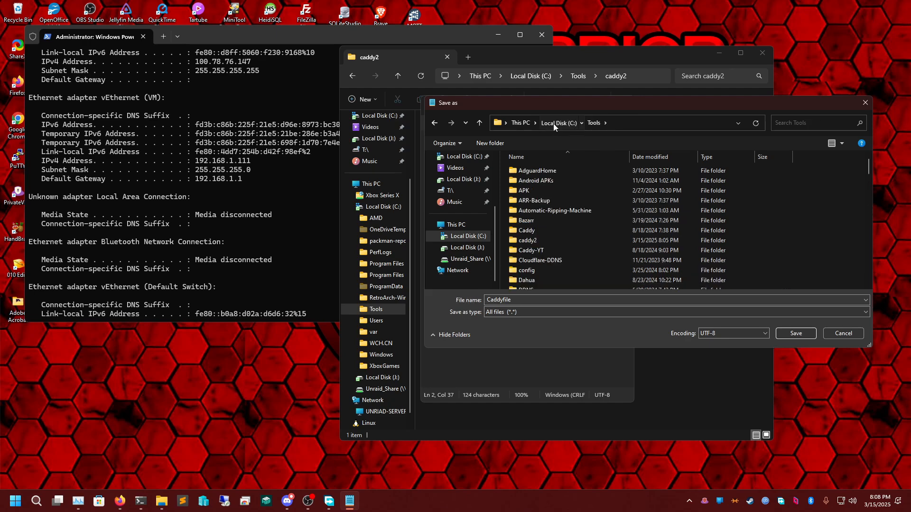
{"action": "left_click", "coordinate": [553, 123]}
{"action": "scroll", "coordinate": [547, 242], "scroll_direction": "down", "scroll_amount": 3}
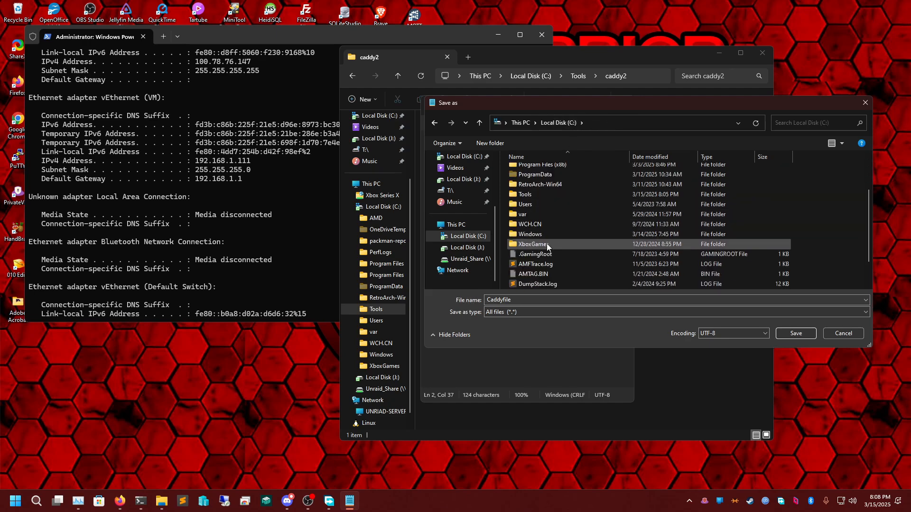
{"action": "double_click", "coordinate": [537, 188]}
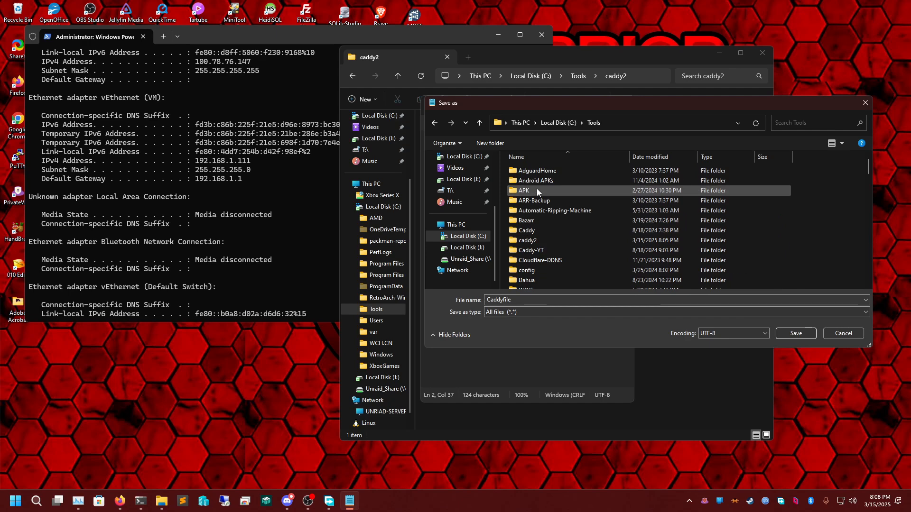
{"action": "scroll", "coordinate": [529, 211], "scroll_direction": "down", "scroll_amount": 3}
{"action": "double_click", "coordinate": [527, 185]}
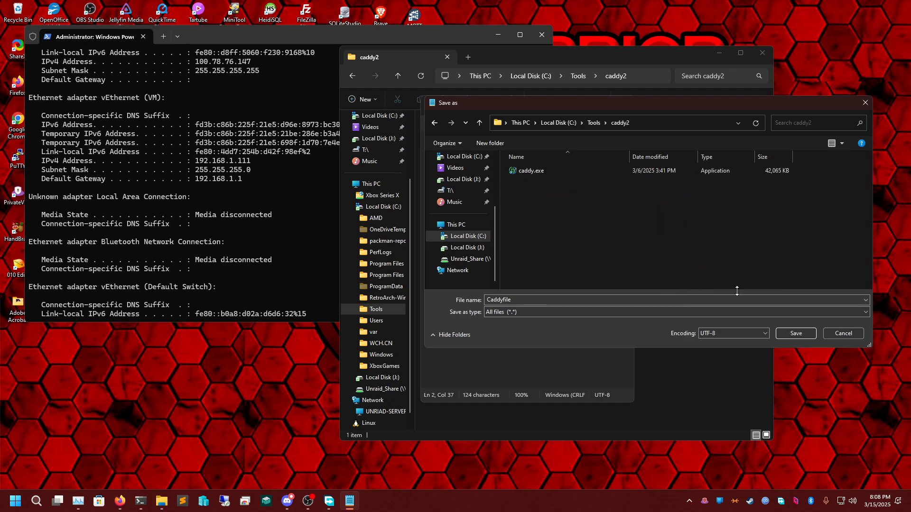
{"action": "left_click", "coordinate": [789, 334]}
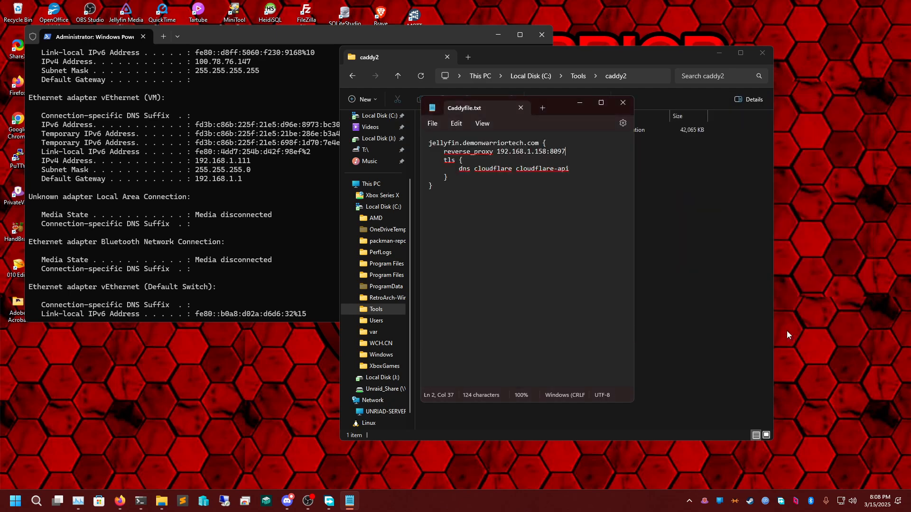
{"action": "left_click", "coordinate": [625, 103]}
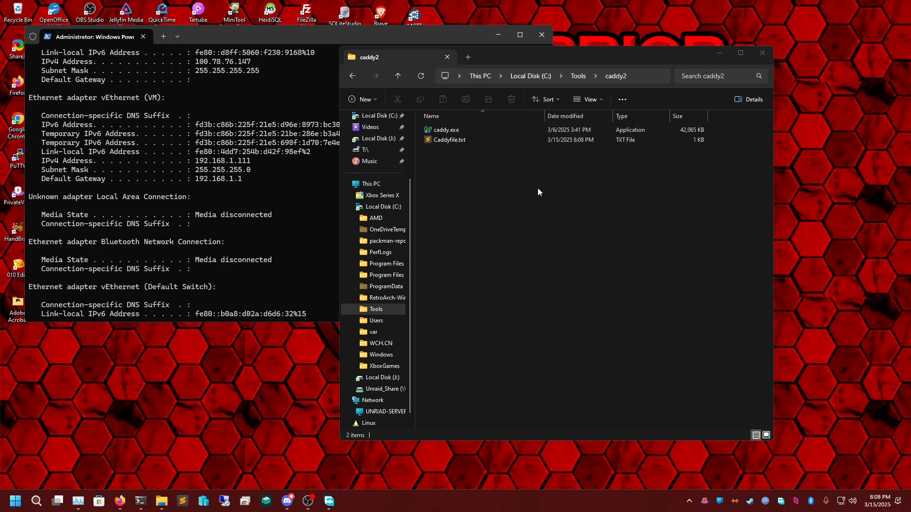
- Rename Caddyfile.txt in the caddy2 folder to Caddyfile without an extension, and close the PowerShell window
{"action": "left_click", "coordinate": [458, 140]}
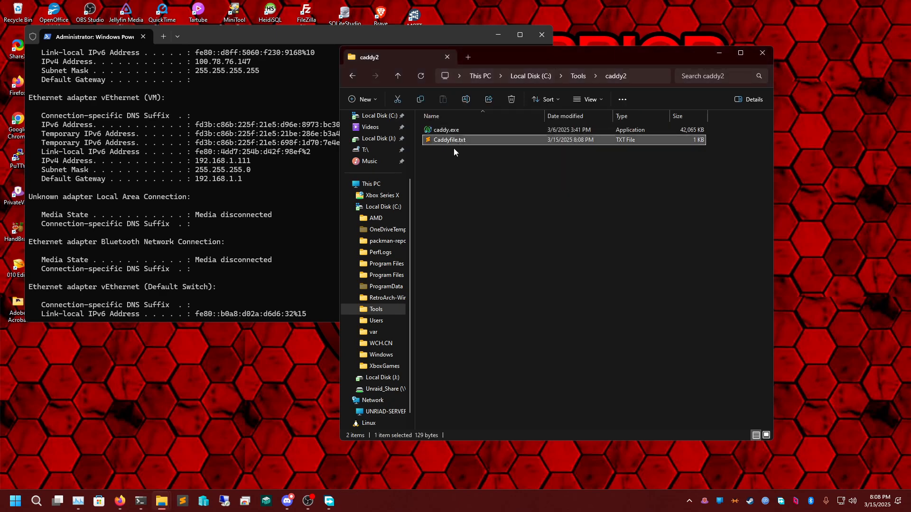
{"action": "key", "text": "F2"}
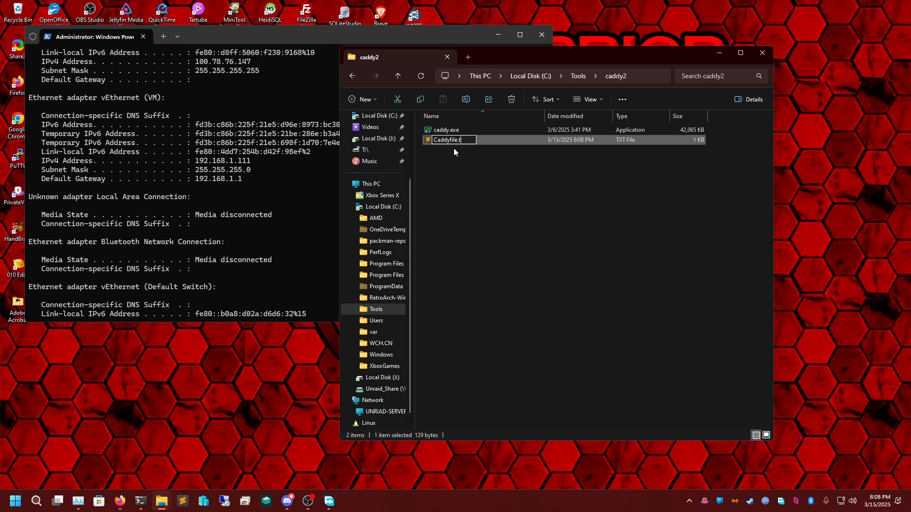
{"action": "key", "text": "Return"}
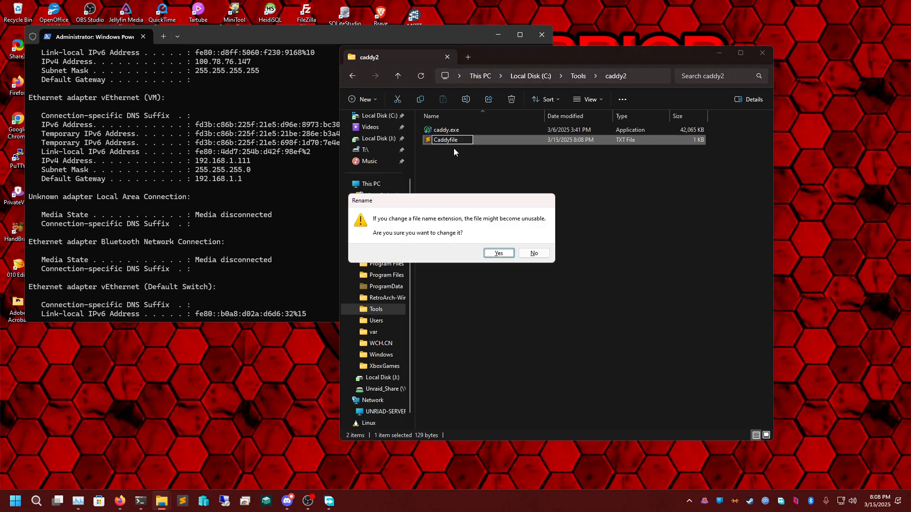
{"action": "left_click", "coordinate": [499, 254]}
{"action": "left_click", "coordinate": [488, 150]}
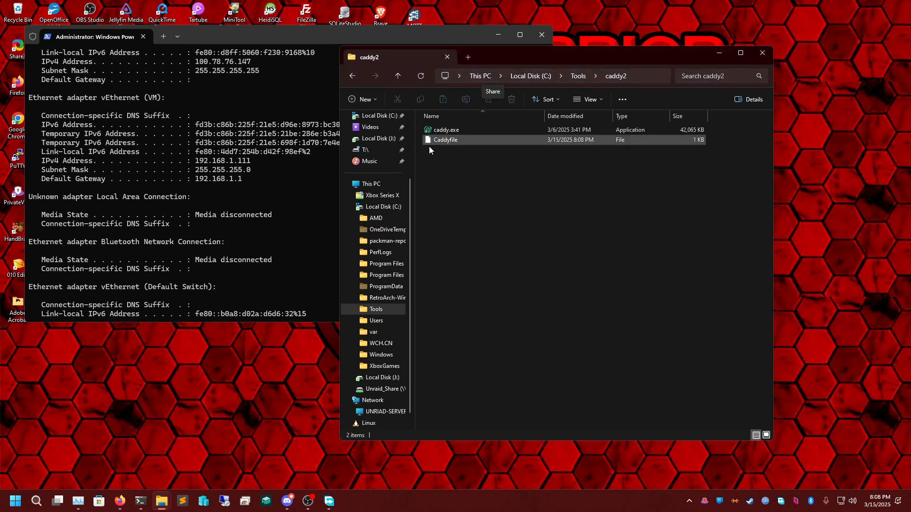
{"action": "left_click", "coordinate": [453, 140]}
{"action": "left_click", "coordinate": [465, 166]}
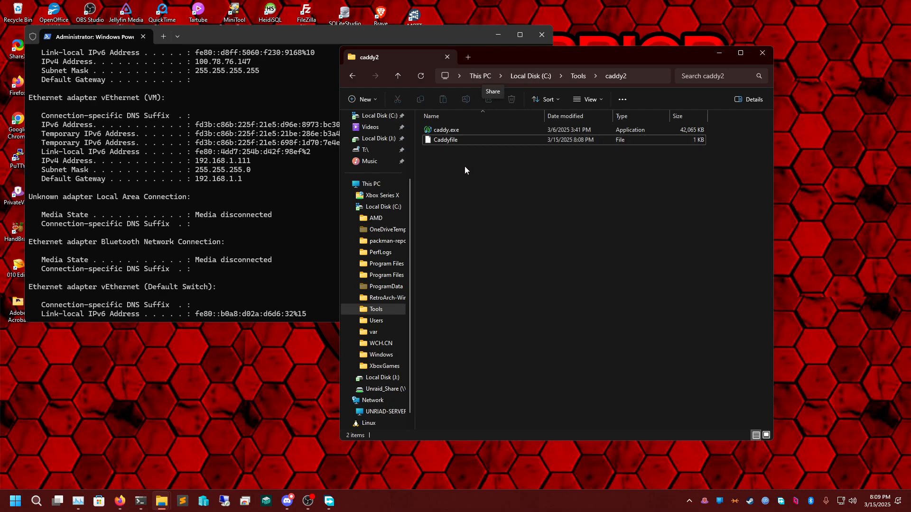
{"action": "left_click", "coordinate": [283, 184]}
{"action": "left_click", "coordinate": [541, 36]}
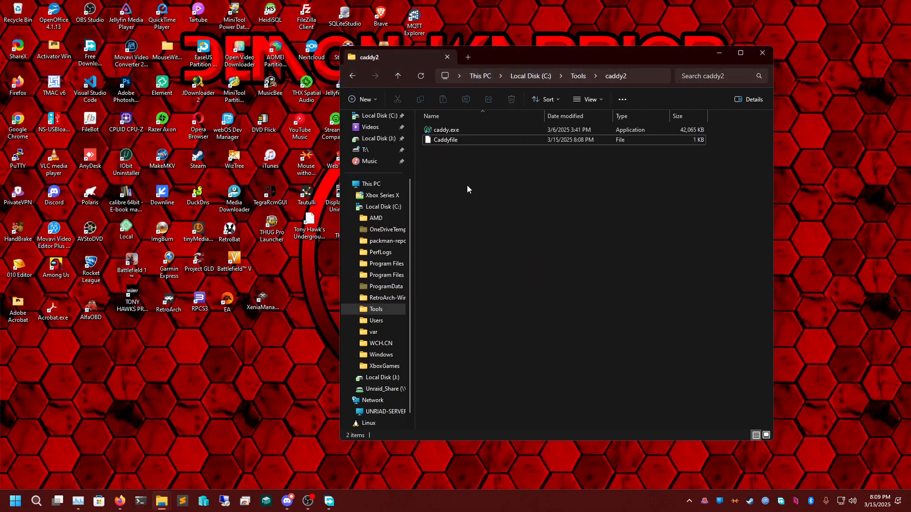
- Open the Caddyfile from the caddy2 folder in Notepad and put the File Explorer window out of view
{"action": "left_click", "coordinate": [458, 141]}
{"action": "right_click", "coordinate": [458, 141]}
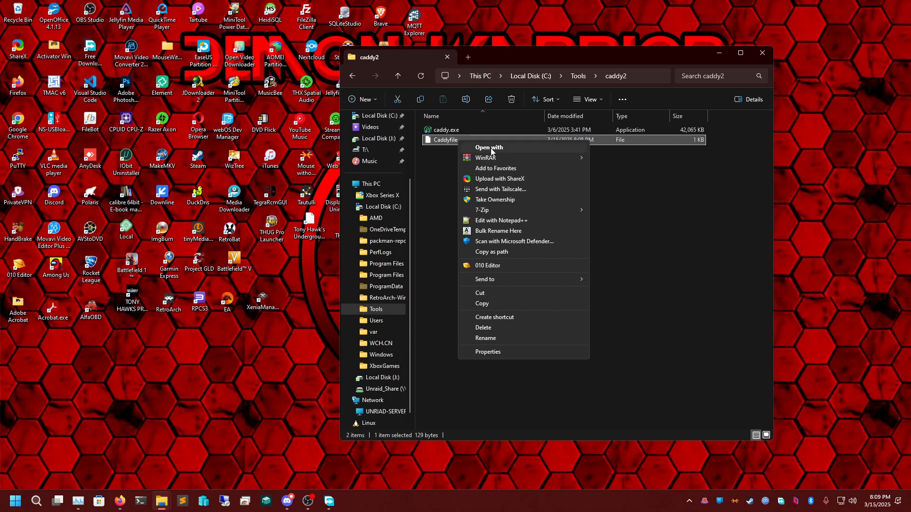
{"action": "left_click", "coordinate": [489, 148]}
{"action": "scroll", "coordinate": [414, 284], "scroll_direction": "down", "scroll_amount": 3}
{"action": "scroll", "coordinate": [402, 290], "scroll_direction": "up", "scroll_amount": 1}
{"action": "scroll", "coordinate": [408, 280], "scroll_direction": "up", "scroll_amount": 3}
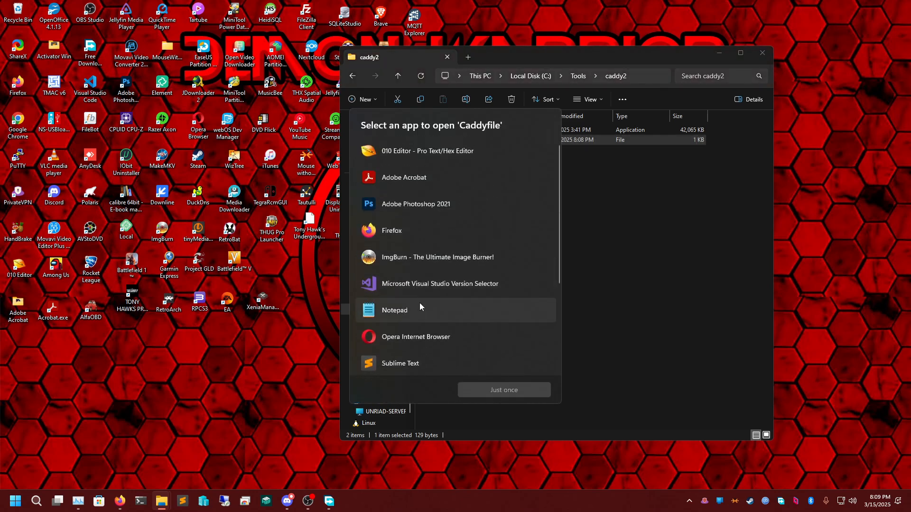
{"action": "double_click", "coordinate": [419, 303]}
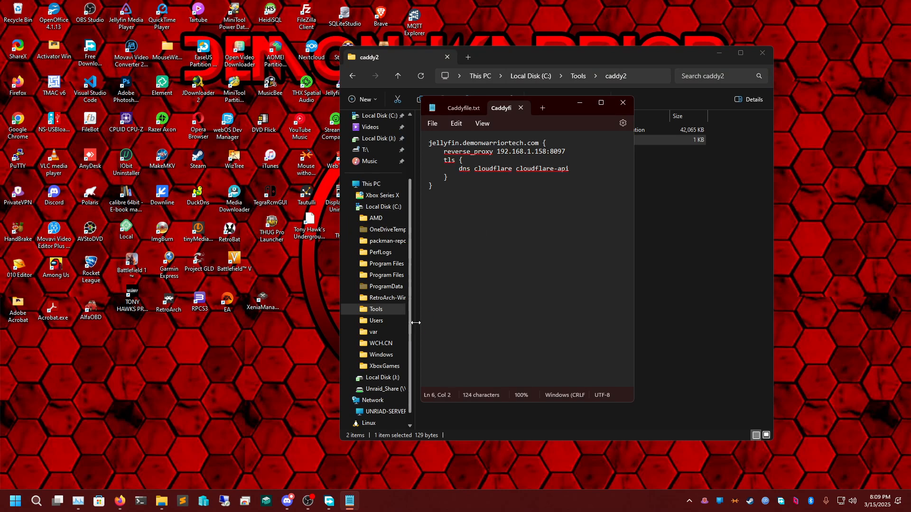
{"action": "left_click", "coordinate": [728, 57]}
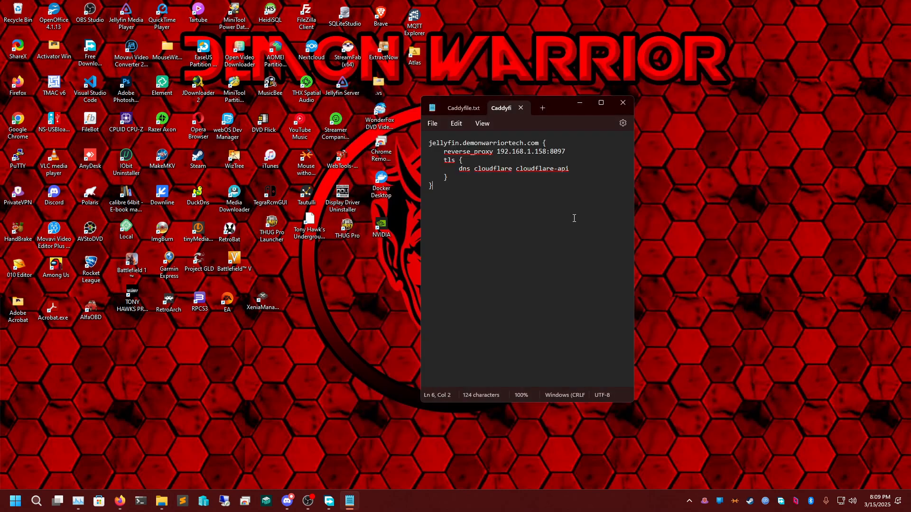
- Switch to the Firefox window that has the Jellyfin tab and open cloudflare.com in a new tab
{"action": "left_click", "coordinate": [120, 501]}
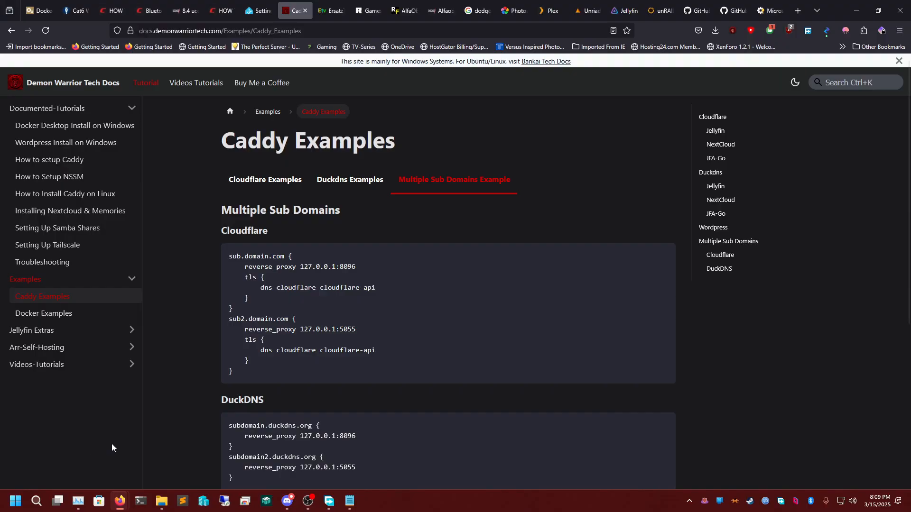
{"action": "left_click", "coordinate": [480, 236]}
{"action": "left_click", "coordinate": [119, 501]}
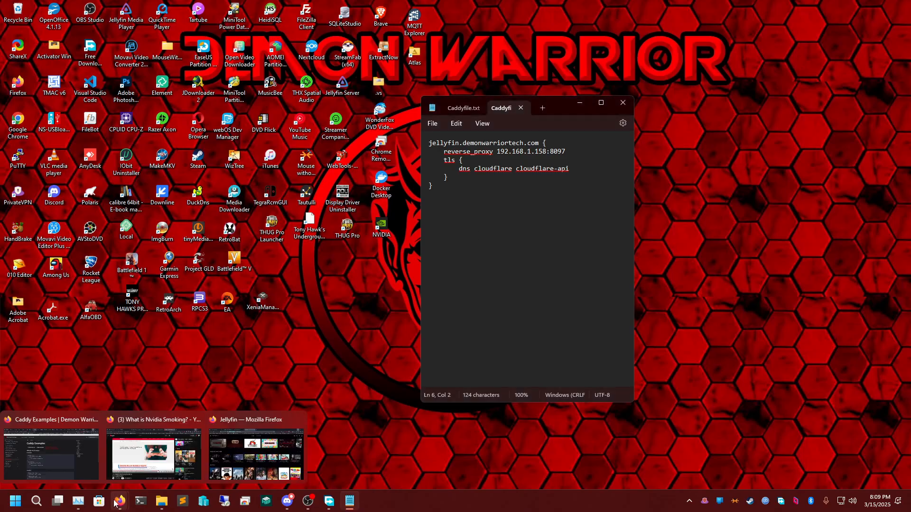
{"action": "left_click", "coordinate": [246, 446]}
{"action": "left_click", "coordinate": [270, 427]}
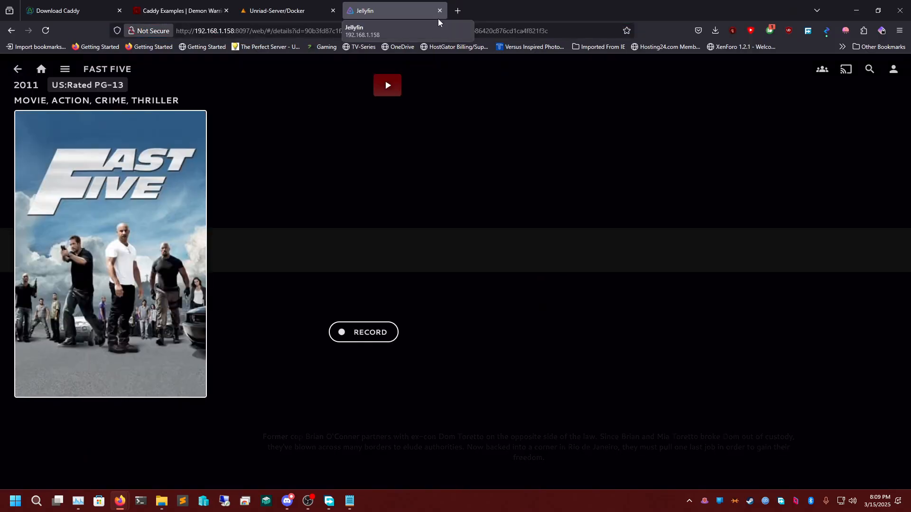
{"action": "left_click", "coordinate": [457, 10]}
{"action": "left_click", "coordinate": [375, 29]}
{"action": "type", "text": "clou"}
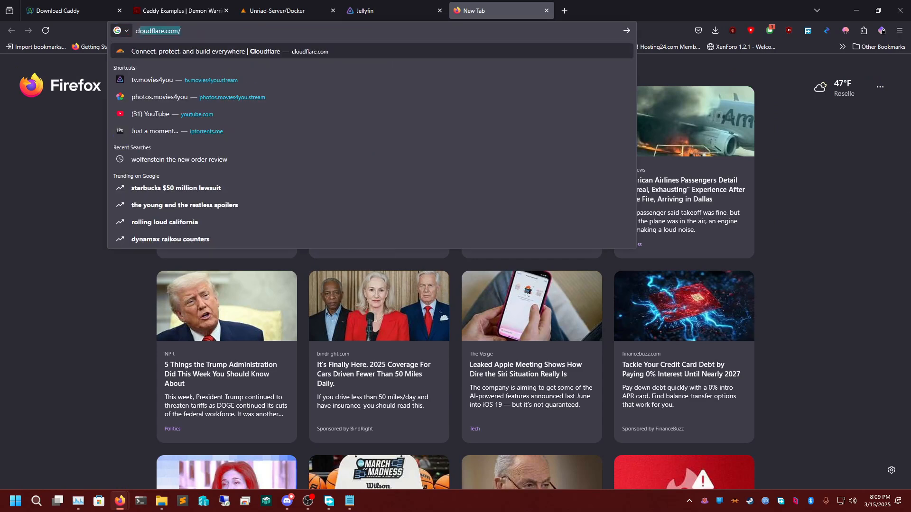
{"action": "key", "text": "BackSpace"}
{"action": "type", "text": "dflare"}
{"action": "key", "text": "Return"}
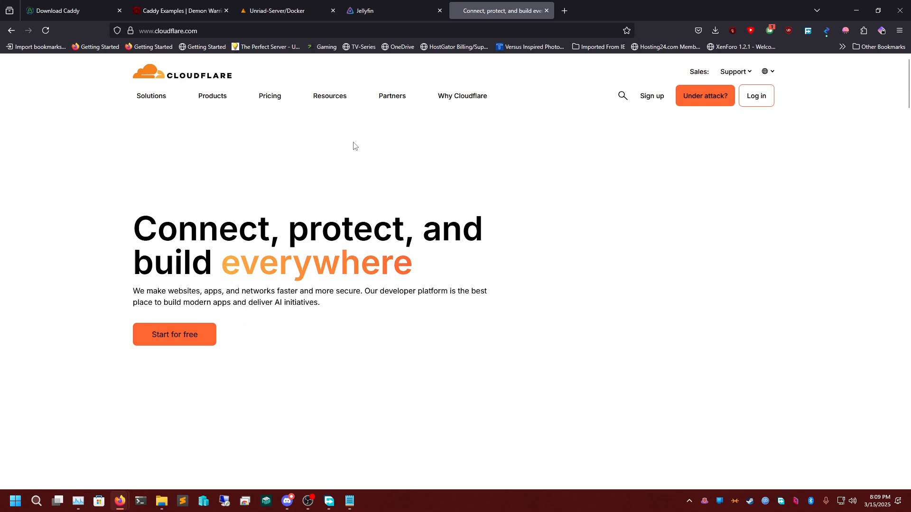
- Log in to Cloudflare, filling in the account e-mail and password from a saved login
{"action": "left_click", "coordinate": [756, 96]}
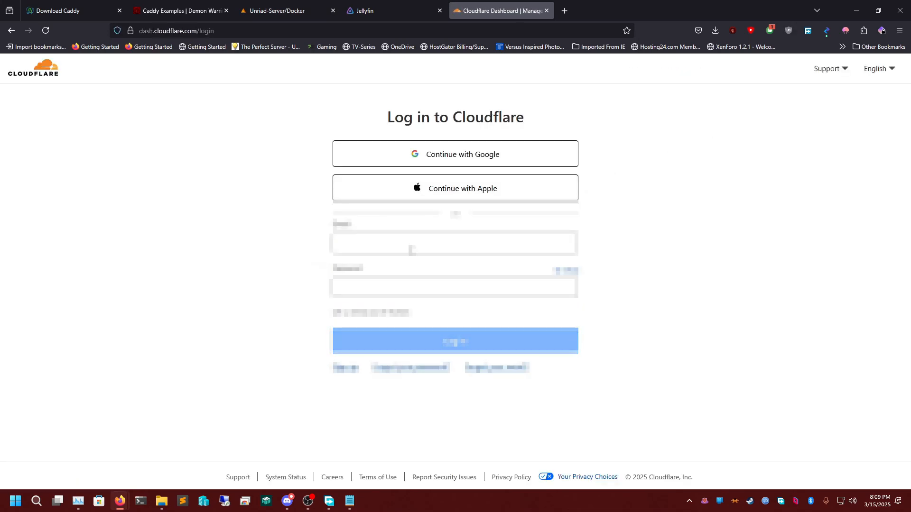
{"action": "left_click", "coordinate": [408, 247]}
{"action": "left_click", "coordinate": [670, 191]}
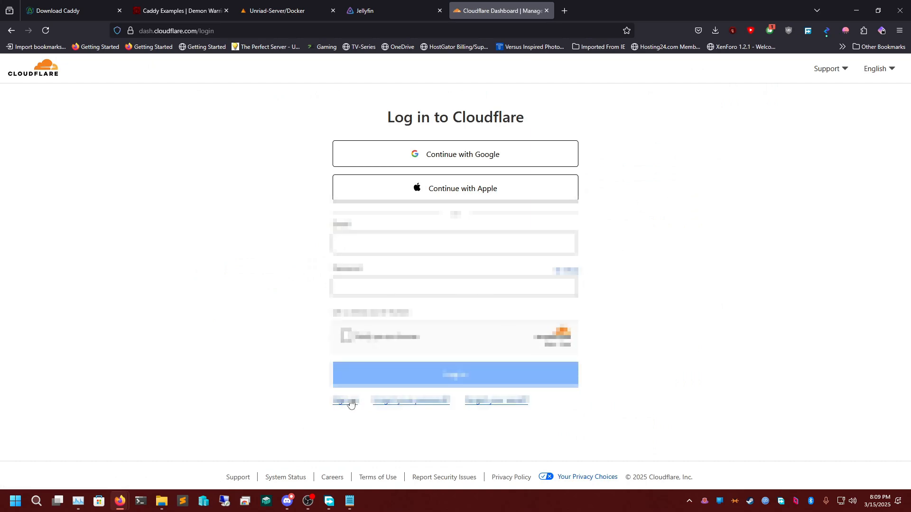
{"action": "left_click", "coordinate": [391, 243]}
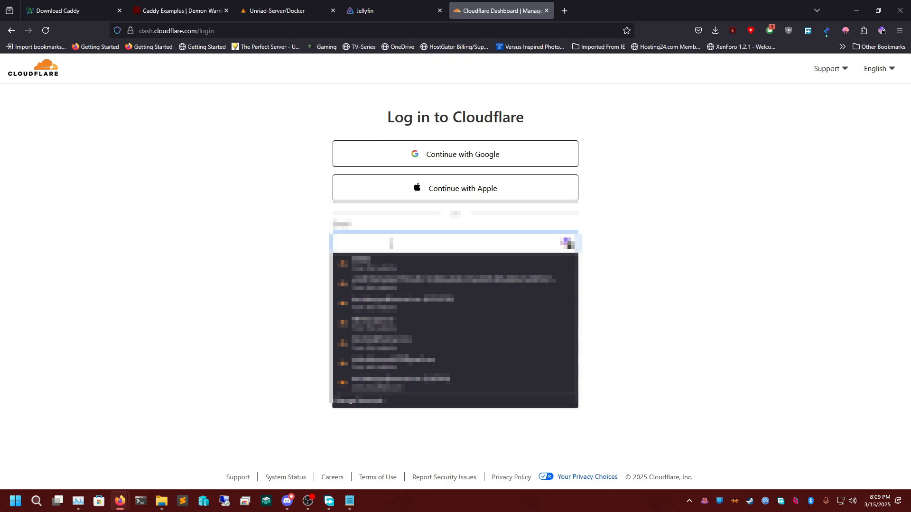
{"action": "left_click", "coordinate": [389, 346]}
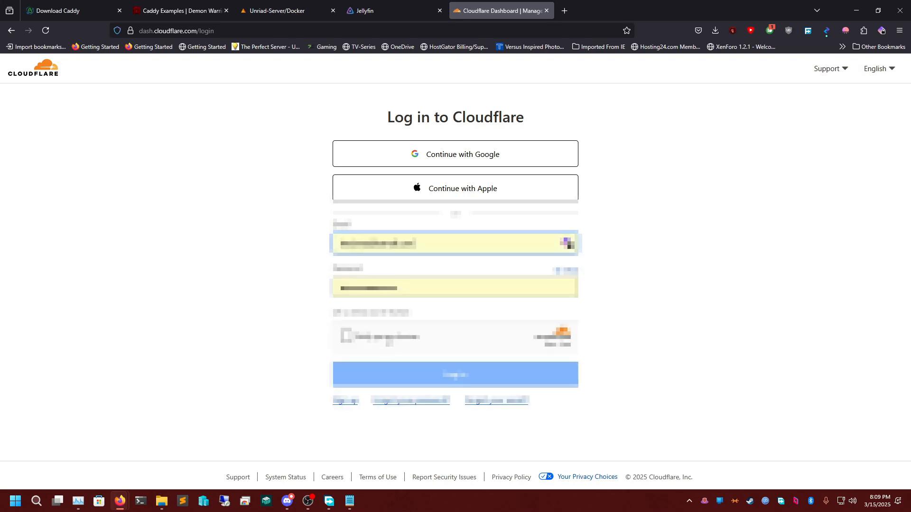
{"action": "left_click", "coordinate": [378, 374]}
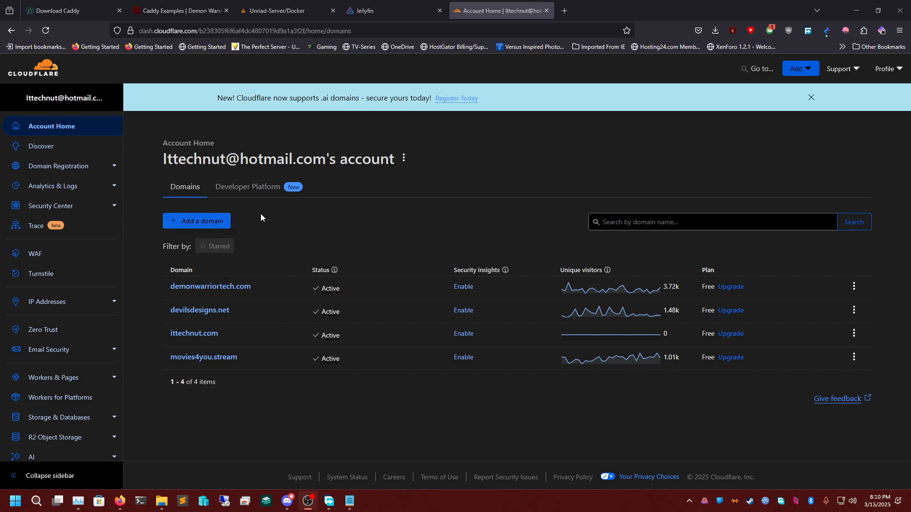
- Open the domain registrar in a new tab and view the nameservers in the DNS management of demonwarriortech.com
{"action": "left_click", "coordinate": [565, 11]}
{"action": "left_click", "coordinate": [522, 32]}
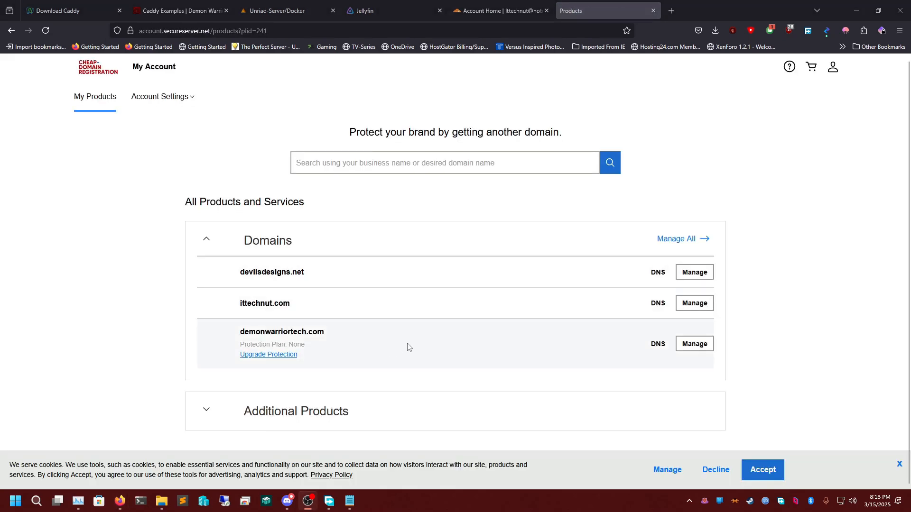
{"action": "left_click", "coordinate": [655, 346]}
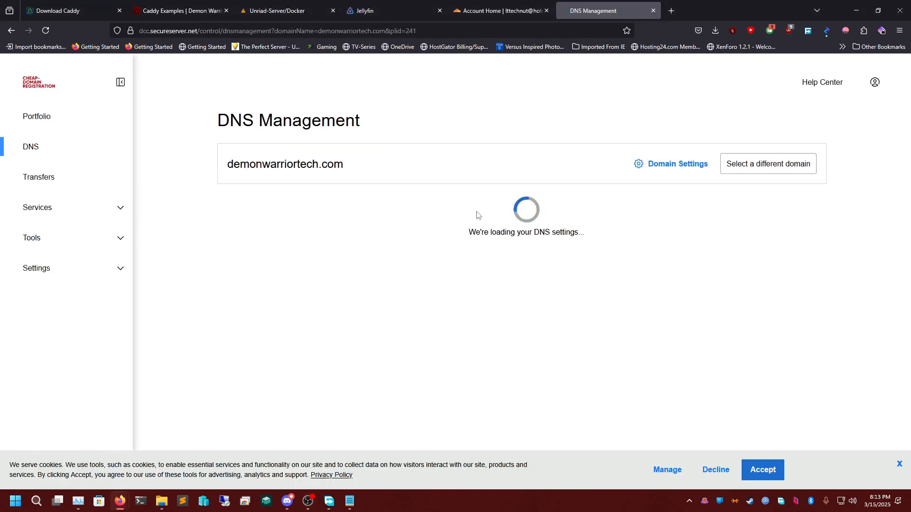
{"action": "scroll", "coordinate": [344, 237], "scroll_direction": "down", "scroll_amount": 1}
{"action": "scroll", "coordinate": [343, 237], "scroll_direction": "up", "scroll_amount": 1}
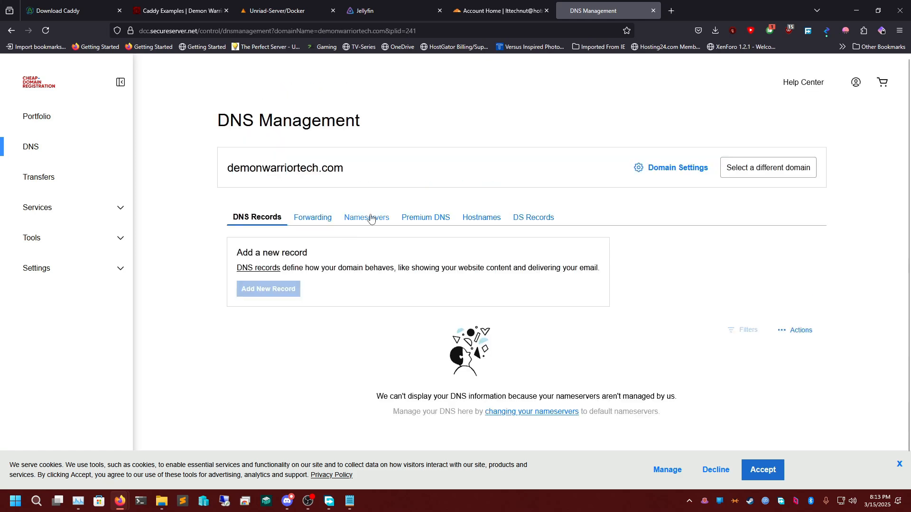
{"action": "left_click", "coordinate": [372, 218]}
{"action": "left_click", "coordinate": [289, 307]}
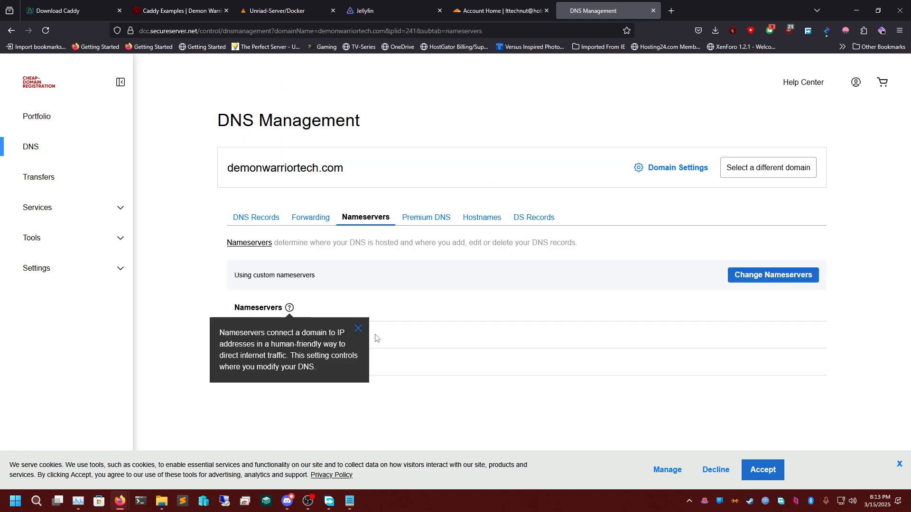
{"action": "left_click", "coordinate": [357, 329]}
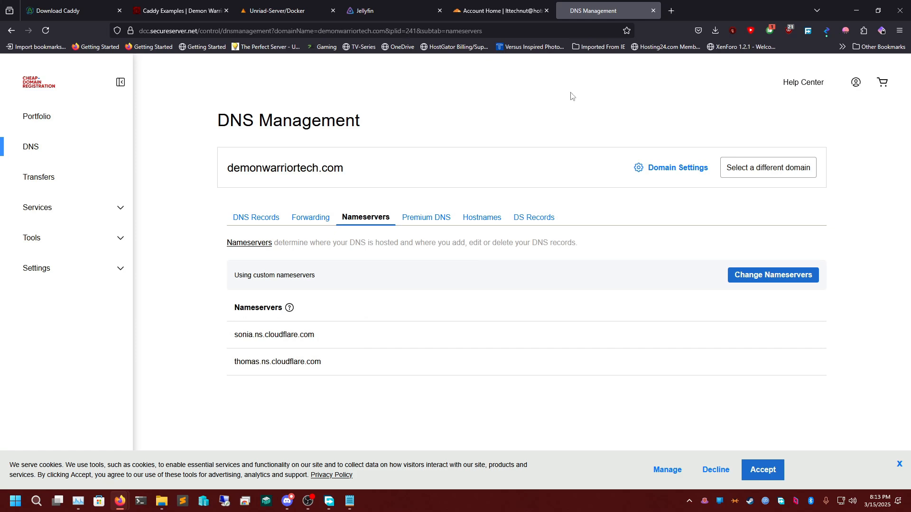
- Return to the Cloudflare dashboard and open the DNS records of demonwarriortech.com
{"action": "left_click", "coordinate": [484, 11]}
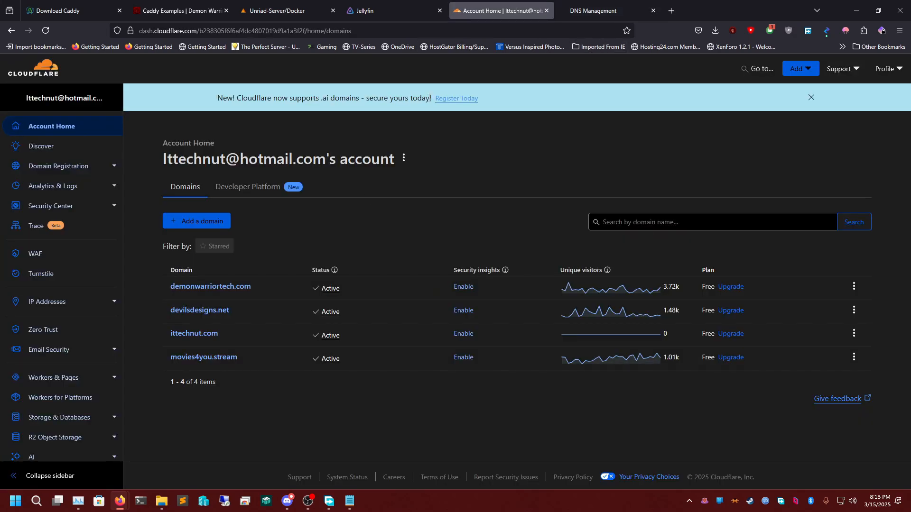
{"action": "left_click", "coordinate": [226, 286]}
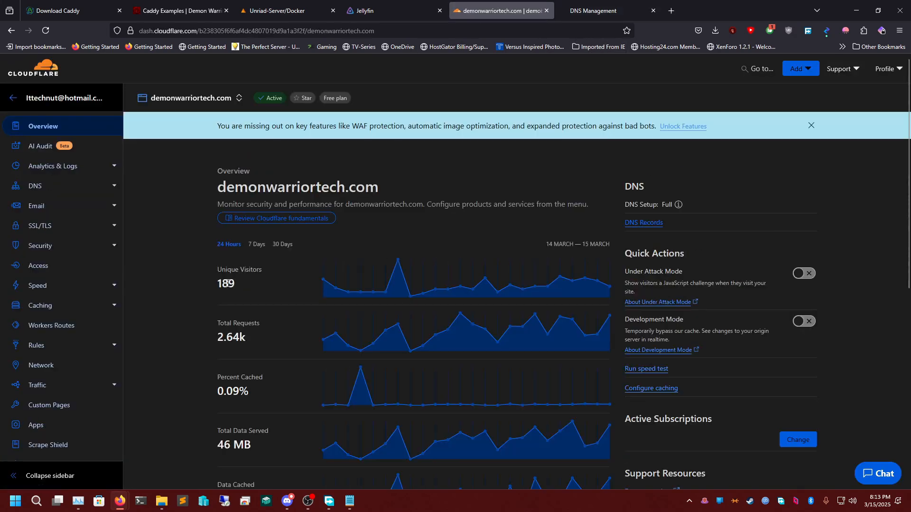
{"action": "scroll", "coordinate": [424, 254], "scroll_direction": "down", "scroll_amount": 5}
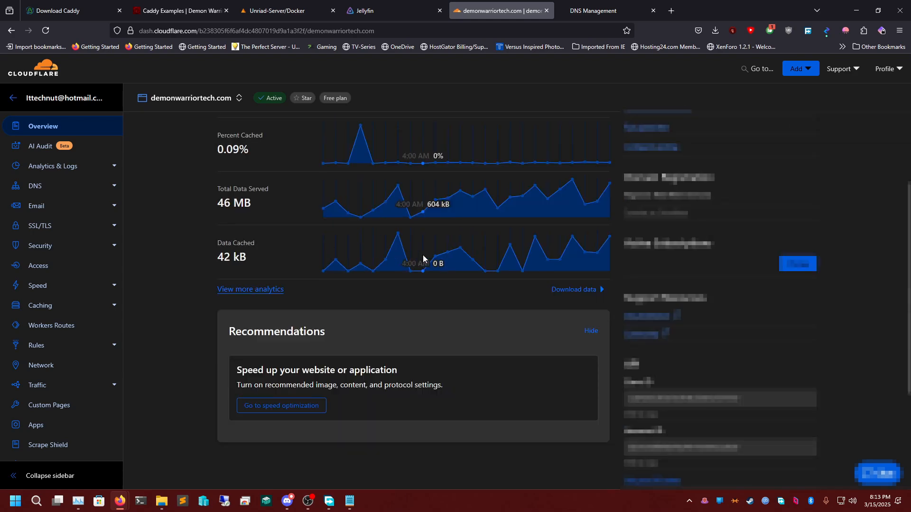
{"action": "scroll", "coordinate": [423, 258], "scroll_direction": "down", "scroll_amount": 3}
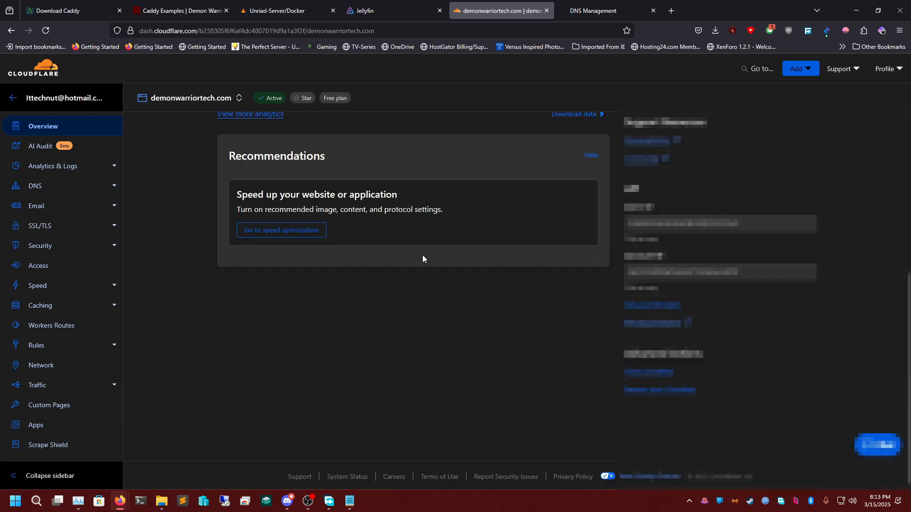
{"action": "scroll", "coordinate": [422, 255], "scroll_direction": "up", "scroll_amount": 8}
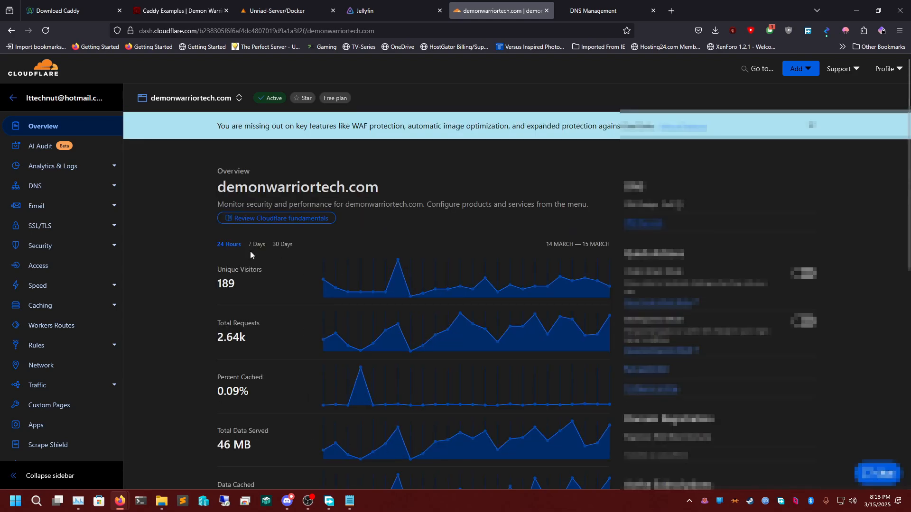
{"action": "left_click", "coordinate": [55, 187]}
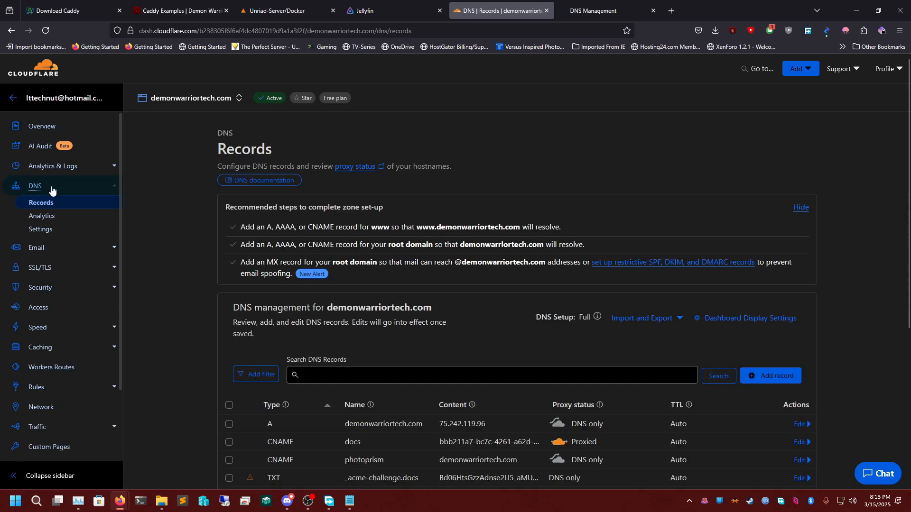
- Find the Cloudflare Nameservers section below the DNS records and highlight each nameserver value
{"action": "scroll", "coordinate": [450, 240], "scroll_direction": "down", "scroll_amount": 5}
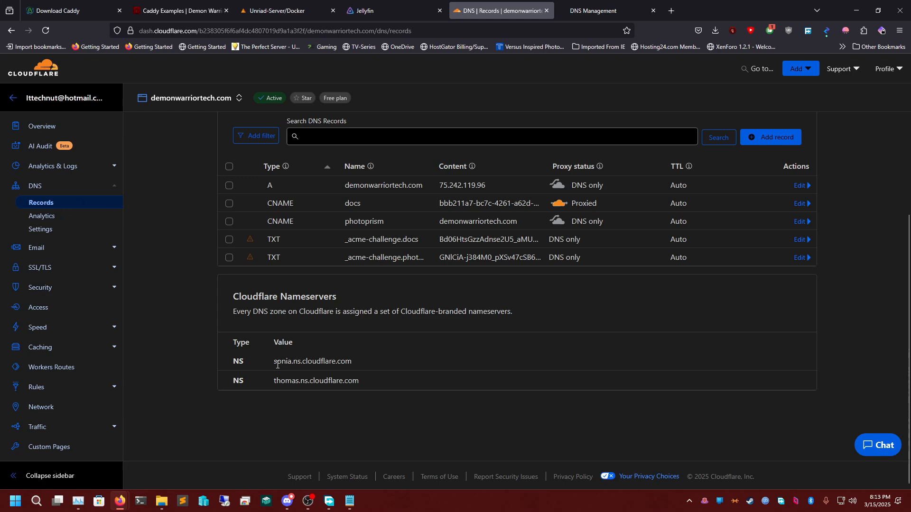
{"action": "triple_click", "coordinate": [320, 361]}
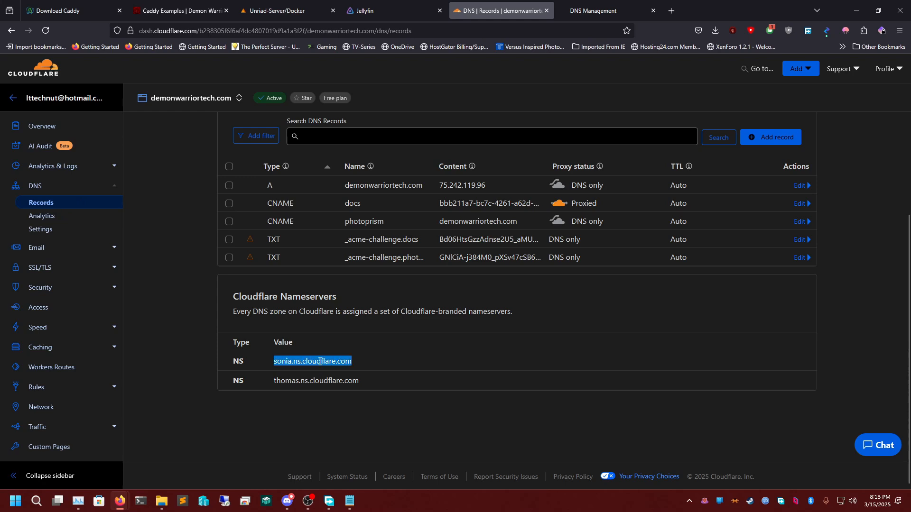
{"action": "triple_click", "coordinate": [305, 380]}
- View the registrar's nameserver editor for demonwarriortech.com, cancel it without changes, and close the registrar tab
{"action": "key", "text": "ctrl+Tab"}
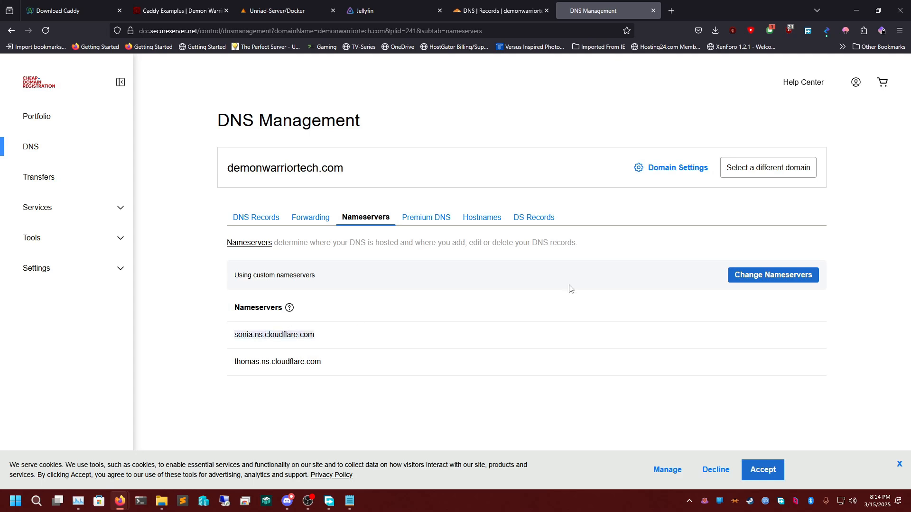
{"action": "left_click", "coordinate": [739, 272]}
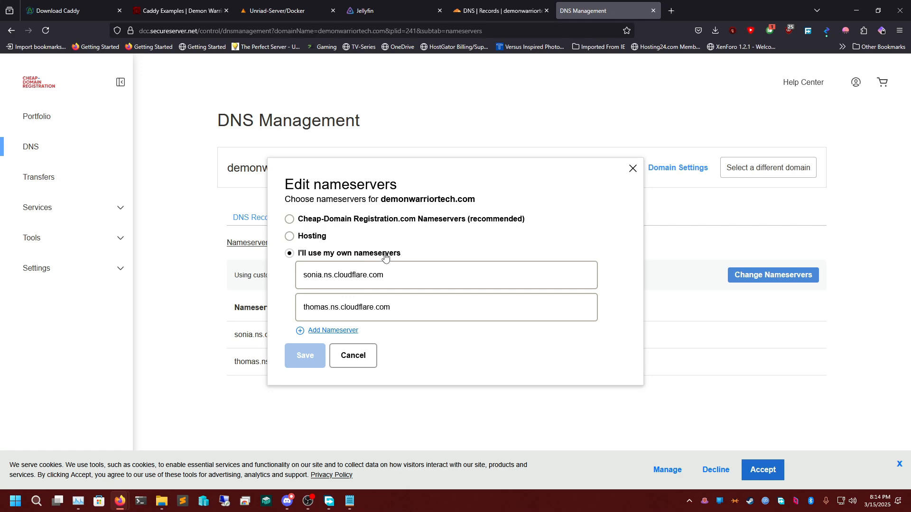
{"action": "left_click", "coordinate": [366, 355]}
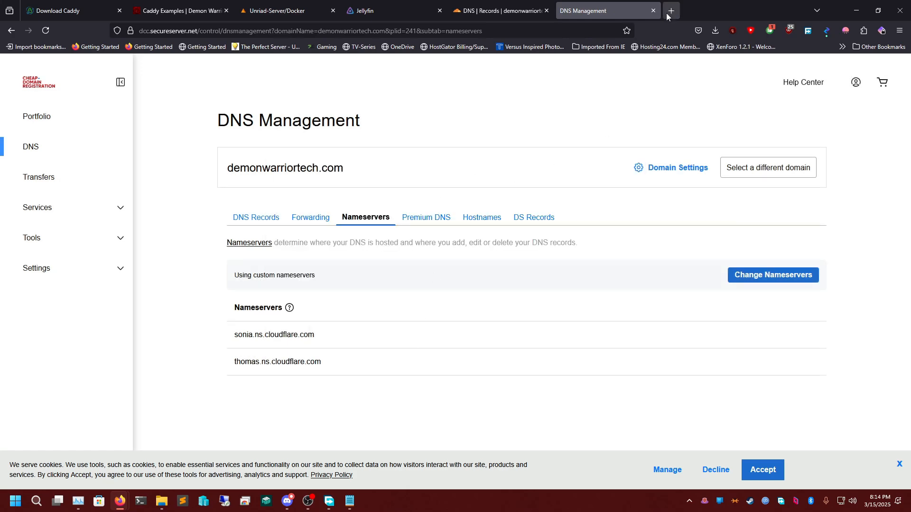
{"action": "left_click", "coordinate": [654, 13]}
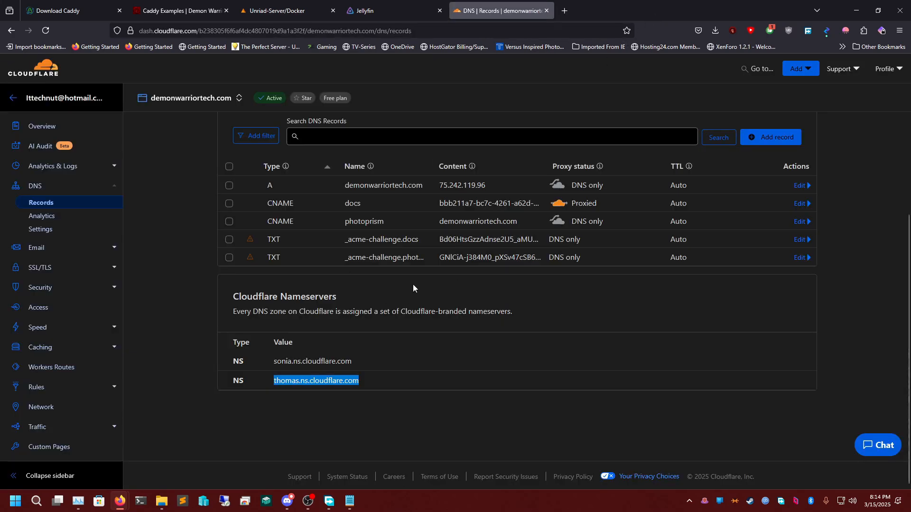
- Look over the DNS records and assigned nameservers listed for demonwarriortech.com in Cloudflare
{"action": "scroll", "coordinate": [413, 287], "scroll_direction": "up", "scroll_amount": 3}
{"action": "scroll", "coordinate": [441, 309], "scroll_direction": "down", "scroll_amount": 3}
{"action": "scroll", "coordinate": [463, 328], "scroll_direction": "up", "scroll_amount": 4}
{"action": "scroll", "coordinate": [465, 328], "scroll_direction": "down", "scroll_amount": 4}
{"action": "scroll", "coordinate": [386, 317], "scroll_direction": "up", "scroll_amount": 3}
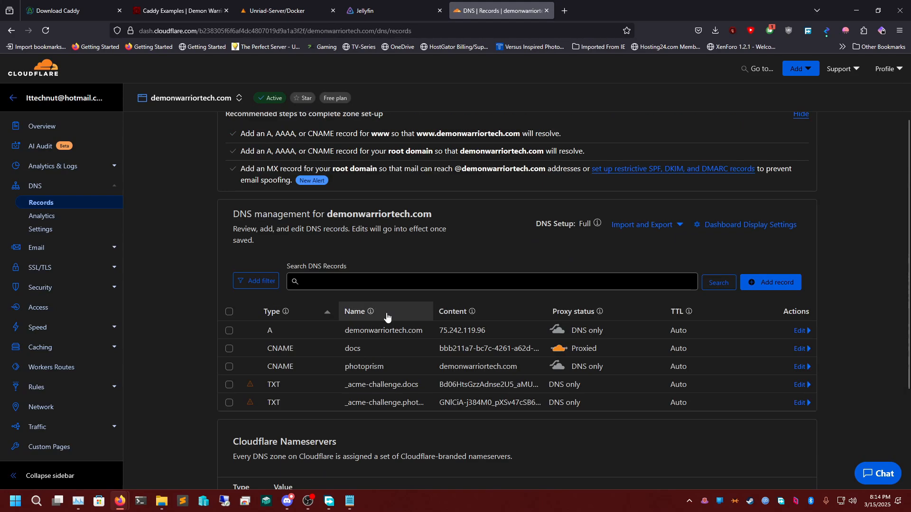
{"action": "scroll", "coordinate": [387, 317], "scroll_direction": "up", "scroll_amount": 2}
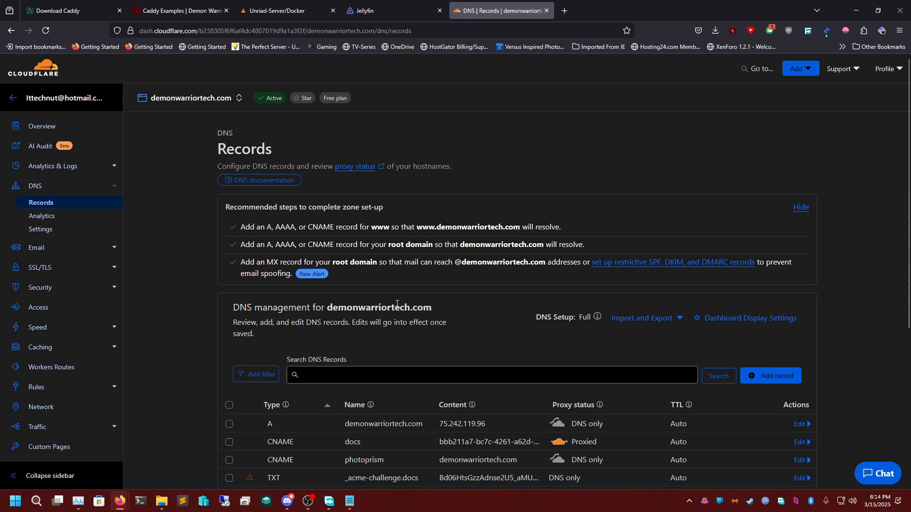
{"action": "scroll", "coordinate": [391, 310], "scroll_direction": "down", "scroll_amount": 4}
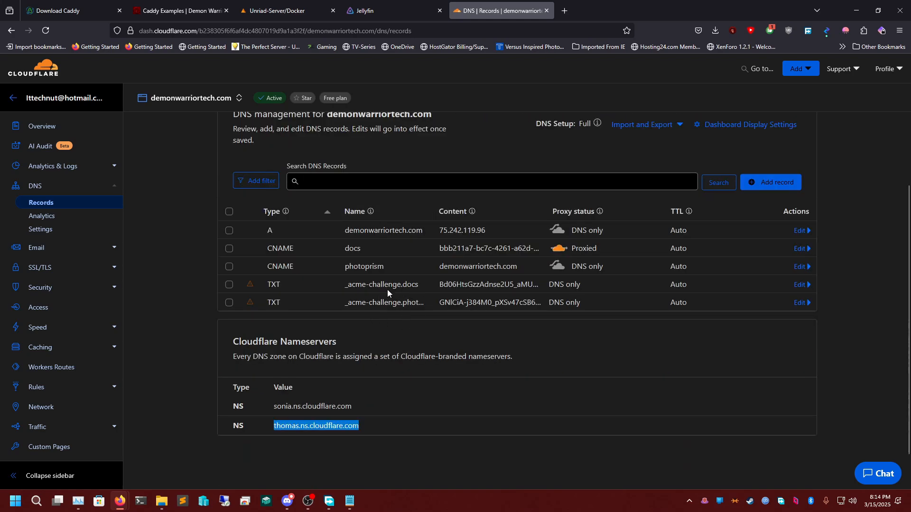
{"action": "scroll", "coordinate": [429, 280], "scroll_direction": "up", "scroll_amount": 1}
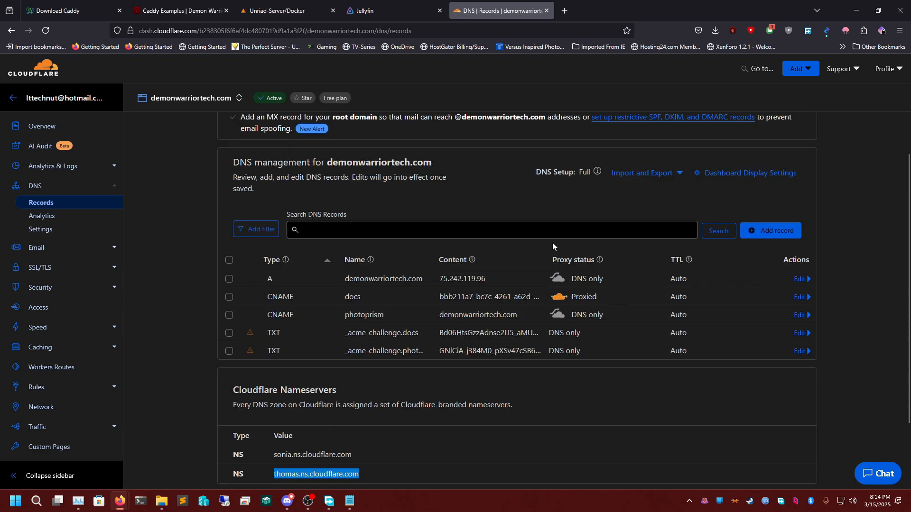
- Start a new A record in the DNS records of demonwarriortech.com
{"action": "scroll", "coordinate": [380, 266], "scroll_direction": "up", "scroll_amount": 3}
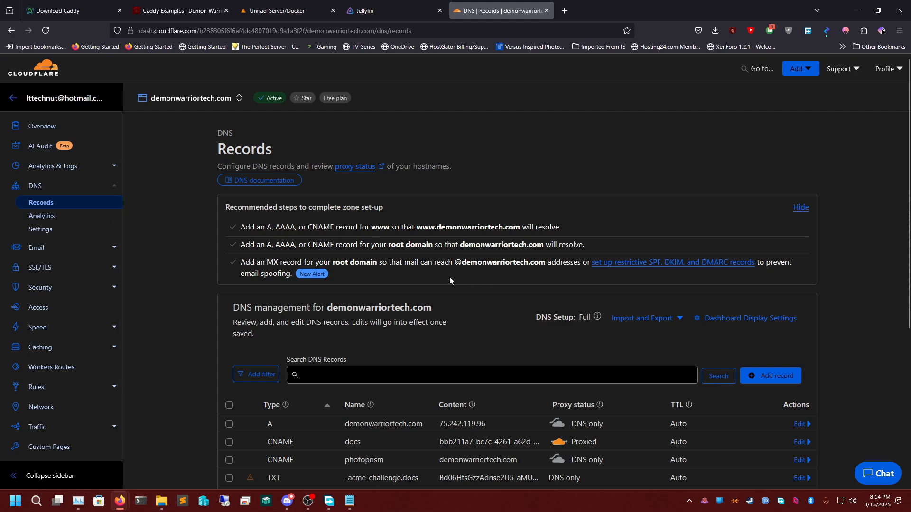
{"action": "left_click", "coordinate": [747, 374]}
{"action": "scroll", "coordinate": [276, 316], "scroll_direction": "down", "scroll_amount": 3}
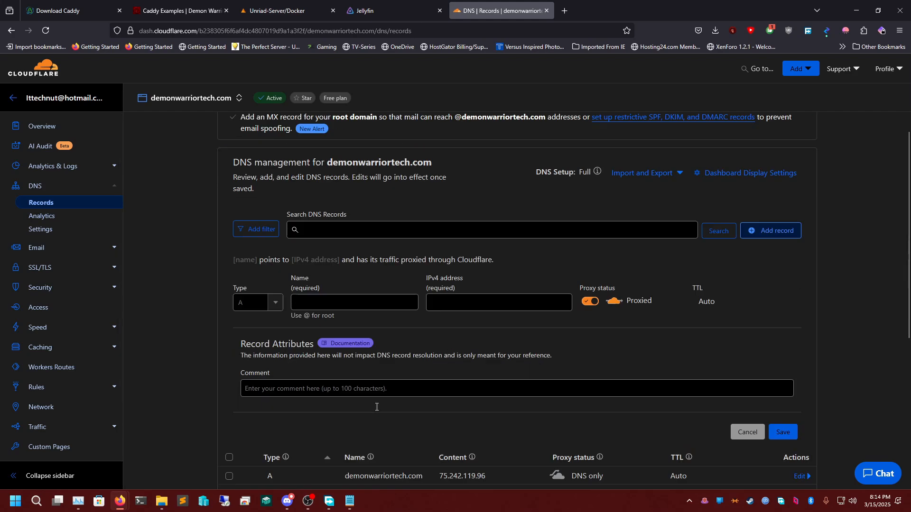
{"action": "left_click", "coordinate": [311, 302]}
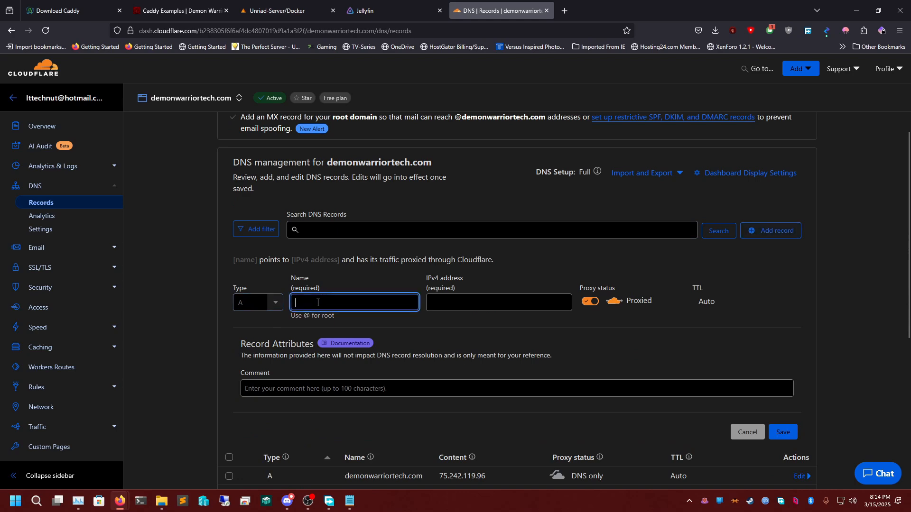
{"action": "scroll", "coordinate": [390, 331], "scroll_direction": "down", "scroll_amount": 2}
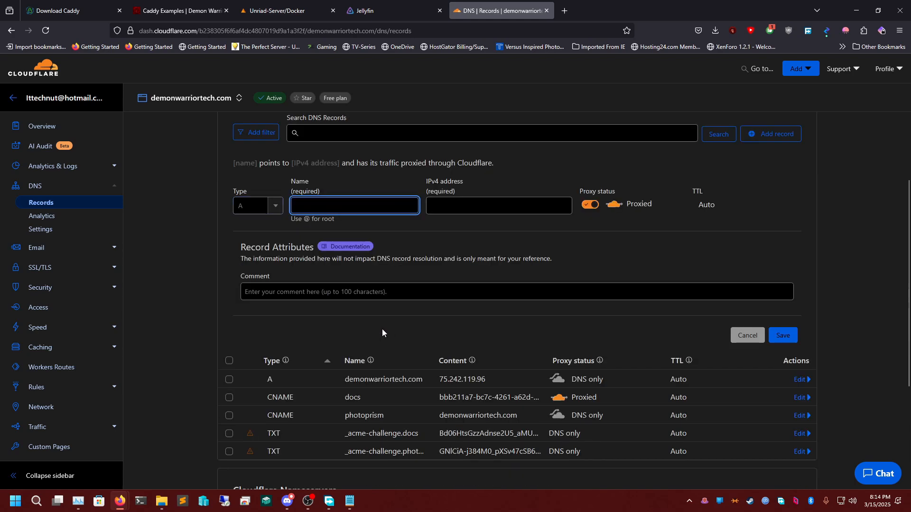
{"action": "scroll", "coordinate": [356, 277], "scroll_direction": "up", "scroll_amount": 3}
- Look up the public IP address on ipchicken.com in a new browser tab, copy it, and return to the Cloudflare records page
{"action": "left_click", "coordinate": [564, 11]}
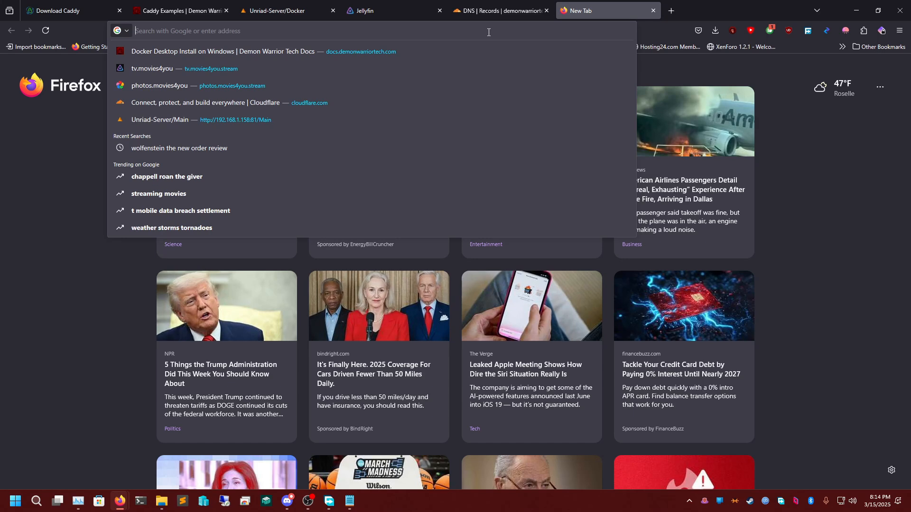
{"action": "type", "text": "ipchick"}
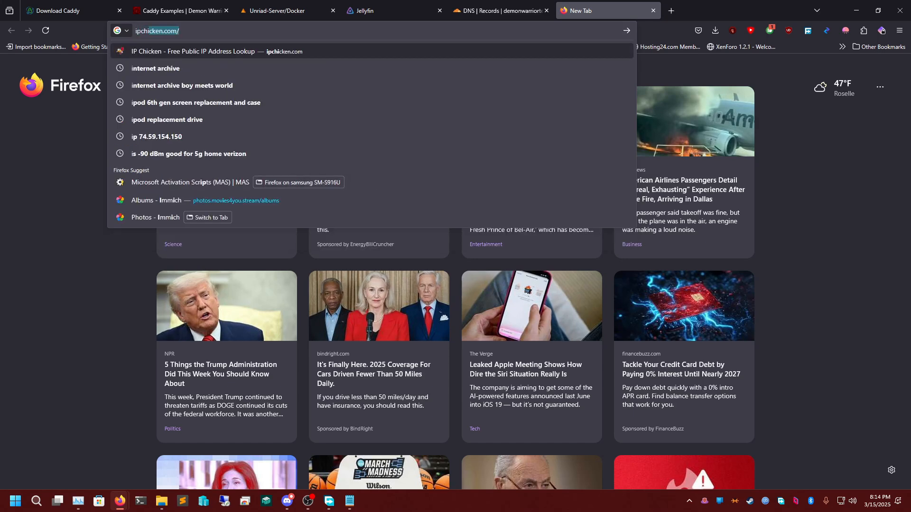
{"action": "type", "text": "e"}
{"action": "key", "text": "Return"}
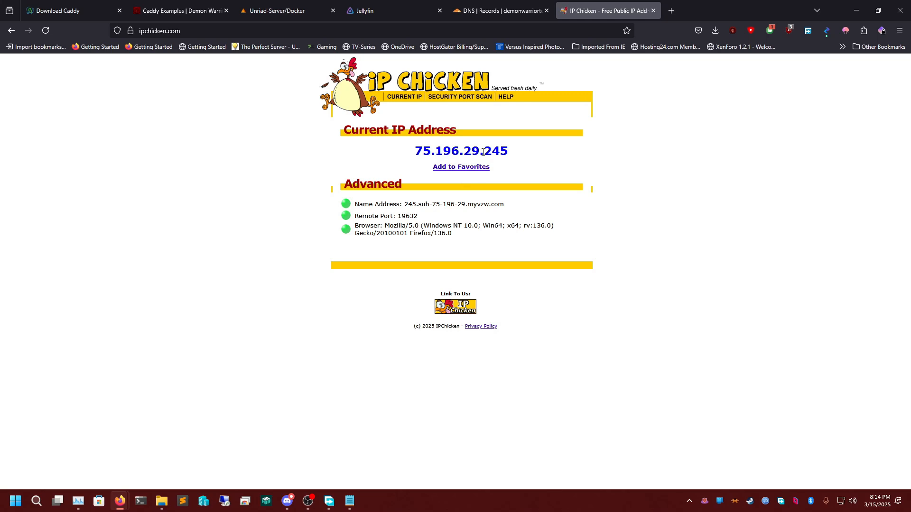
{"action": "double_click", "coordinate": [483, 152]}
{"action": "right_click", "coordinate": [456, 149]}
{"action": "left_click", "coordinate": [466, 155]}
{"action": "left_click", "coordinate": [466, 155]}
{"action": "left_click", "coordinate": [485, 12]}
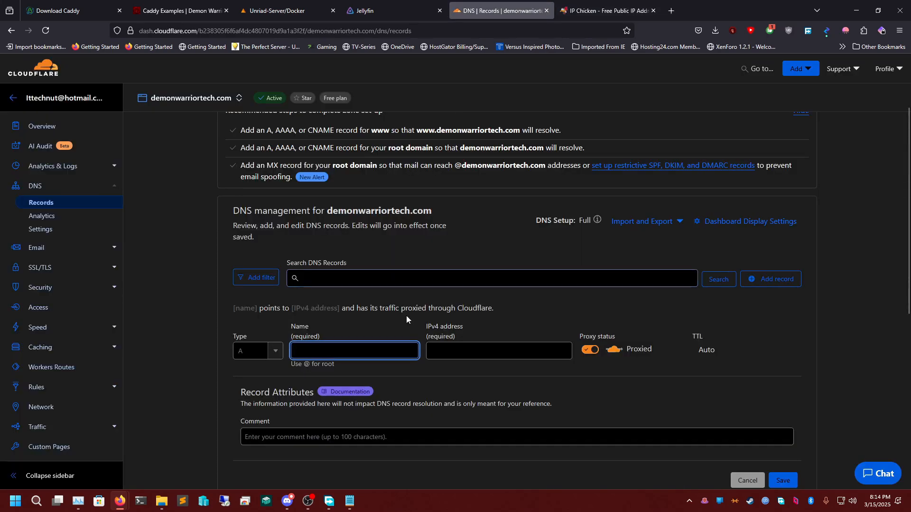
{"action": "scroll", "coordinate": [456, 375], "scroll_direction": "down", "scroll_amount": 3}
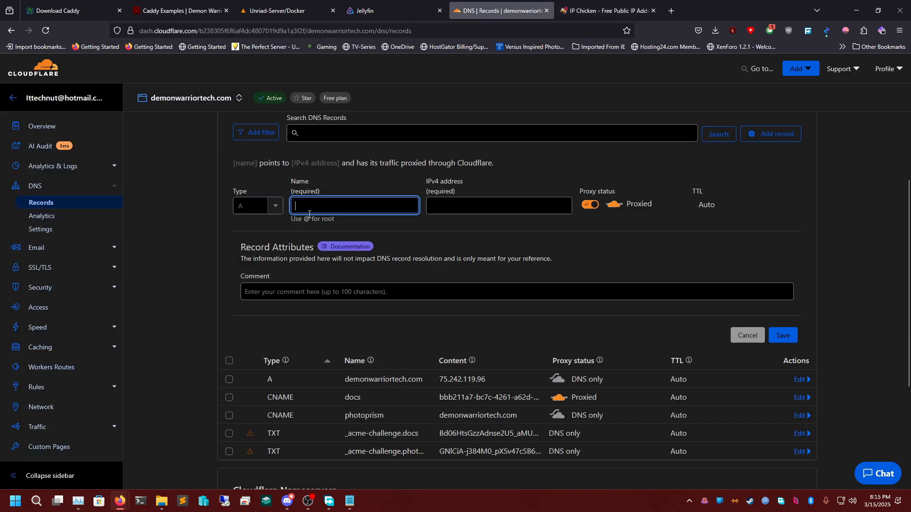
{"action": "right_click", "coordinate": [347, 209]}
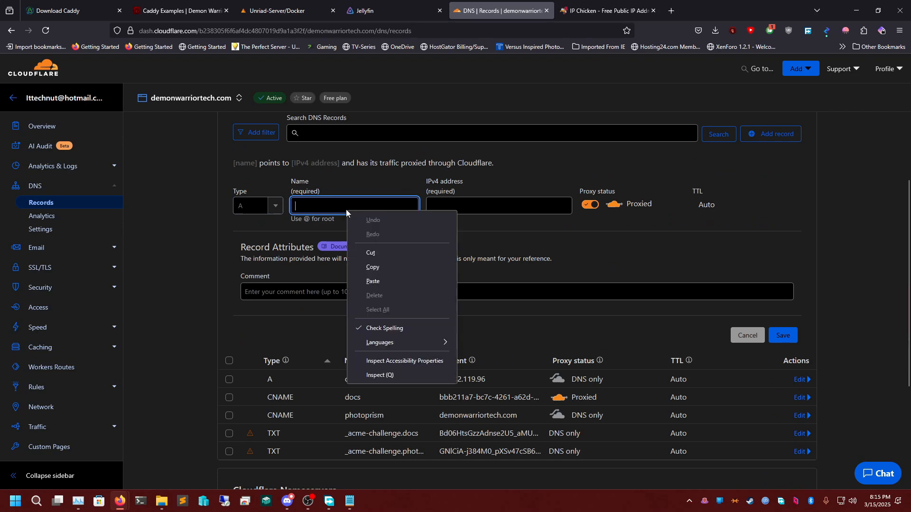
{"action": "left_click", "coordinate": [368, 284]}
{"action": "left_click", "coordinate": [451, 203]}
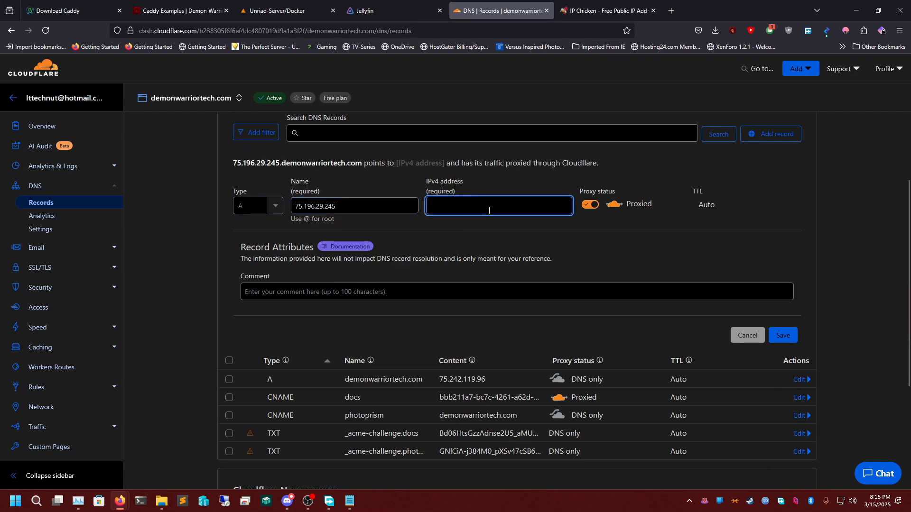
{"action": "type", "text": "demonwarriortech.com"}
{"action": "left_click_drag", "start_coordinate": [541, 209], "coordinate": [362, 205]}
{"action": "key", "text": "BackSpace"}
- Fill in the A record with name @ and IPv4 address 75.196.29.245, set it to DNS only, and save it
{"action": "triple_click", "coordinate": [370, 205]}
{"action": "key", "text": "ctrl+c"}
{"action": "type", "text": "@"}
{"action": "key", "text": "Tab"}
{"action": "key", "text": "ctrl+v"}
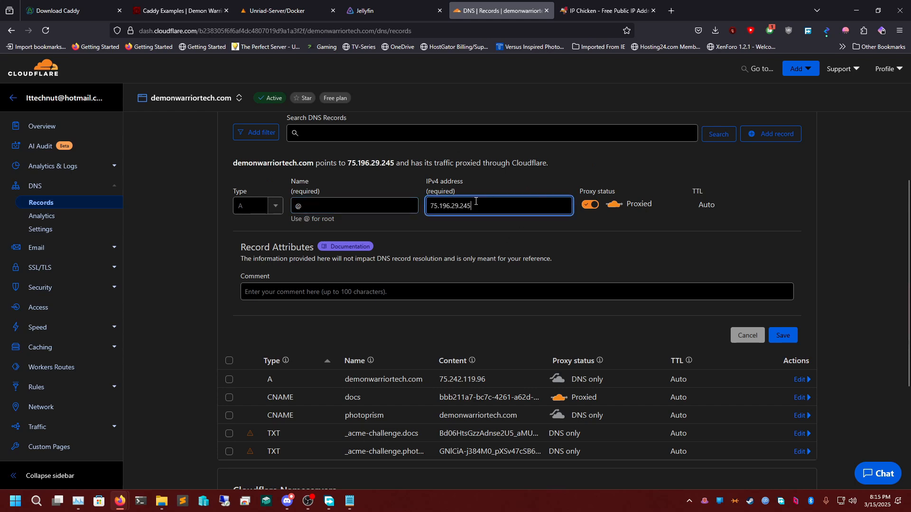
{"action": "left_click", "coordinate": [590, 204]}
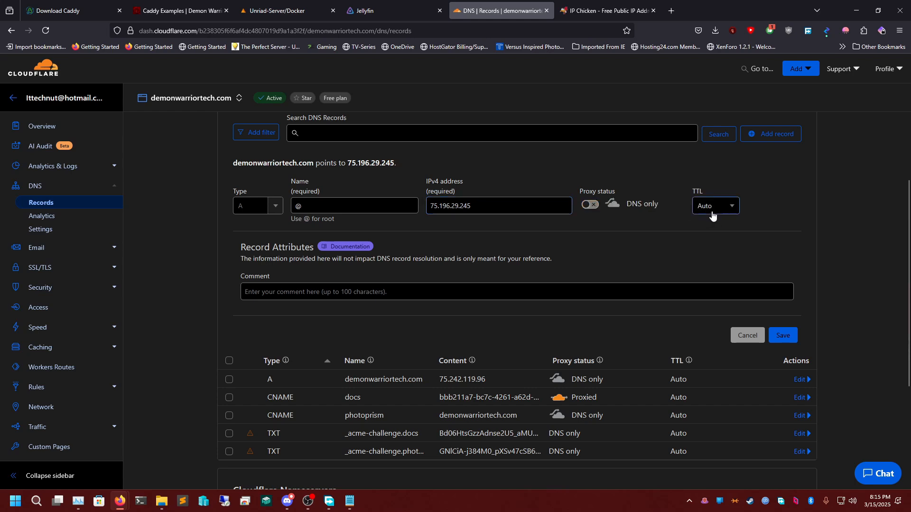
{"action": "left_click", "coordinate": [785, 336]}
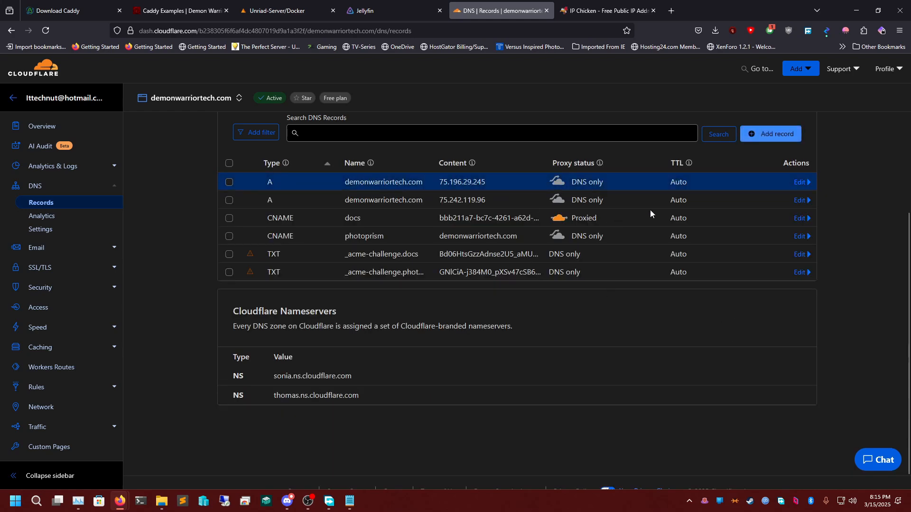
- Delete the outdated A record for demonwarriortech.com that points to 75.242.119.96
{"action": "left_click", "coordinate": [801, 200]}
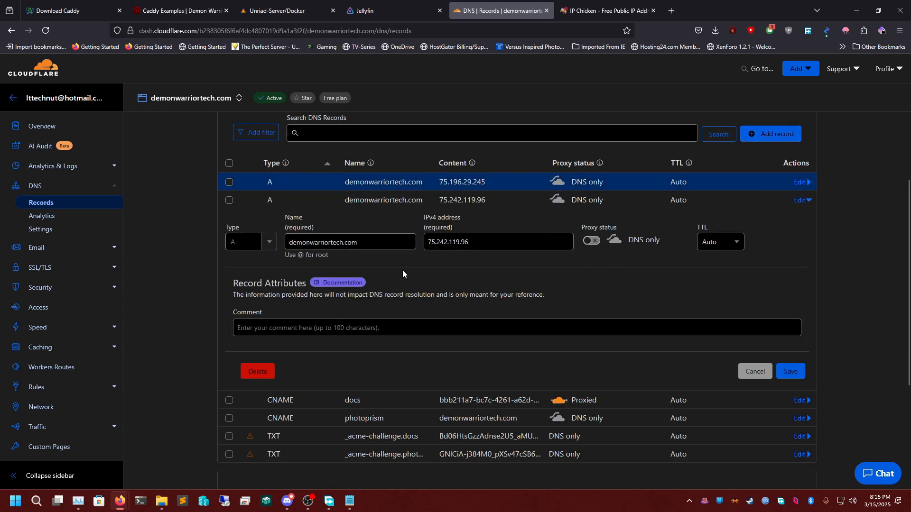
{"action": "left_click", "coordinate": [254, 374]}
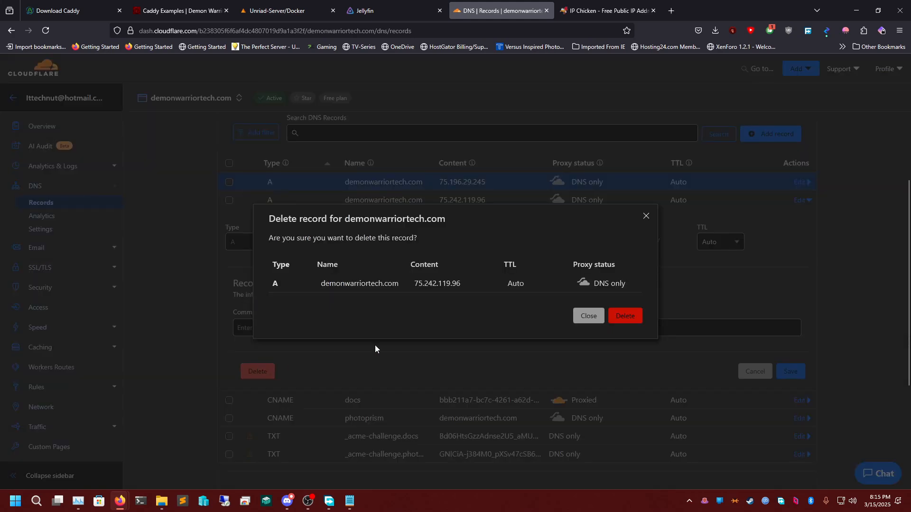
{"action": "left_click", "coordinate": [635, 316]}
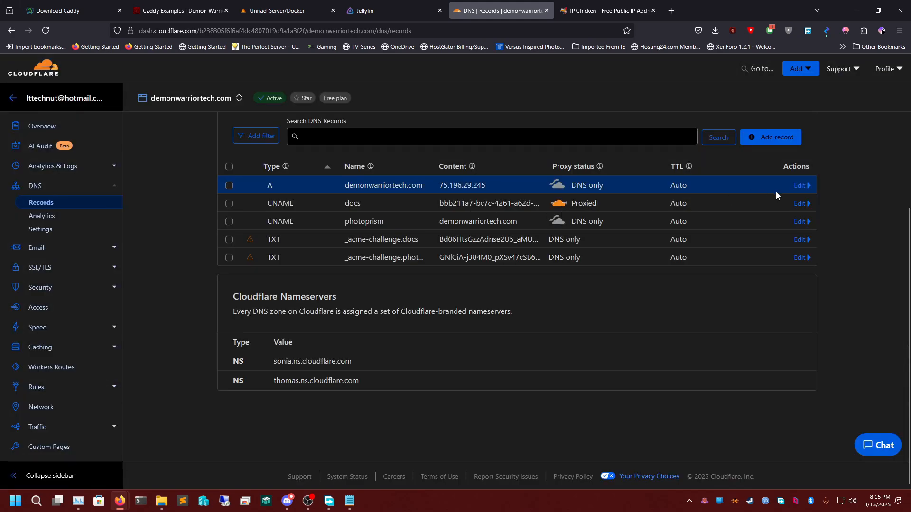
- Check the remaining DNS records, and examine the subdomain and domain in the Caddyfile's site address in Notepad
{"action": "scroll", "coordinate": [406, 221], "scroll_direction": "up", "scroll_amount": 2}
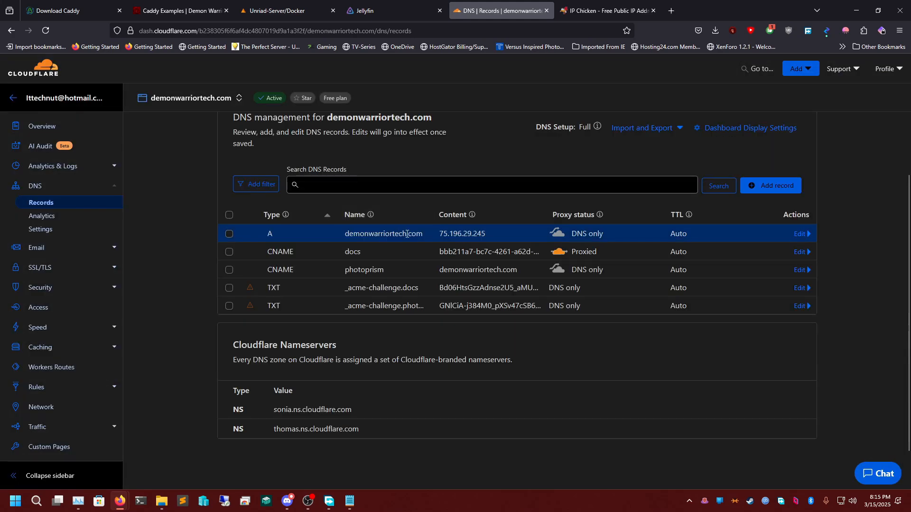
{"action": "scroll", "coordinate": [380, 268], "scroll_direction": "down", "scroll_amount": 2}
{"action": "scroll", "coordinate": [398, 258], "scroll_direction": "up", "scroll_amount": 2}
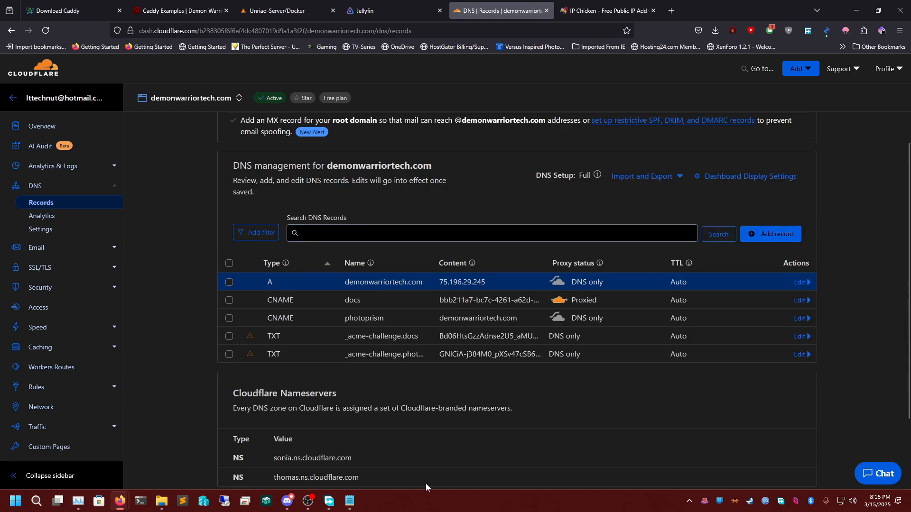
{"action": "left_click", "coordinate": [351, 509]}
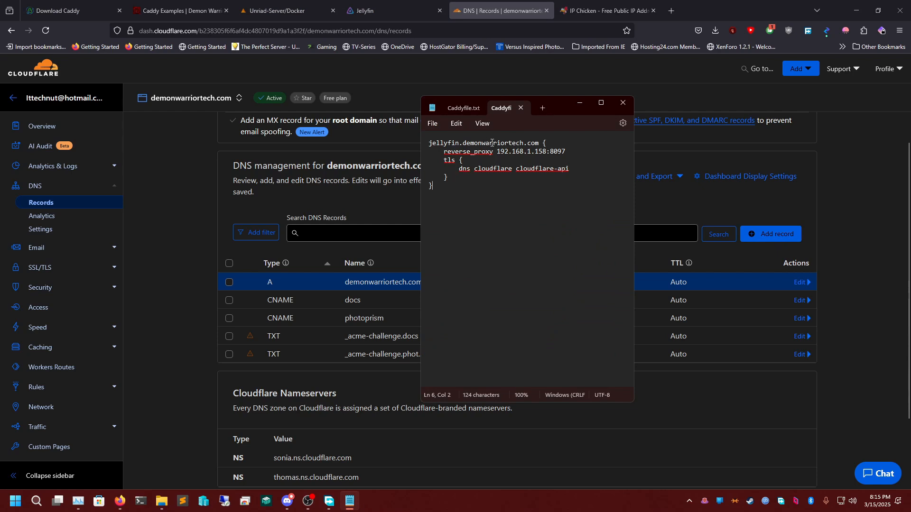
{"action": "double_click", "coordinate": [441, 143]}
{"action": "double_click", "coordinate": [495, 143]}
{"action": "left_click", "coordinate": [662, 201]}
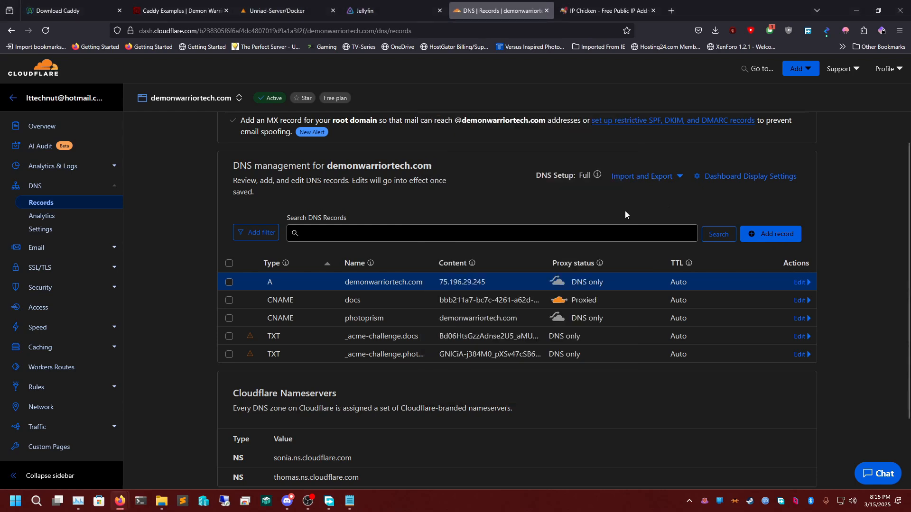
- Add and save a CNAME record named jellyfin with target @ and proxy status set to DNS only
{"action": "left_click", "coordinate": [770, 234]}
{"action": "left_click", "coordinate": [275, 313]}
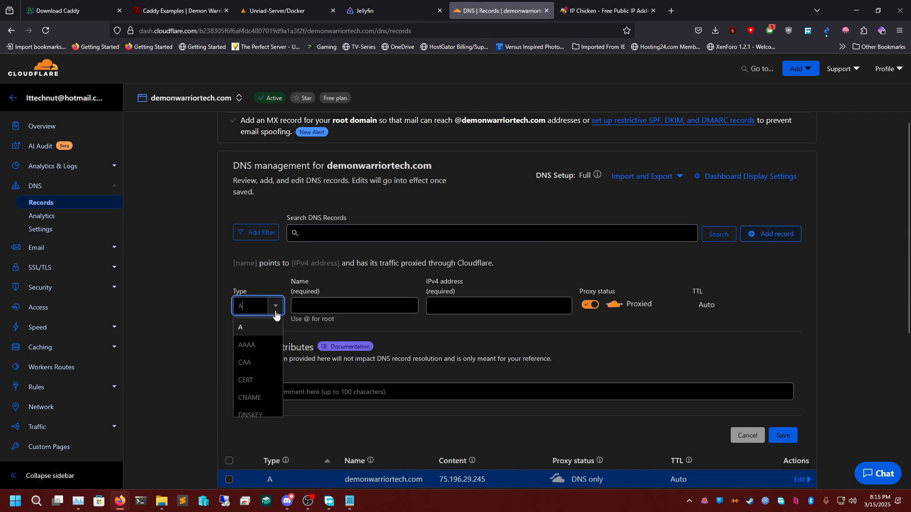
{"action": "left_click", "coordinate": [263, 399]}
{"action": "left_click", "coordinate": [404, 312]}
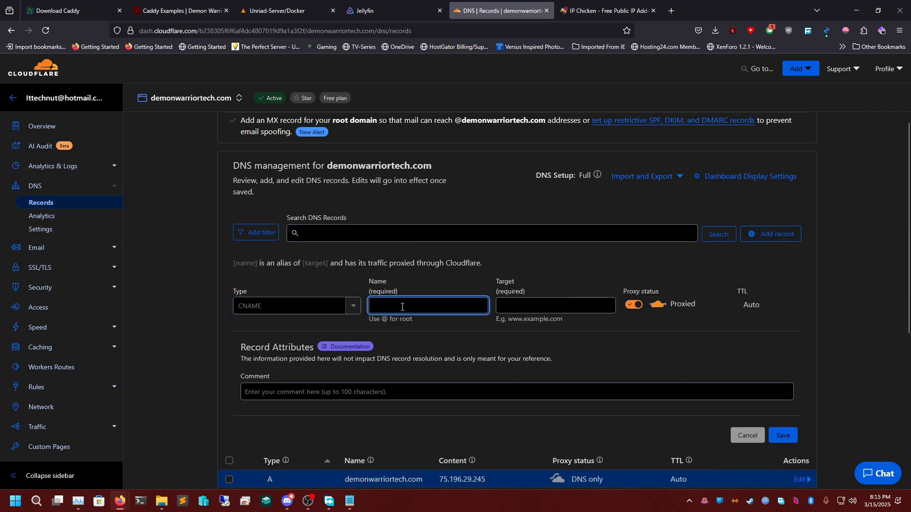
{"action": "type", "text": "jellyfin"}
{"action": "key", "text": "Tab"}
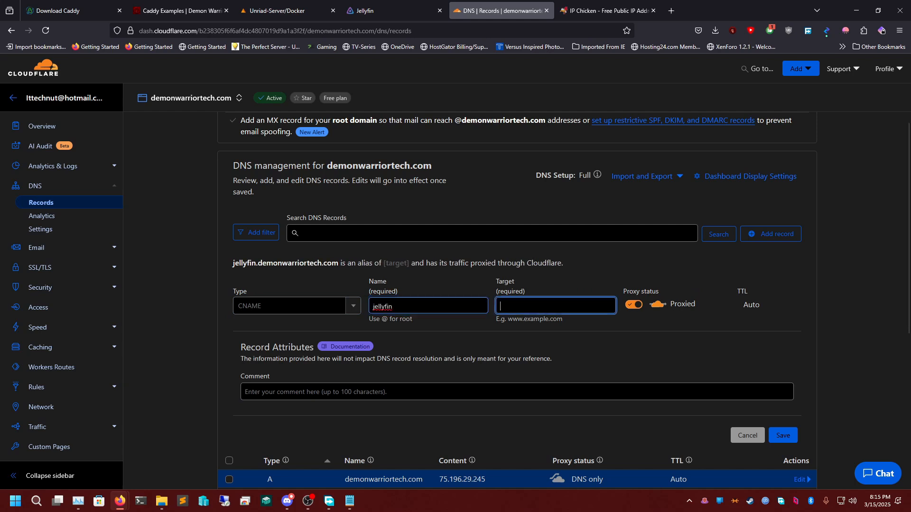
{"action": "type", "text": "@!"}
{"action": "key", "text": "BackSpace"}
{"action": "left_click", "coordinate": [635, 304]}
{"action": "scroll", "coordinate": [656, 304], "scroll_direction": "down", "scroll_amount": 2}
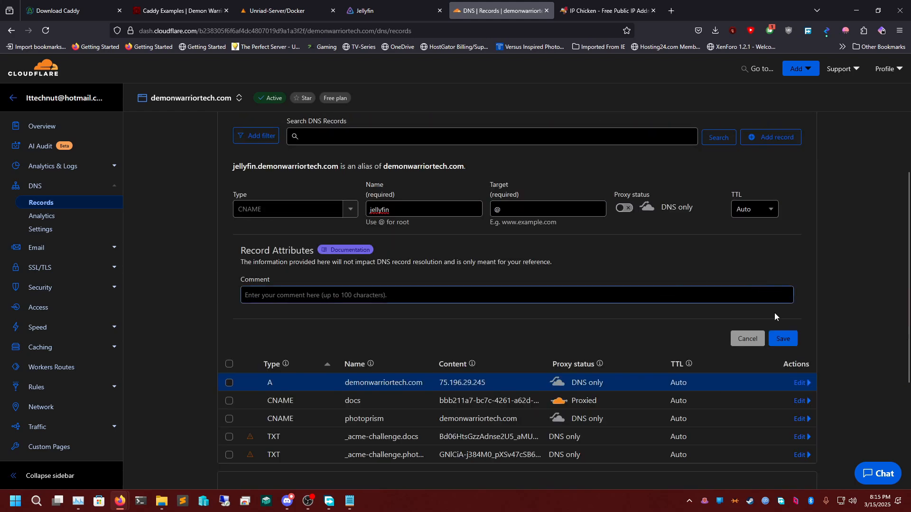
{"action": "left_click", "coordinate": [782, 339]}
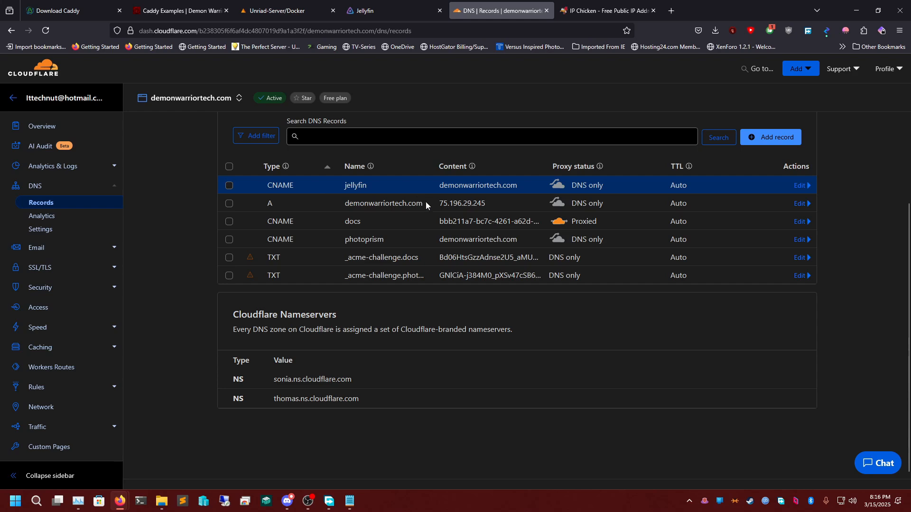
- Bring up the Caddyfile in a maximized Notepad window and review its site address and reverse proxy address
{"action": "left_click", "coordinate": [351, 501]}
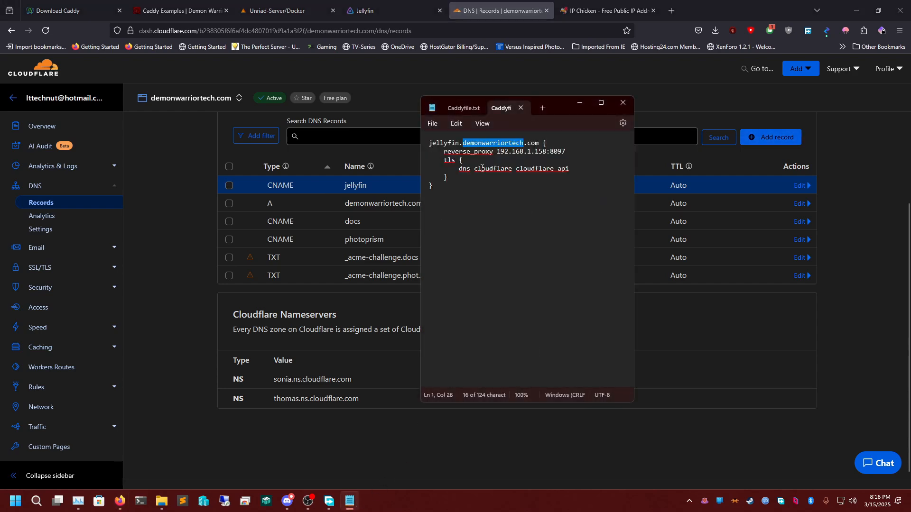
{"action": "left_click", "coordinate": [601, 103]}
{"action": "double_click", "coordinate": [74, 43]}
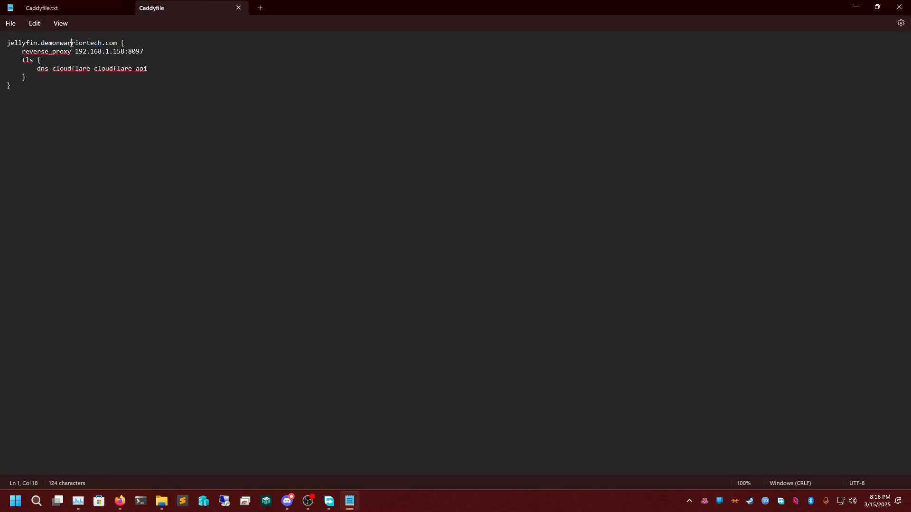
{"action": "double_click", "coordinate": [108, 42]}
{"action": "left_click_drag", "start_coordinate": [73, 51], "coordinate": [146, 51]}
{"action": "double_click", "coordinate": [153, 51]}
- Remove the cloudflare-api placeholder from the dns cloudflare line of the Caddyfile and minimize Notepad
{"action": "triple_click", "coordinate": [151, 69]}
{"action": "left_click_drag", "start_coordinate": [151, 69], "coordinate": [101, 67]}
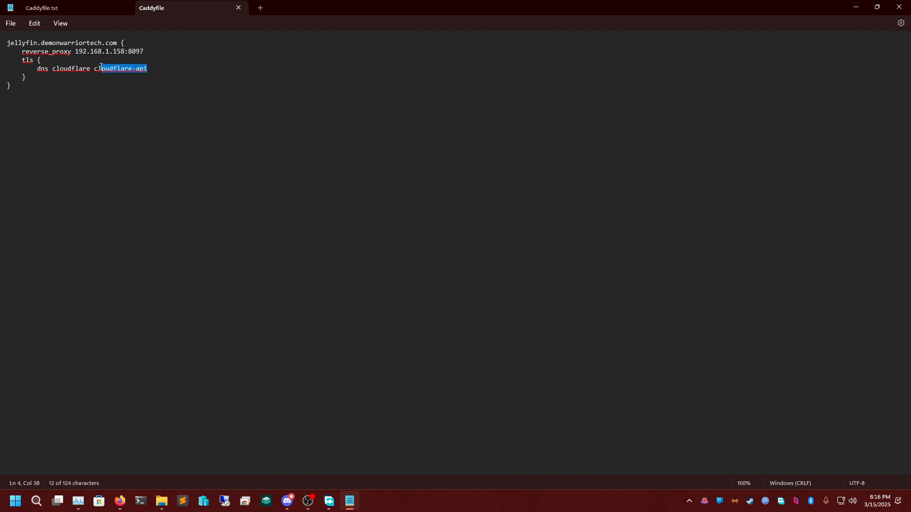
{"action": "key", "text": "BackSpace"}
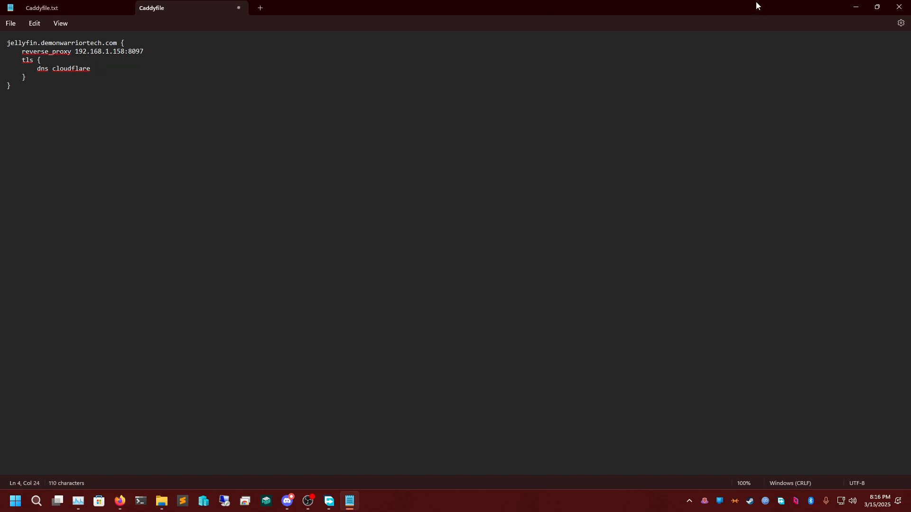
{"action": "left_click", "coordinate": [852, 6]}
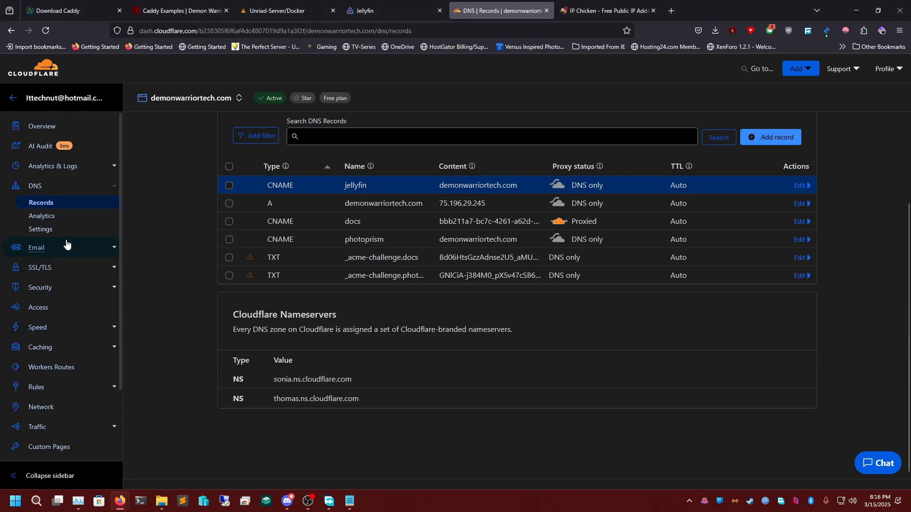
- Go from the demonwarriortech.com overview to the Cloudflare API token page and start creating a custom token
{"action": "left_click", "coordinate": [53, 133]}
{"action": "scroll", "coordinate": [810, 294], "scroll_direction": "down", "scroll_amount": 6}
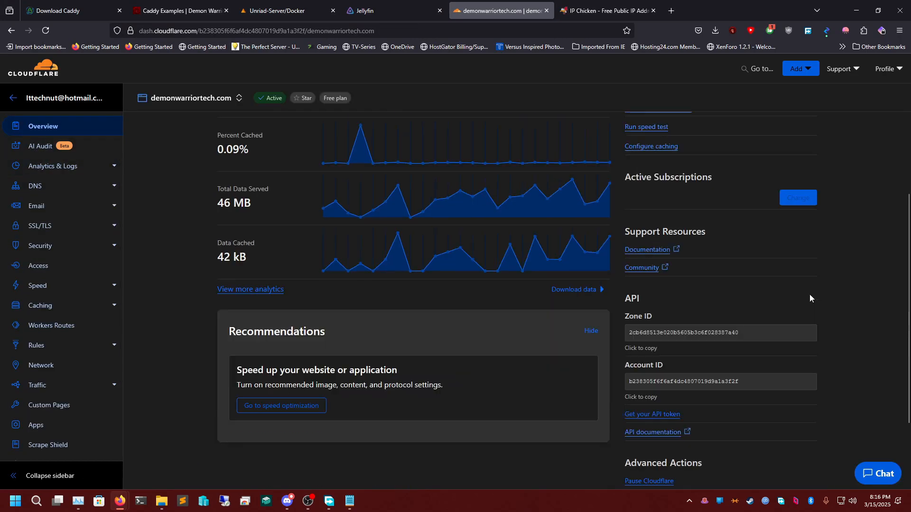
{"action": "left_click", "coordinate": [657, 372]}
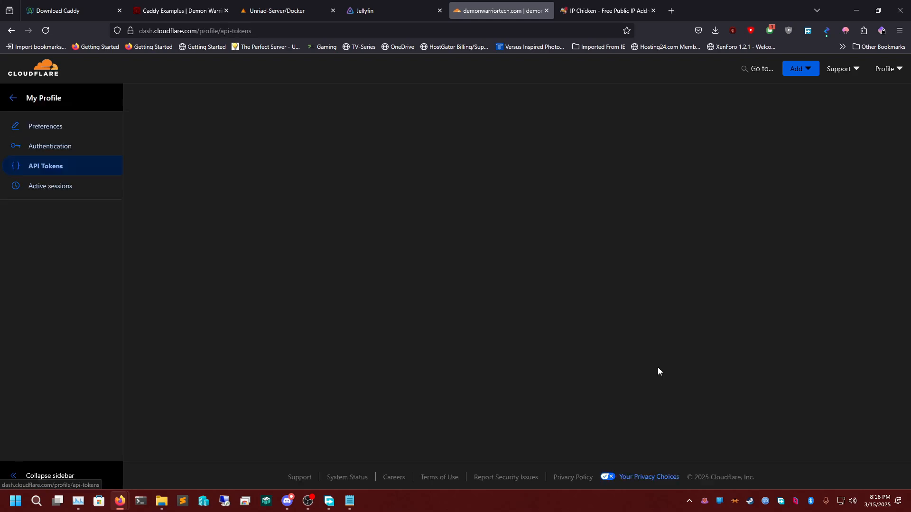
{"action": "scroll", "coordinate": [515, 322], "scroll_direction": "down", "scroll_amount": 3}
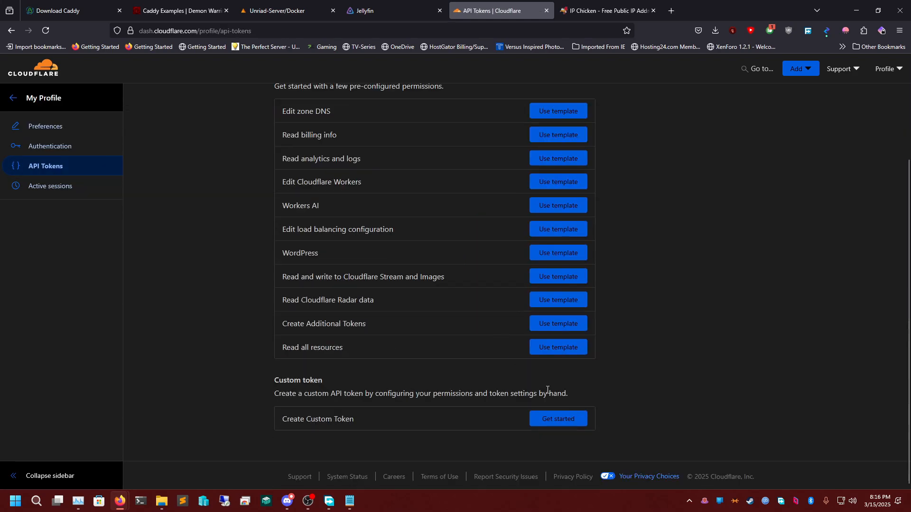
{"action": "left_click", "coordinate": [559, 420]}
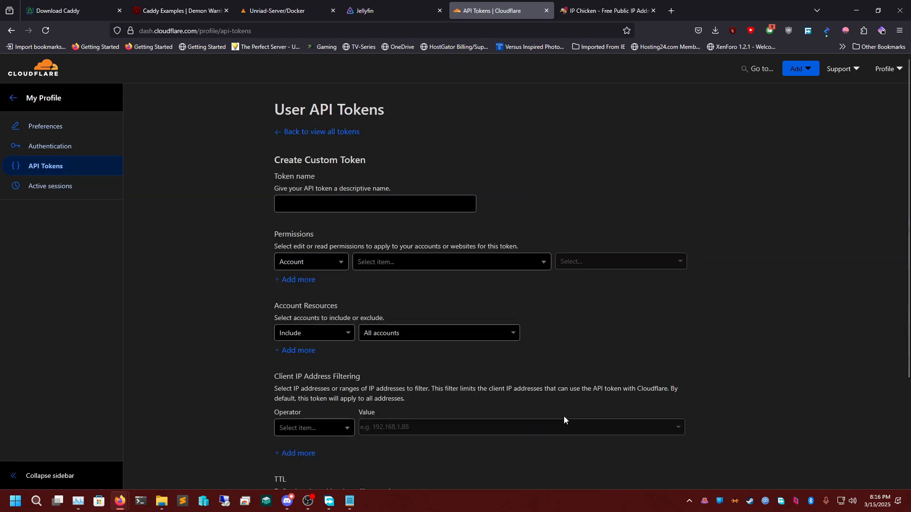
- Name the custom token Jellyfin and set its first permission to Zone, Zone, Read
{"action": "left_click", "coordinate": [372, 197]}
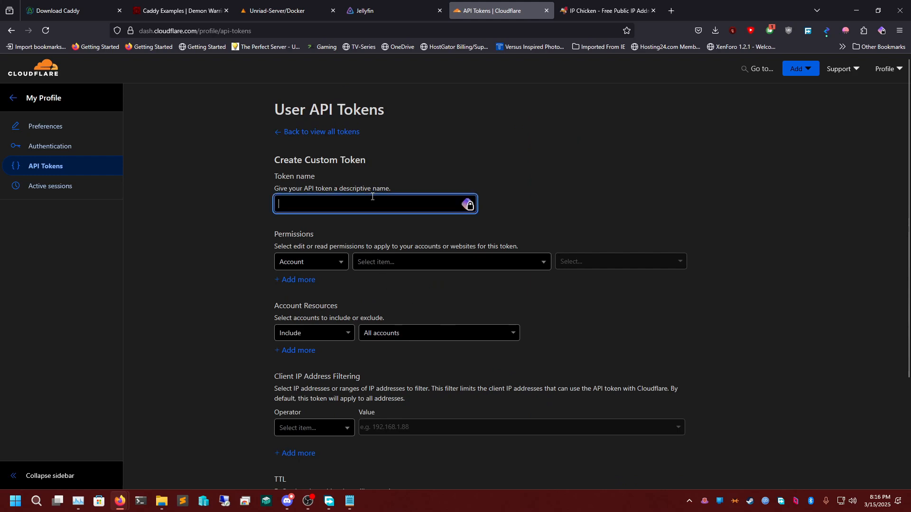
{"action": "type", "text": "Jellyfin"}
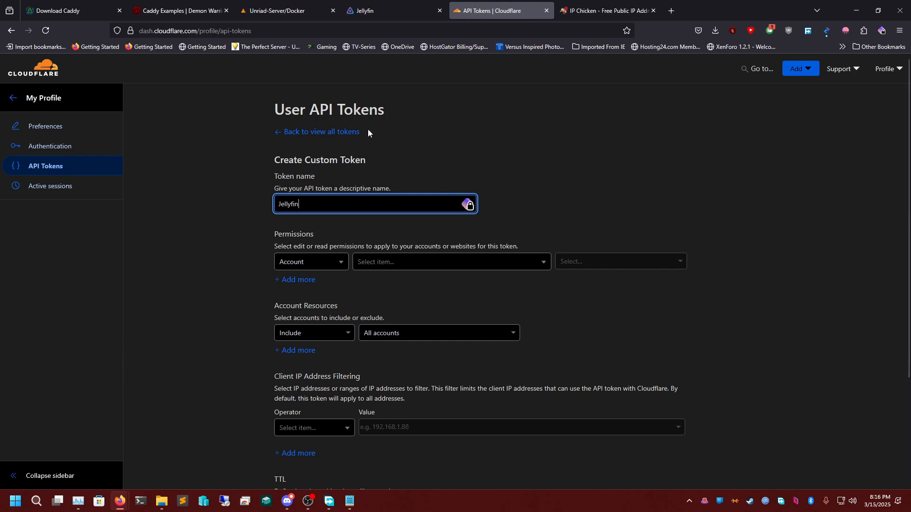
{"action": "key", "text": "Tab"}
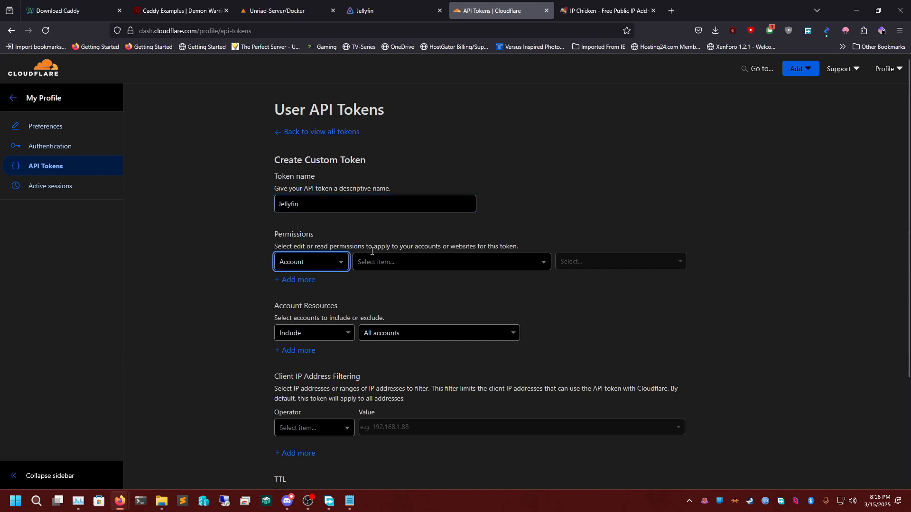
{"action": "left_click", "coordinate": [335, 259]}
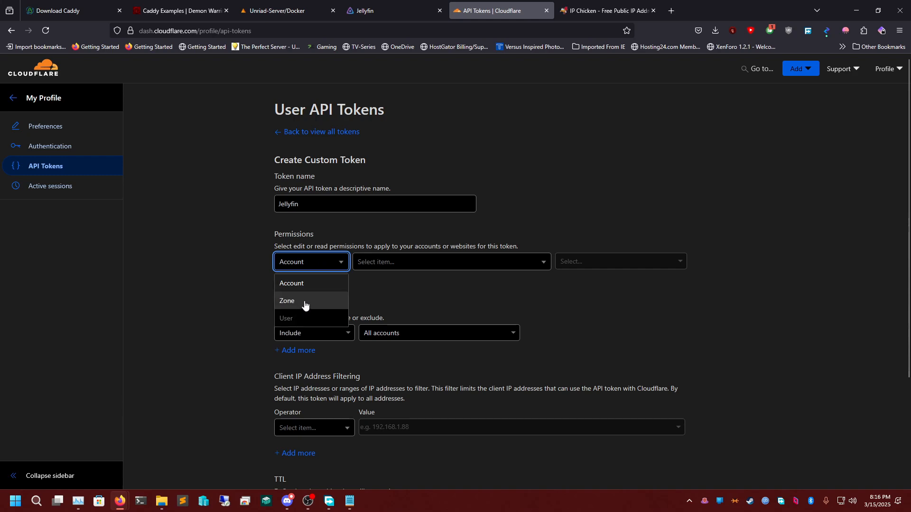
{"action": "left_click", "coordinate": [307, 301]}
{"action": "left_click", "coordinate": [412, 265]}
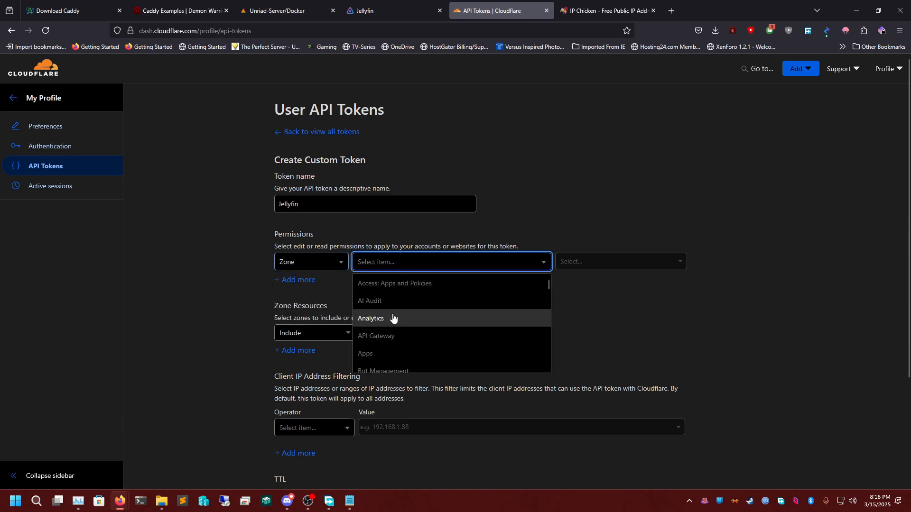
{"action": "scroll", "coordinate": [393, 318], "scroll_direction": "down", "scroll_amount": 10}
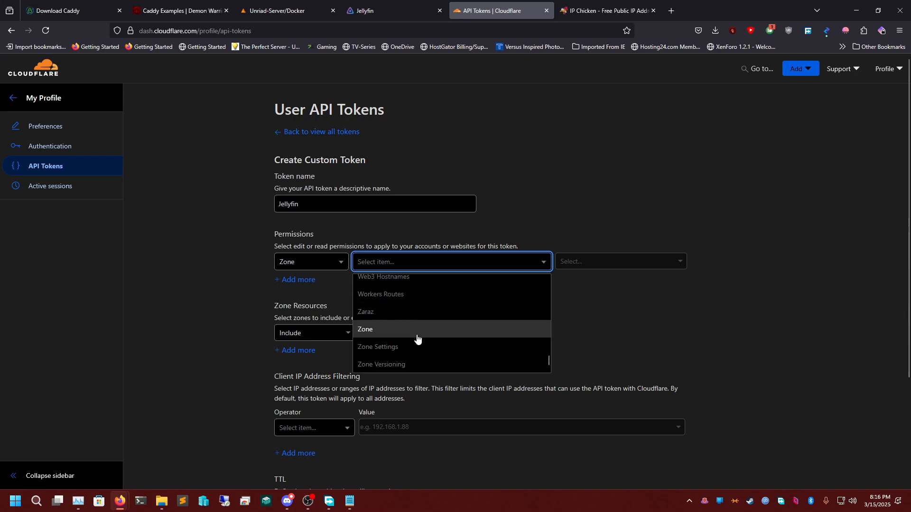
{"action": "left_click", "coordinate": [441, 322]}
{"action": "left_click", "coordinate": [605, 263]}
{"action": "left_click", "coordinate": [566, 282]}
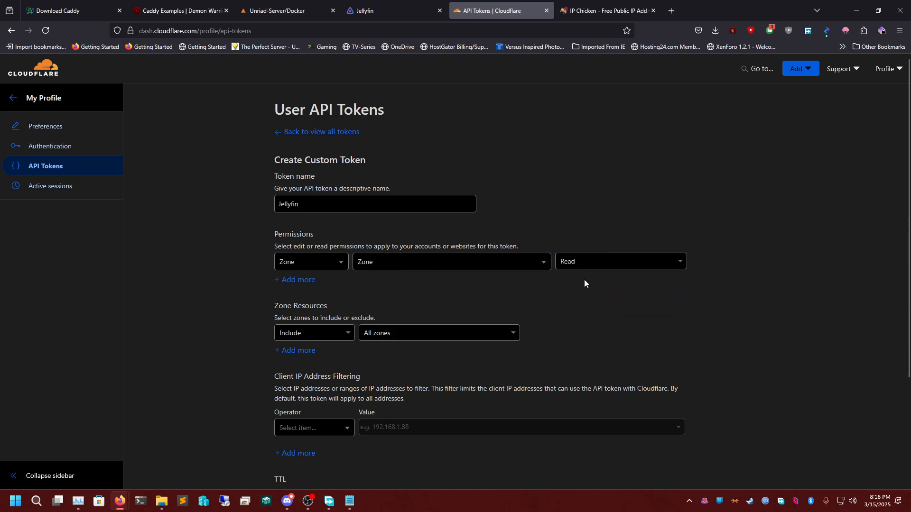
- Add a second token permission with the values Zone, Zone, Edit
{"action": "left_click", "coordinate": [298, 280]}
{"action": "left_click", "coordinate": [326, 285]}
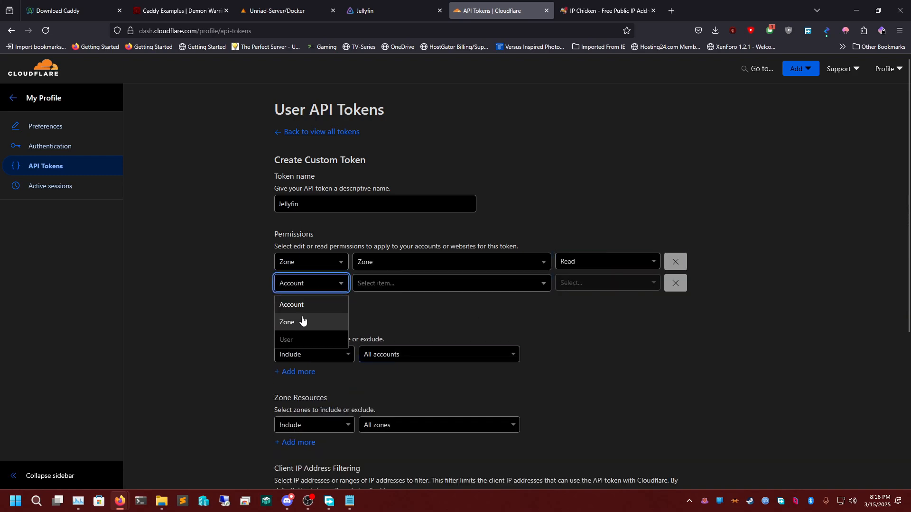
{"action": "left_click", "coordinate": [306, 318]}
{"action": "left_click", "coordinate": [381, 290]}
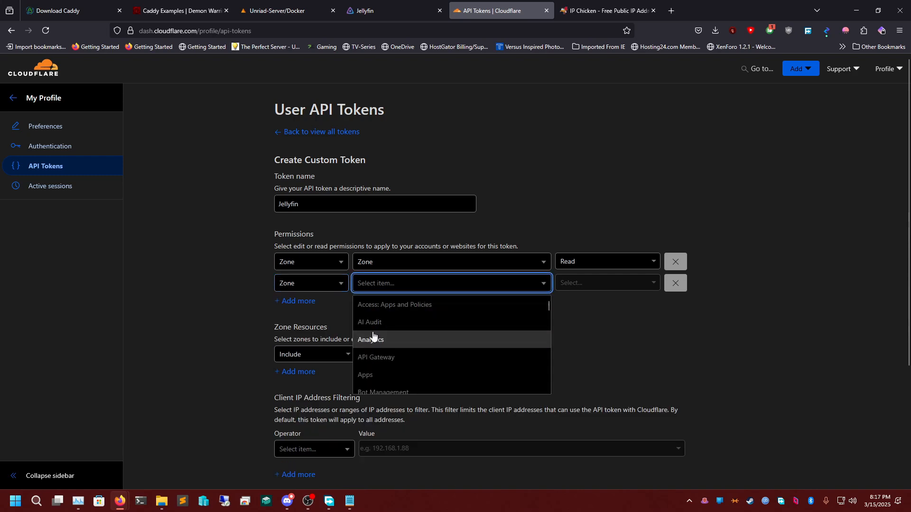
{"action": "scroll", "coordinate": [374, 338], "scroll_direction": "down", "scroll_amount": 4}
{"action": "scroll", "coordinate": [374, 337], "scroll_direction": "down", "scroll_amount": 5}
{"action": "left_click", "coordinate": [374, 335]}
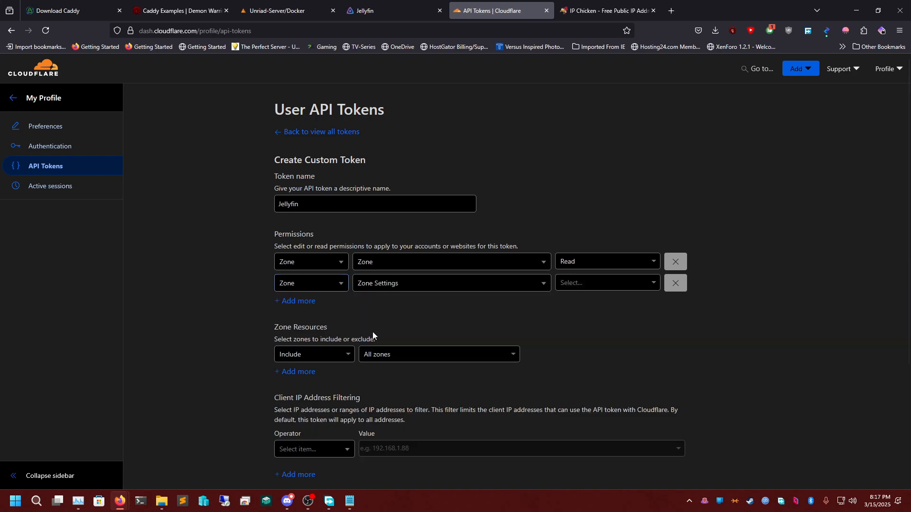
{"action": "left_click", "coordinate": [375, 286]}
{"action": "scroll", "coordinate": [384, 380], "scroll_direction": "down", "scroll_amount": 2}
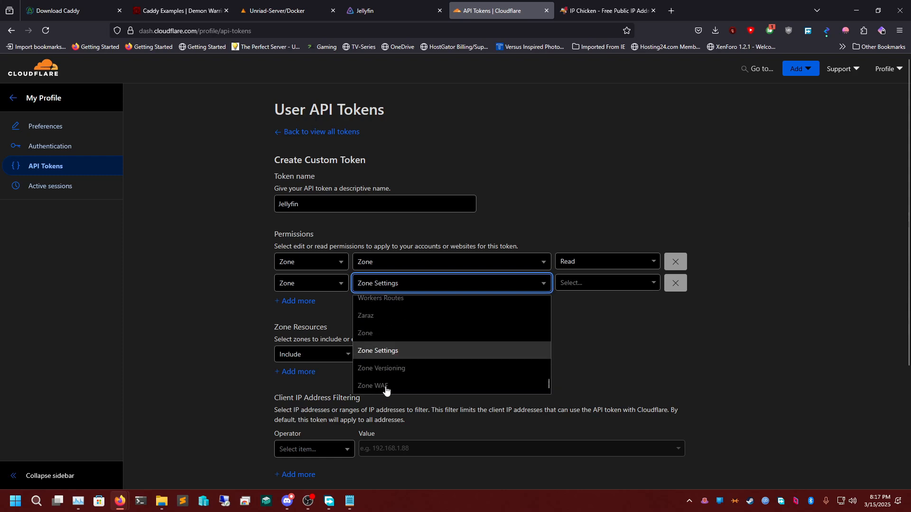
{"action": "left_click", "coordinate": [387, 338]}
{"action": "left_click", "coordinate": [596, 281]}
{"action": "left_click", "coordinate": [570, 323]}
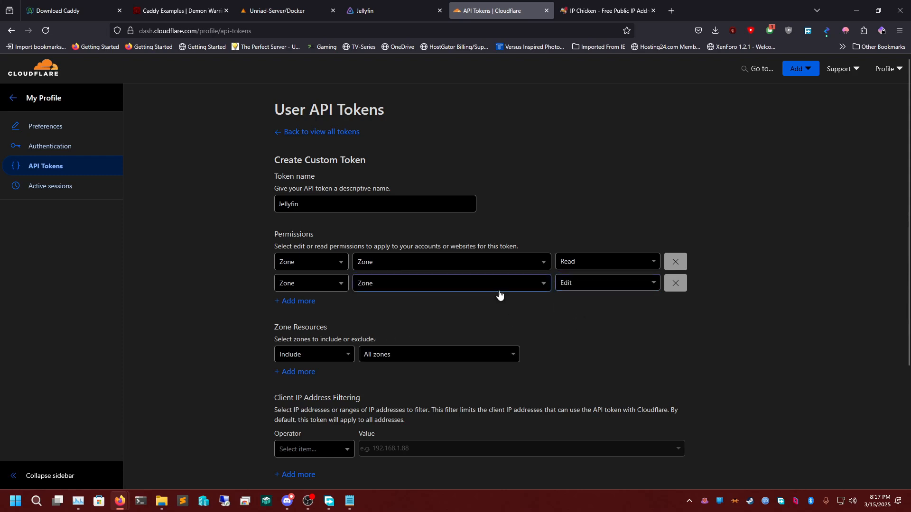
- Limit the token's zone resources to the specific zone demonwarriortech.com
{"action": "scroll", "coordinate": [499, 293], "scroll_direction": "down", "scroll_amount": 3}
{"action": "left_click", "coordinate": [376, 211]}
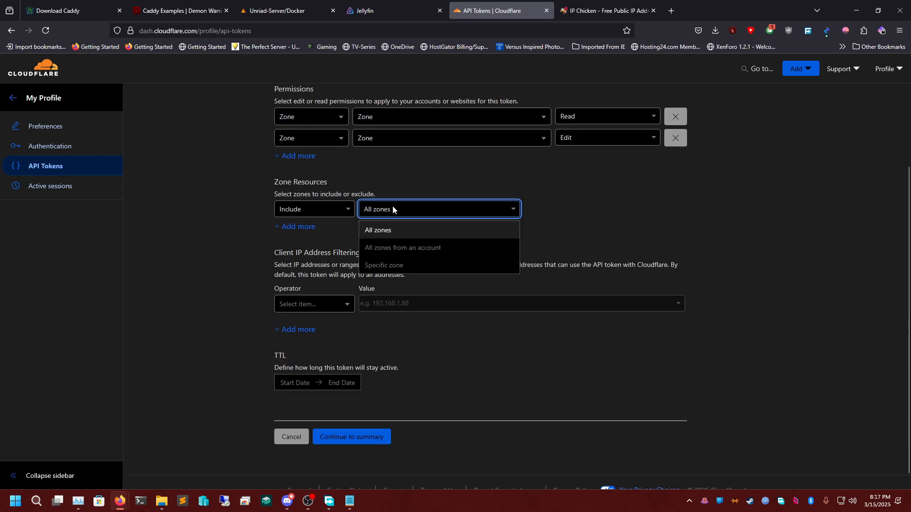
{"action": "left_click", "coordinate": [392, 266]}
{"action": "left_click", "coordinate": [541, 209]}
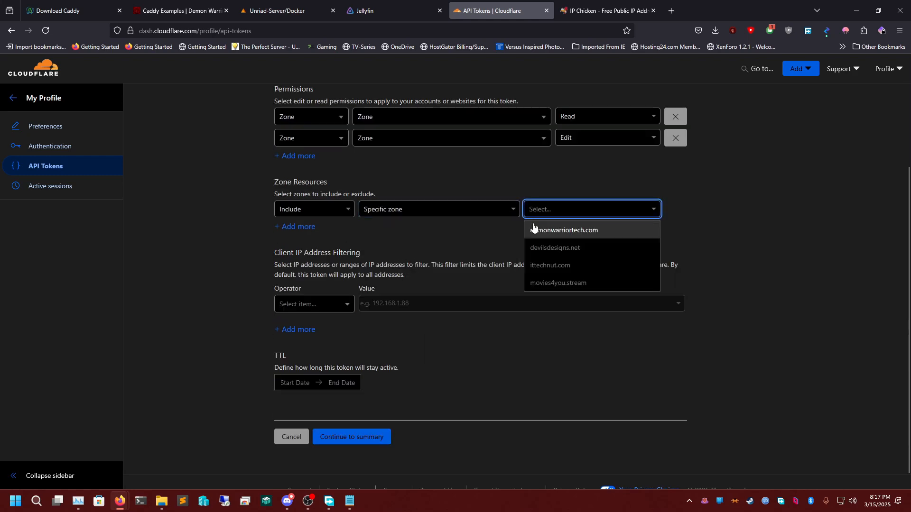
{"action": "left_click", "coordinate": [569, 237]}
{"action": "left_click", "coordinate": [599, 213]}
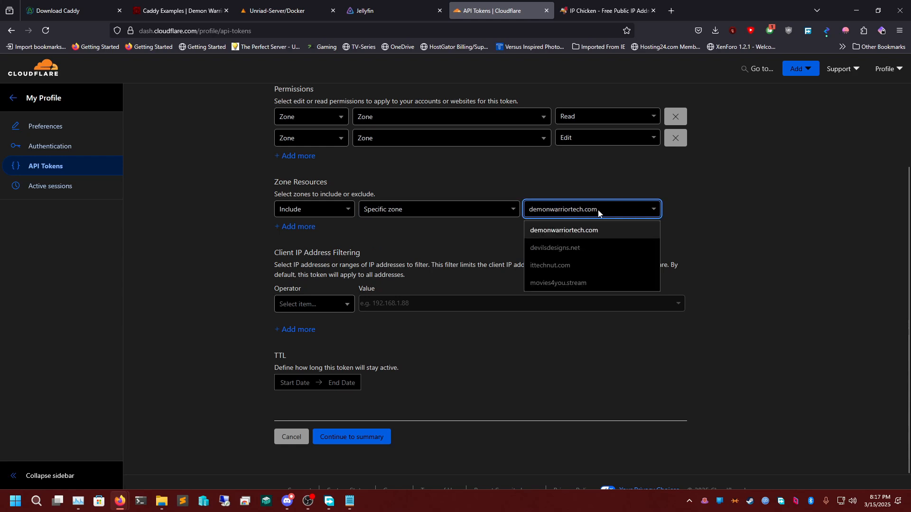
{"action": "left_click", "coordinate": [588, 213]}
- Switch the token's zone resources to All zones and back to Specific zone
{"action": "left_click", "coordinate": [379, 212]}
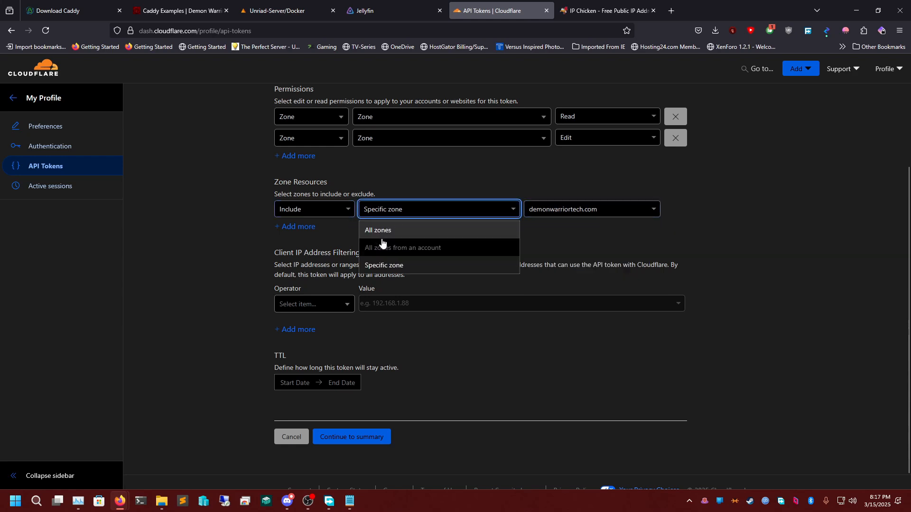
{"action": "left_click", "coordinate": [401, 231]}
{"action": "scroll", "coordinate": [496, 235], "scroll_direction": "up", "scroll_amount": 1}
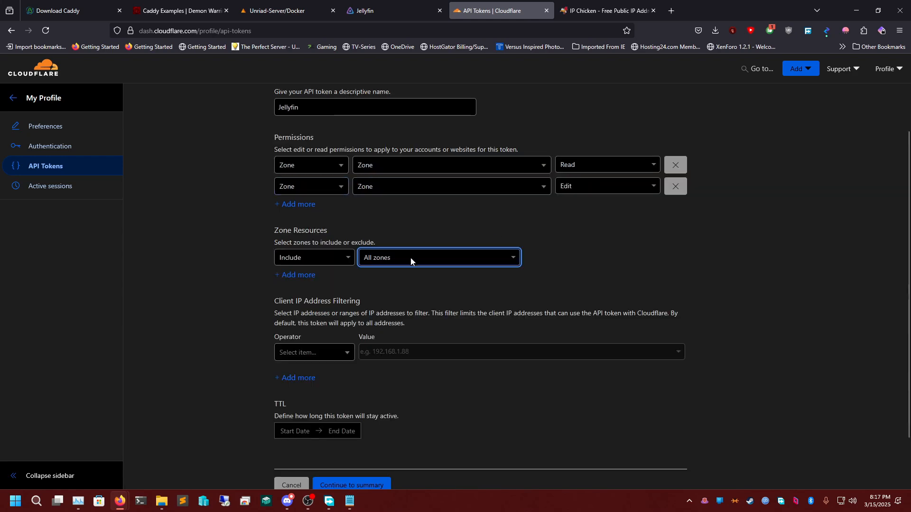
{"action": "left_click", "coordinate": [412, 259]}
{"action": "left_click", "coordinate": [385, 315]}
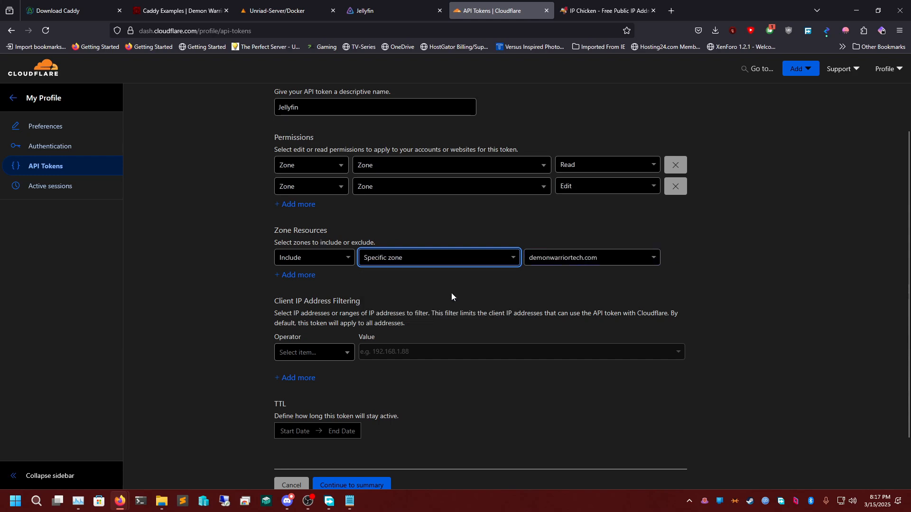
{"action": "scroll", "coordinate": [451, 293], "scroll_direction": "down", "scroll_amount": 2}
{"action": "left_click", "coordinate": [340, 290]}
{"action": "left_click", "coordinate": [425, 334]}
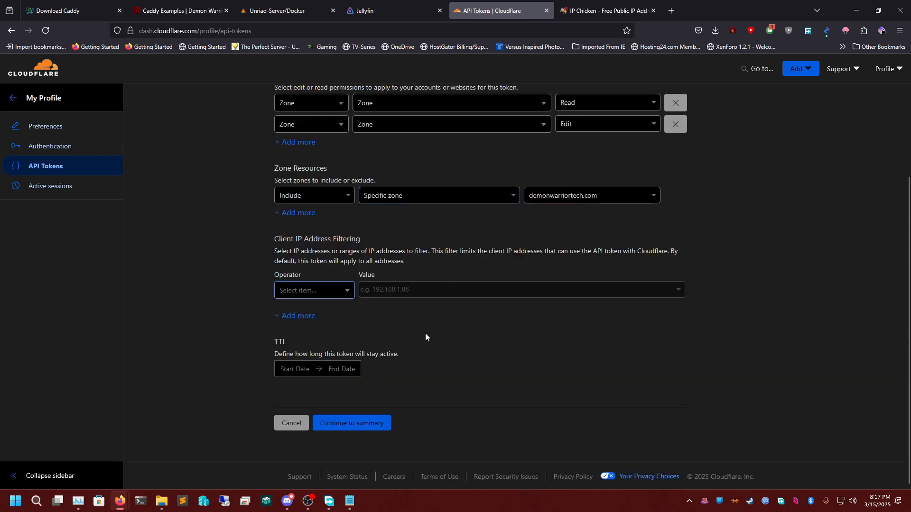
- Change the second permission's item to DNS with Edit access
{"action": "scroll", "coordinate": [446, 344], "scroll_direction": "up", "scroll_amount": 3}
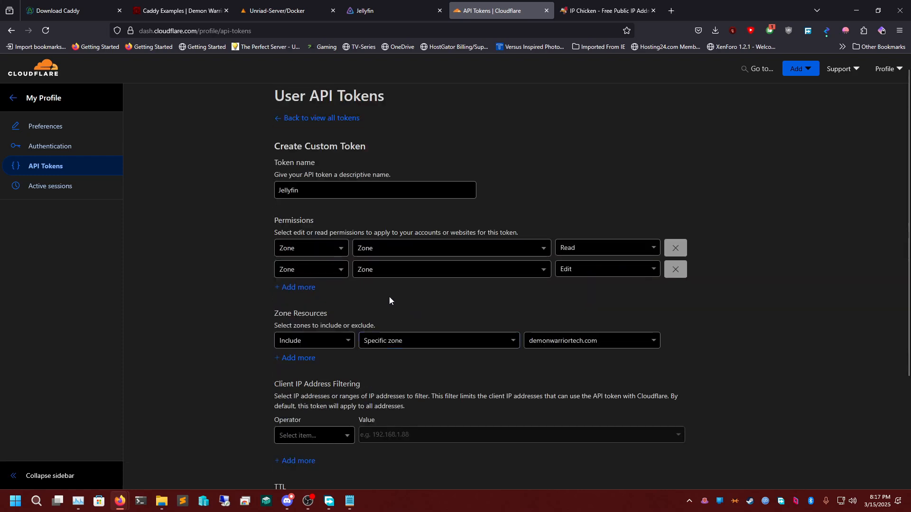
{"action": "left_click", "coordinate": [416, 269]}
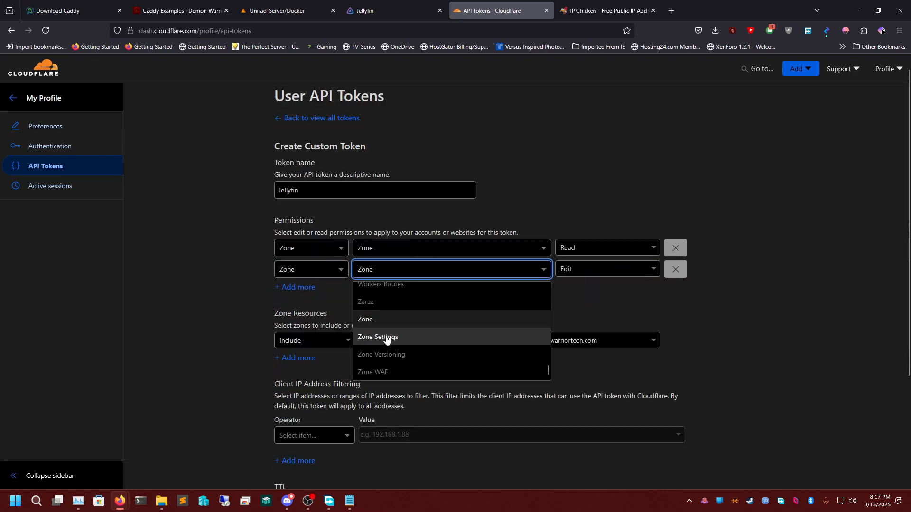
{"action": "scroll", "coordinate": [387, 338], "scroll_direction": "up", "scroll_amount": 10}
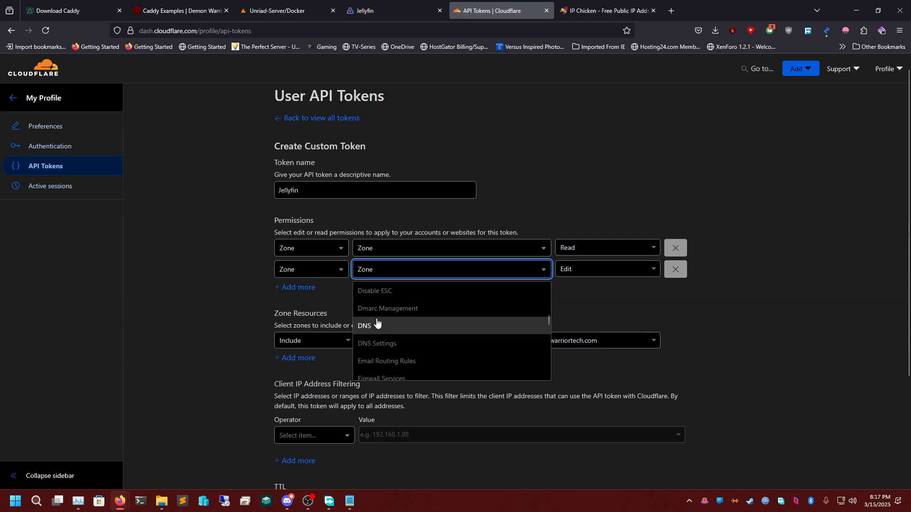
{"action": "left_click", "coordinate": [376, 325]}
{"action": "left_click", "coordinate": [578, 275]}
{"action": "left_click", "coordinate": [576, 308]}
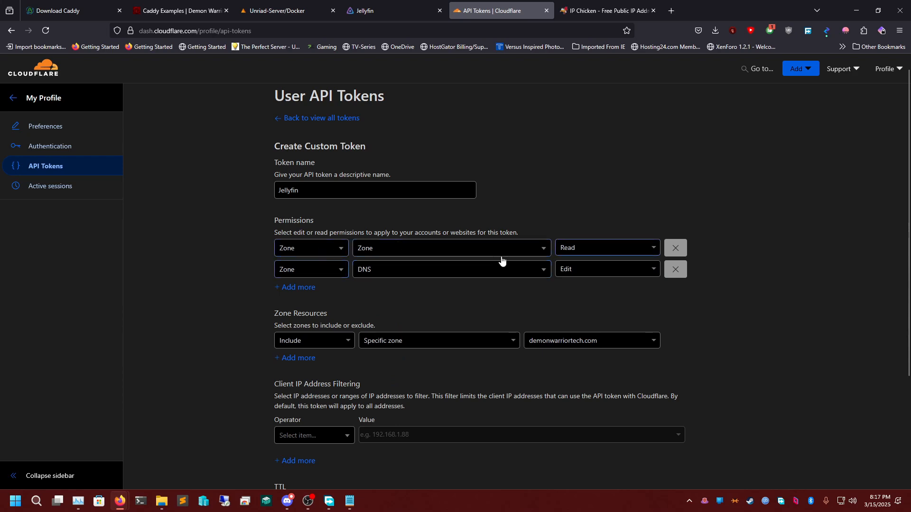
- Continue to the token summary, create the Jellyfin token and copy the generated API token
{"action": "scroll", "coordinate": [376, 273], "scroll_direction": "down", "scroll_amount": 3}
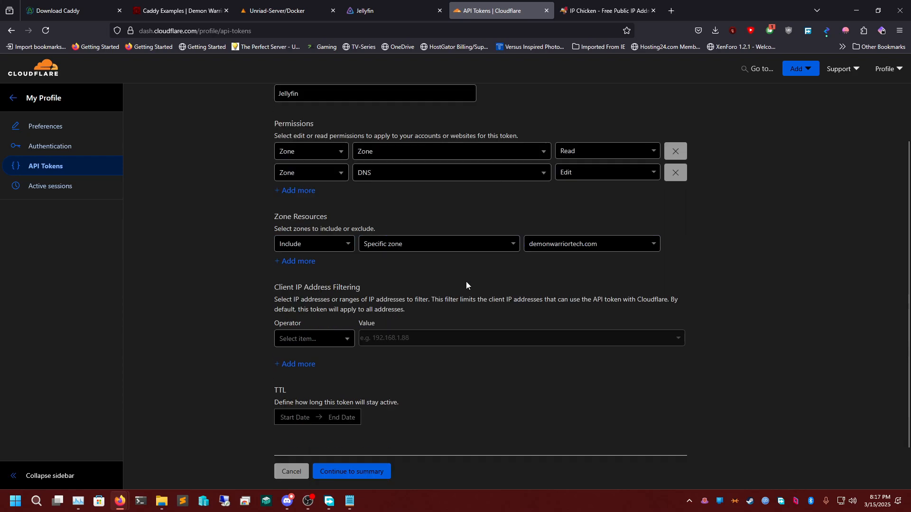
{"action": "left_click", "coordinate": [372, 424]}
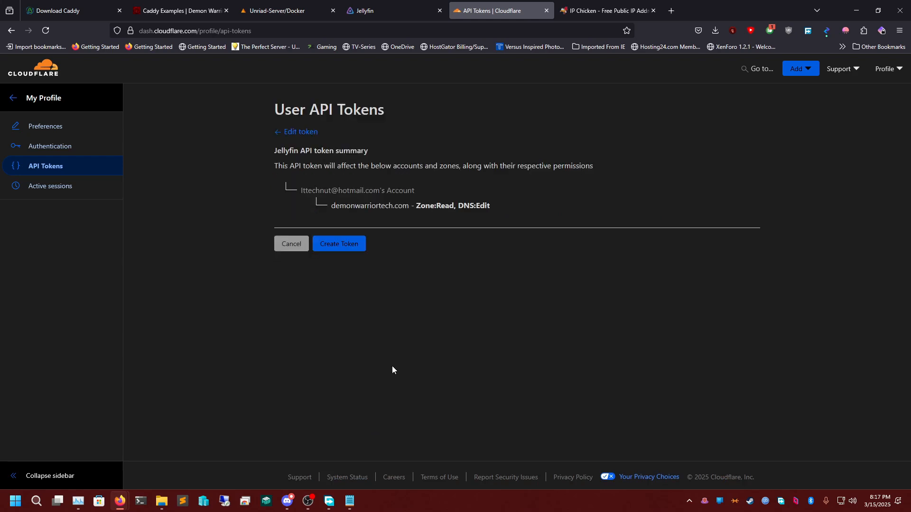
{"action": "left_click", "coordinate": [350, 245]}
{"action": "left_click", "coordinate": [428, 175]}
- Bring up the Caddyfile in Notepad and paste the Cloudflare API token at the end of the dns cloudflare line
{"action": "left_click", "coordinate": [349, 501]}
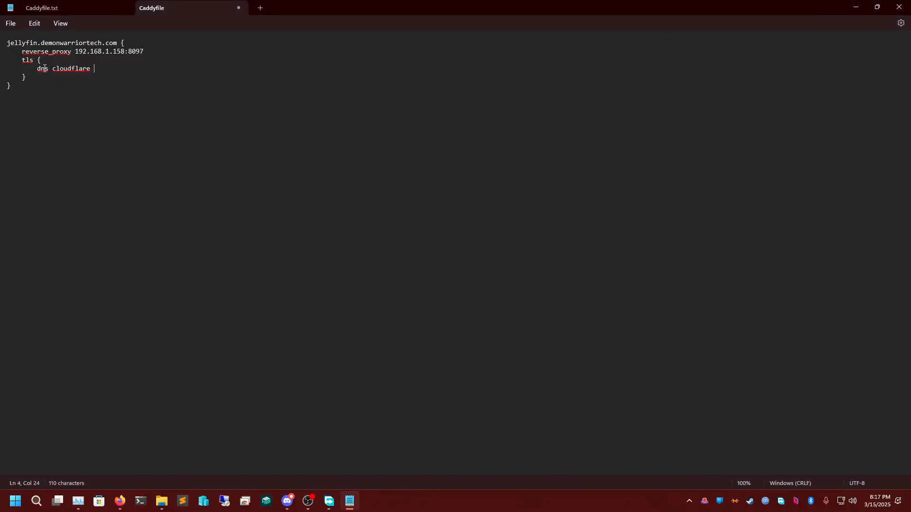
{"action": "right_click", "coordinate": [115, 70]}
{"action": "left_click", "coordinate": [129, 139]}
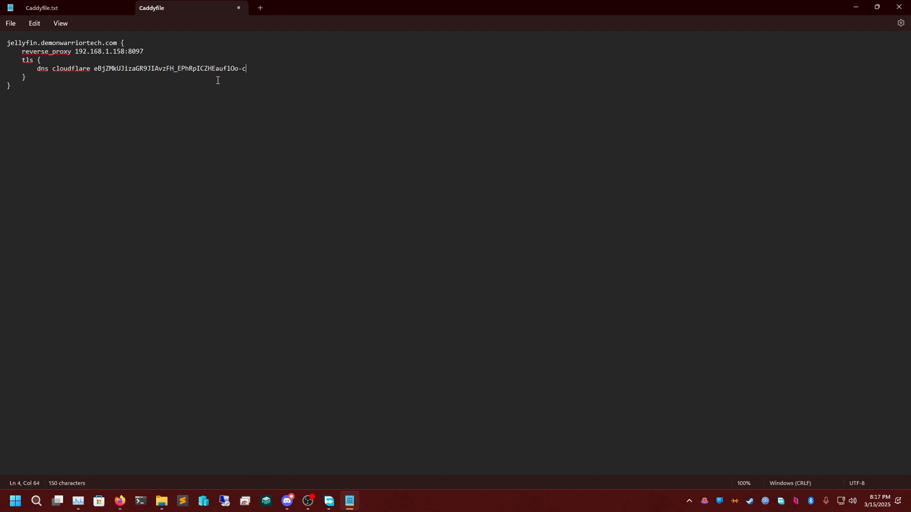
- Try starting a second site entry by hand on a new line below the jellyfin block, ending with photos.demonwarriortech.com
{"action": "key", "text": "Return"}
{"action": "type", "text": "jf"}
{"action": "type", "text": "a.demonwarr"}
{"action": "type", "text": "iortech."}
{"action": "key", "text": "BackSpace"}
{"action": "key", "text": "BackSpace"}
{"action": "key", "text": "BackSpace"}
{"action": "key", "text": "BackSpace"}
{"action": "key", "text": "BackSpace"}
{"action": "key", "text": "BackSpace"}
{"action": "key", "text": "BackSpace"}
{"action": "key", "text": "BackSpace"}
{"action": "key", "text": "BackSpace"}
{"action": "key", "text": "BackSpace"}
{"action": "key", "text": "BackSpace"}
{"action": "key", "text": "BackSpace"}
{"action": "key", "text": "BackSpace"}
{"action": "key", "text": "BackSpace"}
{"action": "key", "text": "BackSpace"}
{"action": "key", "text": "BackSpace"}
{"action": "key", "text": "BackSpace"}
{"action": "key", "text": "BackSpace"}
{"action": "key", "text": "BackSpace"}
{"action": "key", "text": "BackSpace"}
{"action": "key", "text": "BackSpace"}
{"action": "type", "text": "poh"}
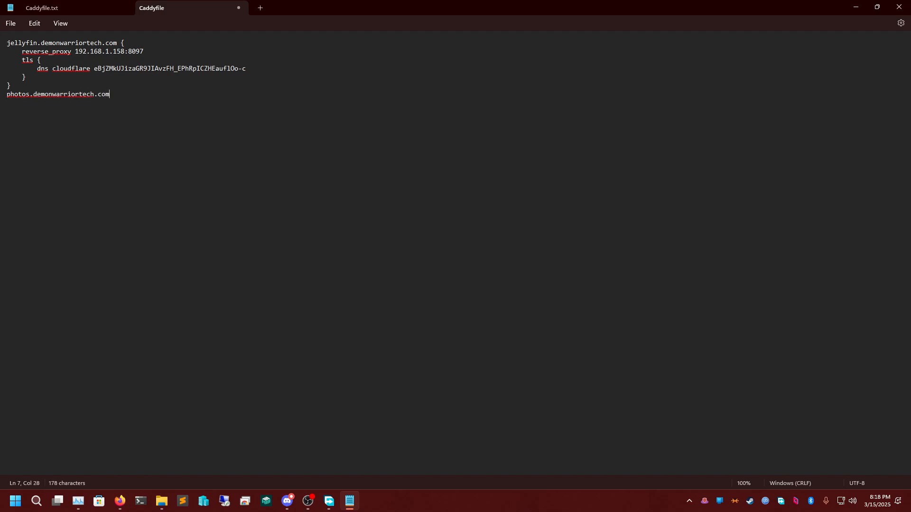
- Copy the whole jellyfin site block, including its API token, and paste it over the photos.demonwarriortech.com line
{"action": "left_click_drag", "start_coordinate": [25, 79], "coordinate": [1, 76]}
{"action": "left_click", "coordinate": [26, 85]}
{"action": "key", "text": "ctrl+shift+Home"}
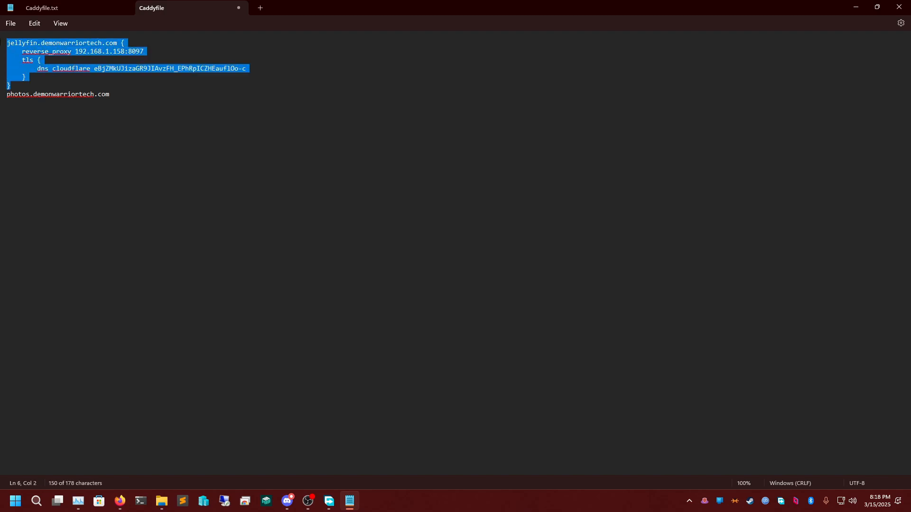
{"action": "left_click_drag", "start_coordinate": [132, 104], "coordinate": [1, 97]}
{"action": "key", "text": "ctrl+v"}
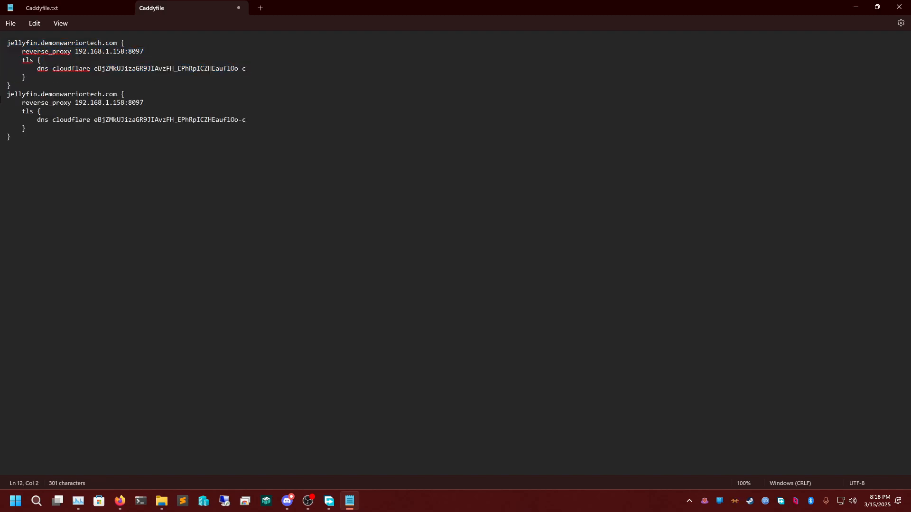
- Rename the second block's site address to photos.demonwarriortech.com and keep it on its own line
{"action": "double_click", "coordinate": [31, 96]}
{"action": "key", "text": "BackSpace"}
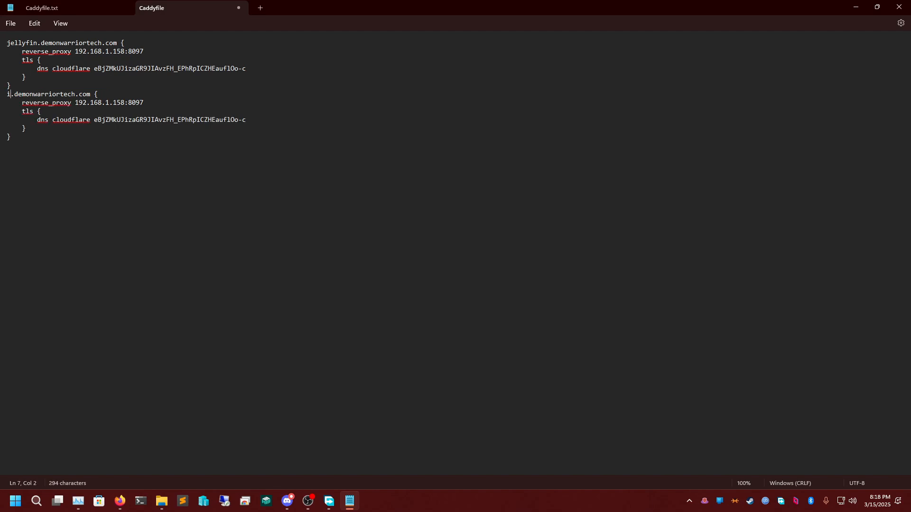
{"action": "key", "text": "BackSpace"}
{"action": "type", "text": "photos"}
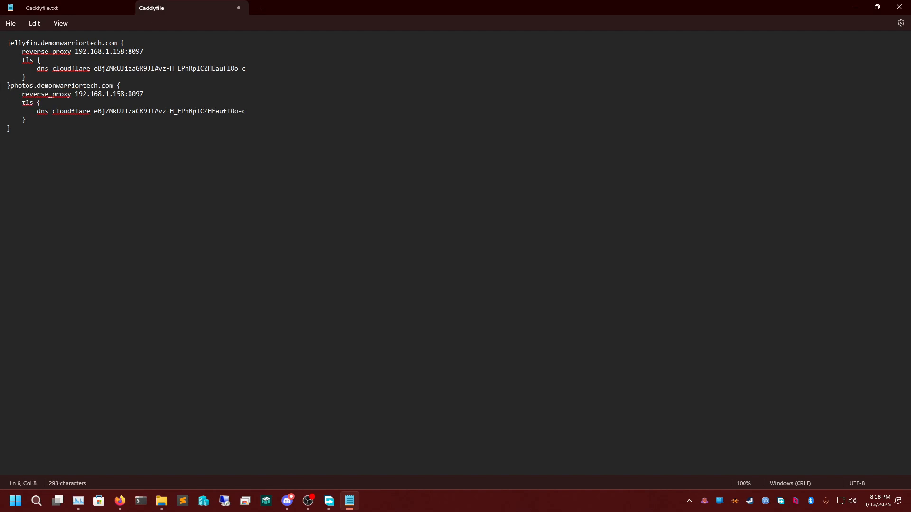
{"action": "key", "text": "Return"}
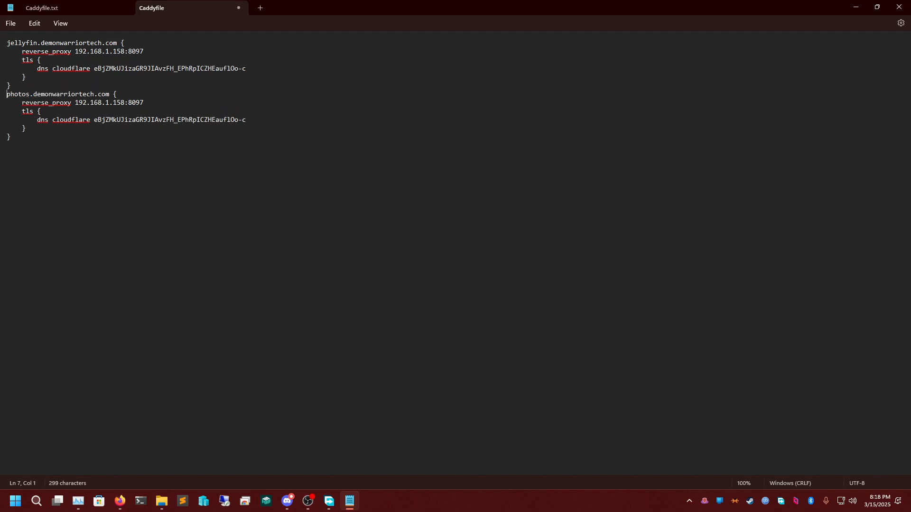
- Switch to the browser and open the immich3 container's web interface from the Unraid Docker page to look up its port
{"action": "double_click", "coordinate": [139, 103]}
{"action": "left_click", "coordinate": [120, 501]}
{"action": "left_click", "coordinate": [261, 453]}
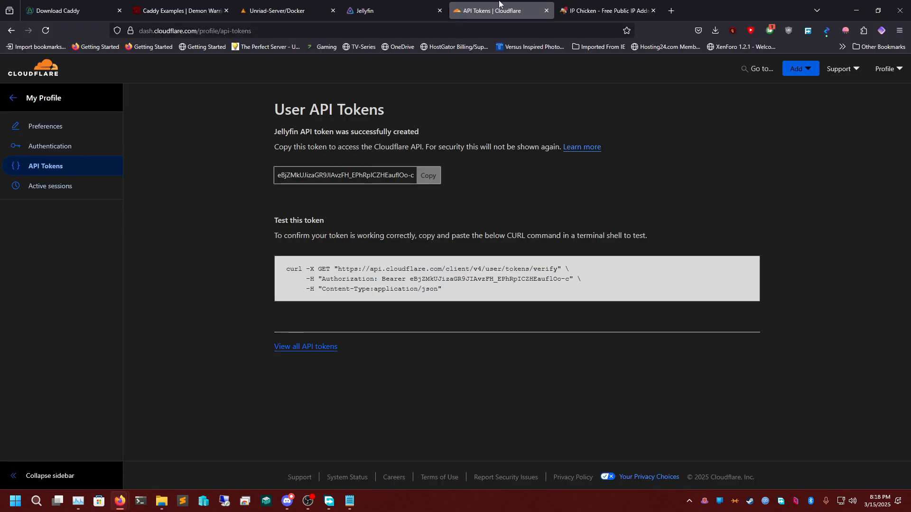
{"action": "left_click", "coordinate": [272, 10]}
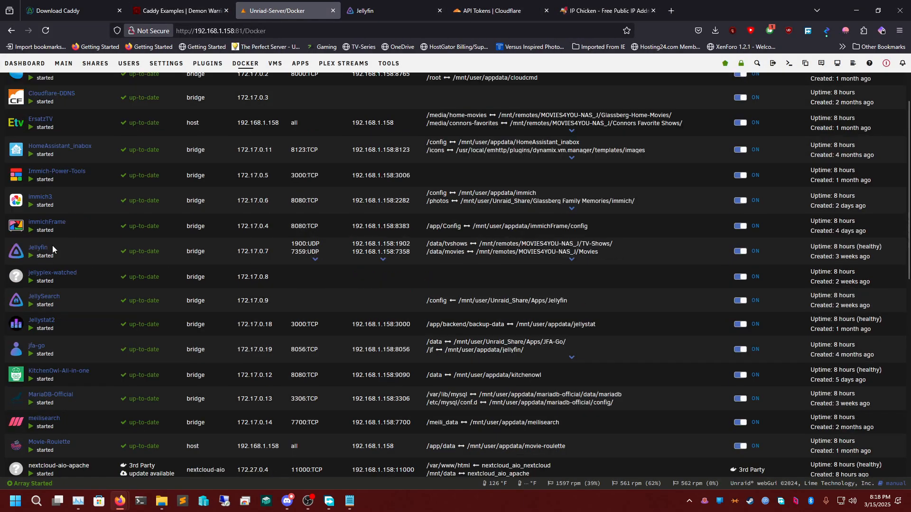
{"action": "left_click", "coordinate": [16, 201]}
{"action": "left_click", "coordinate": [44, 212]}
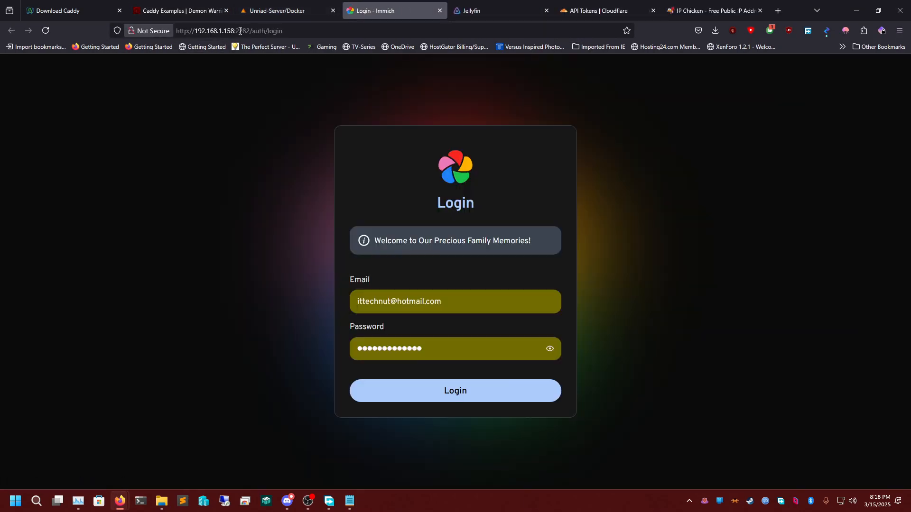
- Copy port 2282 from the Immich address and replace the reverse proxy port in the Caddyfile's photos.demonwarriortech.com block with it
{"action": "double_click", "coordinate": [241, 30]}
{"action": "key", "text": "alt+Tab"}
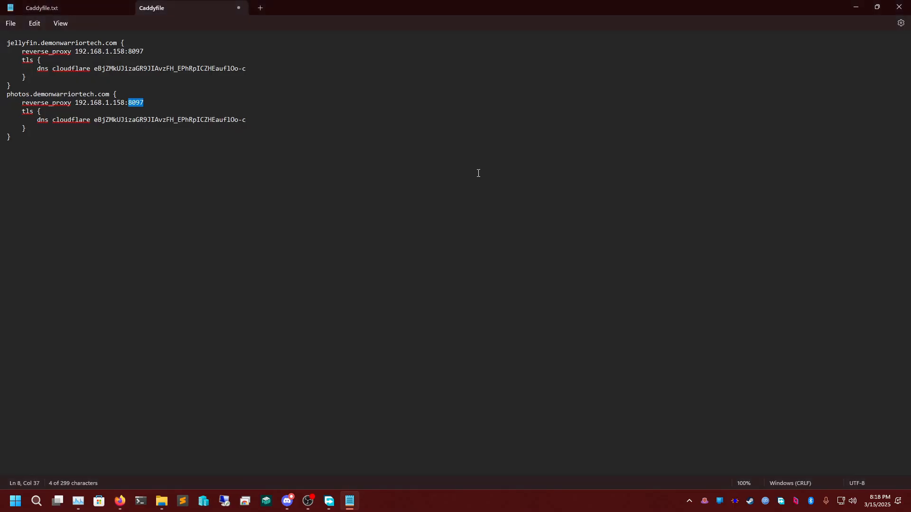
{"action": "key", "text": "ctrl+v"}
{"action": "key", "text": "Down"}
{"action": "key", "text": "Down"}
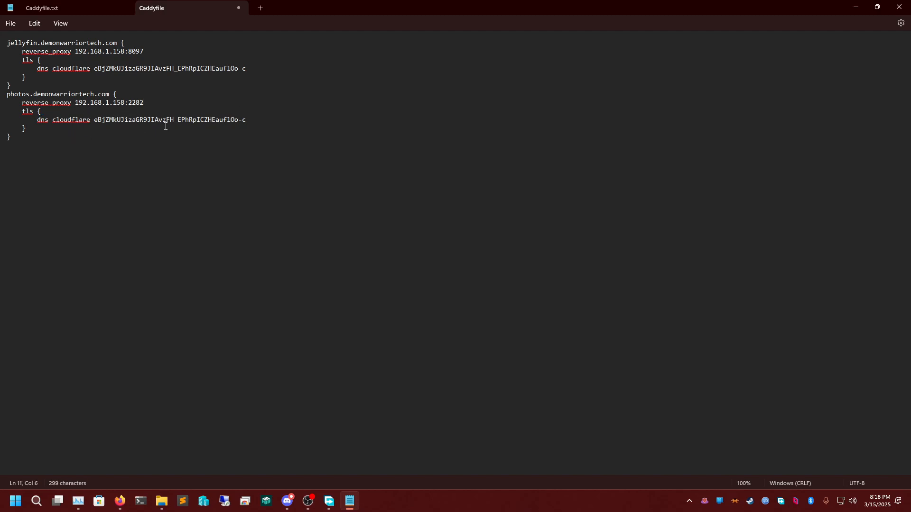
{"action": "left_click", "coordinate": [850, 7]}
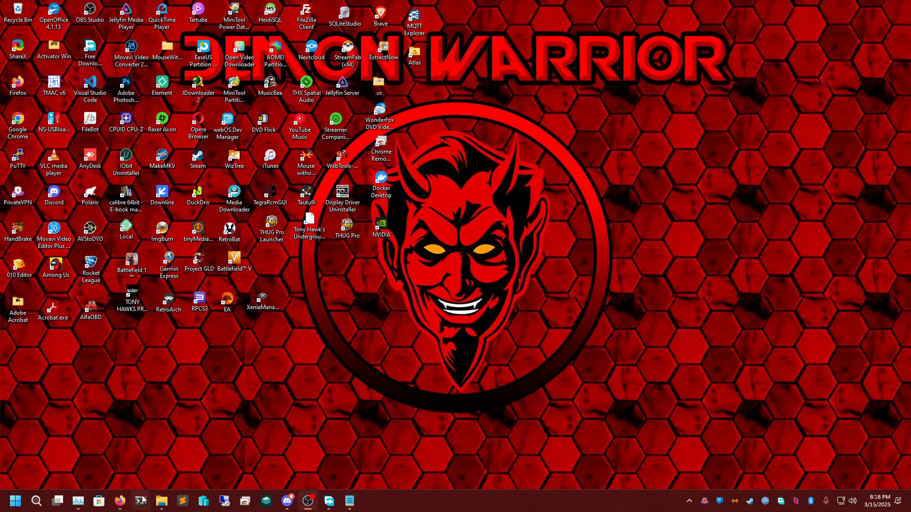
- Switch to Cloudflare in Firefox and open the DNS records of the demonwarriortech.com domain
{"action": "mouse_move", "coordinate": [120, 502]}
{"action": "left_click", "coordinate": [240, 459]}
{"action": "left_click", "coordinate": [609, 11]}
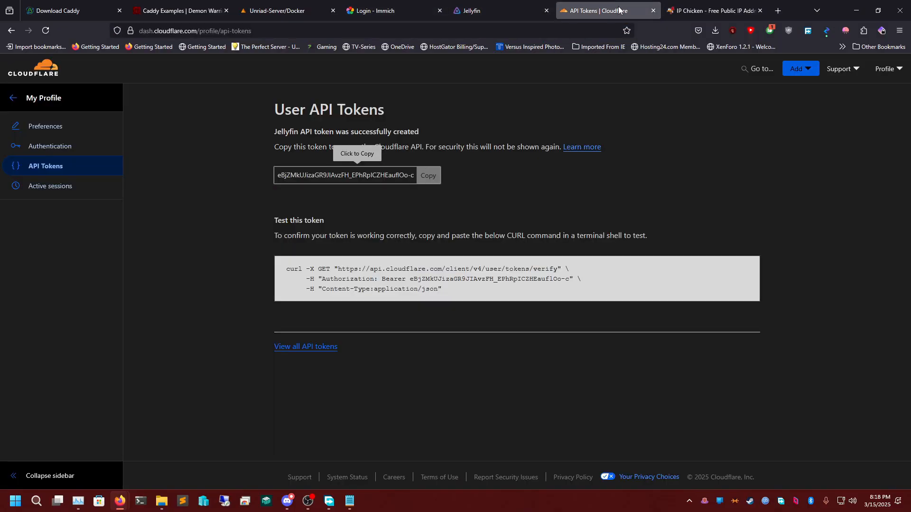
{"action": "left_click", "coordinate": [21, 98]}
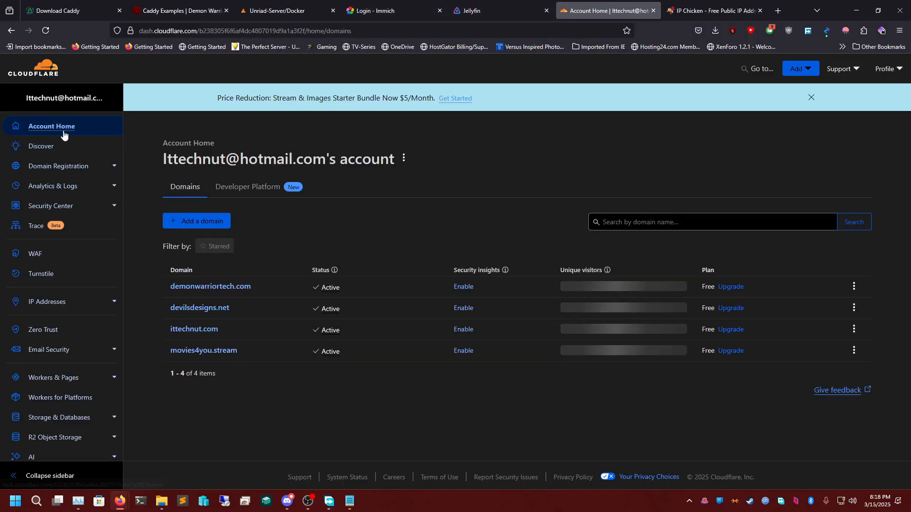
{"action": "left_click", "coordinate": [209, 287]}
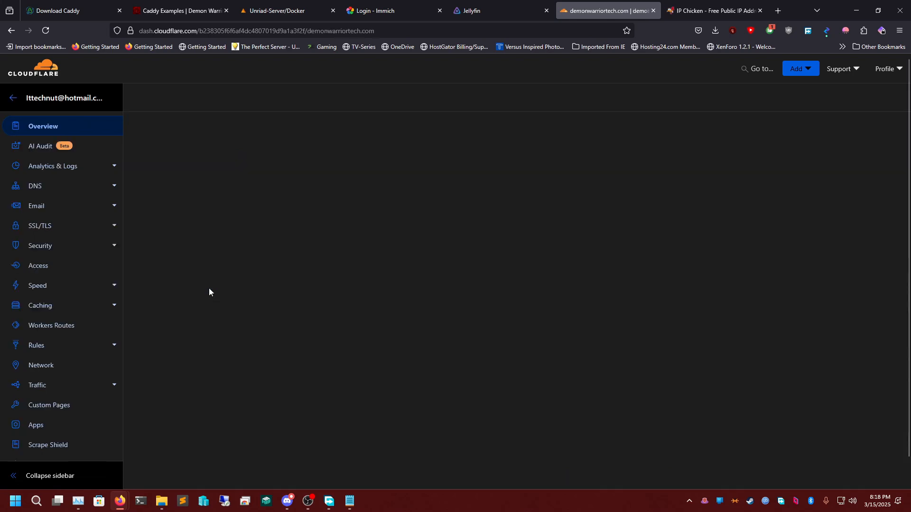
{"action": "left_click", "coordinate": [44, 190]}
- Add a CNAME record named photos with target @, turn its proxying off, and save it
{"action": "left_click", "coordinate": [765, 357]}
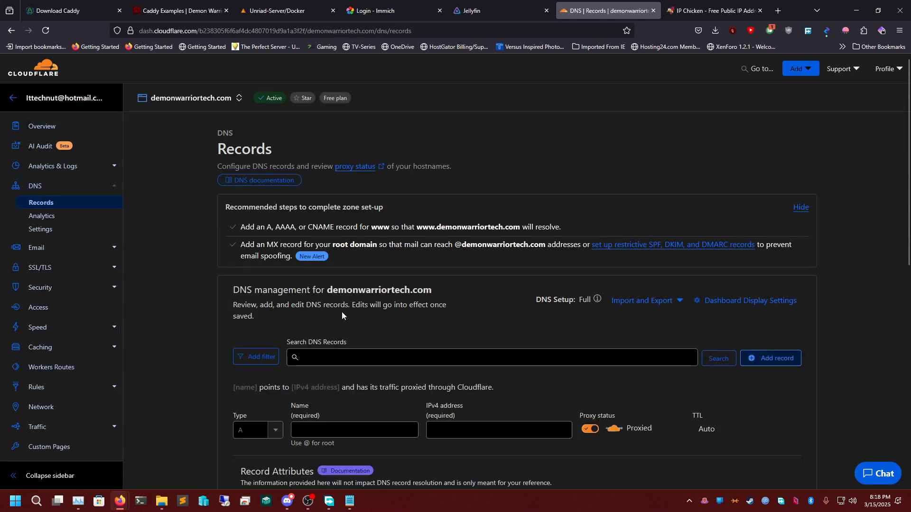
{"action": "scroll", "coordinate": [522, 346], "scroll_direction": "down", "scroll_amount": 2}
{"action": "left_click", "coordinate": [276, 334]}
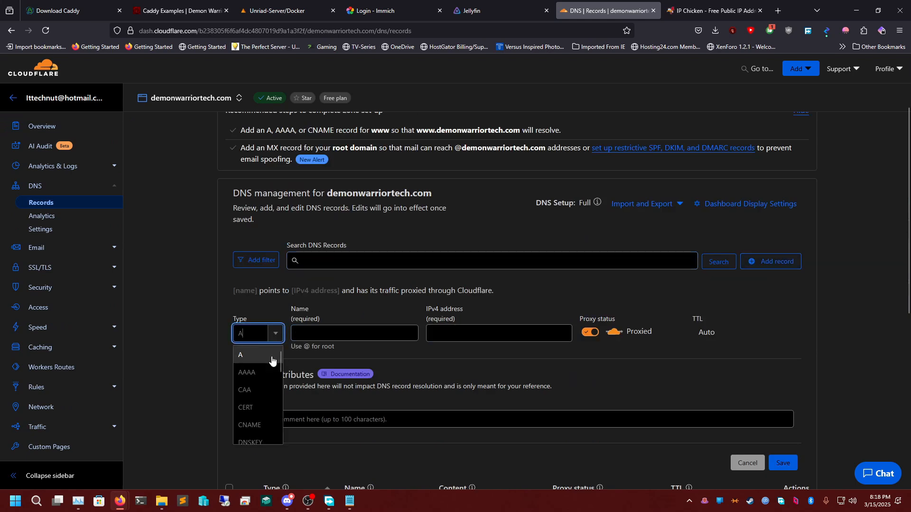
{"action": "left_click", "coordinate": [251, 423]}
{"action": "left_click", "coordinate": [398, 336]}
{"action": "type", "text": "photos"}
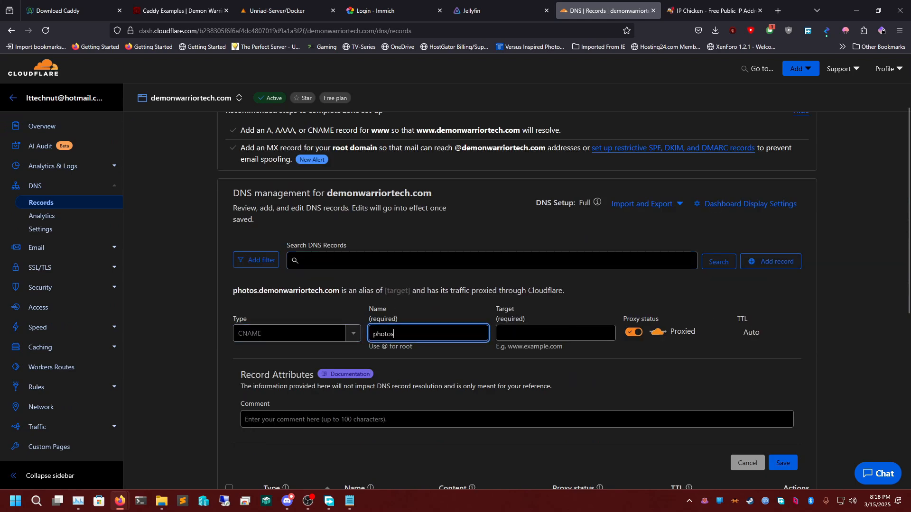
{"action": "key", "text": "Tab"}
{"action": "type", "text": "@"}
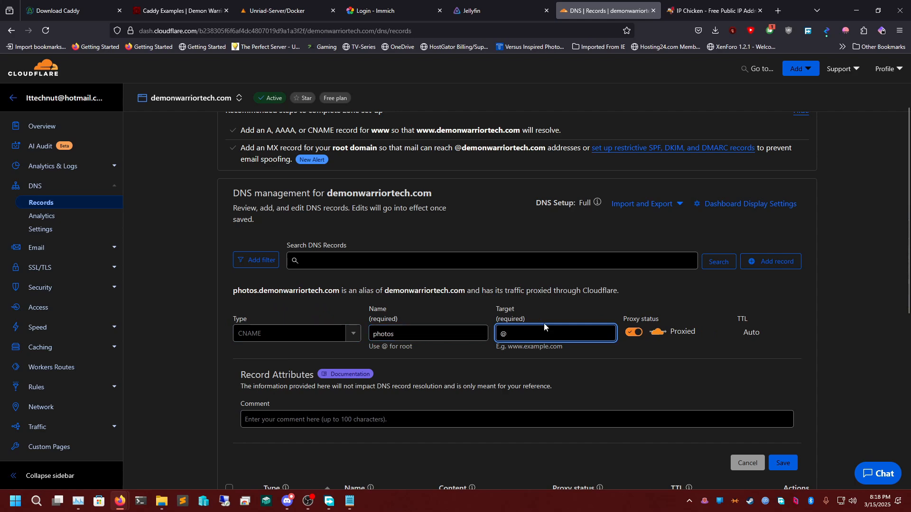
{"action": "left_click", "coordinate": [634, 332]}
{"action": "scroll", "coordinate": [634, 332], "scroll_direction": "down", "scroll_amount": 2}
{"action": "left_click", "coordinate": [782, 367]}
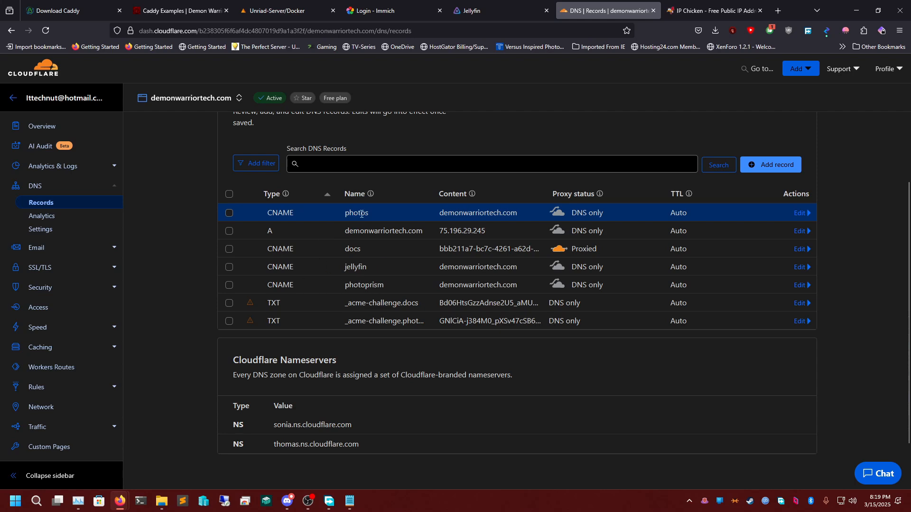
- Switch to Notepad and check the photos block in the Caddyfile against the new DNS record
{"action": "left_click", "coordinate": [856, 11]}
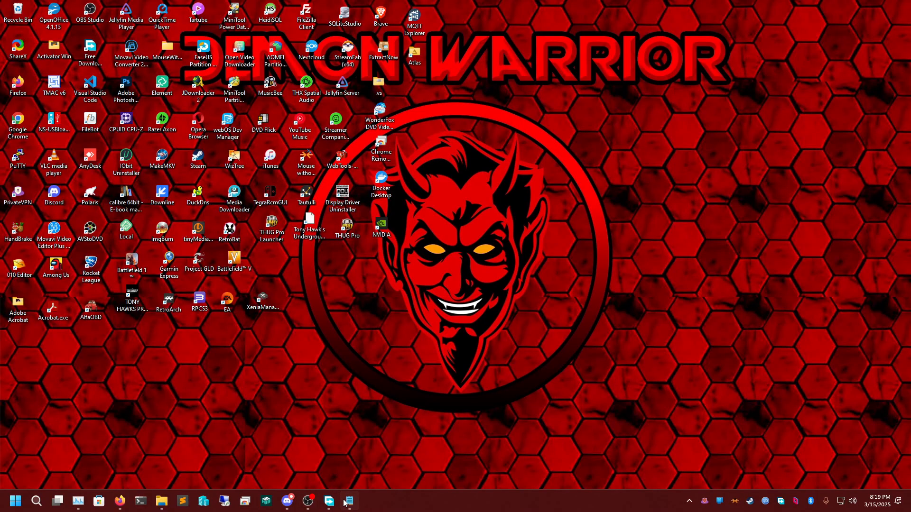
{"action": "left_click", "coordinate": [350, 501]}
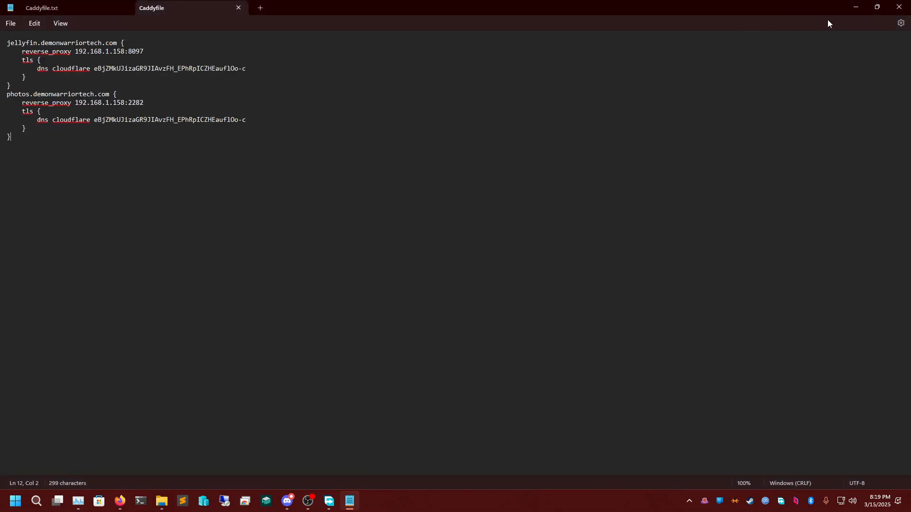
{"action": "left_click", "coordinate": [854, 8]}
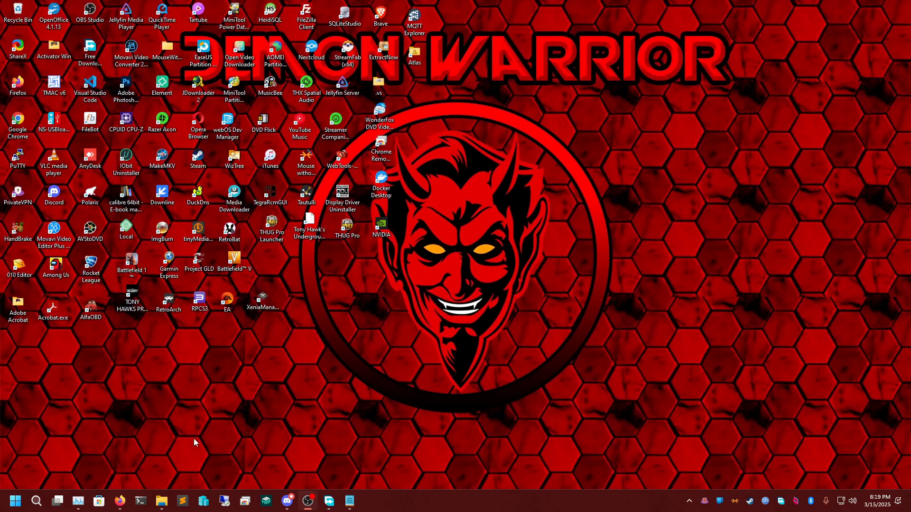
- Switch to Firefox and open the router's login page at 192.168.1.1 in a new tab
{"action": "mouse_move", "coordinate": [119, 501]}
{"action": "left_click", "coordinate": [252, 449]}
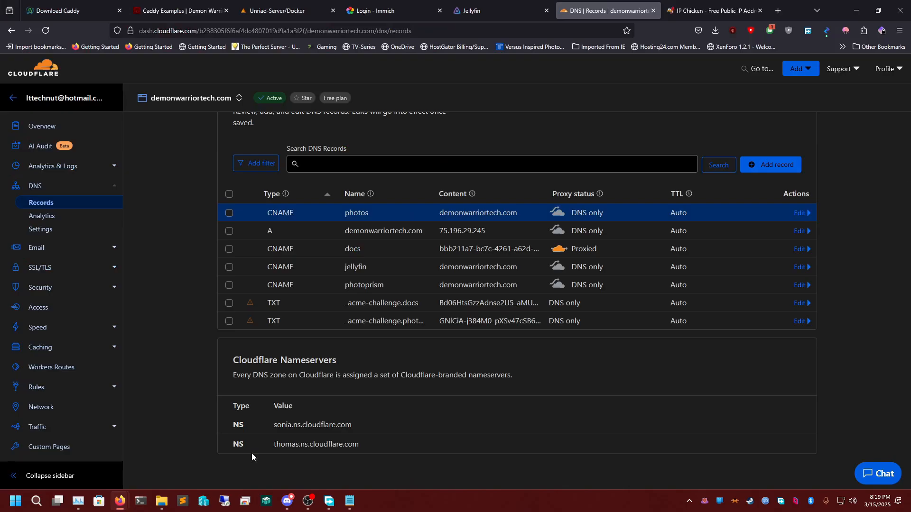
{"action": "left_click", "coordinate": [778, 10]}
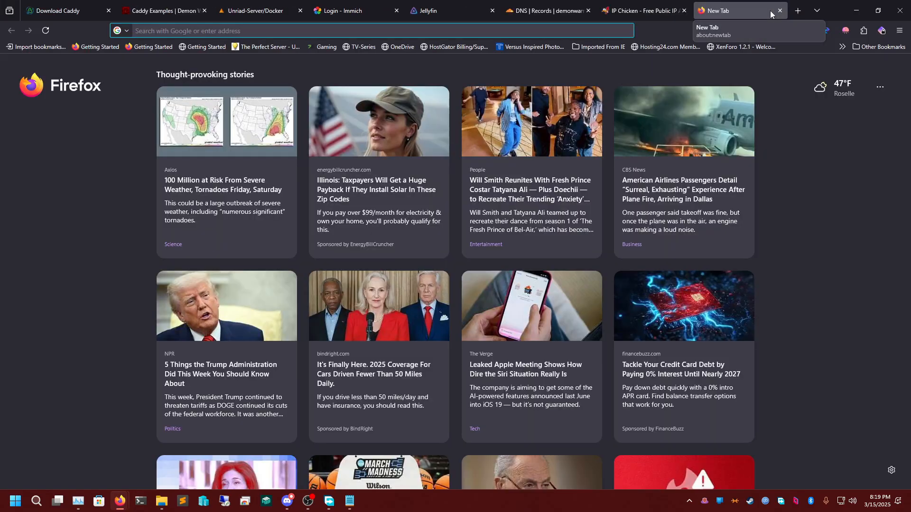
{"action": "type", "text": "192.168.1.1"}
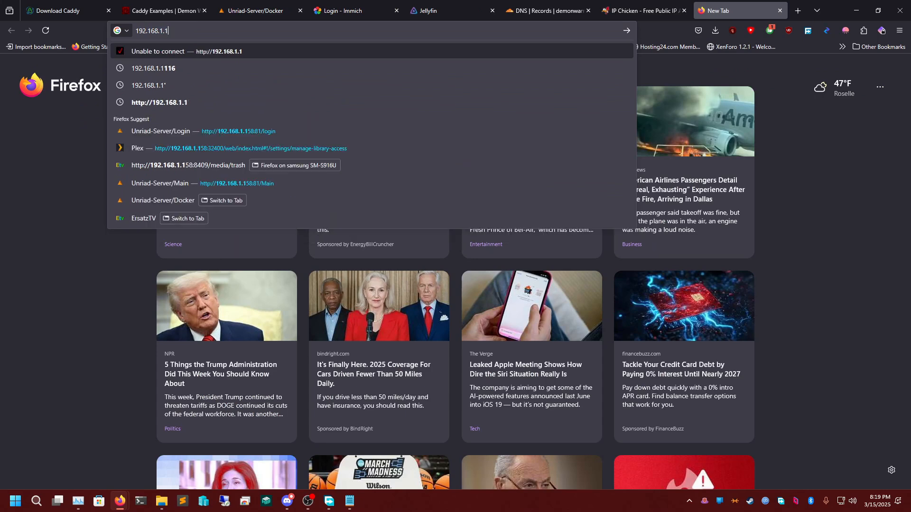
{"action": "key", "text": "Return"}
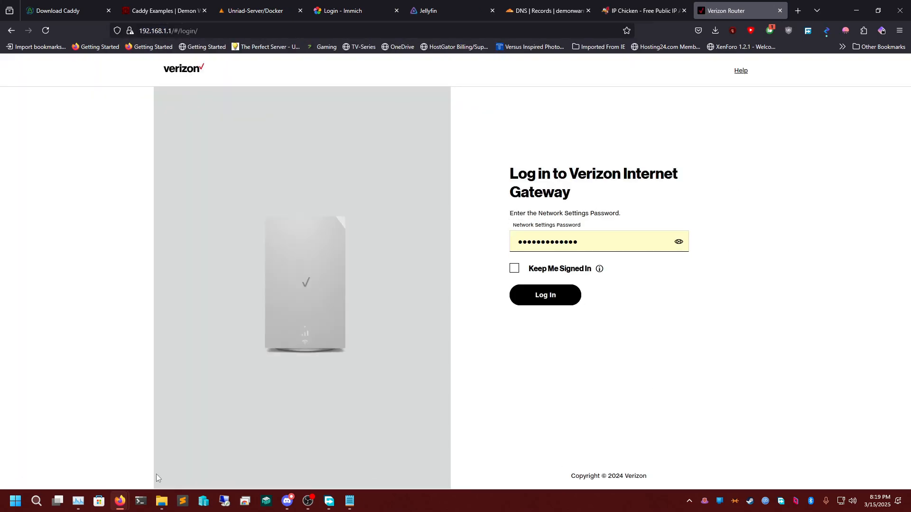
- Run ipconfig in Windows PowerShell and highlight the default gateway address
{"action": "left_click", "coordinate": [141, 501]}
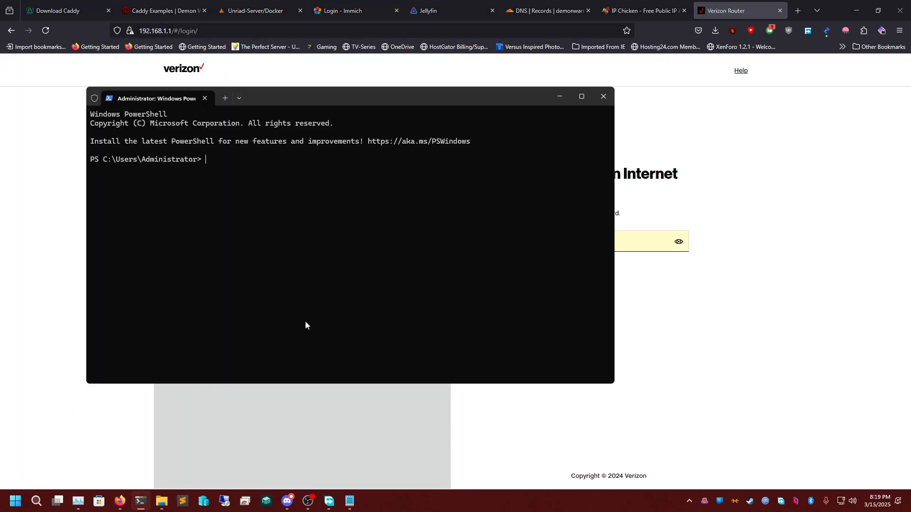
{"action": "type", "text": "ipconfig"}
{"action": "key", "text": "Return"}
{"action": "scroll", "coordinate": [274, 222], "scroll_direction": "up", "scroll_amount": 2}
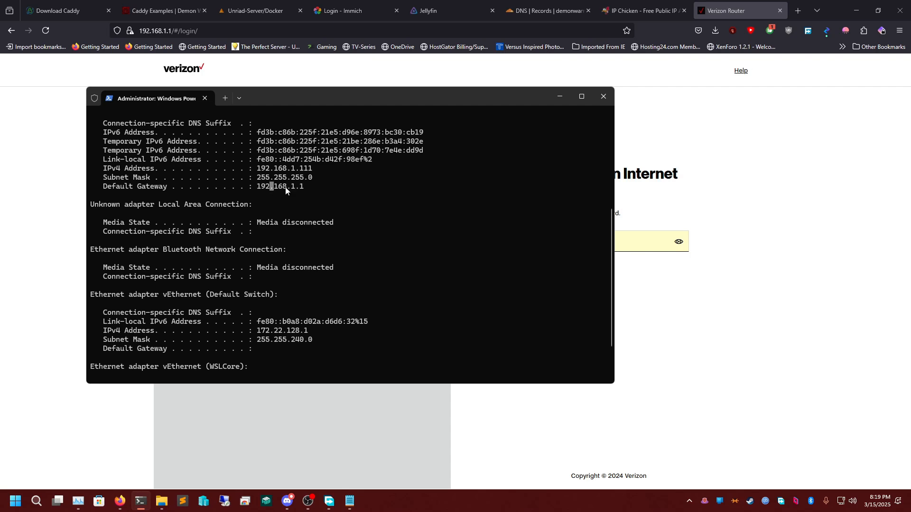
{"action": "left_click_drag", "start_coordinate": [257, 188], "coordinate": [303, 192]}
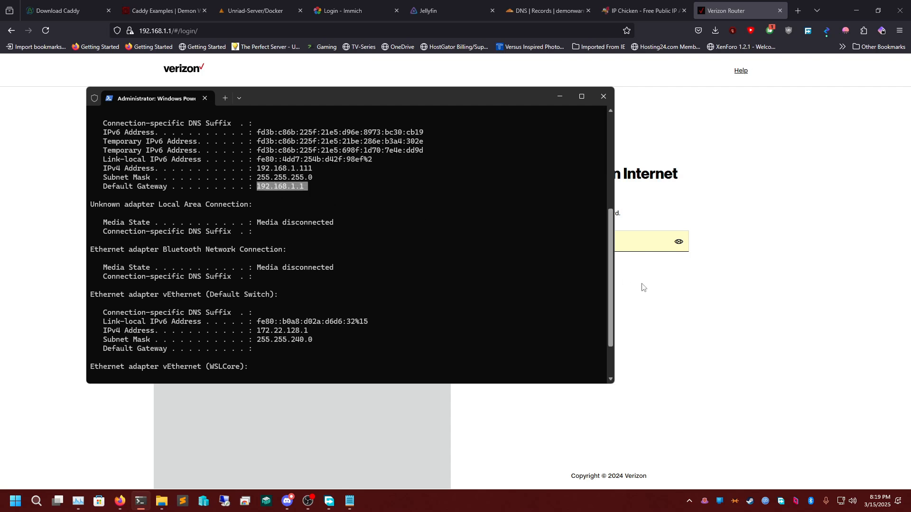
- Return to the router page in Firefox, log in with the prefilled network settings password, and open the advanced settings
{"action": "left_click", "coordinate": [645, 287]}
{"action": "left_click", "coordinate": [549, 295]}
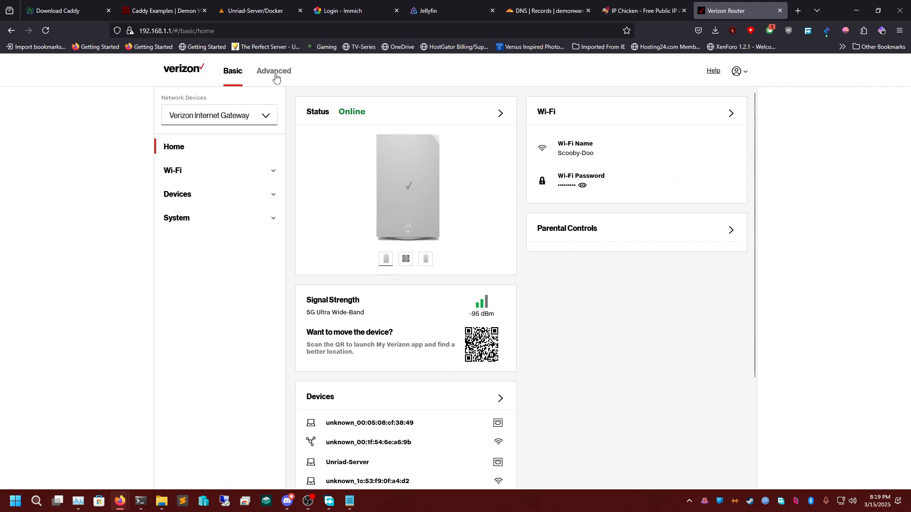
{"action": "left_click", "coordinate": [275, 76]}
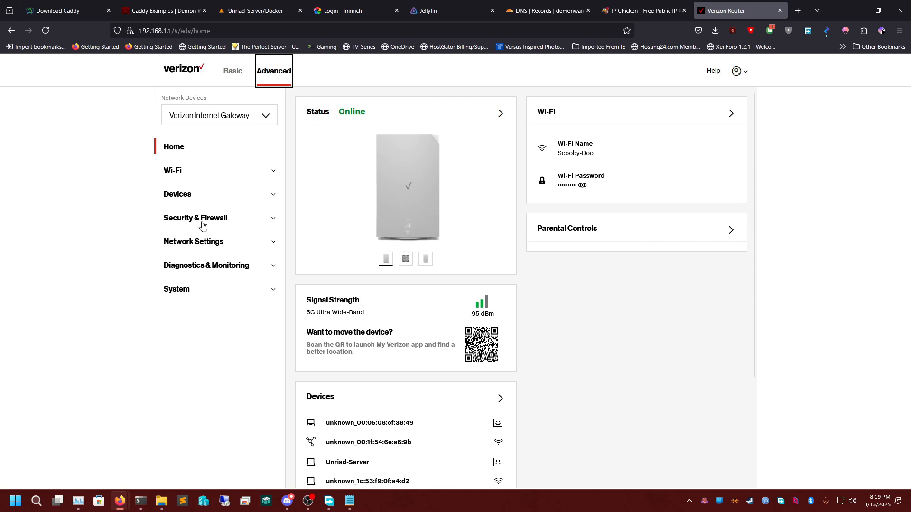
- Look through the router's network settings for port forwarding, checking Port Configuration and IPv4 Address Distribution
{"action": "left_click", "coordinate": [195, 242]}
{"action": "scroll", "coordinate": [204, 303], "scroll_direction": "down", "scroll_amount": 2}
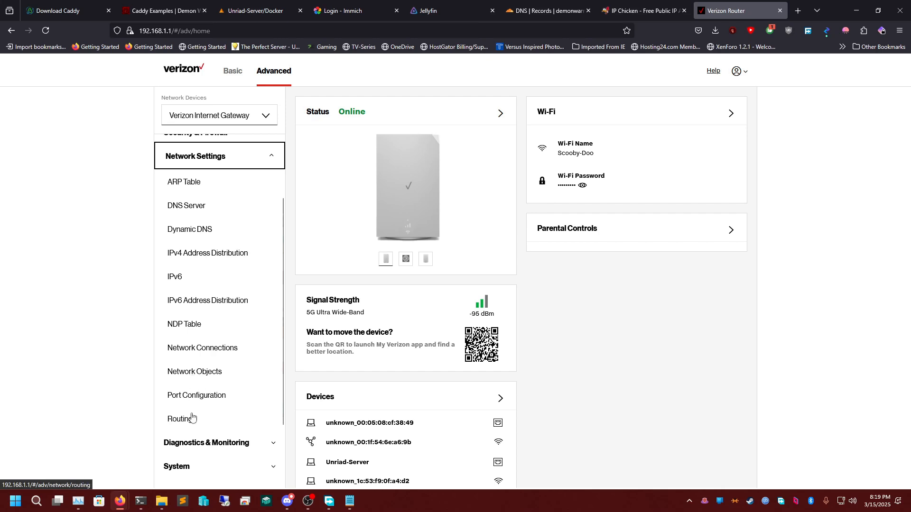
{"action": "left_click", "coordinate": [197, 400]}
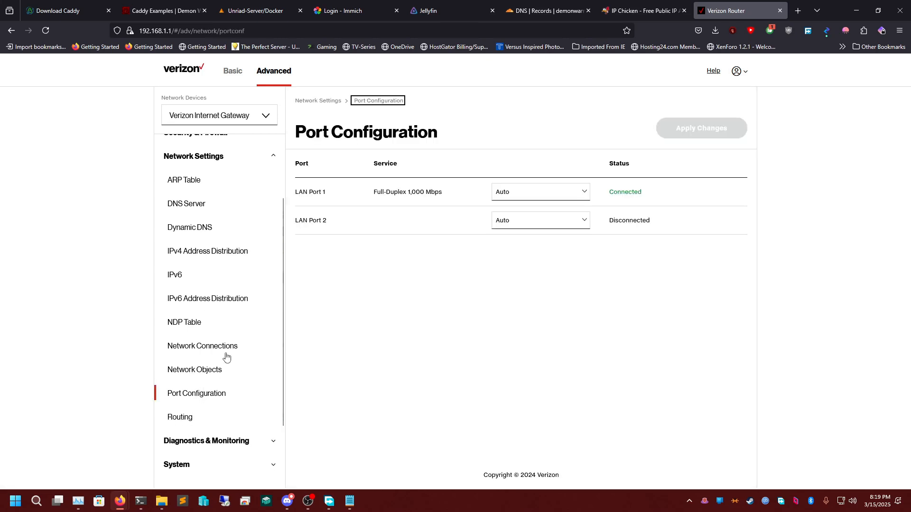
{"action": "scroll", "coordinate": [220, 391], "scroll_direction": "down", "scroll_amount": 2}
{"action": "scroll", "coordinate": [226, 332], "scroll_direction": "up", "scroll_amount": 3}
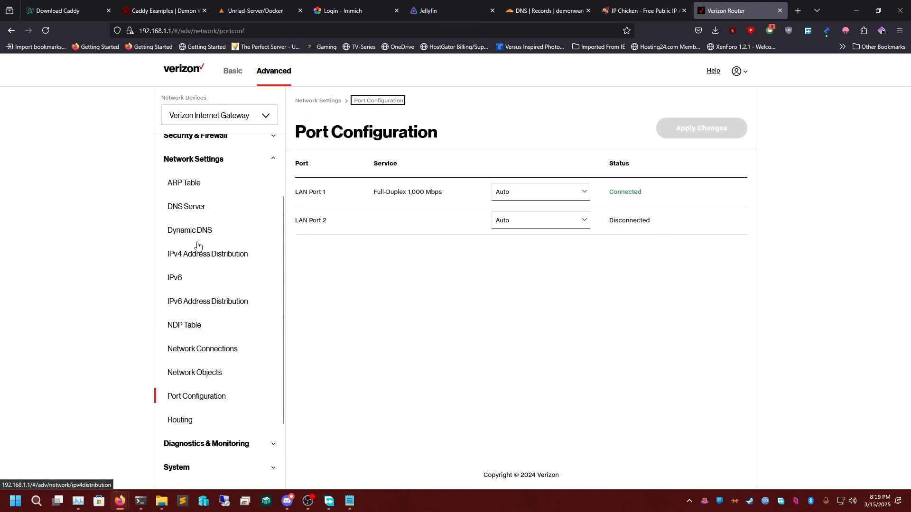
{"action": "left_click", "coordinate": [195, 300]}
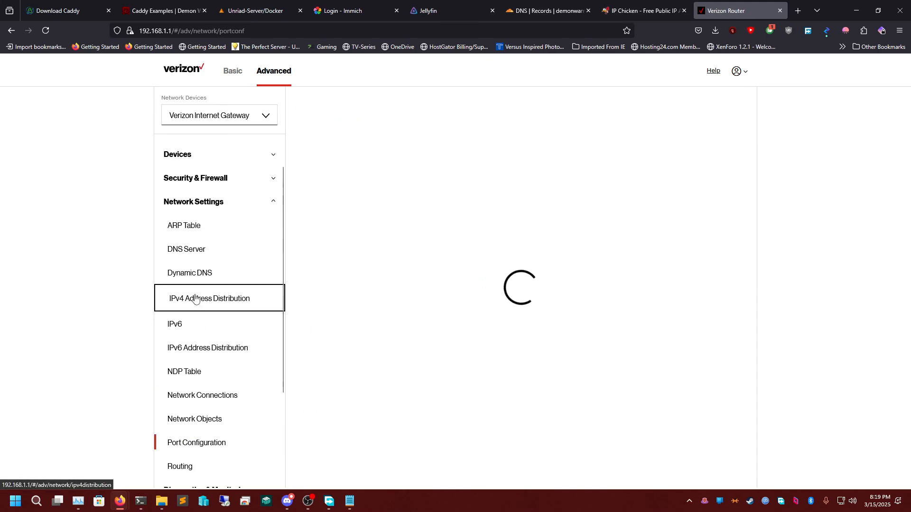
{"action": "scroll", "coordinate": [221, 299], "scroll_direction": "down", "scroll_amount": 2}
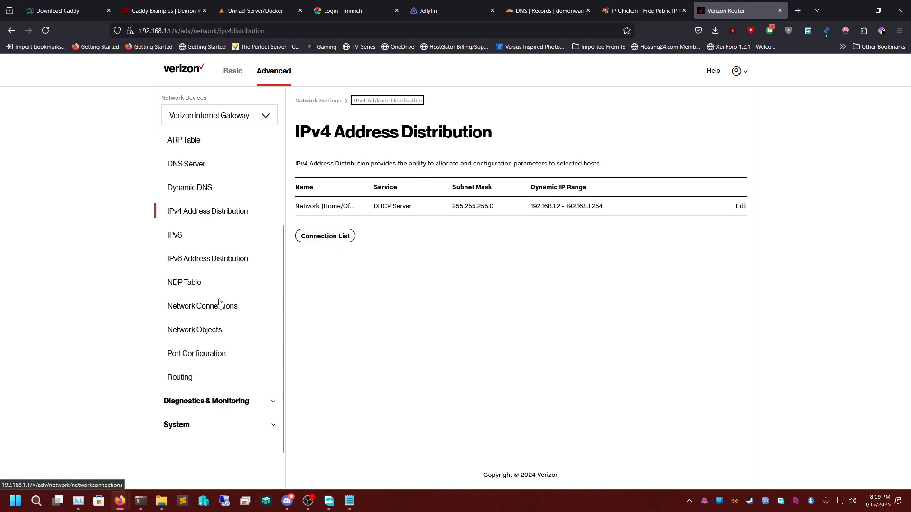
{"action": "scroll", "coordinate": [216, 285], "scroll_direction": "up", "scroll_amount": 3}
- Open the Port Forwarding page under Security & Firewall and review its existing rules for HTTP and HTTPS
{"action": "left_click", "coordinate": [214, 213]}
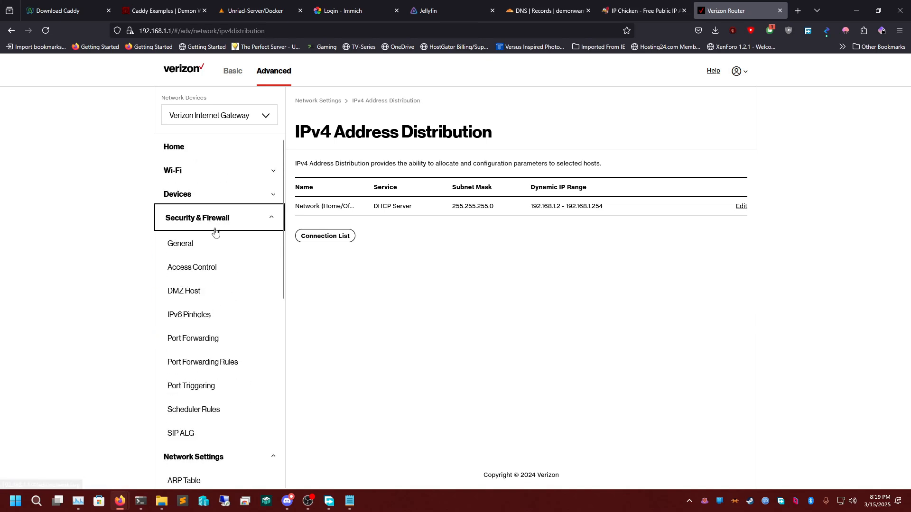
{"action": "scroll", "coordinate": [213, 297], "scroll_direction": "down", "scroll_amount": 1}
{"action": "left_click", "coordinate": [203, 299]}
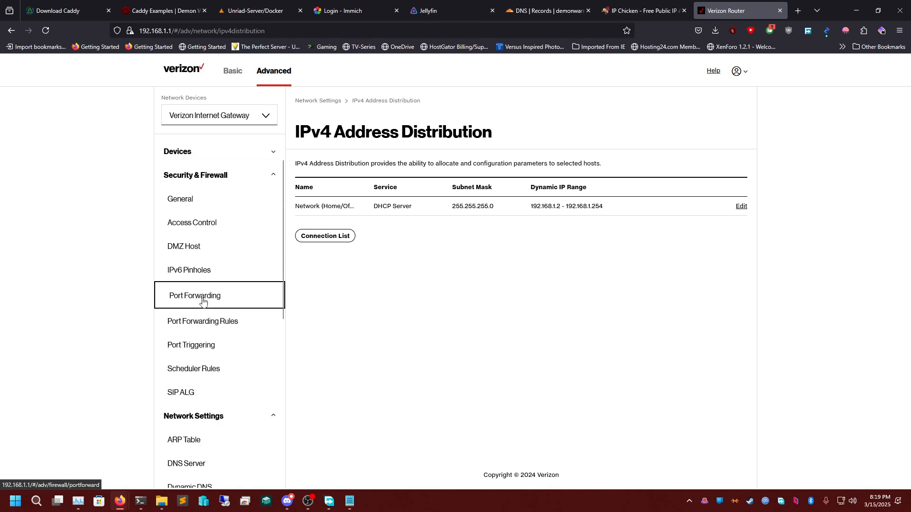
{"action": "scroll", "coordinate": [385, 237], "scroll_direction": "down", "scroll_amount": 3}
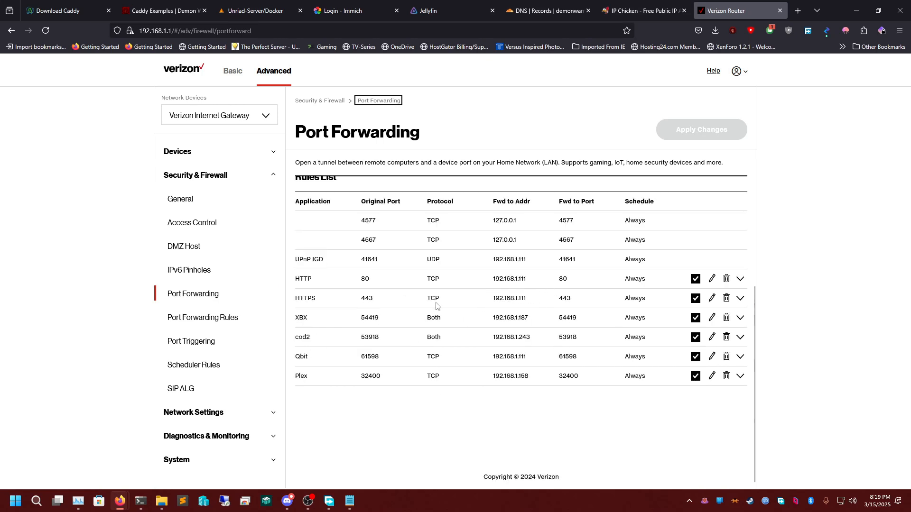
{"action": "scroll", "coordinate": [404, 303], "scroll_direction": "up", "scroll_amount": 3}
{"action": "scroll", "coordinate": [413, 313], "scroll_direction": "up", "scroll_amount": 1}
- Fill in a new port forwarding rule with the application name HTTPS and original port 443
{"action": "left_click", "coordinate": [354, 238]}
{"action": "type", "text": "HTTPS"}
{"action": "key", "text": "Tab"}
{"action": "left_click", "coordinate": [403, 273]}
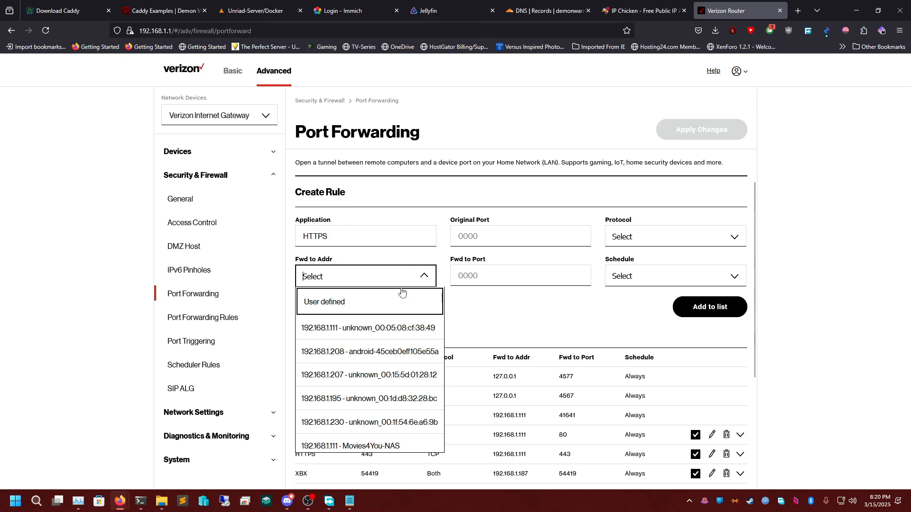
{"action": "left_click", "coordinate": [491, 238]}
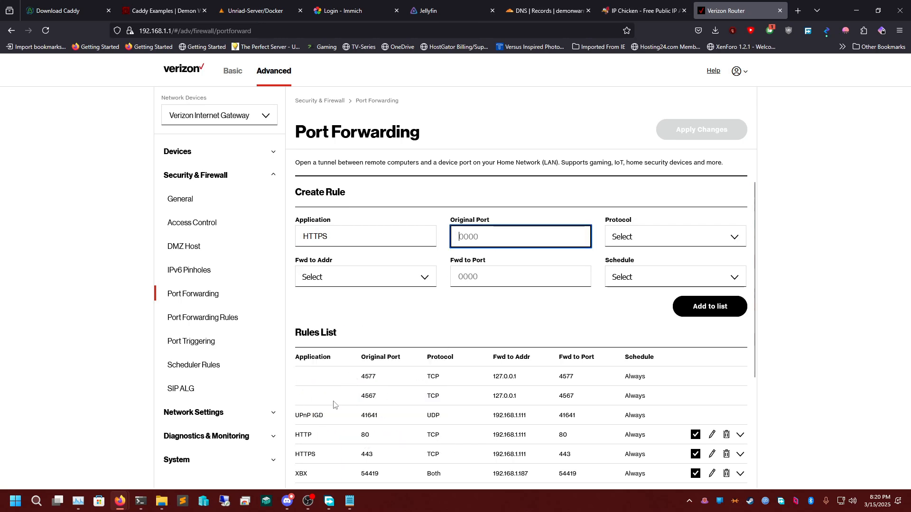
{"action": "scroll", "coordinate": [332, 401], "scroll_direction": "down", "scroll_amount": 2}
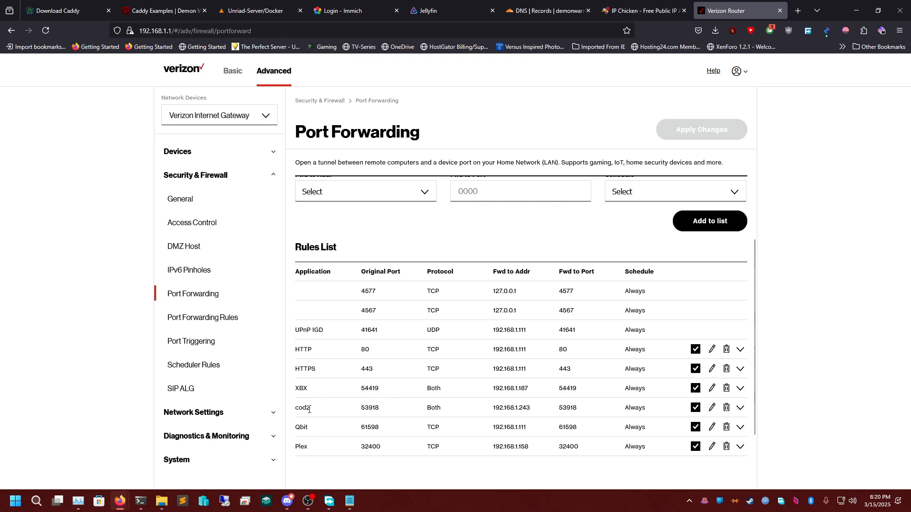
{"action": "scroll", "coordinate": [420, 427], "scroll_direction": "up", "scroll_amount": 3}
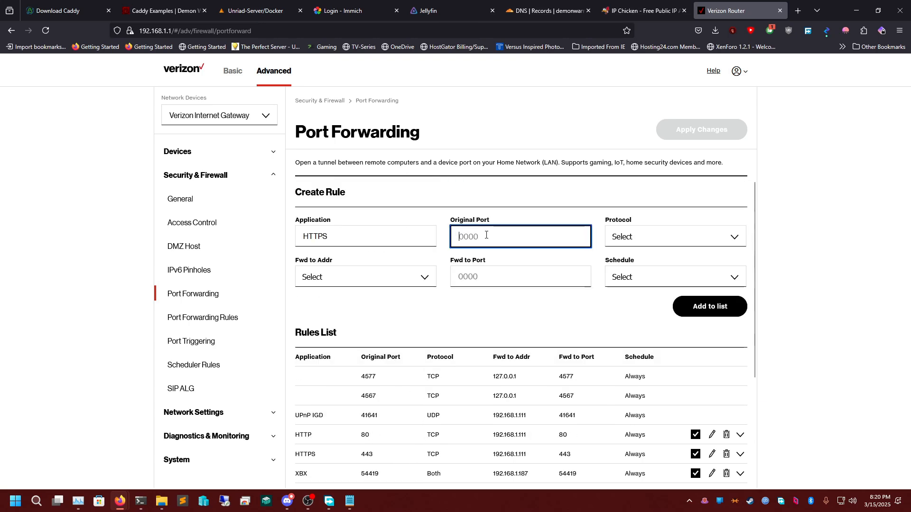
{"action": "type", "text": "443"}
- Set the new rule's protocol to TCP and its forwarding address to 192.168.1.111
{"action": "left_click", "coordinate": [613, 237]}
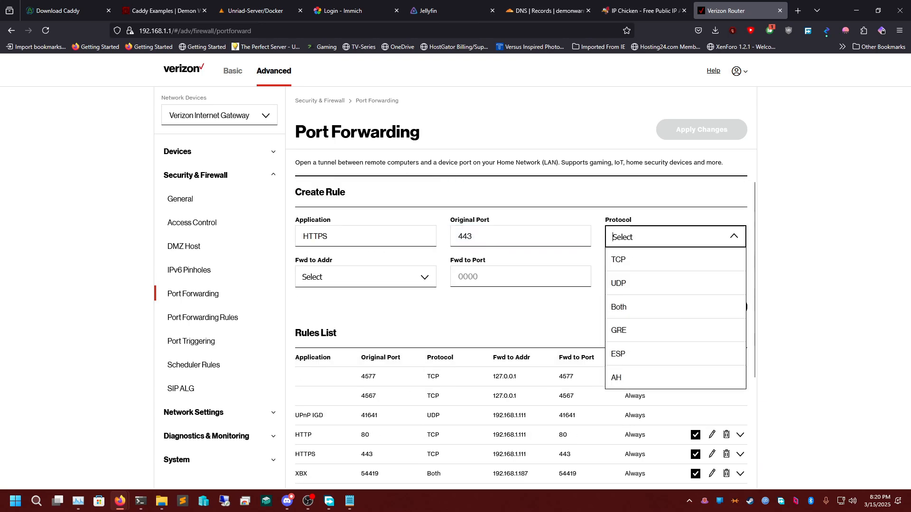
{"action": "left_click", "coordinate": [621, 258]}
{"action": "left_click", "coordinate": [424, 277]}
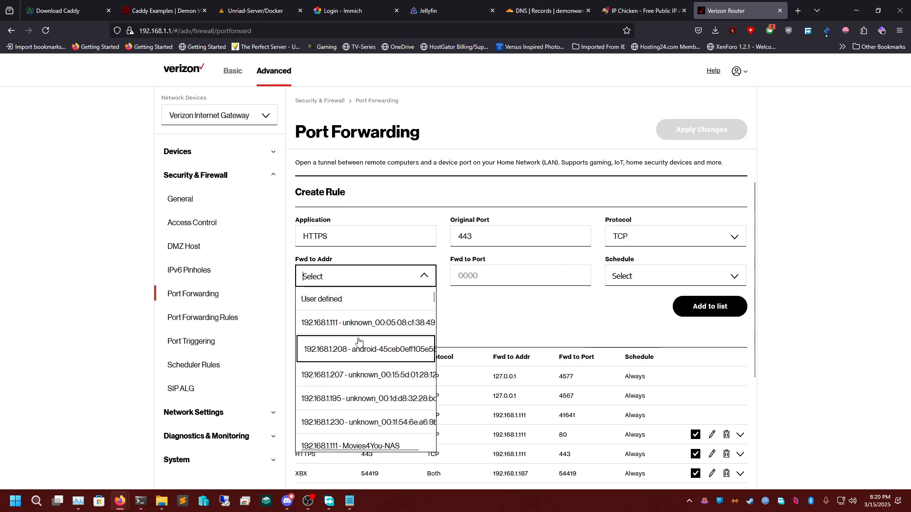
{"action": "left_click", "coordinate": [368, 332]}
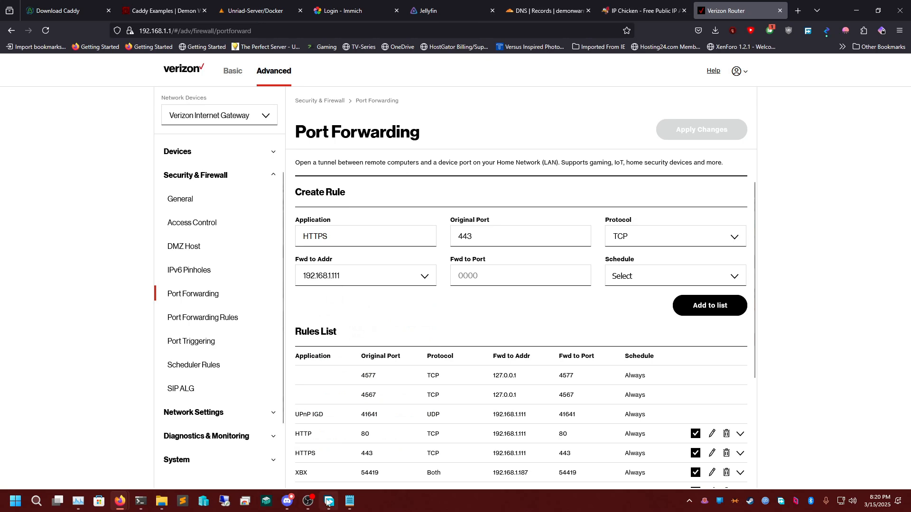
- Compare the selected forwarding address with this computer's IPv4 address in the PowerShell ipconfig output, then minimize PowerShell
{"action": "left_click", "coordinate": [141, 502]}
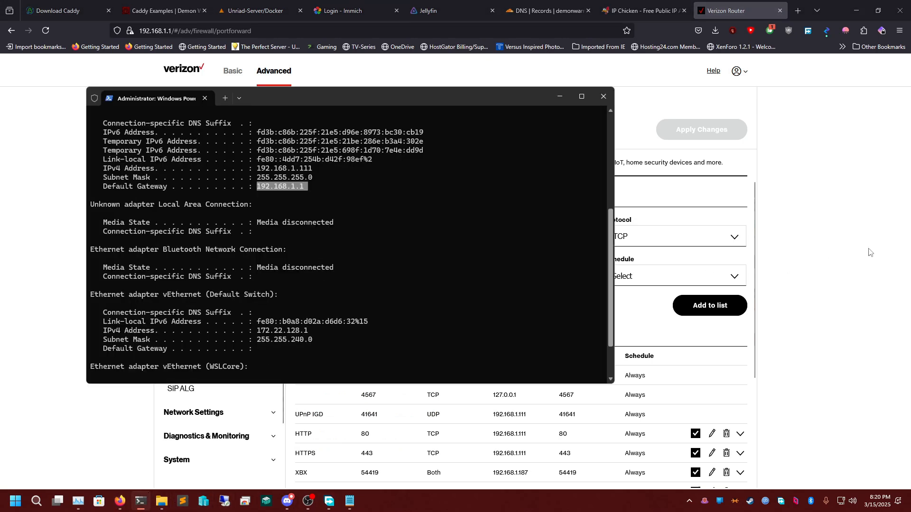
{"action": "left_click", "coordinate": [860, 256]}
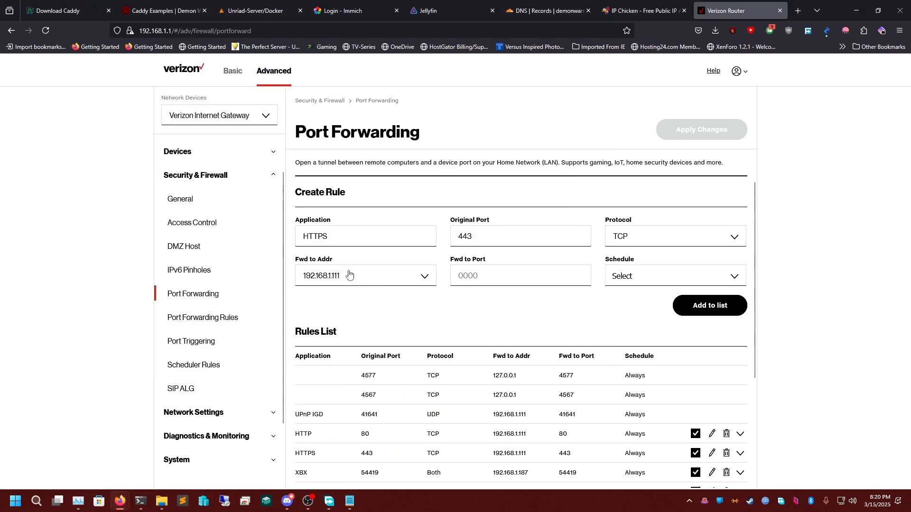
{"action": "left_click", "coordinate": [135, 504]}
{"action": "left_click", "coordinate": [248, 358]}
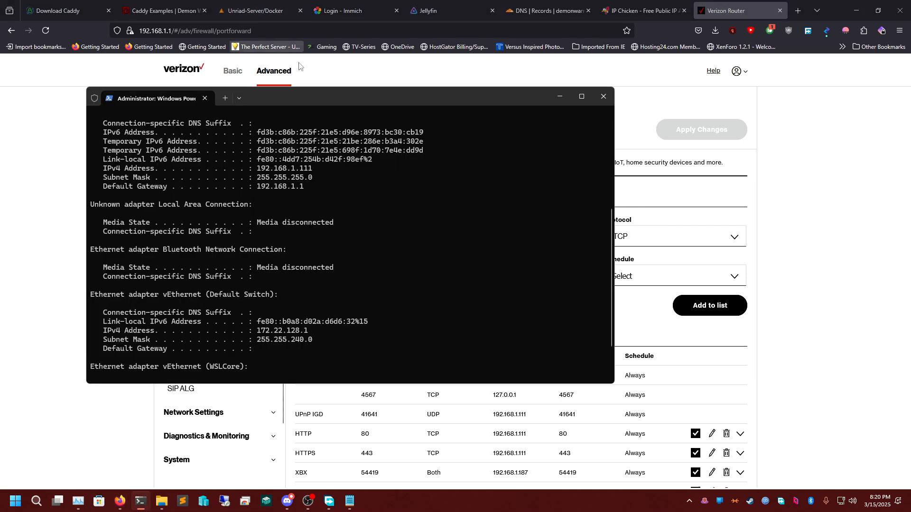
{"action": "double_click", "coordinate": [283, 169]}
{"action": "triple_click", "coordinate": [136, 172]}
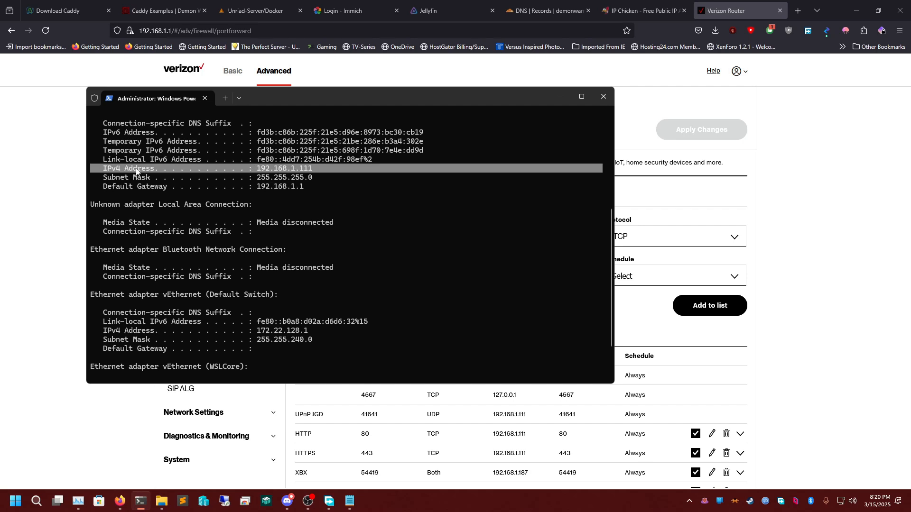
{"action": "left_click", "coordinate": [299, 166]}
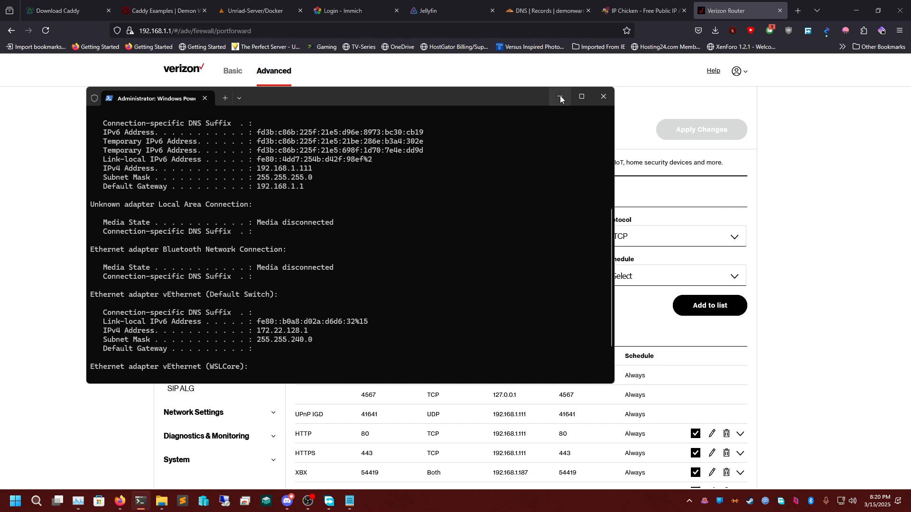
{"action": "left_click", "coordinate": [560, 97]}
- Set the HTTPS rule's forward port to 443 and its schedule to Always, and compare it with the existing rules
{"action": "left_click", "coordinate": [535, 279]}
{"action": "type", "text": "443"}
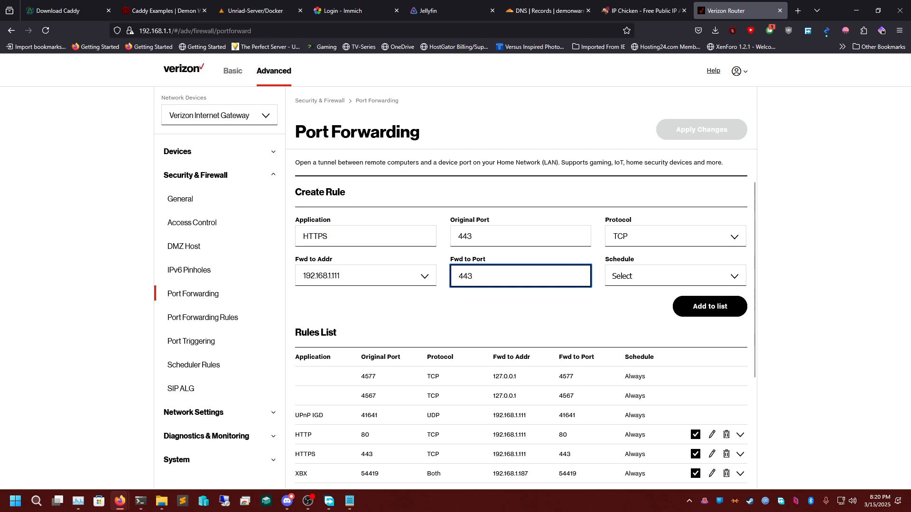
{"action": "key", "text": "Tab"}
{"action": "left_click", "coordinate": [521, 282]}
{"action": "left_click", "coordinate": [518, 236]}
{"action": "left_click", "coordinate": [657, 276]}
{"action": "left_click", "coordinate": [572, 299]}
{"action": "left_click", "coordinate": [635, 289]}
{"action": "left_click", "coordinate": [625, 301]}
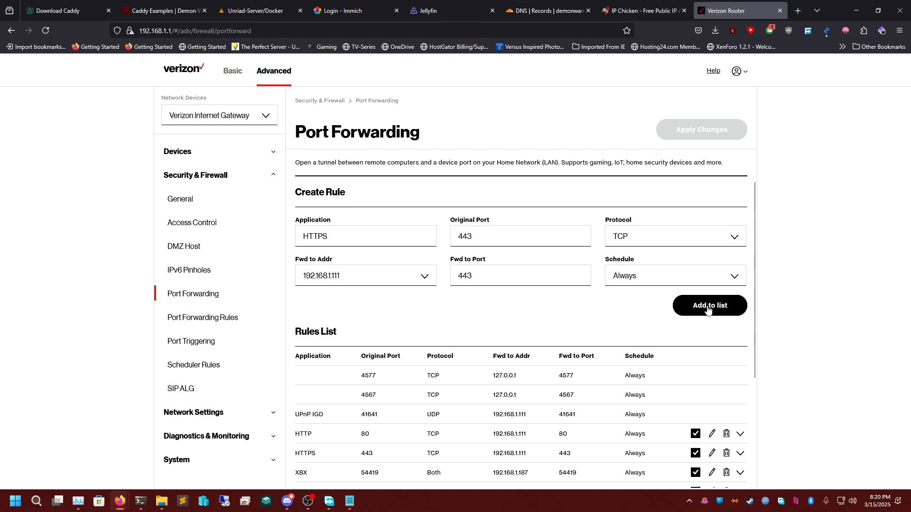
{"action": "scroll", "coordinate": [550, 309], "scroll_direction": "down", "scroll_amount": 3}
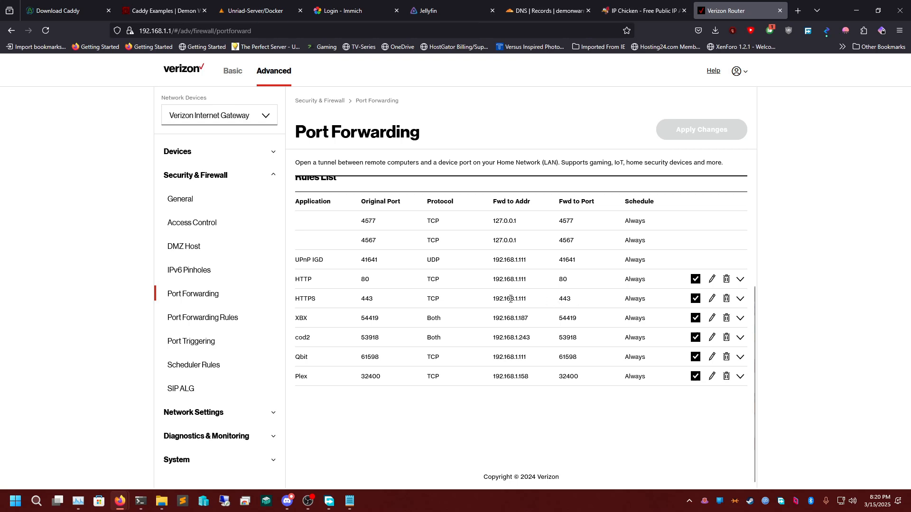
{"action": "scroll", "coordinate": [588, 307], "scroll_direction": "up", "scroll_amount": 3}
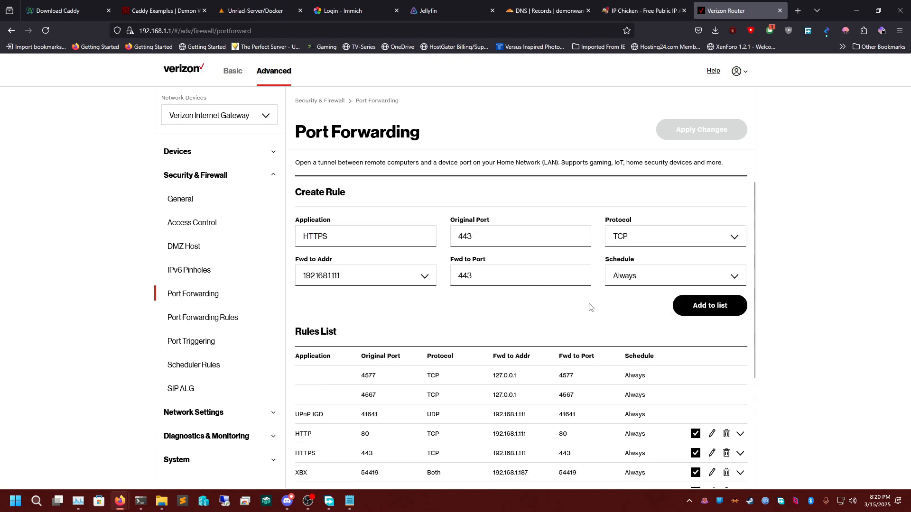
- Change the rule form to application HTTP with original port and forward port 80, keeping the schedule at Always
{"action": "double_click", "coordinate": [480, 236]}
{"action": "left_click", "coordinate": [360, 236]}
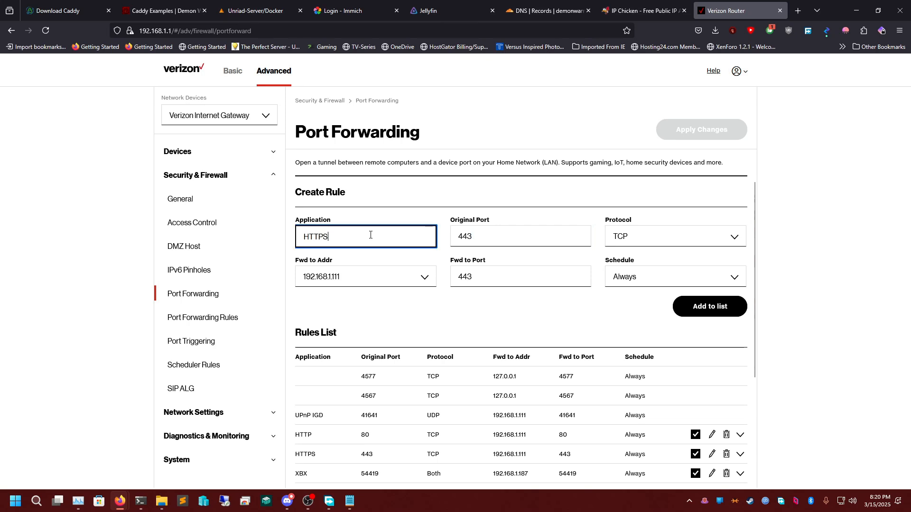
{"action": "key", "text": "BackSpace"}
{"action": "key", "text": "Tab"}
{"action": "type", "text": "80"}
{"action": "key", "text": "Tab"}
{"action": "key", "text": "Tab"}
{"action": "key", "text": "Tab"}
{"action": "type", "text": "80"}
{"action": "key", "text": "Tab"}
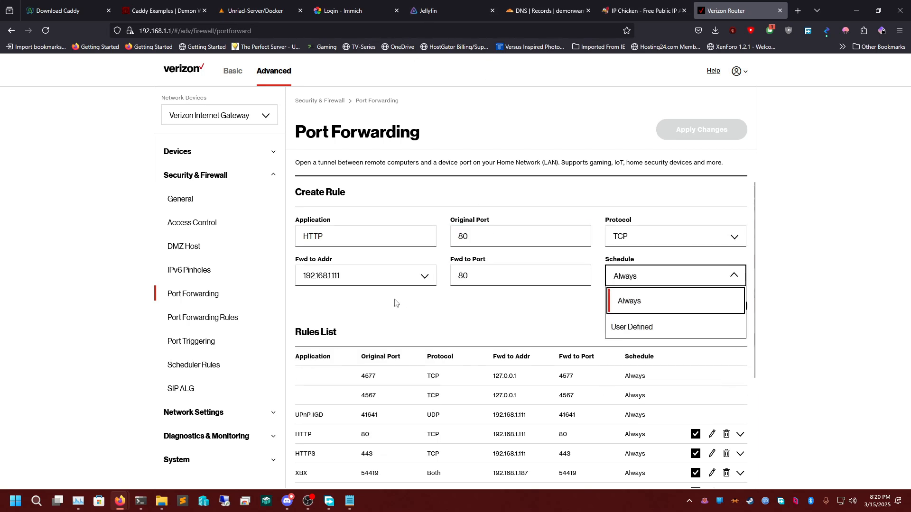
{"action": "left_click", "coordinate": [399, 302]}
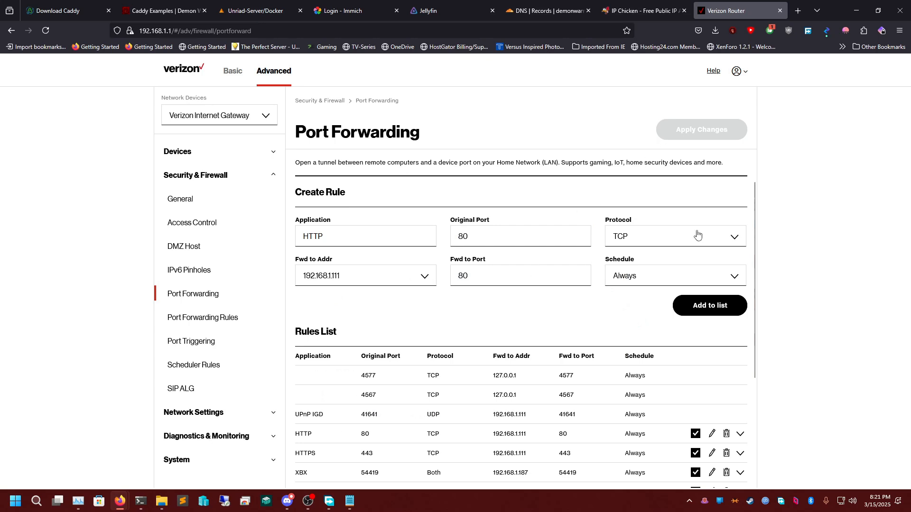
{"action": "scroll", "coordinate": [617, 257], "scroll_direction": "down", "scroll_amount": 1}
{"action": "scroll", "coordinate": [600, 238], "scroll_direction": "up", "scroll_amount": 1}
{"action": "scroll", "coordinate": [593, 293], "scroll_direction": "down", "scroll_amount": 3}
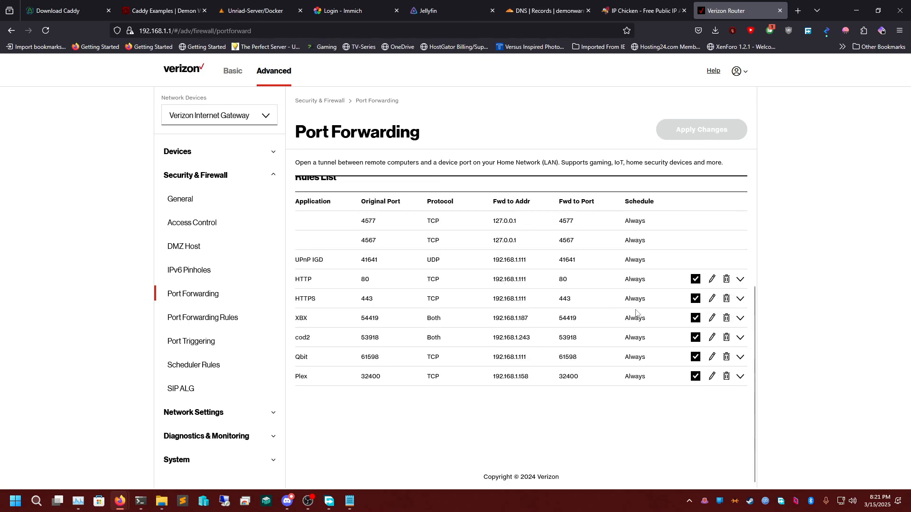
{"action": "scroll", "coordinate": [636, 311], "scroll_direction": "up", "scroll_amount": 3}
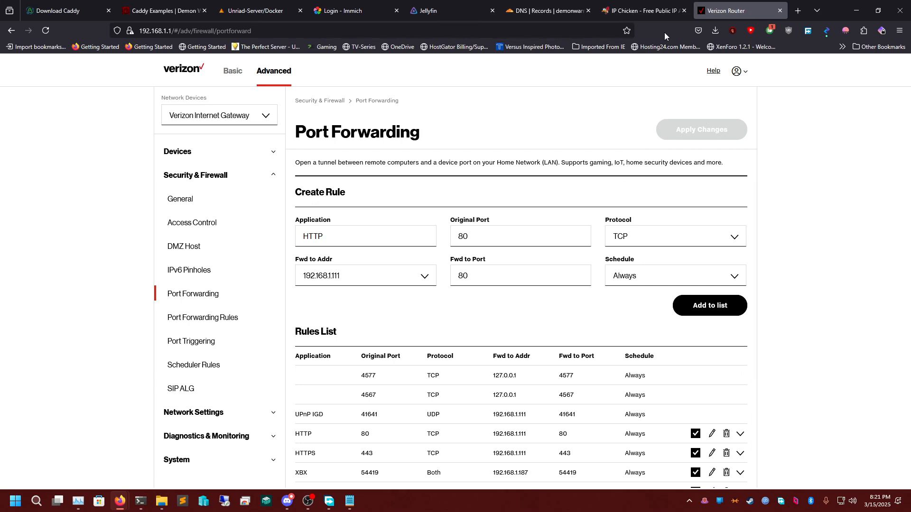
- Open portchecker.co in a new browser tab
{"action": "left_click", "coordinate": [798, 10]}
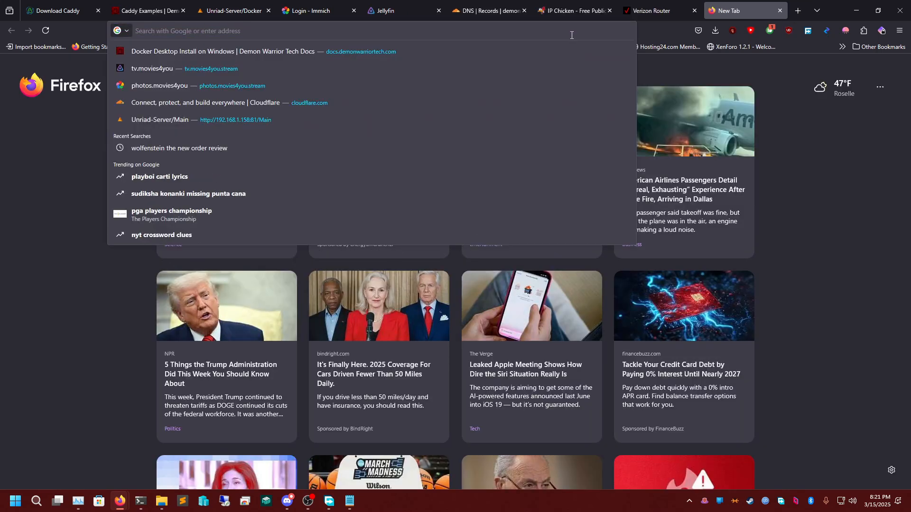
{"action": "type", "text": "192.16"}
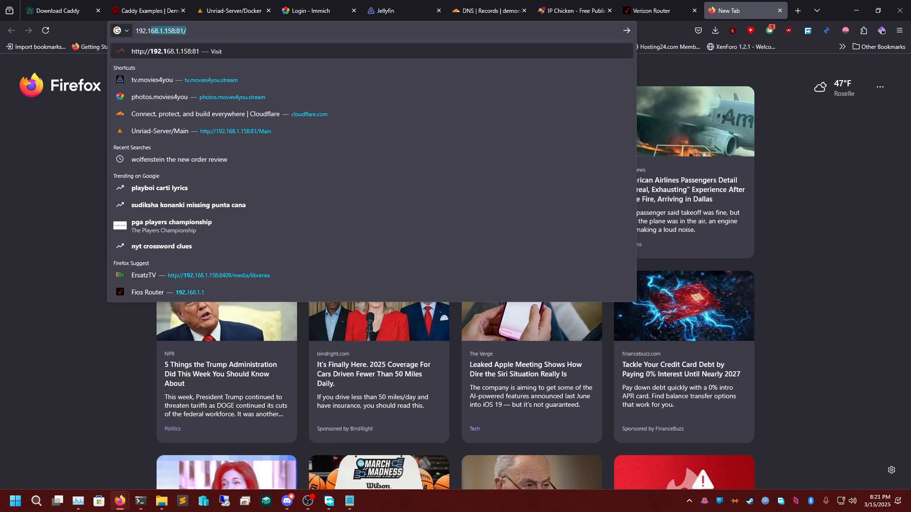
{"action": "key", "text": "BackSpace"}
{"action": "key", "text": "BackSpace"}
{"action": "key", "text": "BackSpace"}
{"action": "key", "text": "BackSpace"}
{"action": "key", "text": "BackSpace"}
{"action": "key", "text": "BackSpace"}
{"action": "key", "text": "BackSpace"}
{"action": "type", "text": "PORTCHECKER.C"}
{"action": "key", "text": "Return"}
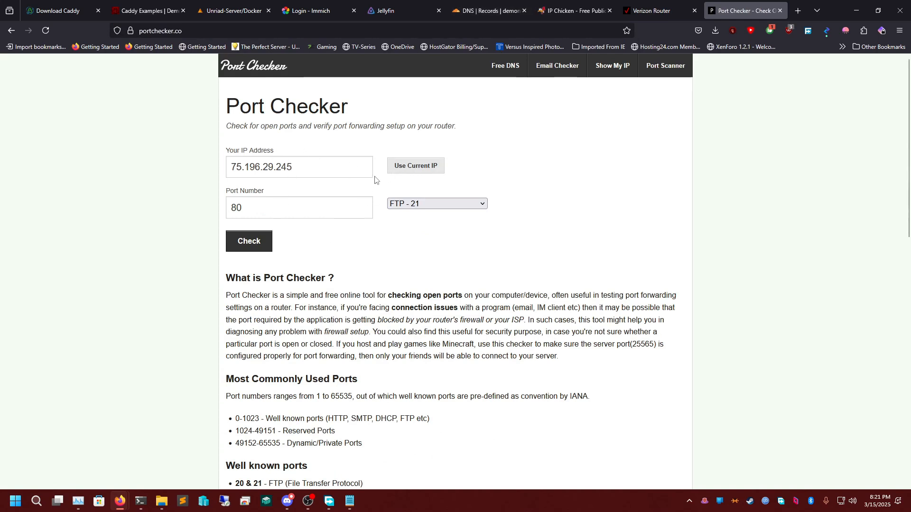
- Check ports 80 and 443 on the current public IP address with Port Checker
{"action": "left_click", "coordinate": [257, 243]}
{"action": "double_click", "coordinate": [276, 208]}
{"action": "type", "text": "443"}
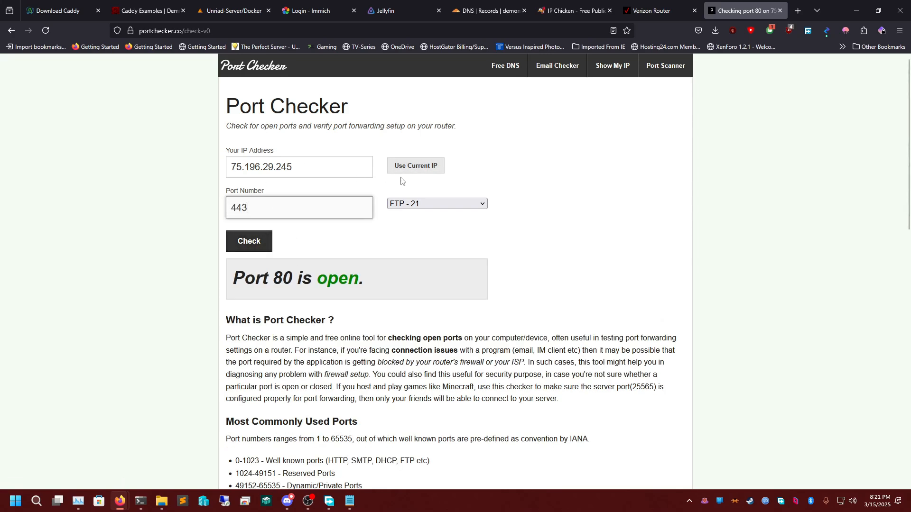
{"action": "left_click", "coordinate": [252, 241]}
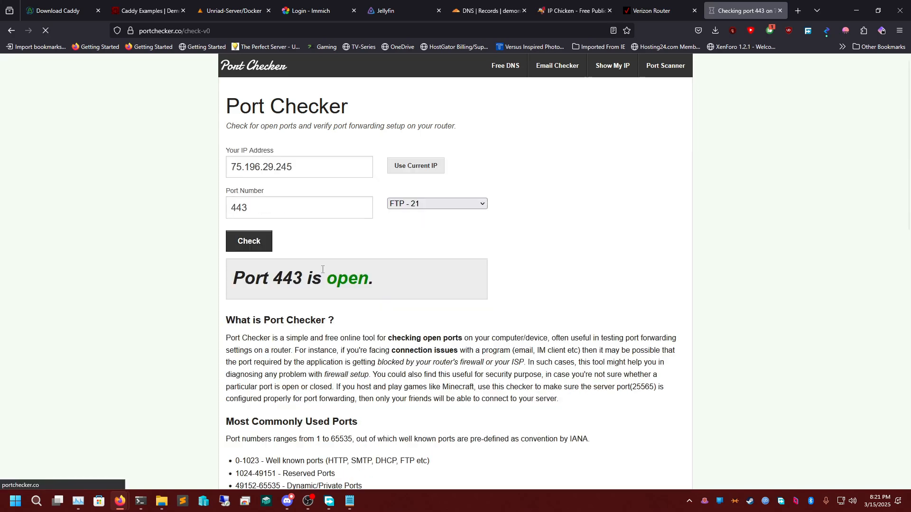
{"action": "double_click", "coordinate": [298, 208]}
{"action": "left_click", "coordinate": [321, 204]}
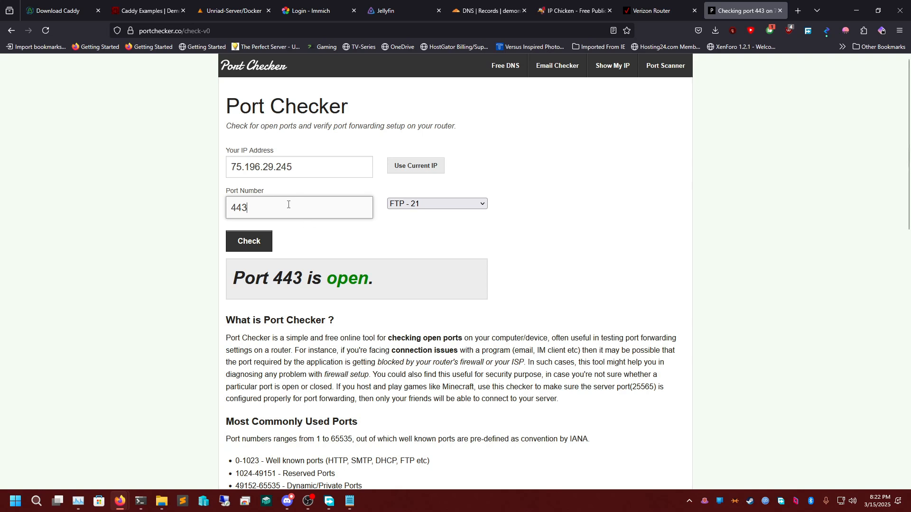
{"action": "double_click", "coordinate": [287, 208]}
{"action": "left_click", "coordinate": [323, 232]}
{"action": "double_click", "coordinate": [279, 204]}
{"action": "left_click", "coordinate": [328, 208]}
{"action": "left_click", "coordinate": [402, 247]}
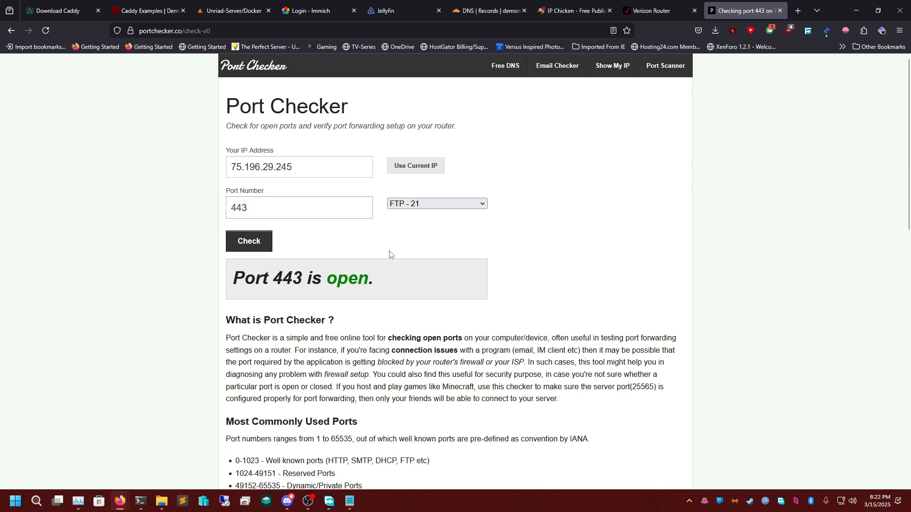
{"action": "double_click", "coordinate": [283, 208]}
{"action": "left_click", "coordinate": [411, 227]}
{"action": "double_click", "coordinate": [313, 212]}
{"action": "left_click", "coordinate": [399, 238]}
{"action": "double_click", "coordinate": [331, 216]}
{"action": "left_click", "coordinate": [325, 241]}
{"action": "double_click", "coordinate": [294, 209]}
{"action": "left_click", "coordinate": [312, 245]}
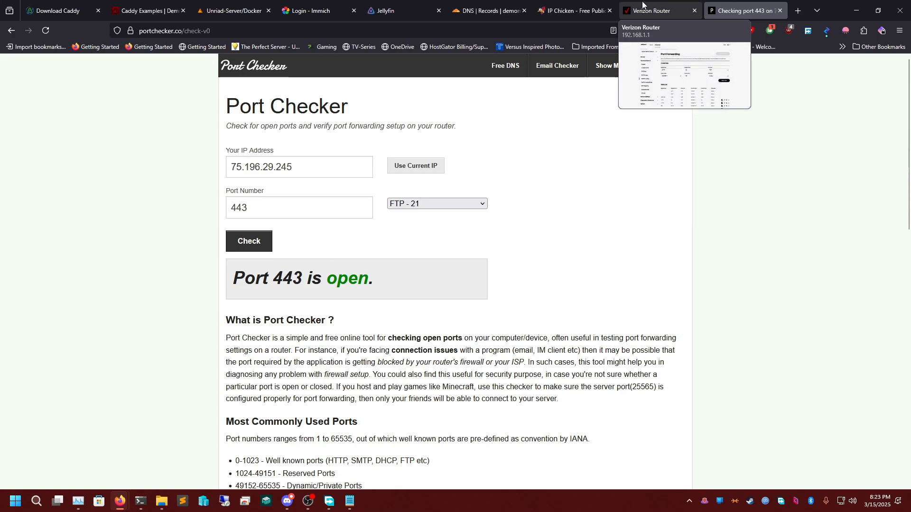
- Close the Port Checker tab and minimize the browser to the desktop
{"action": "left_click", "coordinate": [674, 11]}
{"action": "left_click", "coordinate": [741, 11]}
{"action": "left_click", "coordinate": [782, 11]}
{"action": "left_click", "coordinate": [855, 10]}
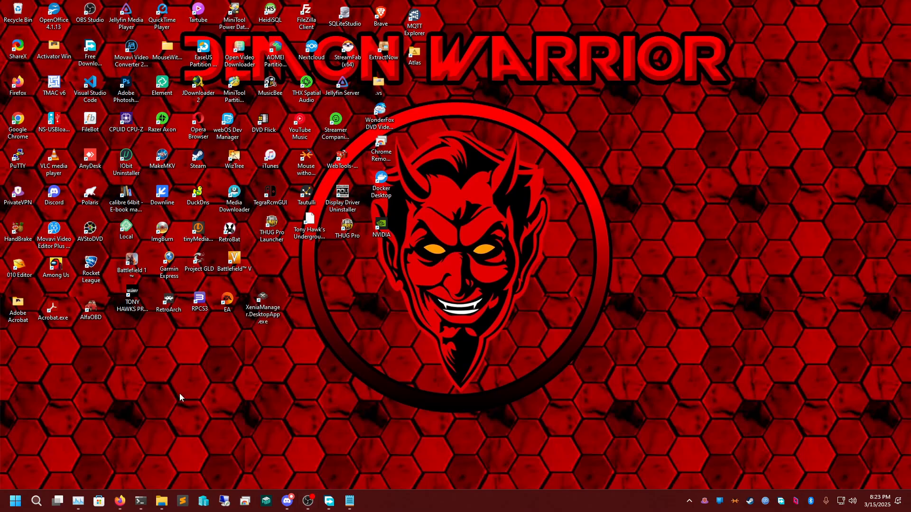
- Search Windows for the firewall, open Windows Defender Firewall with Advanced Security and show its inbound rules
{"action": "left_click", "coordinate": [11, 501]}
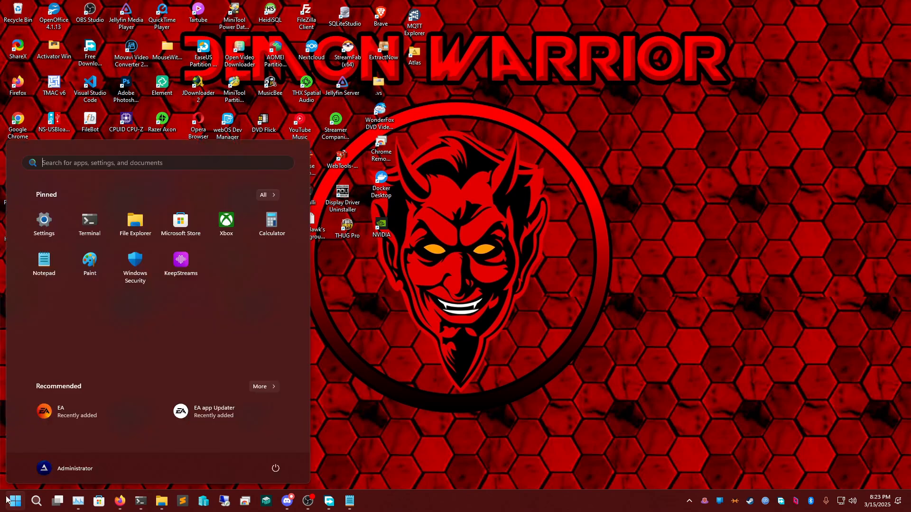
{"action": "type", "text": "firewa"}
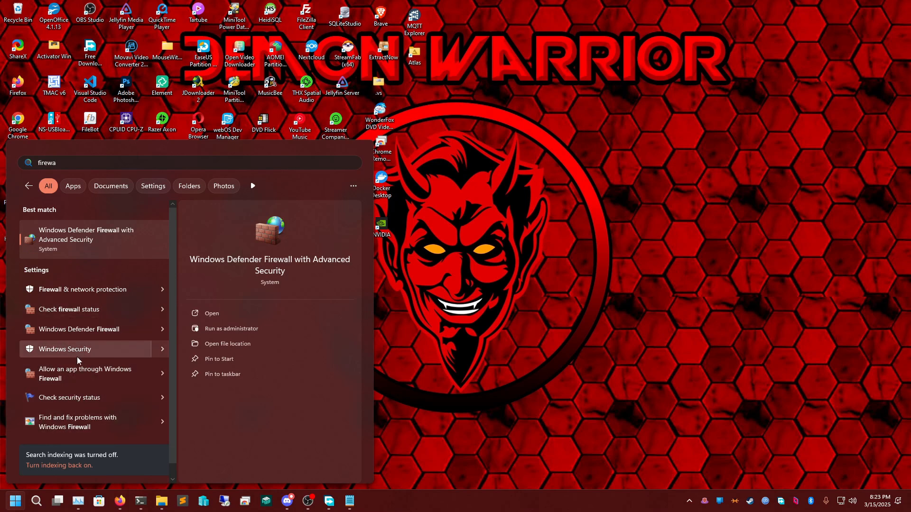
{"action": "left_click", "coordinate": [119, 243]}
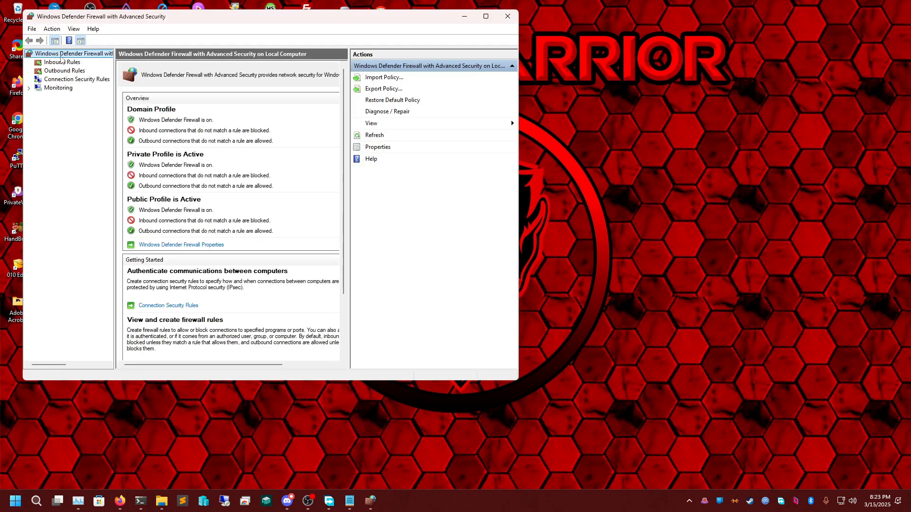
{"action": "left_click", "coordinate": [76, 63]}
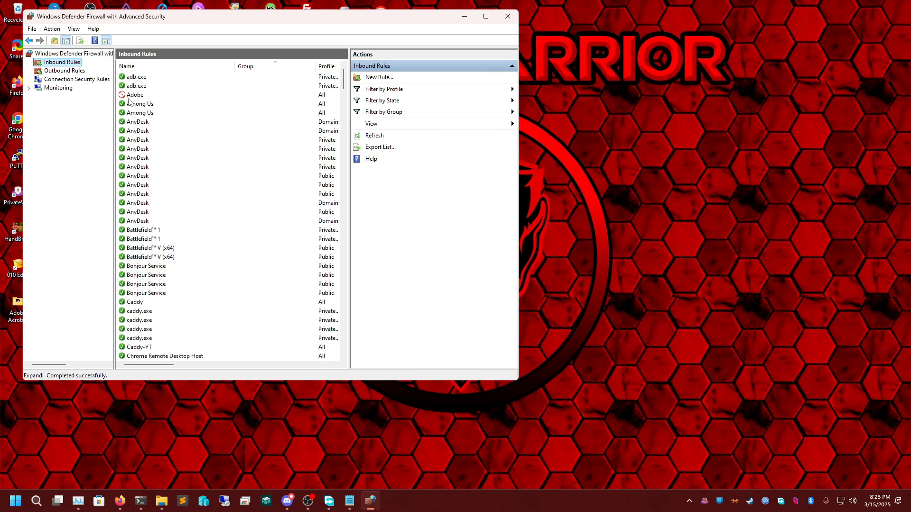
- Start a new inbound port rule for TCP with the specific local ports 80, 443, 2019
{"action": "right_click", "coordinate": [70, 62]}
{"action": "left_click", "coordinate": [114, 67]}
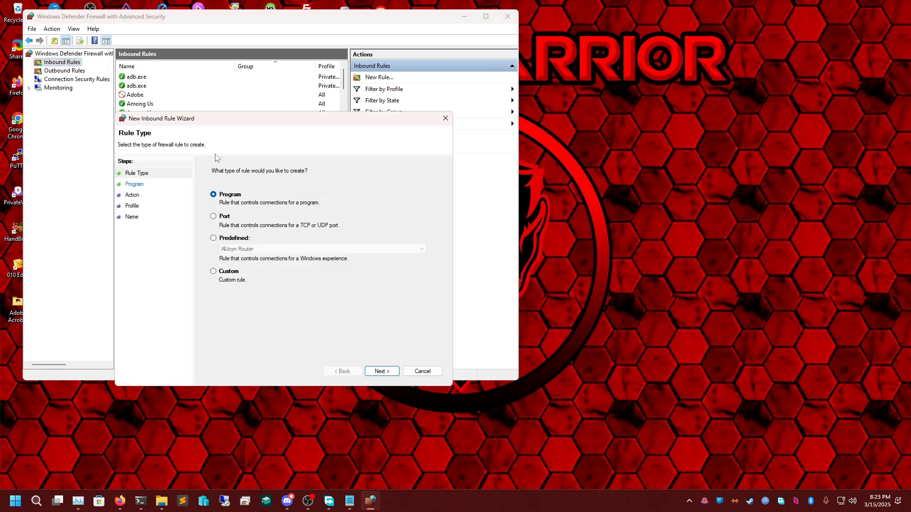
{"action": "left_click", "coordinate": [225, 217]}
{"action": "left_click", "coordinate": [382, 372]}
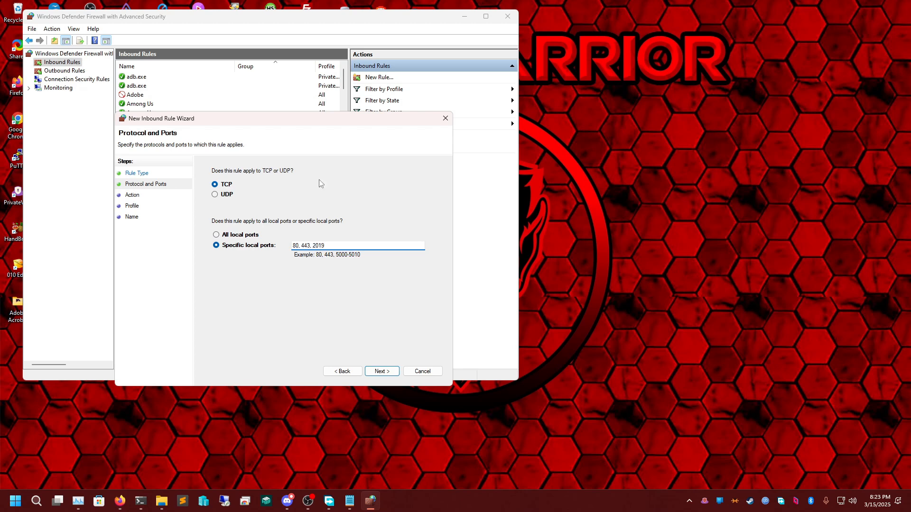
{"action": "double_click", "coordinate": [294, 246]}
{"action": "double_click", "coordinate": [310, 245]}
{"action": "double_click", "coordinate": [343, 246]}
{"action": "left_click", "coordinate": [384, 371]}
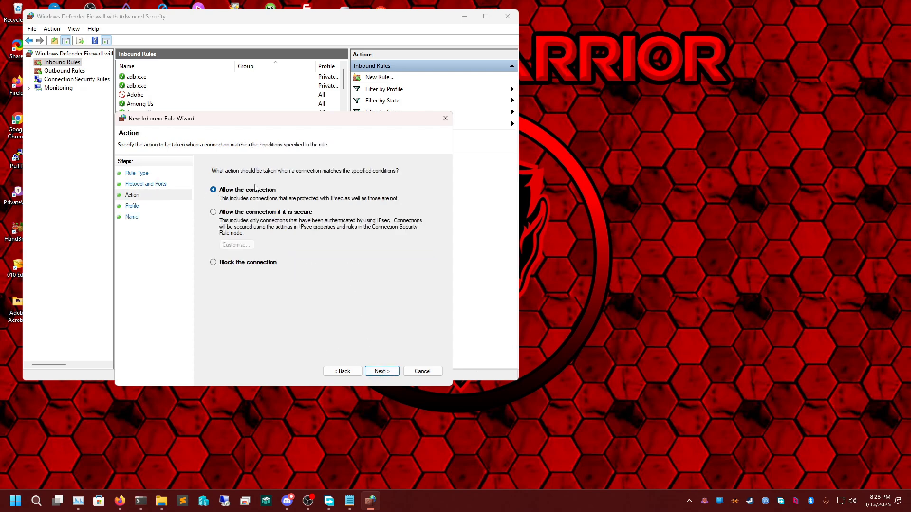
- Allow the connection, keep the default profiles and finish the inbound rule with the name Caddy
{"action": "left_click", "coordinate": [382, 371]}
{"action": "left_click", "coordinate": [382, 371]}
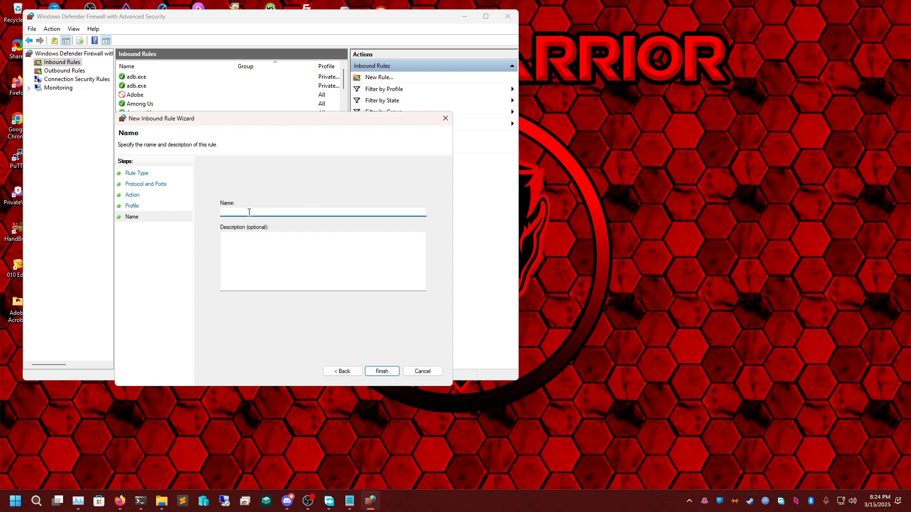
{"action": "type", "text": "Caddy"}
{"action": "key", "text": "Return"}
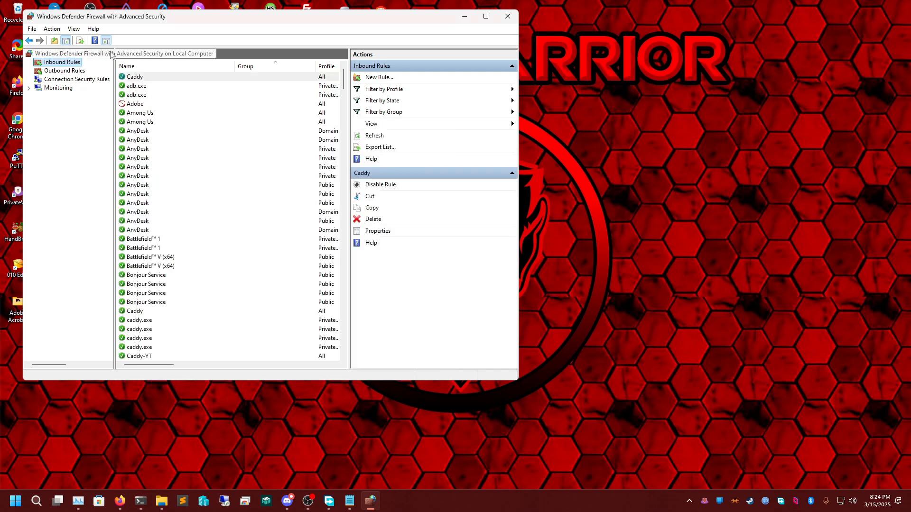
- Delete the newly added duplicate Caddy rule from the start of the inbound rules list and minimize the firewall window
{"action": "scroll", "coordinate": [163, 120], "scroll_direction": "down", "scroll_amount": 2}
{"action": "scroll", "coordinate": [163, 120], "scroll_direction": "up", "scroll_amount": 2}
{"action": "key", "text": "c"}
{"action": "key", "text": "i"}
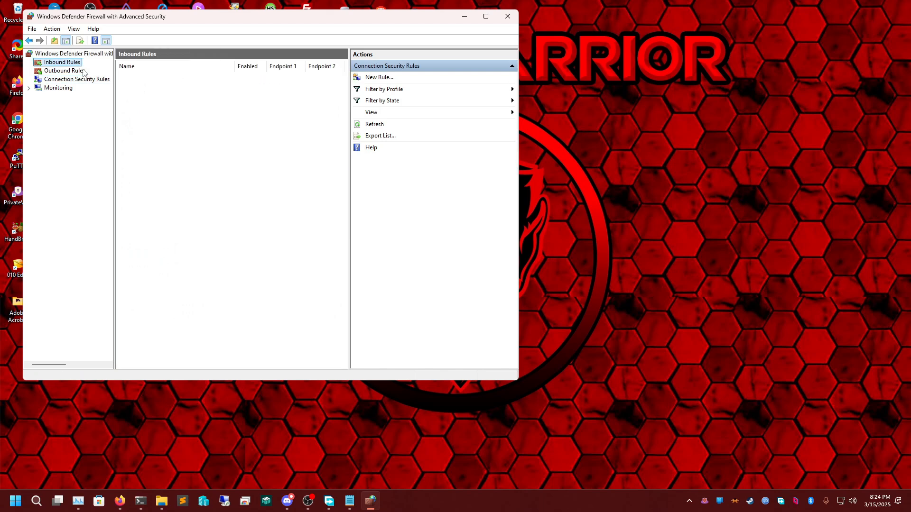
{"action": "key", "text": "c"}
{"action": "key", "text": "c"}
{"action": "key", "text": "c"}
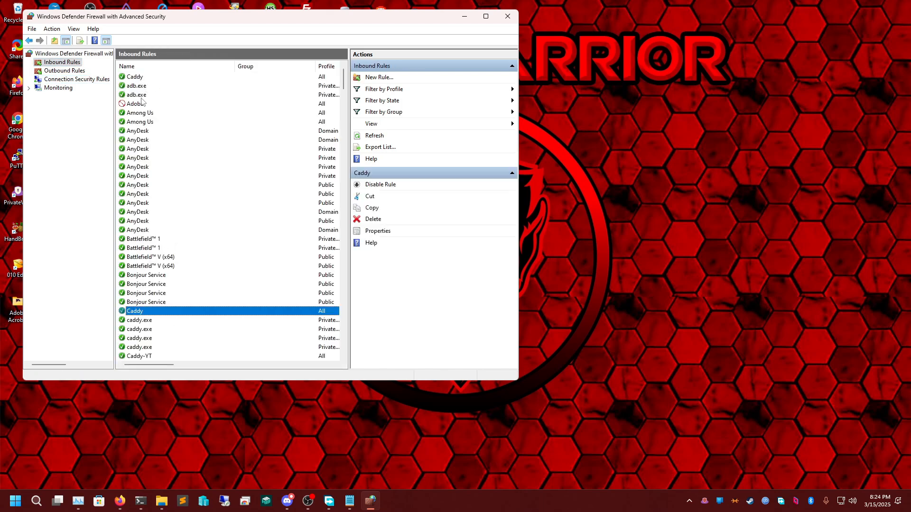
{"action": "right_click", "coordinate": [139, 78]}
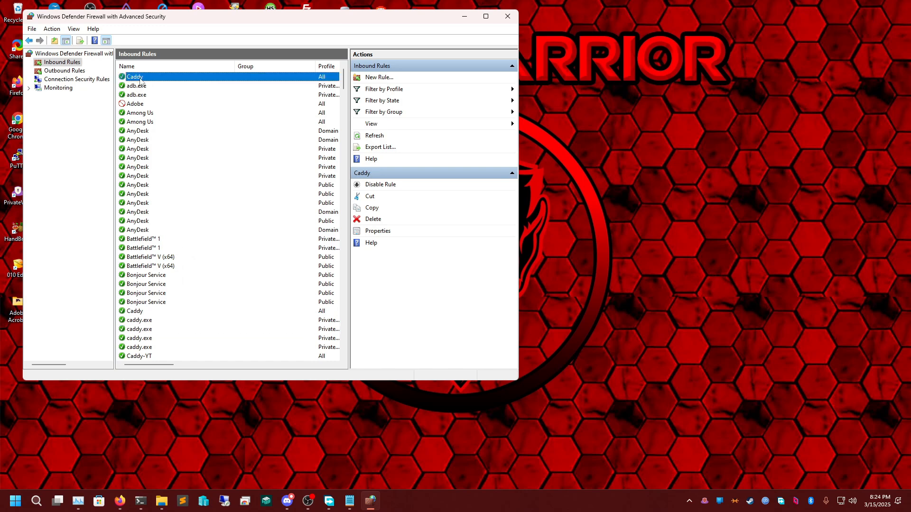
{"action": "left_click", "coordinate": [172, 120]}
{"action": "left_click", "coordinate": [468, 284]}
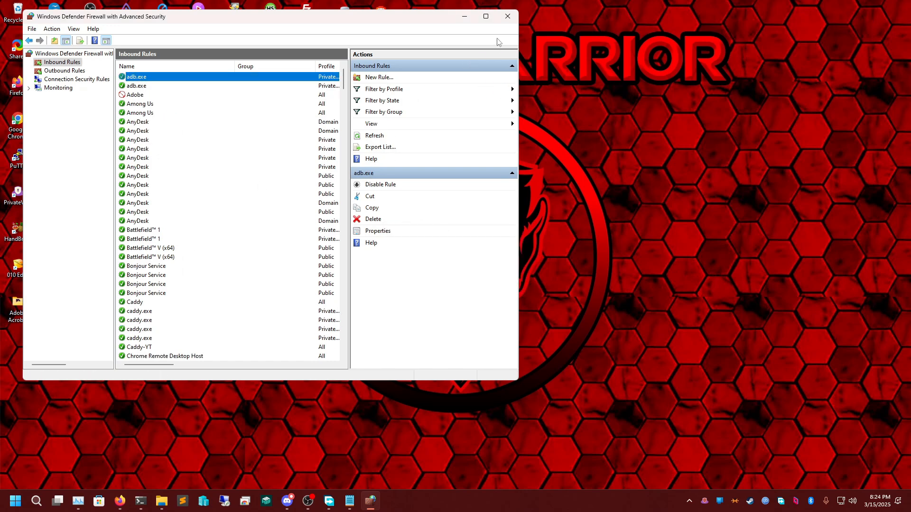
{"action": "left_click", "coordinate": [464, 16]}
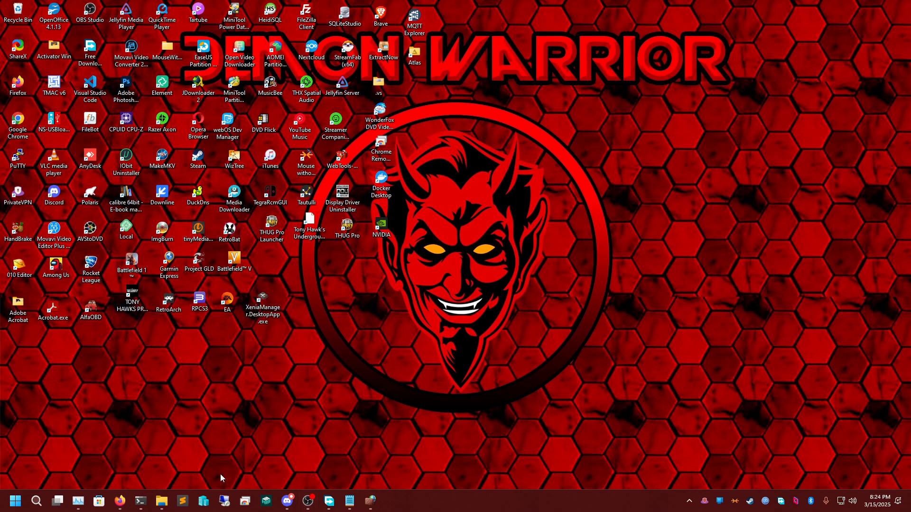
- Bring up PowerShell, then save and close the Caddyfile in Notepad and close Notepad
{"action": "left_click", "coordinate": [140, 501]}
{"action": "left_click", "coordinate": [345, 506]}
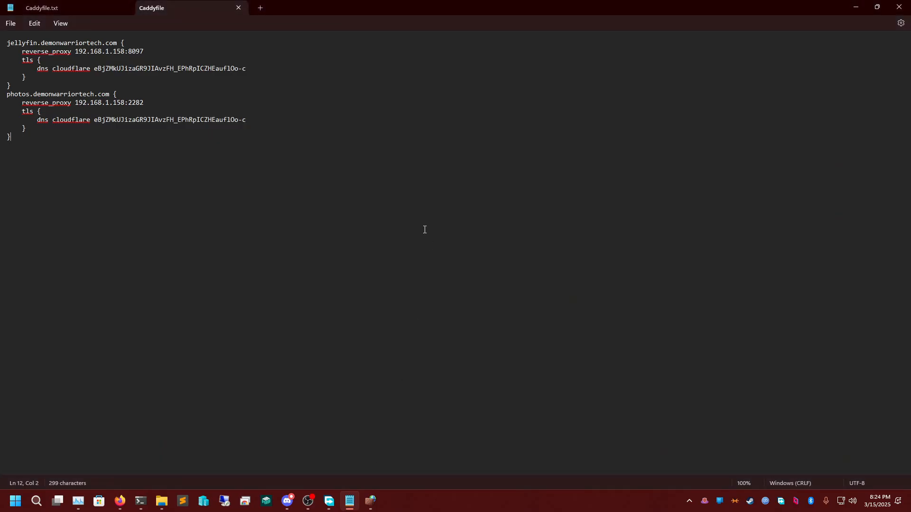
{"action": "left_click", "coordinate": [238, 7]}
{"action": "left_click", "coordinate": [518, 267]}
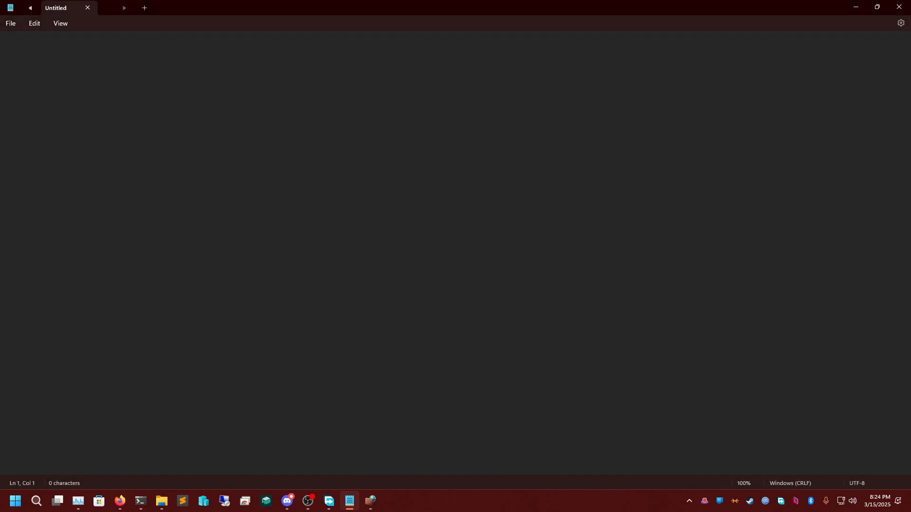
{"action": "left_click", "coordinate": [899, 7]}
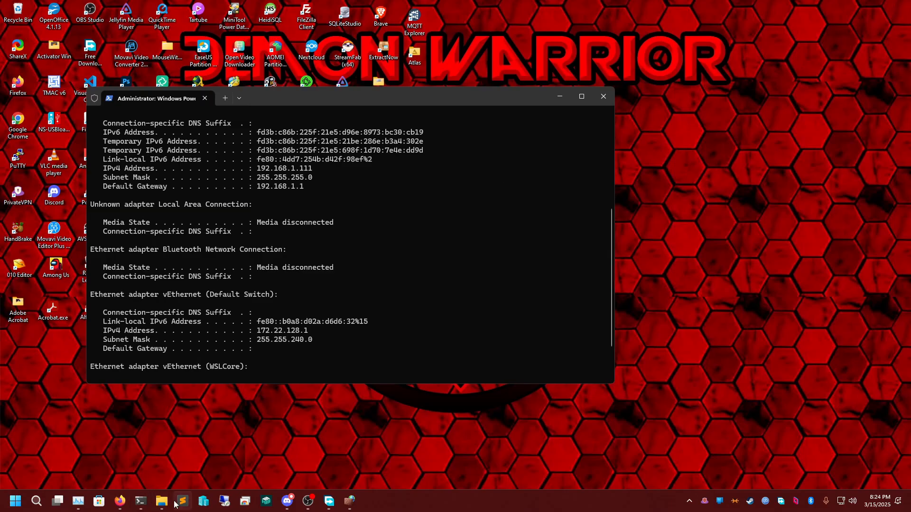
- Open the Caddyfile from the caddy2 folder in Notepad to check its saved contents, and close it
{"action": "mouse_move", "coordinate": [161, 502]}
{"action": "left_click", "coordinate": [218, 460]}
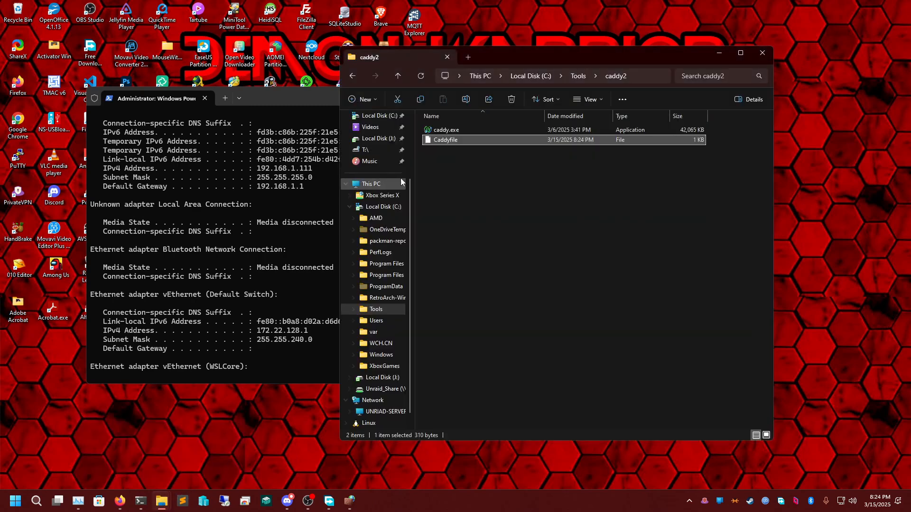
{"action": "double_click", "coordinate": [462, 139]}
{"action": "scroll", "coordinate": [417, 304], "scroll_direction": "down", "scroll_amount": 3}
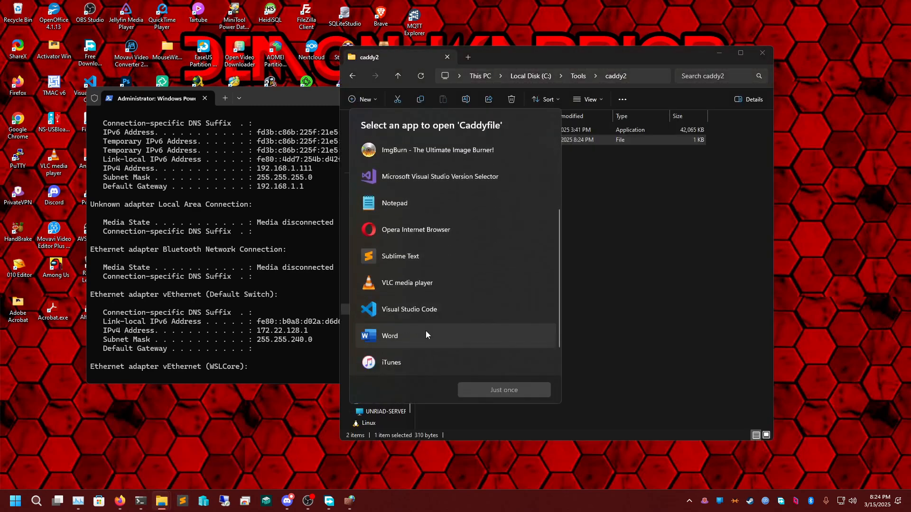
{"action": "double_click", "coordinate": [404, 204]}
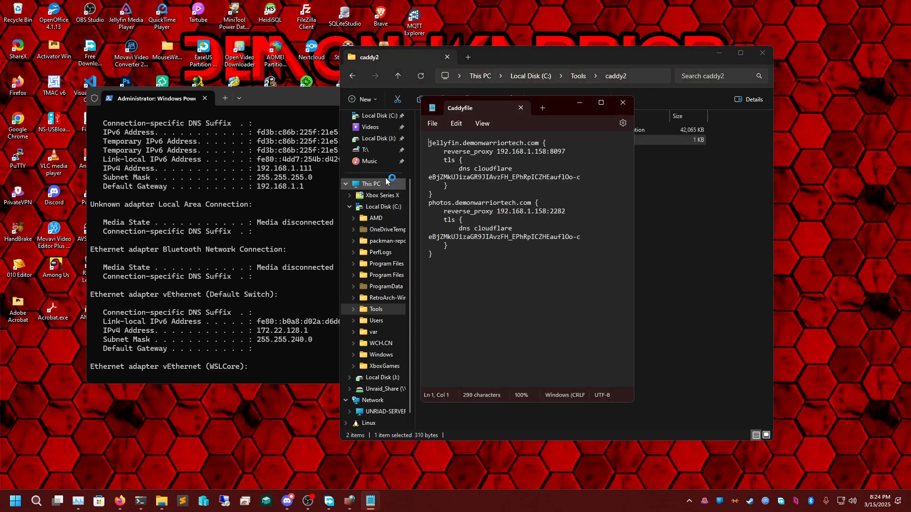
{"action": "left_click", "coordinate": [623, 103]}
- Copy the caddy2 folder path and change the PowerShell directory to C:\Tools\caddy2
{"action": "left_click", "coordinate": [571, 171]}
{"action": "left_click", "coordinate": [311, 265]}
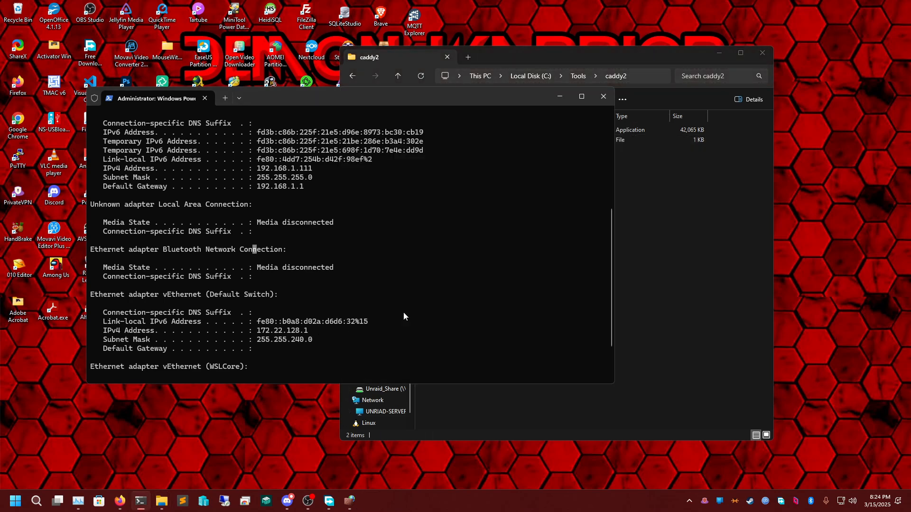
{"action": "scroll", "coordinate": [403, 312], "scroll_direction": "down", "scroll_amount": 2}
{"action": "left_click", "coordinate": [685, 228]}
{"action": "left_click", "coordinate": [645, 75]}
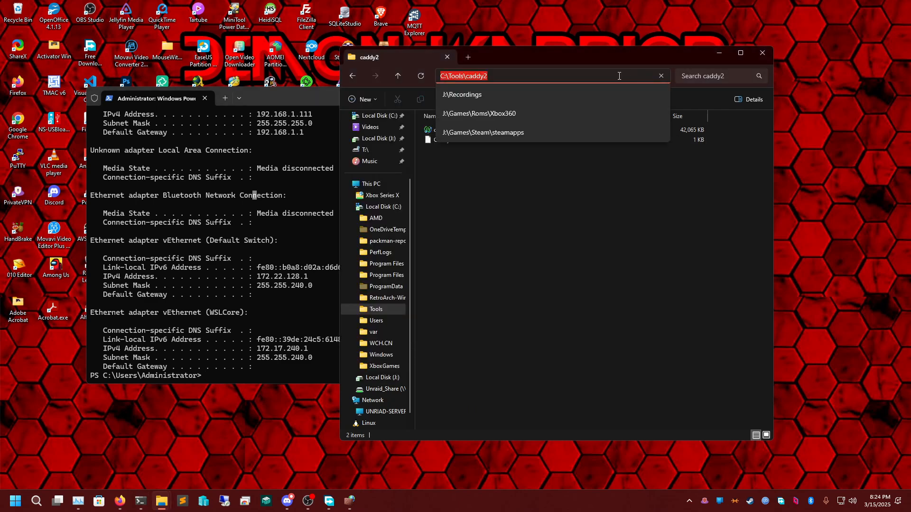
{"action": "key", "text": "Escape"}
{"action": "left_click", "coordinate": [180, 289]}
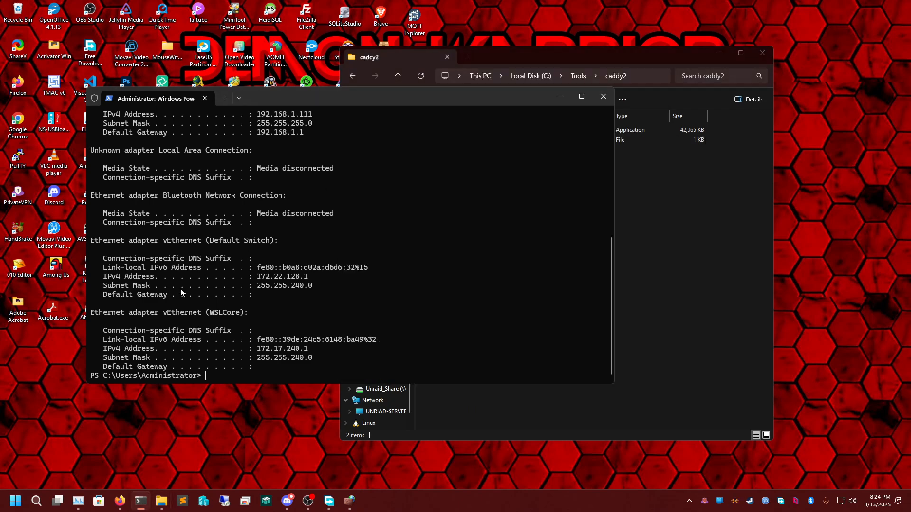
{"action": "type", "text": "cd"}
{"action": "type", "text": "C:\\Tools\\caddy2"}
{"action": "key", "text": "Return"}
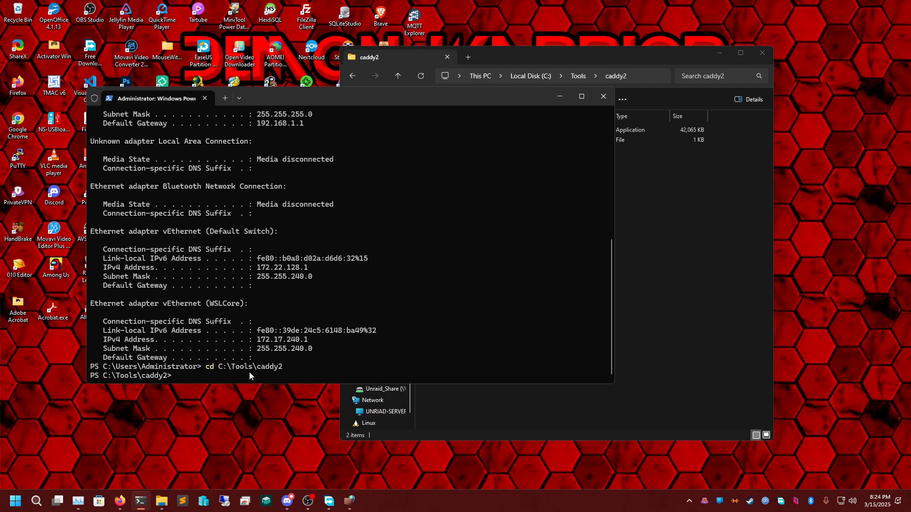
- Enter the command ./caddy run --config Caddyfile at the PowerShell prompt without running it
{"action": "type", "text": "caddy"}
{"action": "key", "text": "BackSpace"}
{"action": "key", "text": "BackSpace"}
{"action": "type", "text": "./caddy run --config Caddyfile"}
{"action": "left_click", "coordinate": [12, 502]}
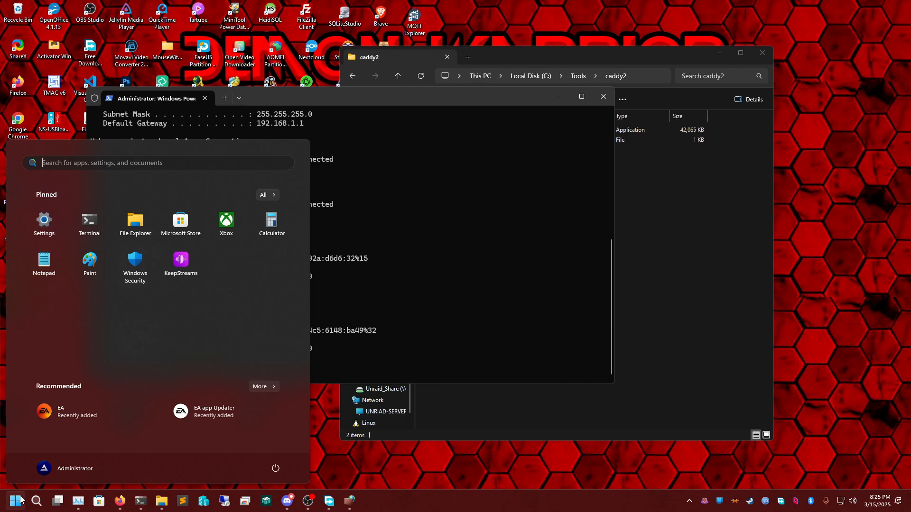
{"action": "left_click", "coordinate": [391, 321]}
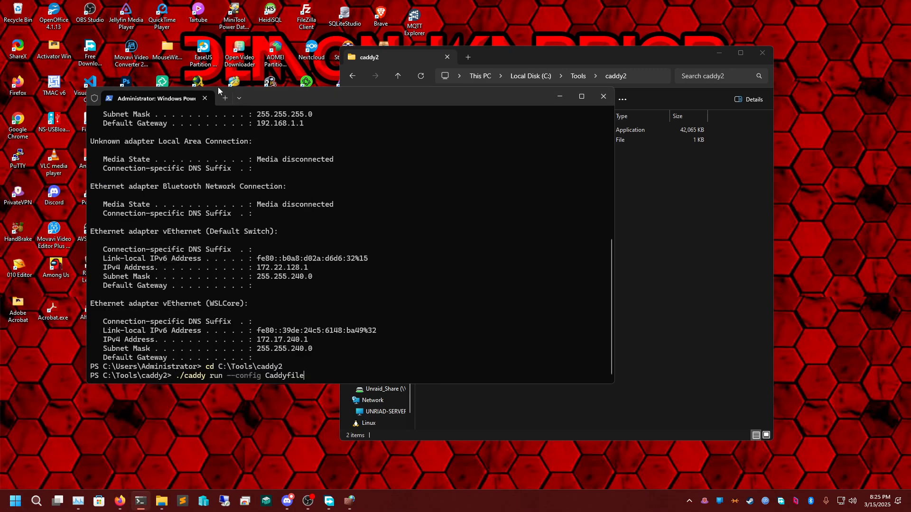
- Stop the existing Caddy service by running nssm stop Caddy in a second PowerShell tab
{"action": "left_click", "coordinate": [227, 99]}
{"action": "type", "text": "nssm "}
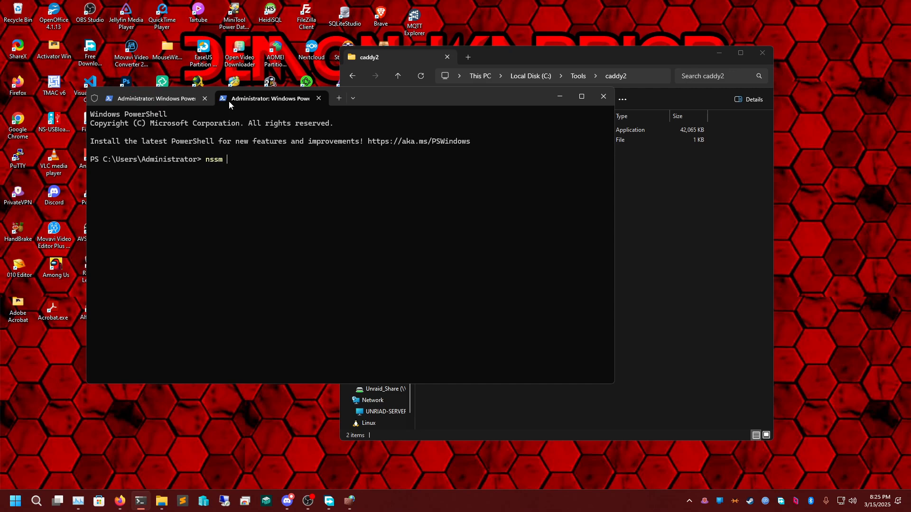
{"action": "type", "text": "stop Caddy"}
{"action": "key", "text": "Return"}
- Run the prepared Caddy command in the first PowerShell tab and allow Caddy network access through Windows Firewall
{"action": "left_click", "coordinate": [176, 99]}
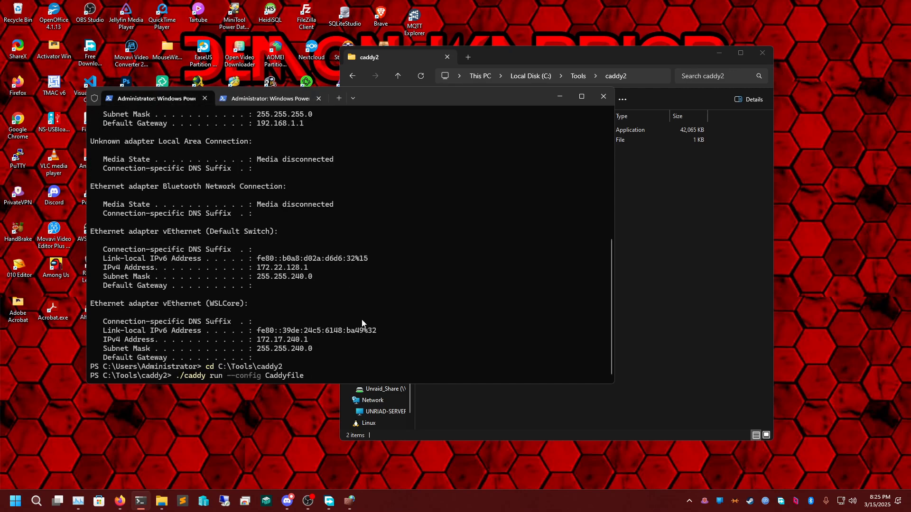
{"action": "key", "text": "Return"}
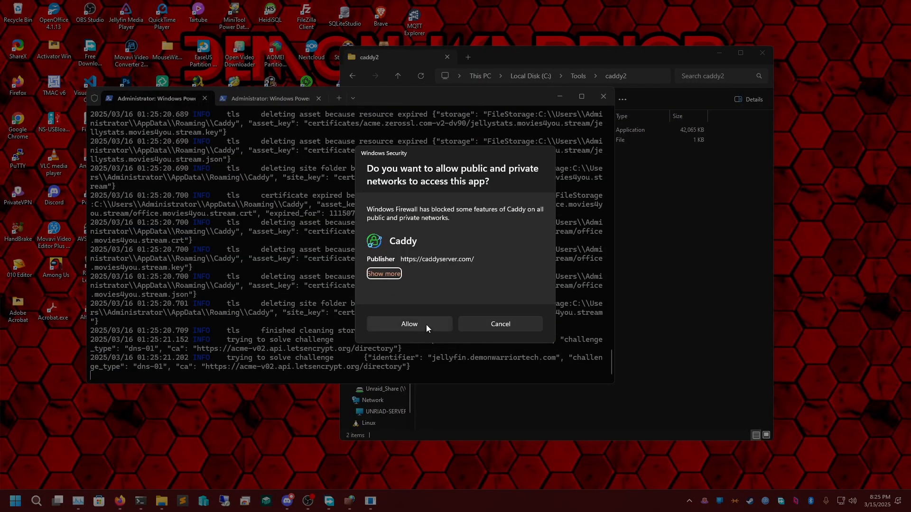
{"action": "left_click", "coordinate": [432, 325]}
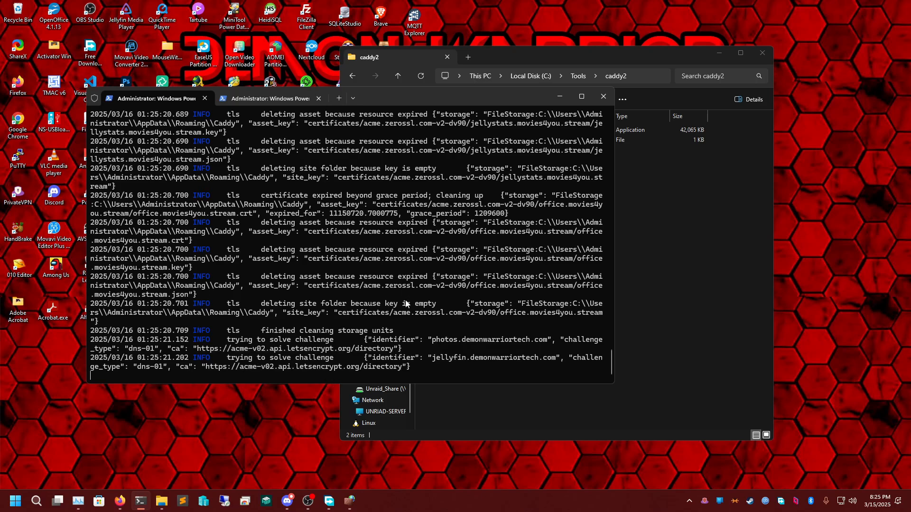
- Examine Caddy's startup log from the run command down to the latest certificate messages
{"action": "scroll", "coordinate": [356, 284], "scroll_direction": "up", "scroll_amount": 12}
{"action": "scroll", "coordinate": [295, 261], "scroll_direction": "up", "scroll_amount": 15}
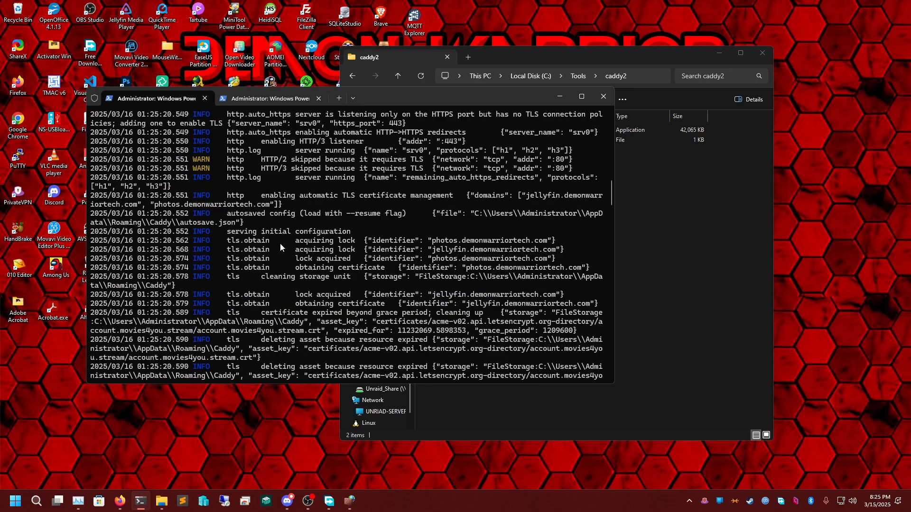
{"action": "scroll", "coordinate": [273, 241], "scroll_direction": "up", "scroll_amount": 11}
{"action": "scroll", "coordinate": [209, 290], "scroll_direction": "down", "scroll_amount": 5}
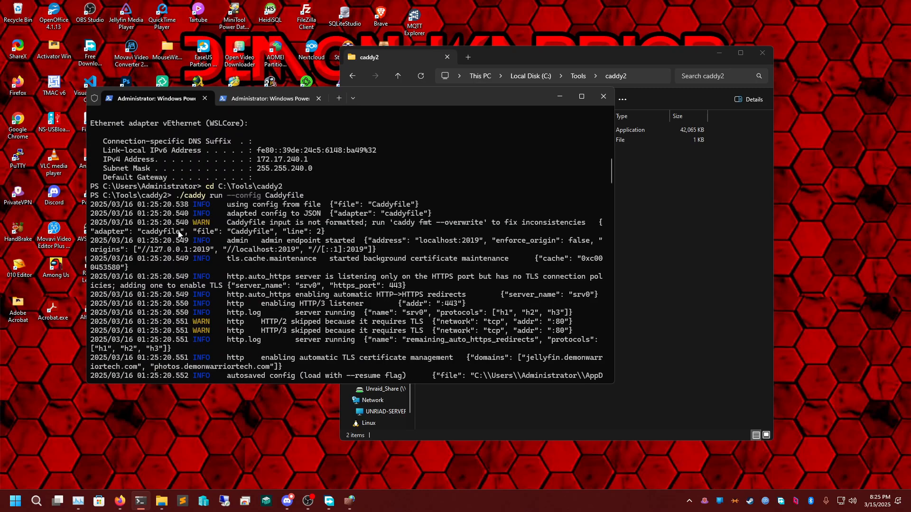
{"action": "scroll", "coordinate": [275, 218], "scroll_direction": "down", "scroll_amount": 6}
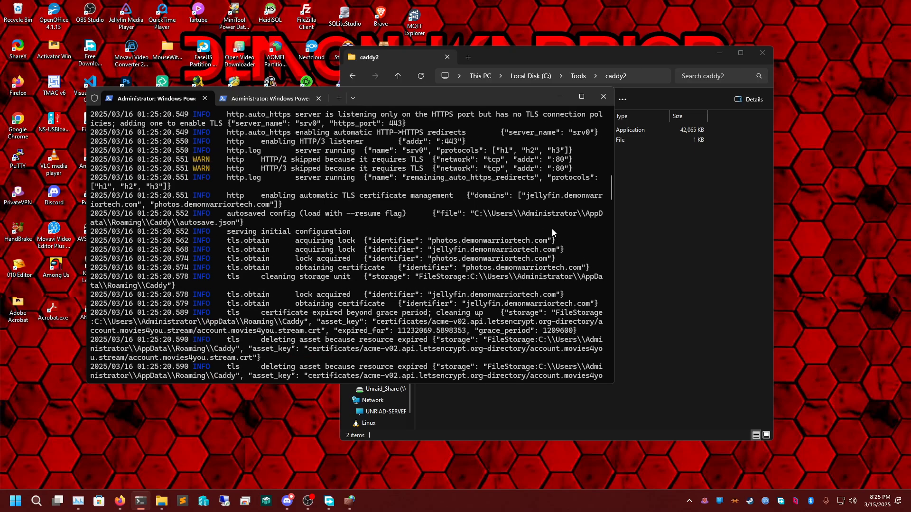
{"action": "scroll", "coordinate": [382, 227], "scroll_direction": "up", "scroll_amount": 4}
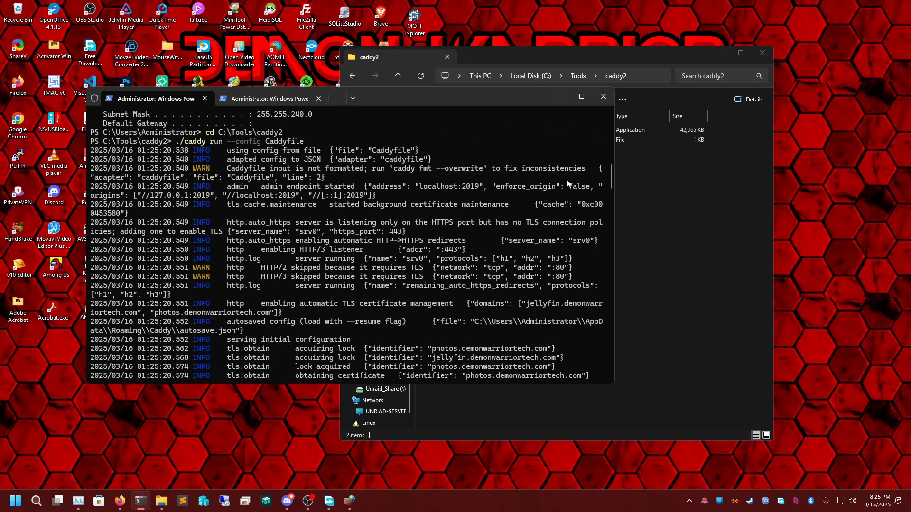
{"action": "left_click_drag", "start_coordinate": [610, 175], "coordinate": [573, 374]}
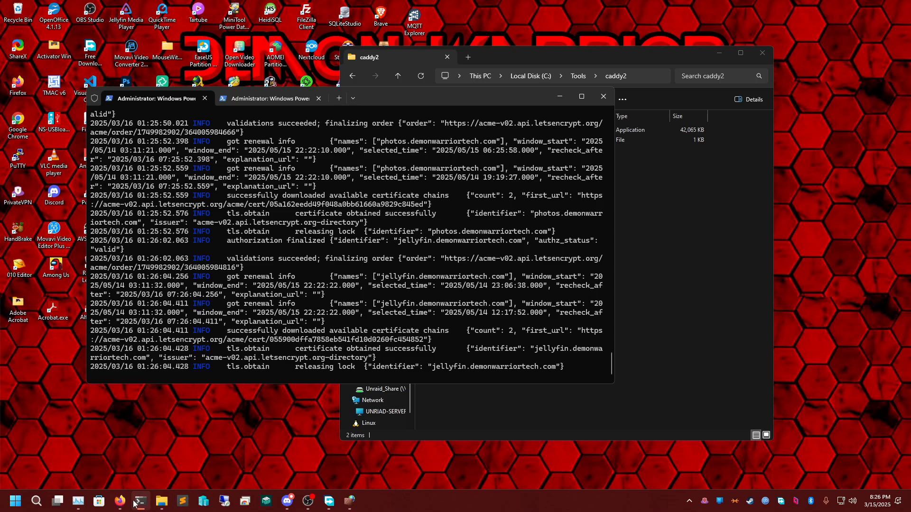
- Check the latest Caddy log output in PowerShell and return to Firefox
{"action": "mouse_move", "coordinate": [129, 503]}
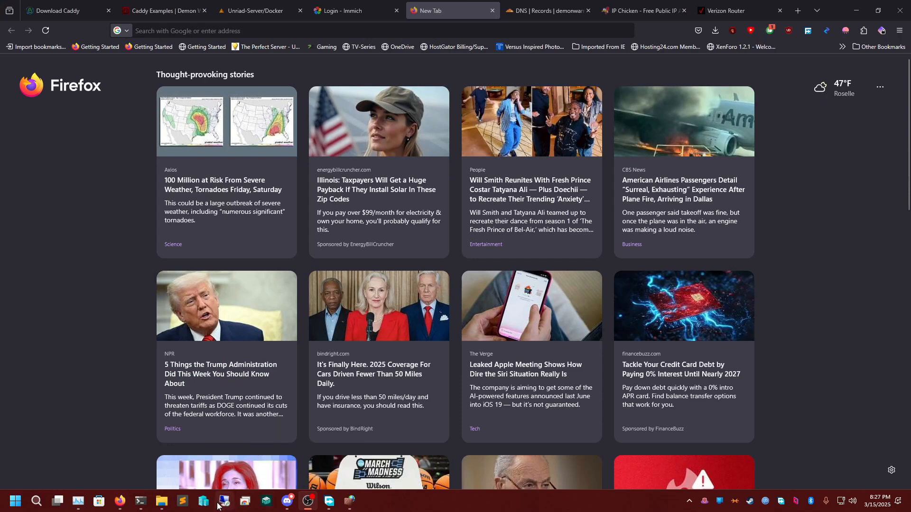
{"action": "left_click", "coordinate": [141, 502]}
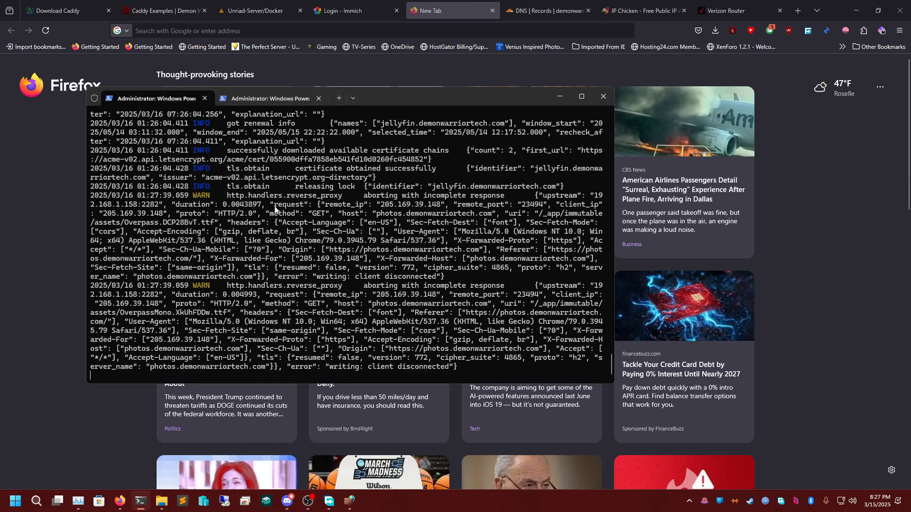
{"action": "left_click", "coordinate": [56, 178]}
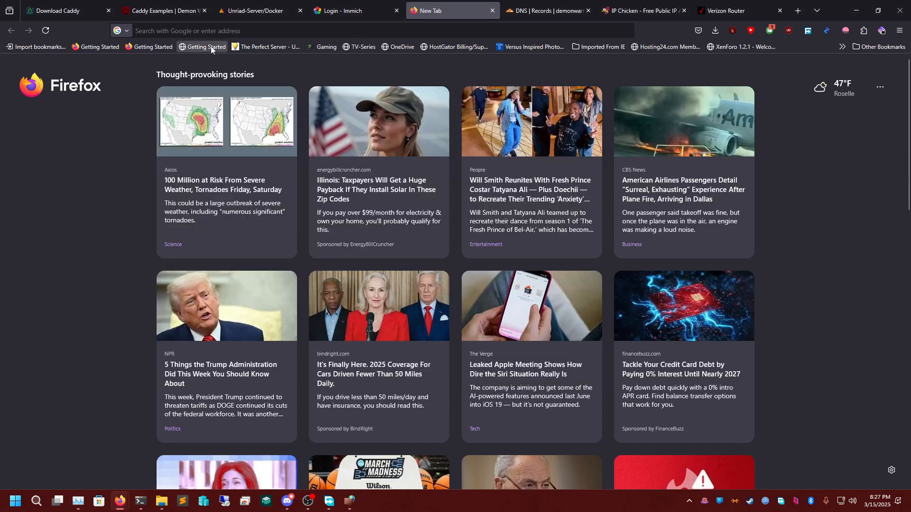
- Load jellyfin.demonwarriortech.com in the new Firefox tab
{"action": "left_click", "coordinate": [223, 30]}
{"action": "type", "text": "jellyfin"}
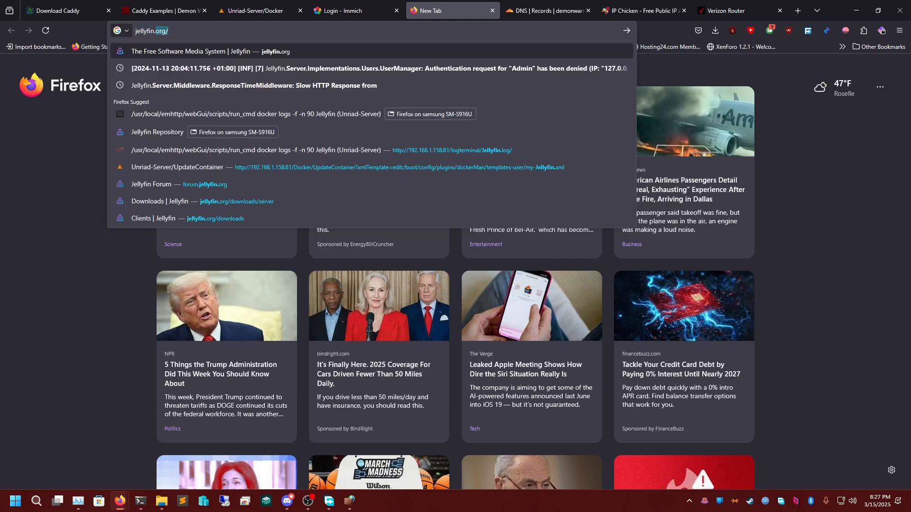
{"action": "type", "text": ".demonwarrior"}
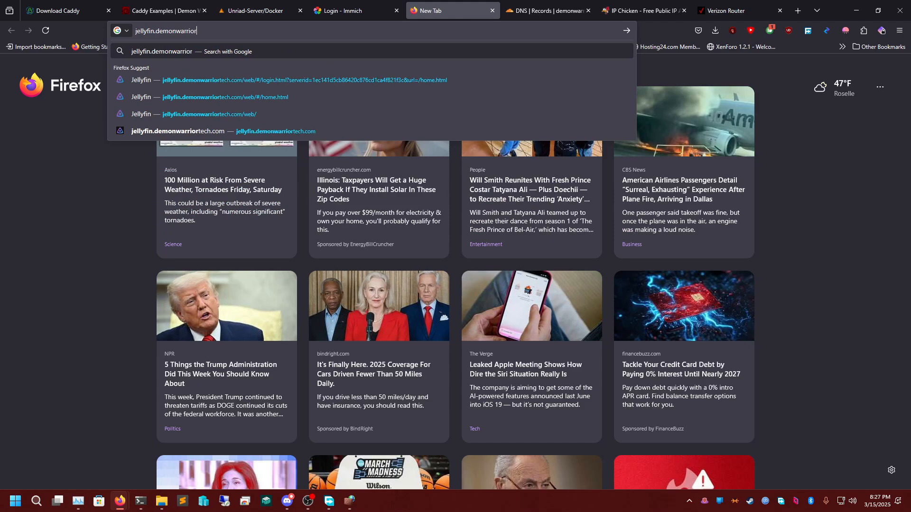
{"action": "type", "text": "tech.com"}
{"action": "key", "text": "Return"}
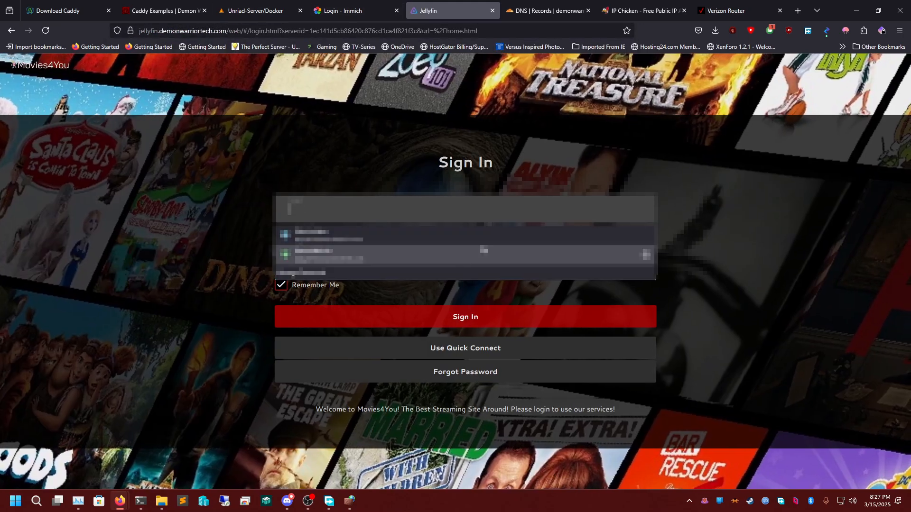
- Sign in to Jellyfin with the test account's username and password
{"action": "left_click", "coordinate": [311, 206]}
{"action": "left_click", "coordinate": [311, 207]}
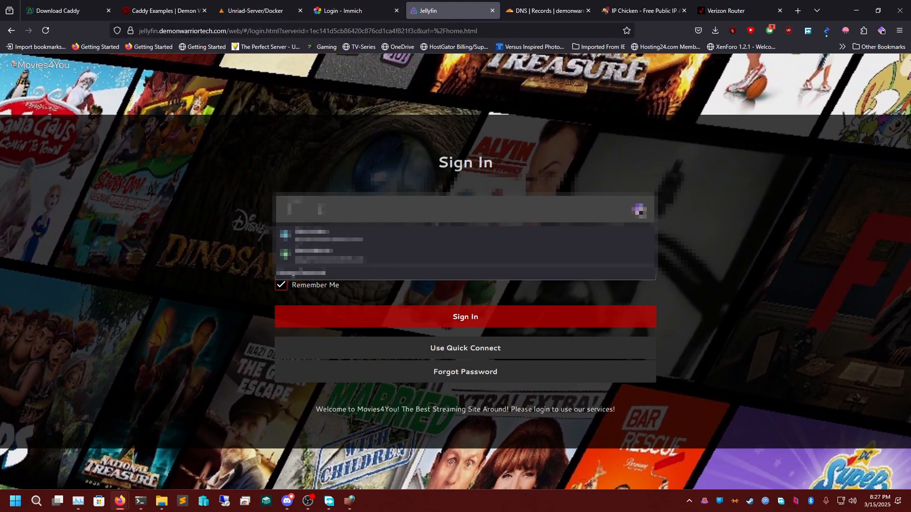
{"action": "type", "text": "testnwarrior"}
{"action": "key", "text": "Tab"}
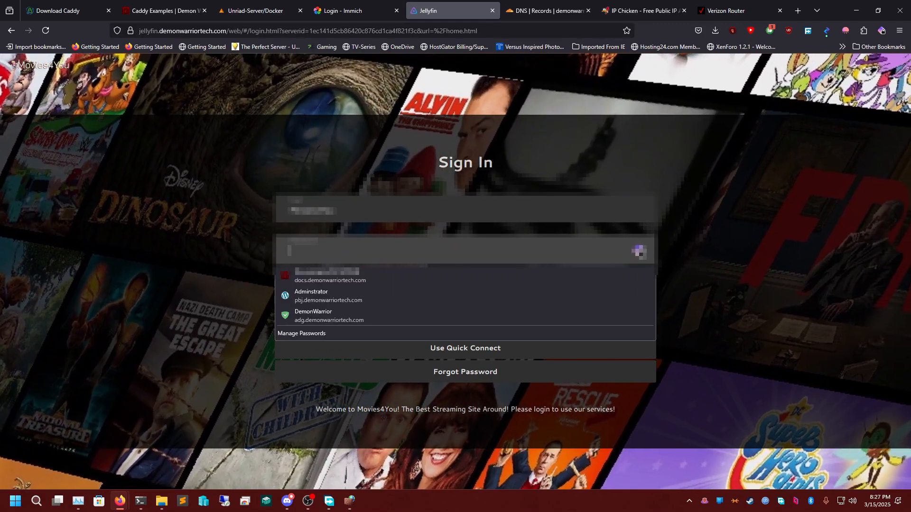
{"action": "type", "text": "•••••••••"}
{"action": "key", "text": "ctrl+a"}
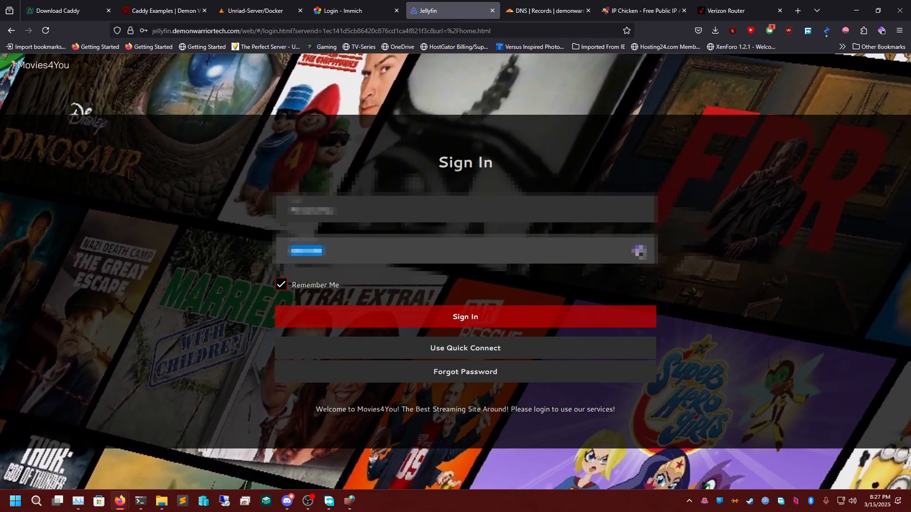
{"action": "type", "text": "•••••••••••••"}
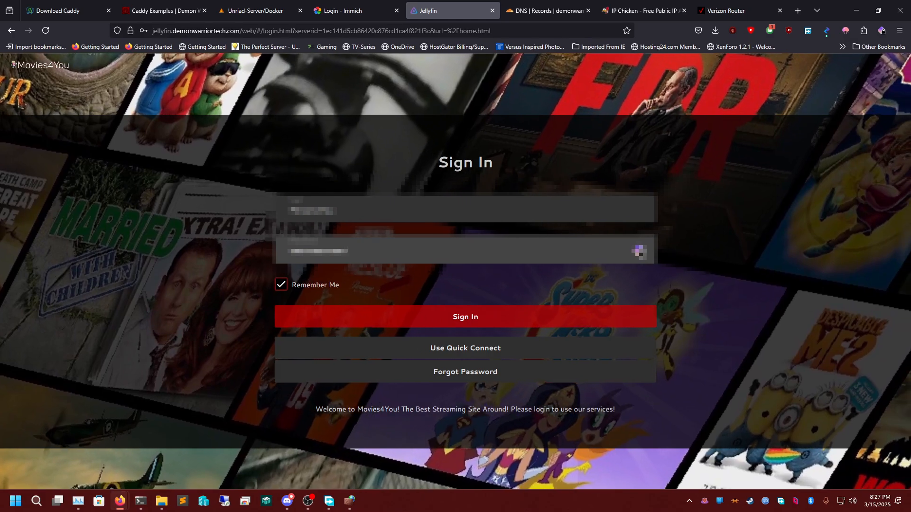
{"action": "key", "text": "Return"}
{"action": "left_click", "coordinate": [271, 131]}
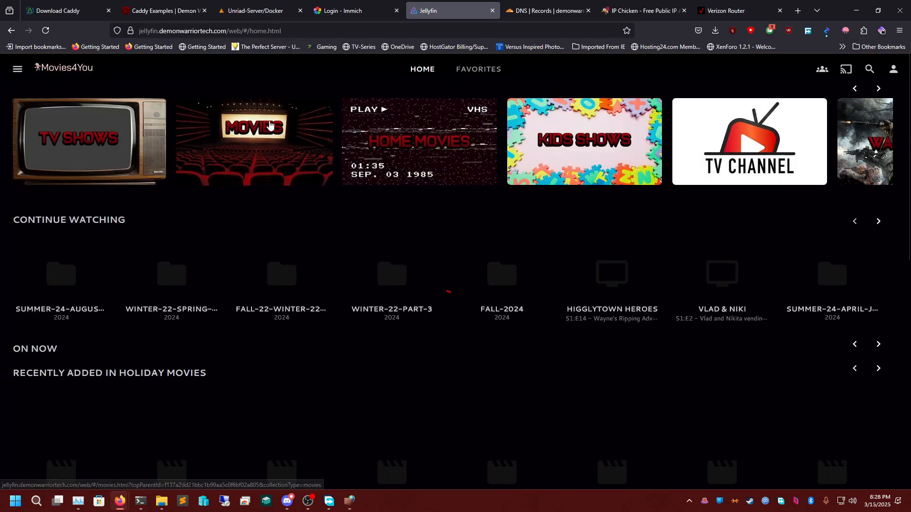
- Load photos.demonwarriortech.com in the same tab to test the Immich subdomain
{"action": "left_click", "coordinate": [437, 31]}
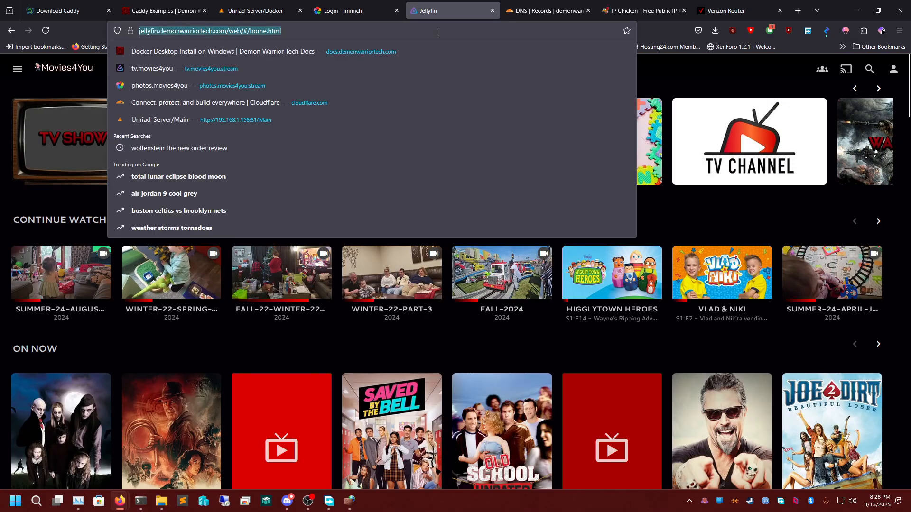
{"action": "type", "text": "immich"}
{"action": "key", "text": "BackSpace"}
{"action": "key", "text": "BackSpace"}
{"action": "key", "text": "BackSpace"}
{"action": "key", "text": "BackSpace"}
{"action": "key", "text": "BackSpace"}
{"action": "key", "text": "BackSpace"}
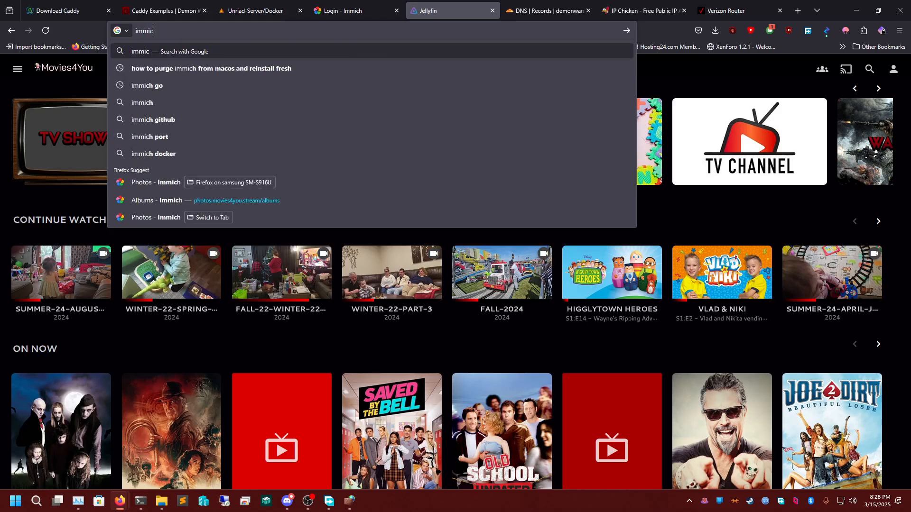
{"action": "type", "text": "photos."}
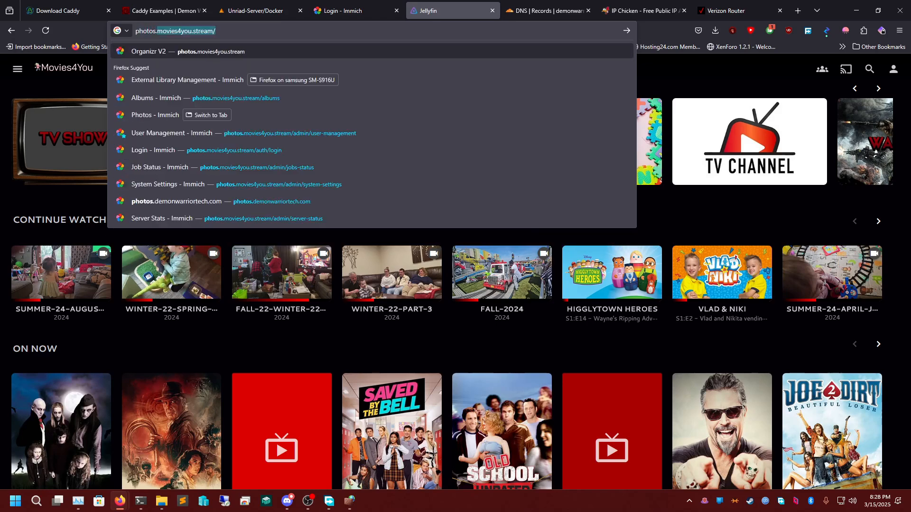
{"action": "type", "text": "demonwarrior"}
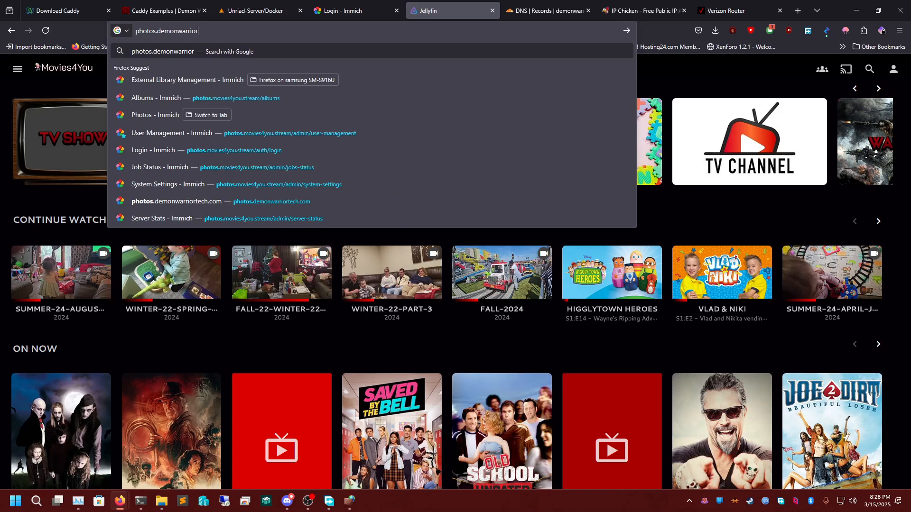
{"action": "type", "text": "tech.com"}
{"action": "key", "text": "Return"}
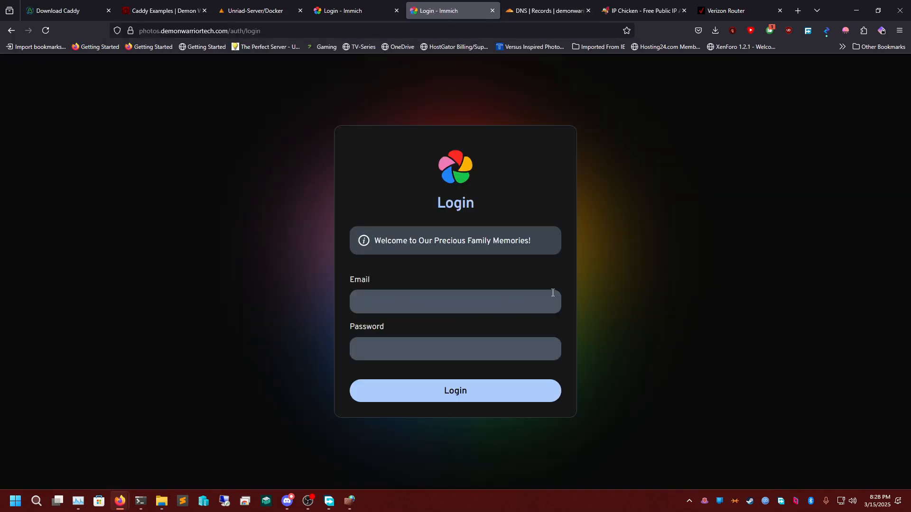
{"action": "left_click", "coordinate": [514, 301]}
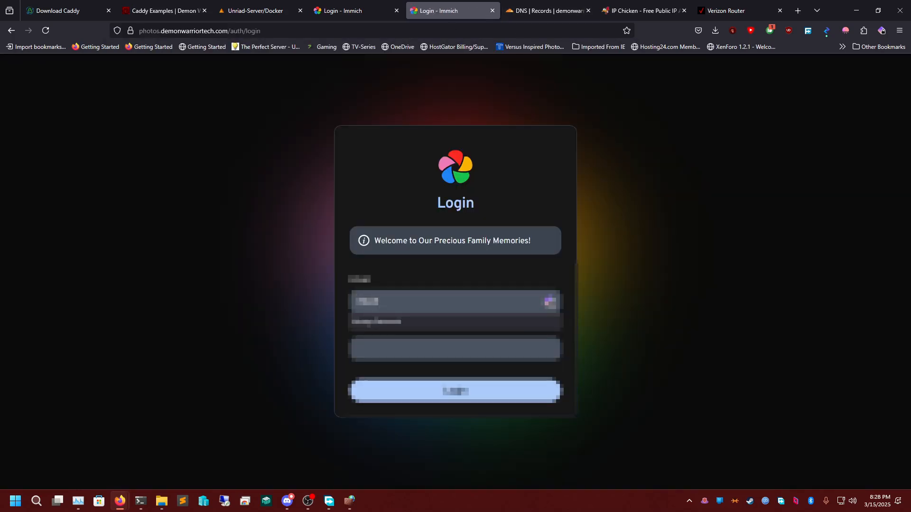
{"action": "key", "text": "BackSpace"}
{"action": "key", "text": "BackSpace"}
{"action": "key", "text": "BackSpace"}
{"action": "key", "text": "BackSpace"}
{"action": "key", "text": "BackSpace"}
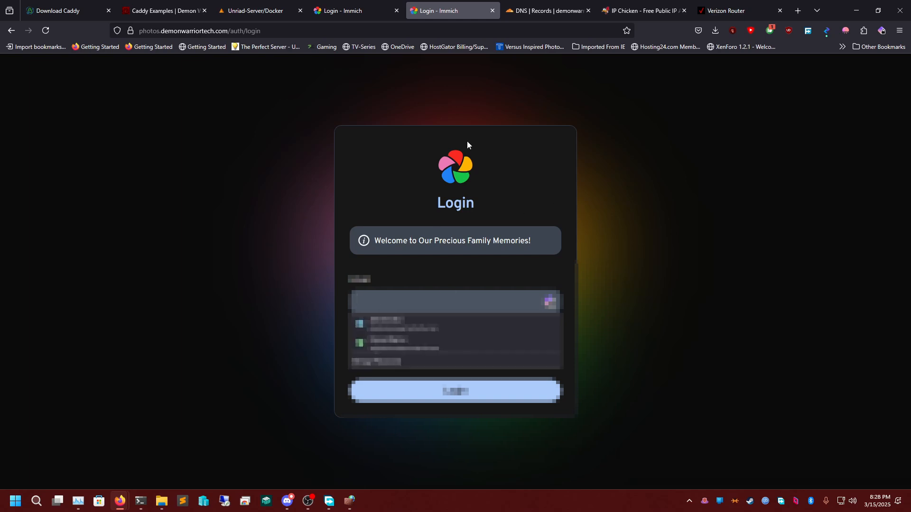
- Review the Cloudflare DNS records for demonwarriortech.com and Caddy's shutdown log in PowerShell
{"action": "left_click", "coordinate": [546, 10]}
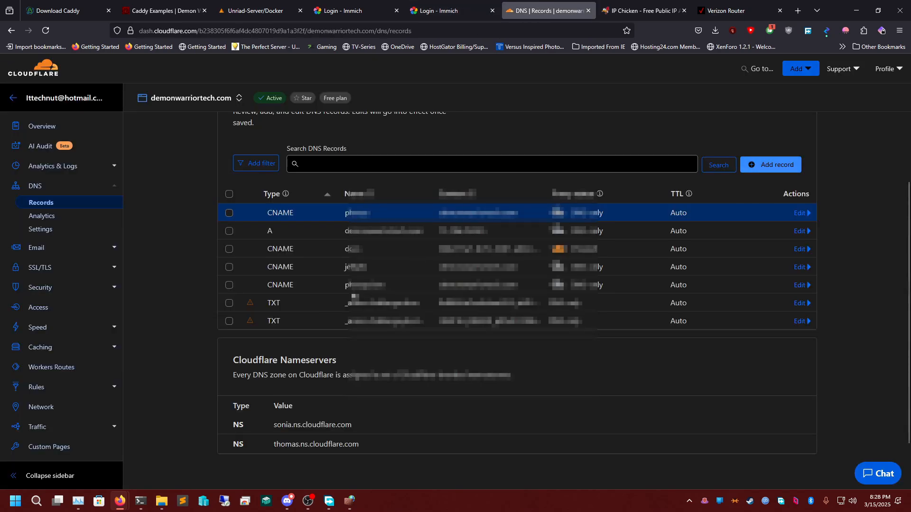
{"action": "left_click", "coordinate": [476, 13]}
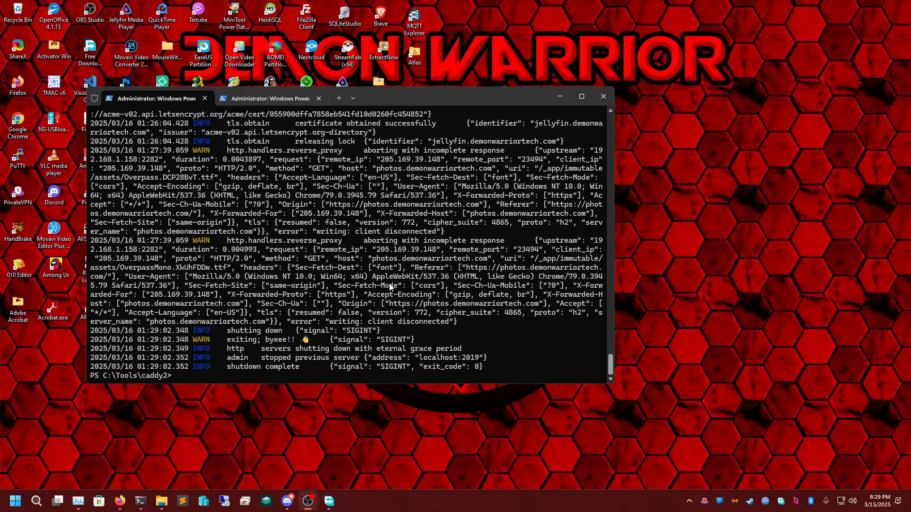
{"action": "left_click", "coordinate": [390, 285]}
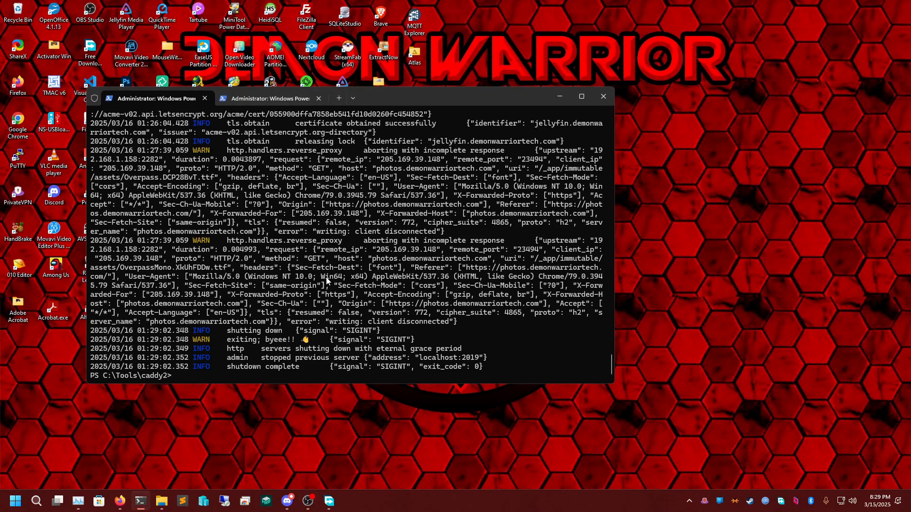
- Find the How to Setup NSSM guide in a new Firefox tab and read its service installer configuration
{"action": "mouse_move", "coordinate": [119, 501]}
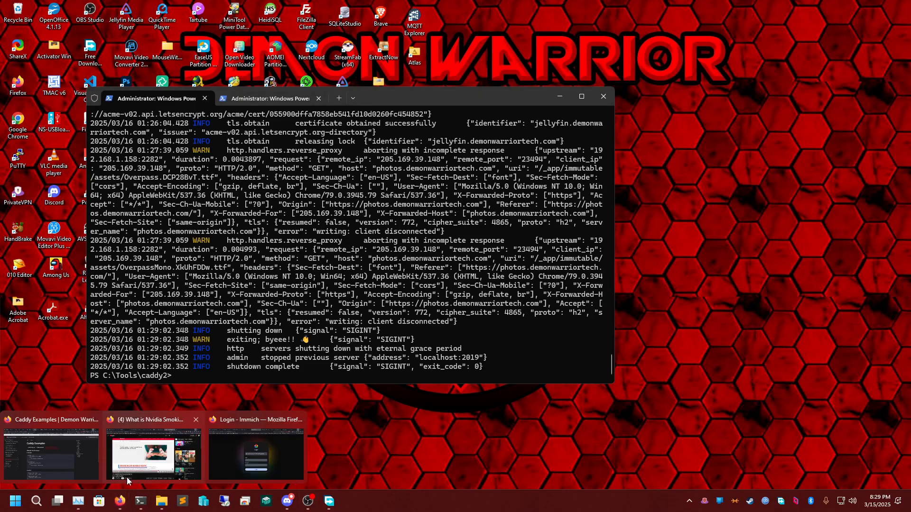
{"action": "left_click", "coordinate": [247, 439]}
{"action": "left_click", "coordinate": [799, 11]}
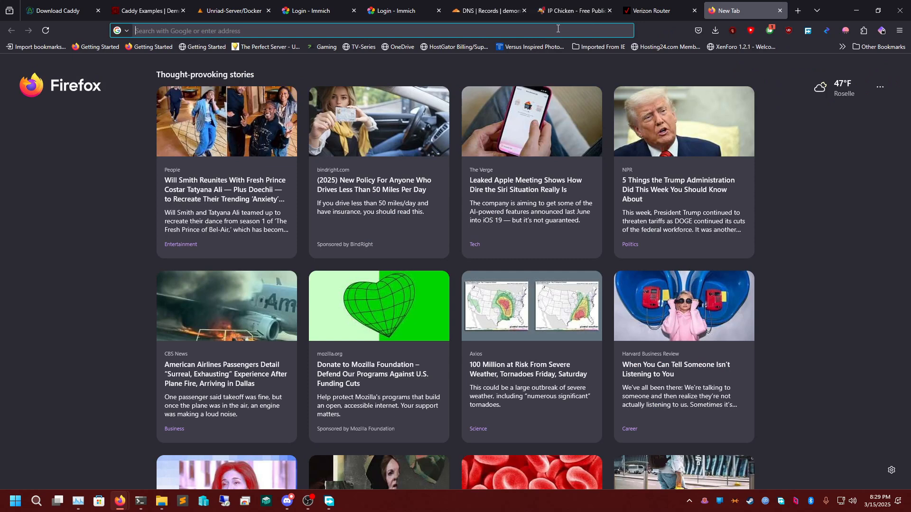
{"action": "type", "text": "nssm"}
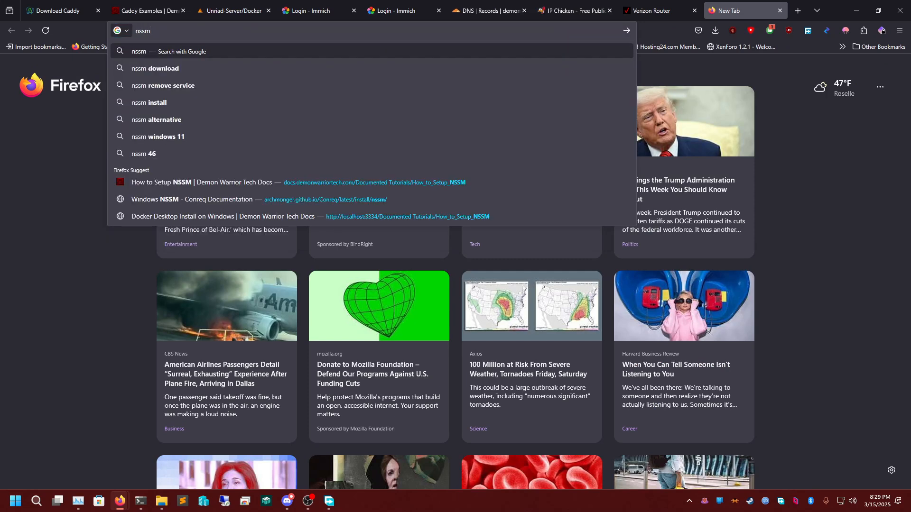
{"action": "left_click", "coordinate": [303, 183]}
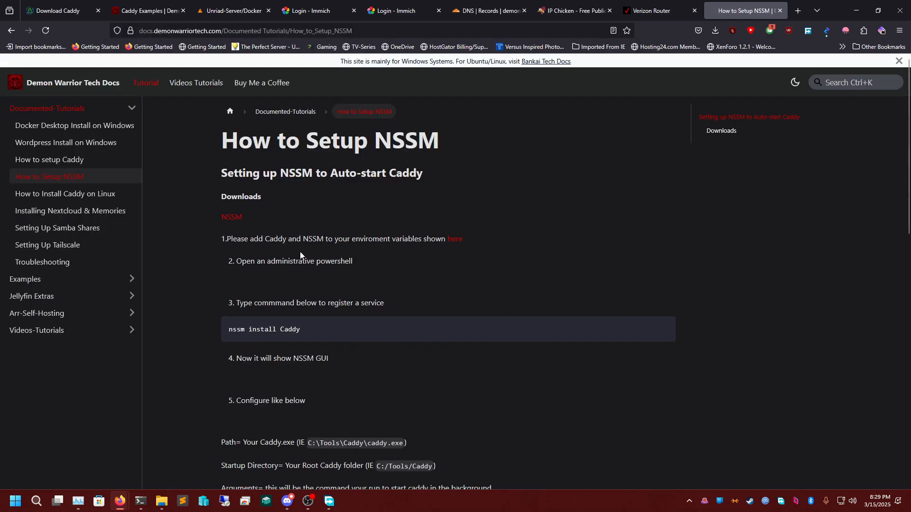
{"action": "scroll", "coordinate": [363, 199], "scroll_direction": "down", "scroll_amount": 15}
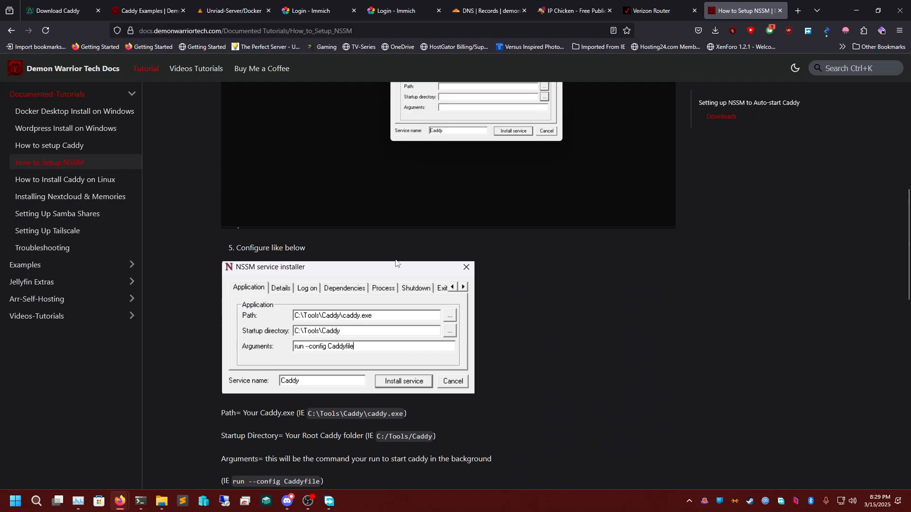
{"action": "scroll", "coordinate": [367, 288], "scroll_direction": "down", "scroll_amount": 3}
{"action": "scroll", "coordinate": [331, 320], "scroll_direction": "up", "scroll_amount": 20}
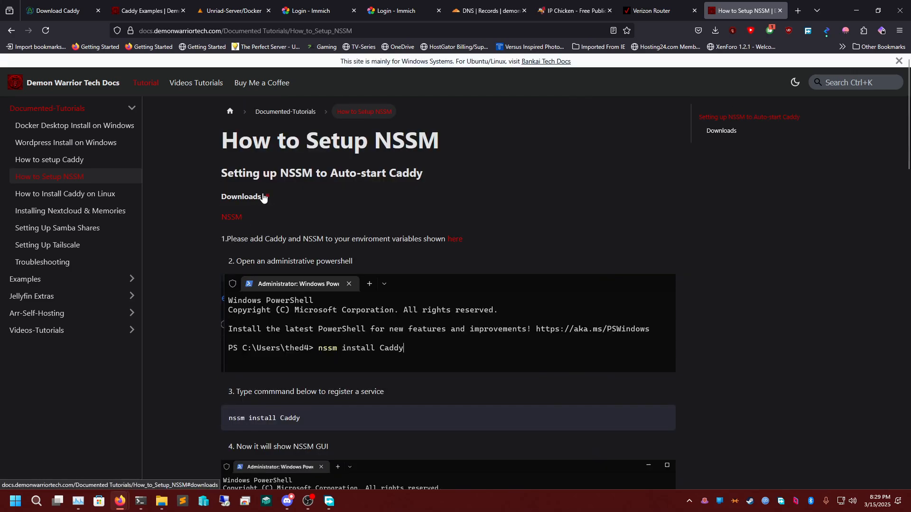
- Download nssm-2.24.zip from the guide's NSSM link into Downloads, replacing the existing file
{"action": "right_click", "coordinate": [239, 222]}
{"action": "left_click", "coordinate": [252, 227]}
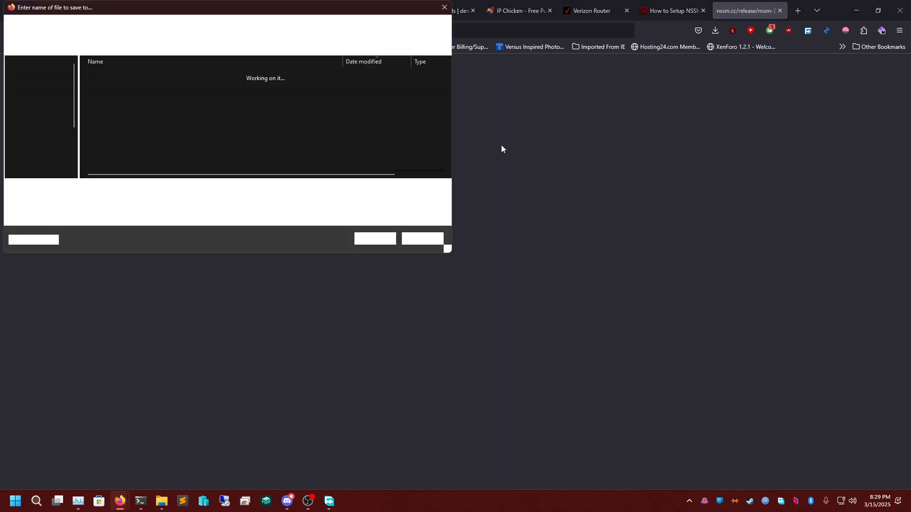
{"action": "left_click", "coordinate": [375, 242]}
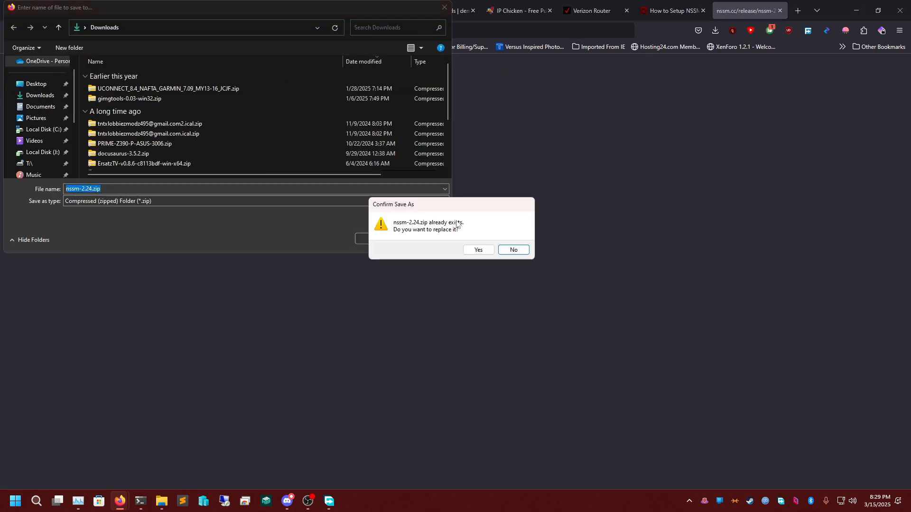
{"action": "left_click", "coordinate": [477, 250]}
- Open the downloaded nssm-2.24.zip and copy nssm.exe from its win64 folder
{"action": "left_click", "coordinate": [716, 31]}
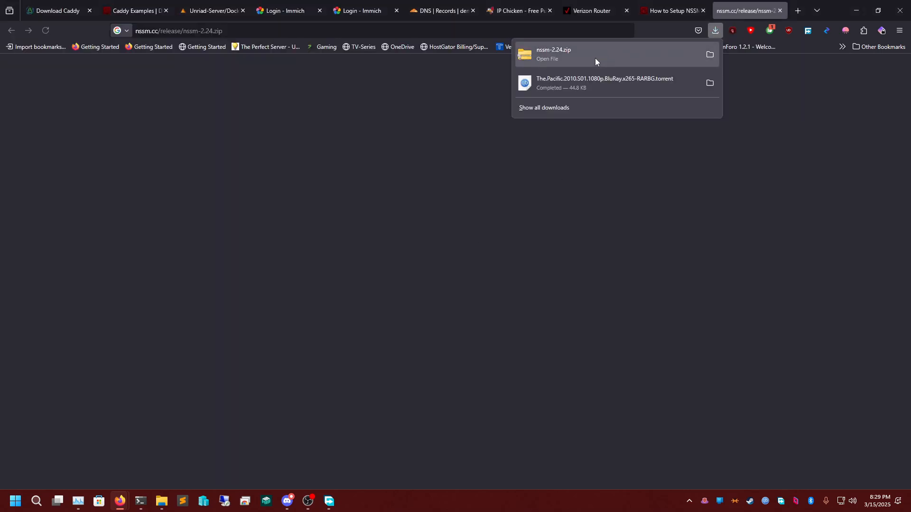
{"action": "left_click", "coordinate": [621, 53]}
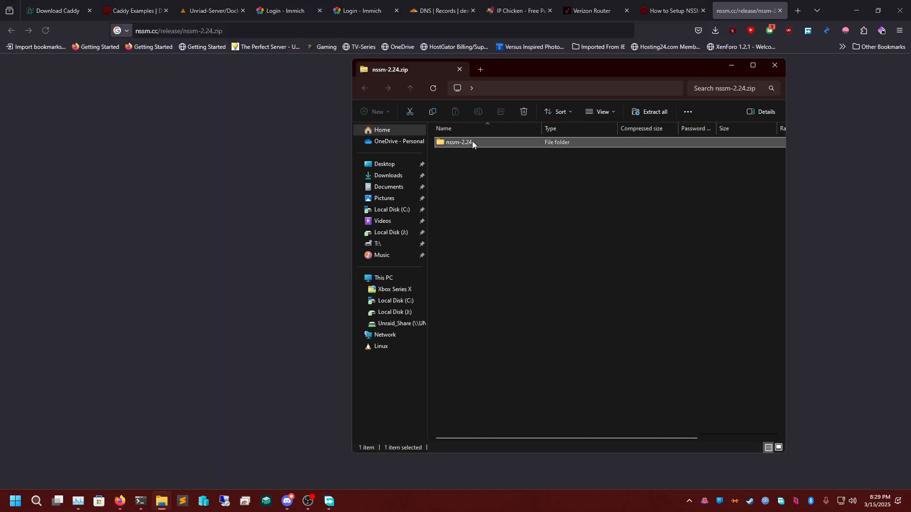
{"action": "right_click", "coordinate": [472, 142]}
{"action": "left_click", "coordinate": [497, 148]}
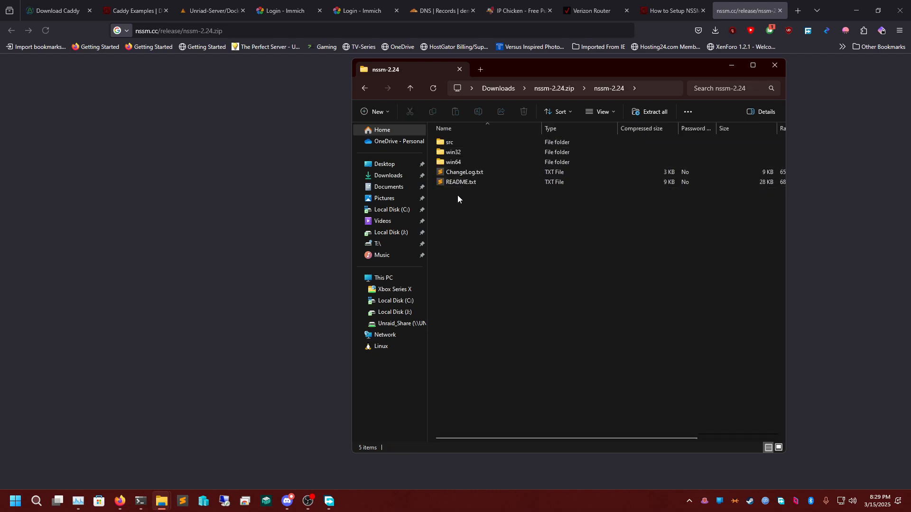
{"action": "double_click", "coordinate": [466, 162]}
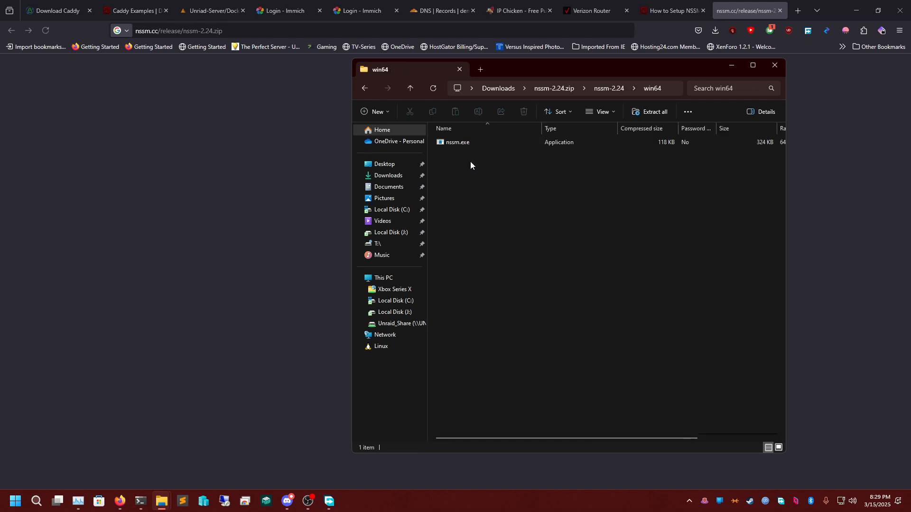
{"action": "right_click", "coordinate": [452, 142]}
{"action": "left_click", "coordinate": [468, 176]}
- Open the C:\Tools\caddy2 folder in File Explorer
{"action": "left_click", "coordinate": [394, 302]}
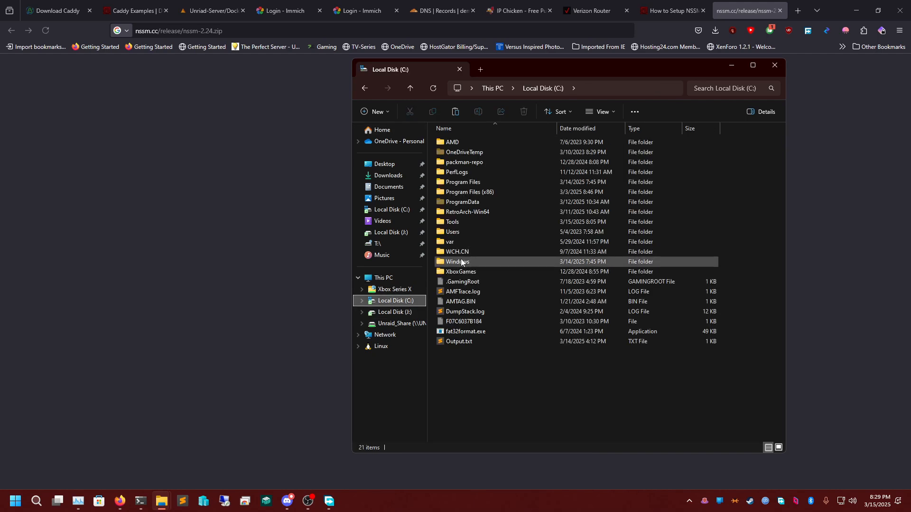
{"action": "left_click", "coordinate": [466, 230]}
{"action": "double_click", "coordinate": [470, 224]}
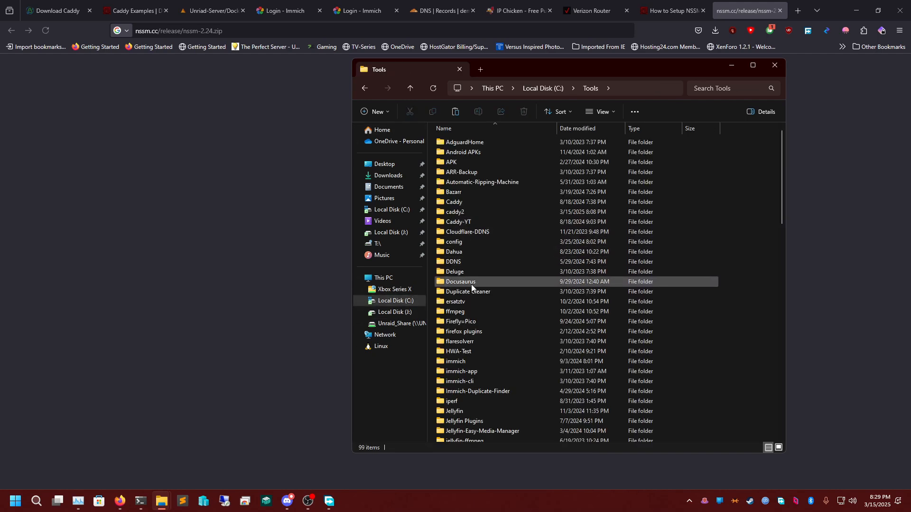
{"action": "double_click", "coordinate": [474, 212]}
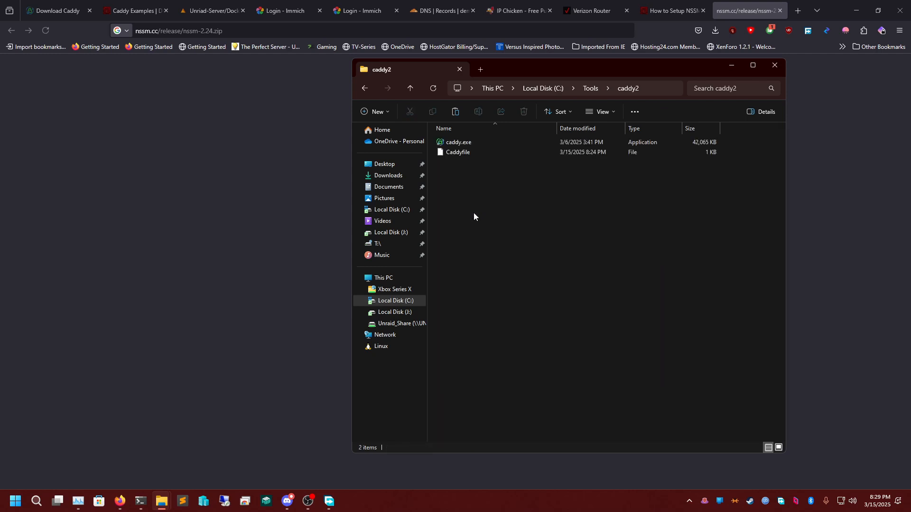
- Create a folder named nssm2 in C:\Tools and paste the copied nssm.exe into it
{"action": "left_click", "coordinate": [591, 88]}
{"action": "key", "text": "n"}
{"action": "key", "text": "n"}
{"action": "key", "text": "n"}
{"action": "key", "text": "n"}
{"action": "key", "text": "n"}
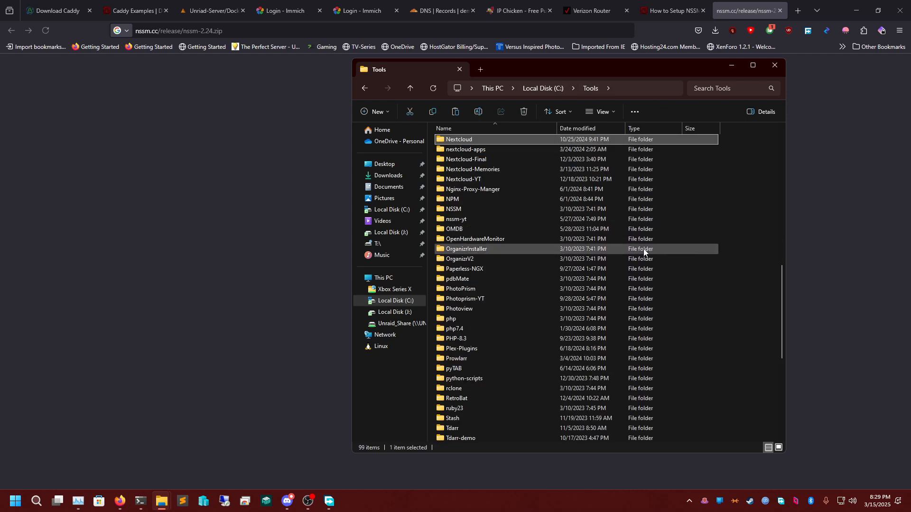
{"action": "key", "text": "n"}
{"action": "key", "text": "n"}
{"action": "key", "text": "n"}
{"action": "key", "text": "n"}
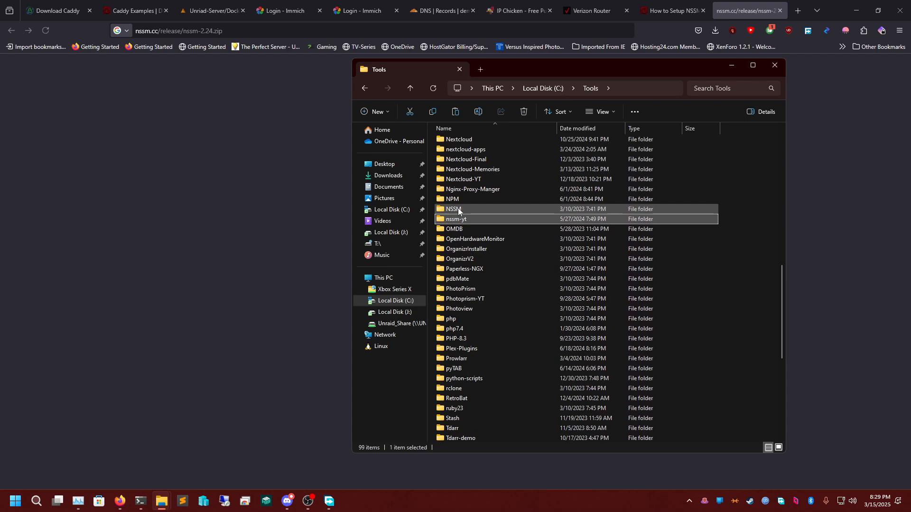
{"action": "right_click", "coordinate": [726, 222]}
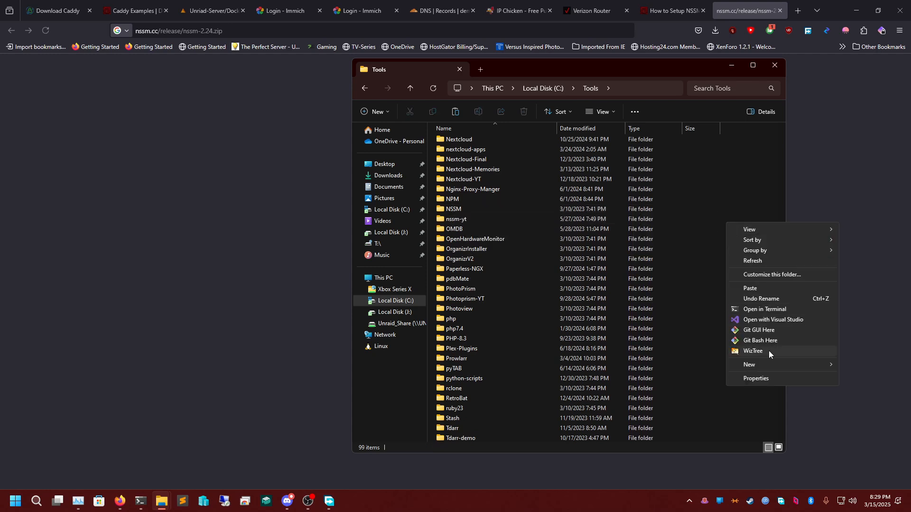
{"action": "mouse_move", "coordinate": [767, 365]}
{"action": "left_click", "coordinate": [617, 215]}
{"action": "type", "text": "nssm"}
{"action": "key", "text": "Return"}
{"action": "key", "text": "Return"}
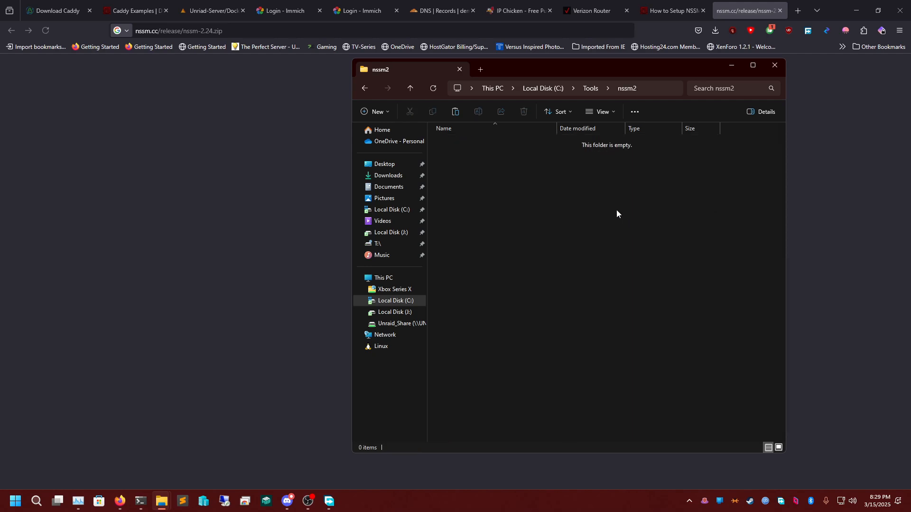
{"action": "key", "text": "ctrl+v"}
{"action": "left_click", "coordinate": [484, 164]}
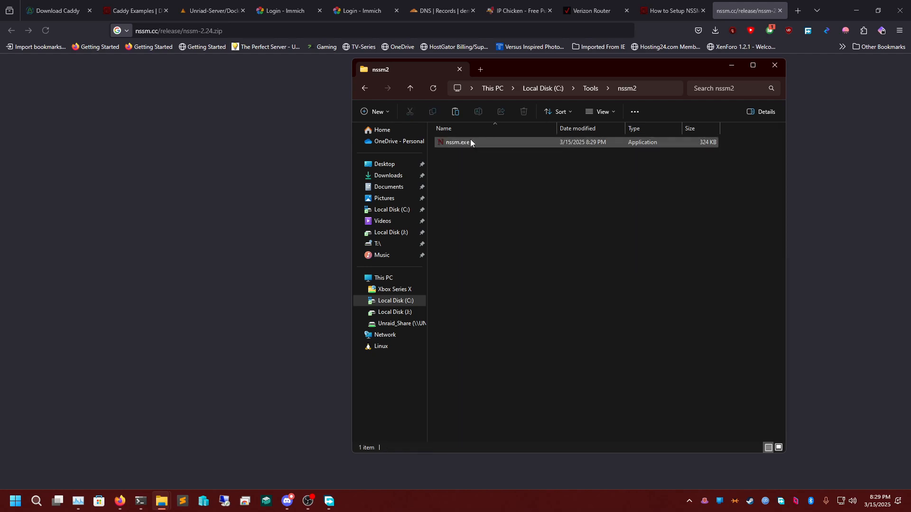
- Close the nssm-2.24.zip browser tab and read the NSSM guide's steps on environment variables and registering a service
{"action": "left_click", "coordinate": [779, 10]}
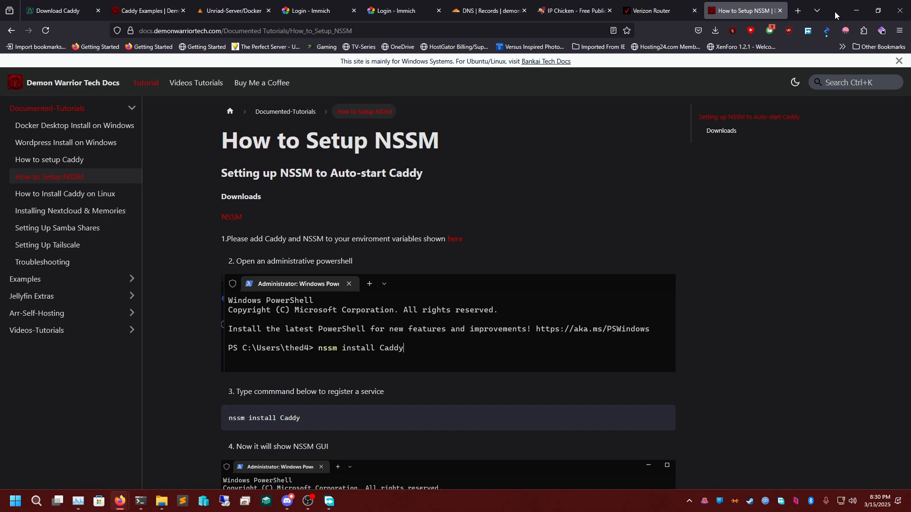
{"action": "scroll", "coordinate": [456, 229], "scroll_direction": "down", "scroll_amount": 3}
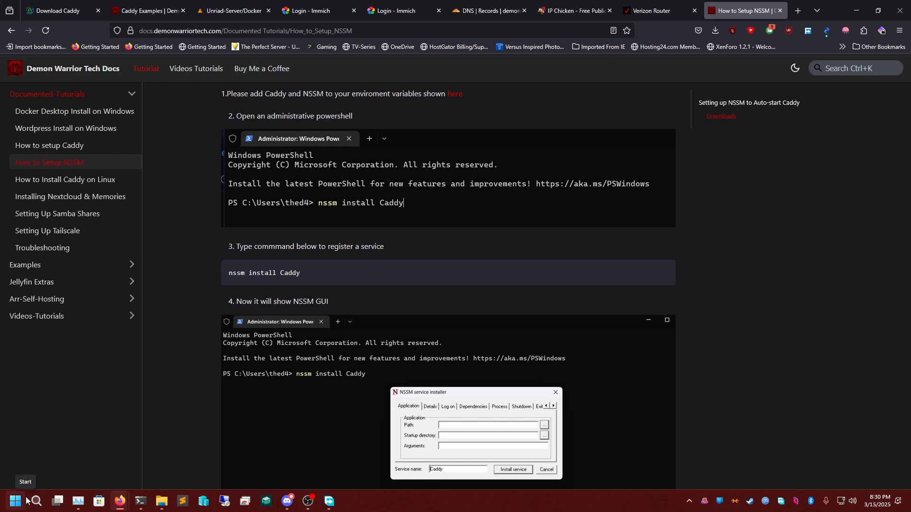
{"action": "scroll", "coordinate": [361, 284], "scroll_direction": "up", "scroll_amount": 2}
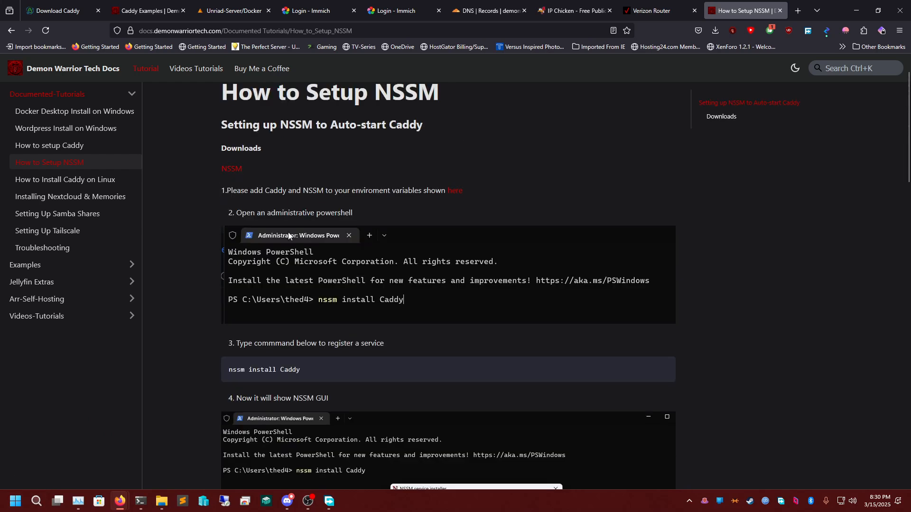
- Find the Windows setting for system environment variables and open the Environment Variables dialog
{"action": "left_click", "coordinate": [15, 502]}
{"action": "type", "text": "enviro"}
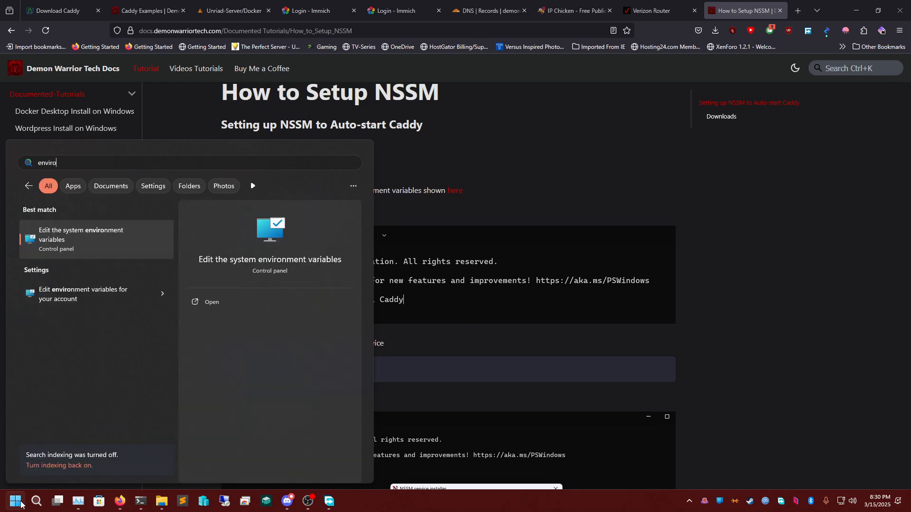
{"action": "key", "text": "Return"}
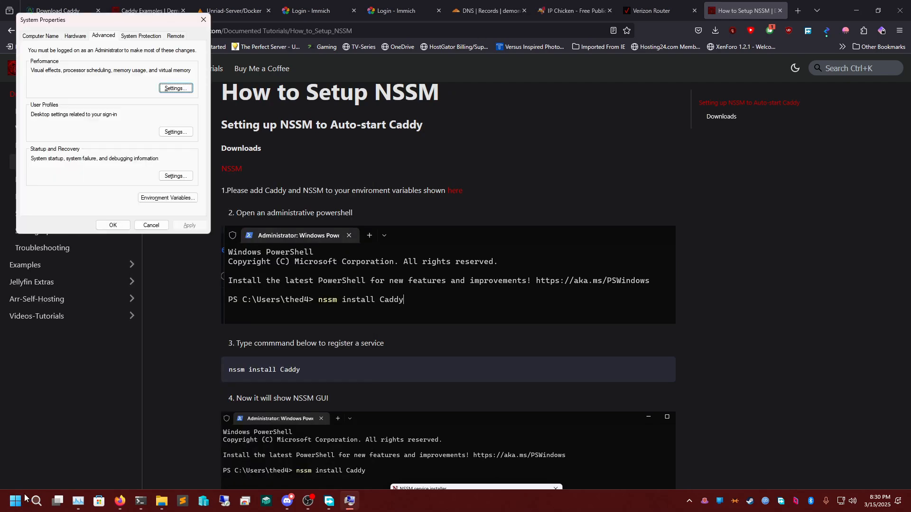
{"action": "left_click", "coordinate": [162, 203]}
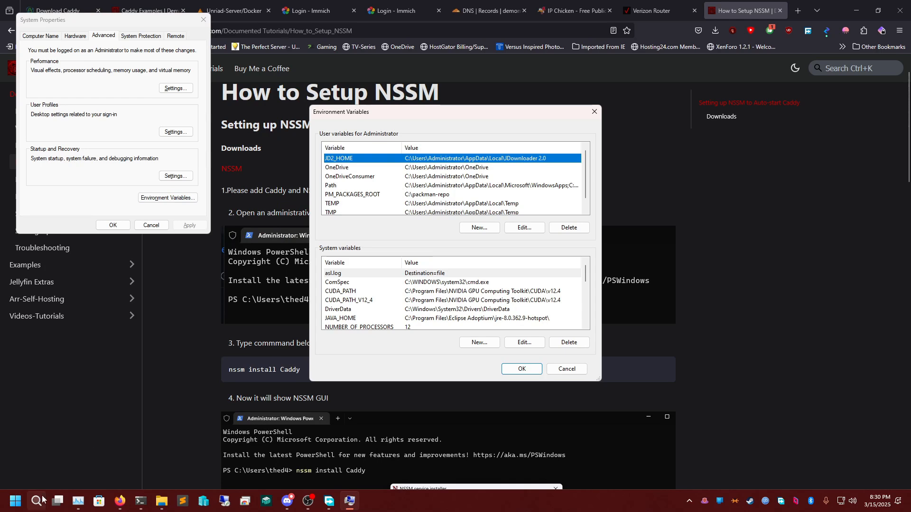
{"action": "left_click", "coordinate": [17, 503]}
{"action": "type", "text": "envi"}
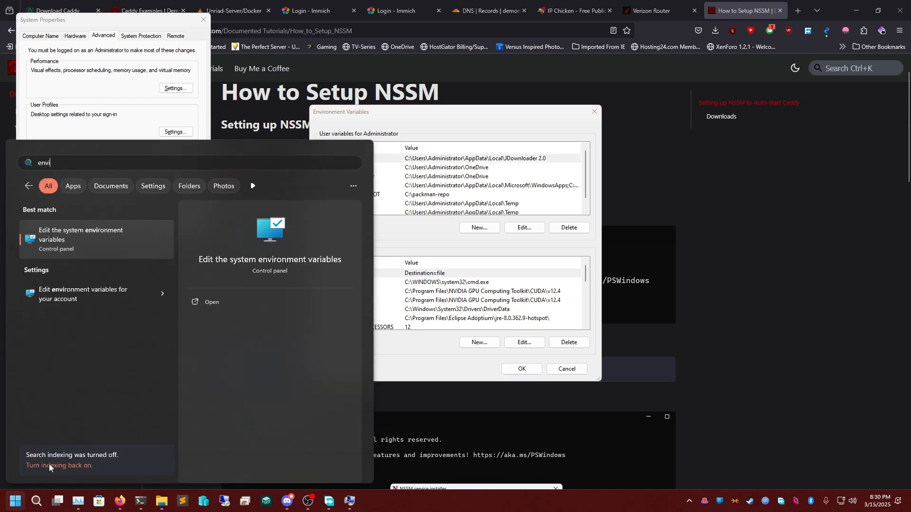
{"action": "left_click", "coordinate": [460, 119]}
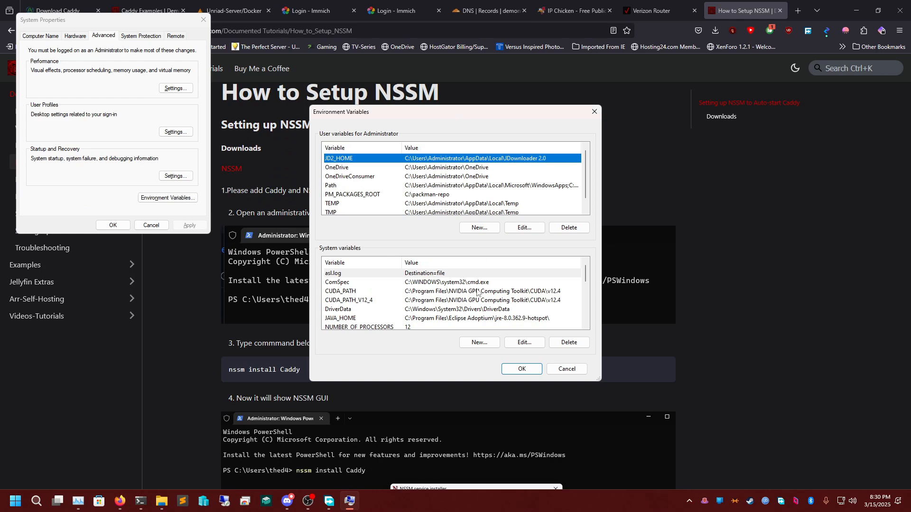
- Open the system Path variable for editing and select its last entry, C:\Program Files\PowerShell\7\
{"action": "scroll", "coordinate": [349, 296], "scroll_direction": "down", "scroll_amount": 2}
{"action": "double_click", "coordinate": [340, 291]}
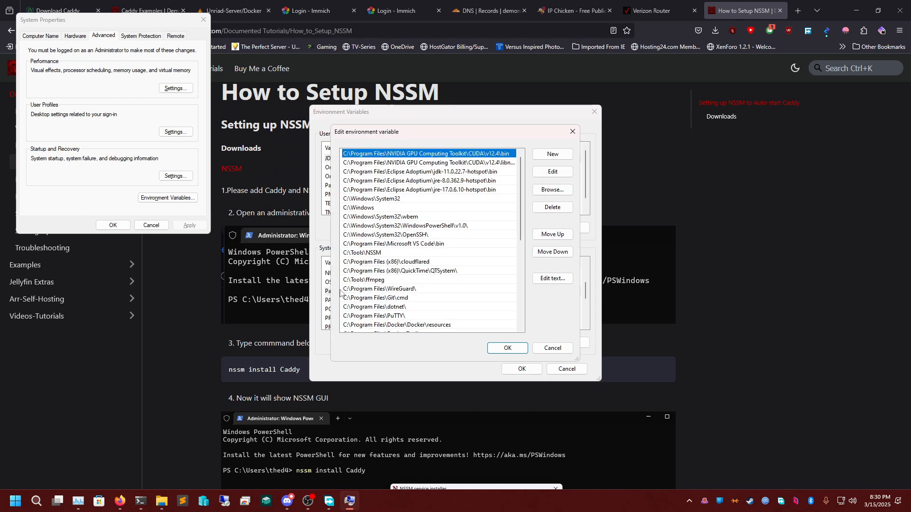
{"action": "scroll", "coordinate": [408, 240], "scroll_direction": "down", "scroll_amount": 4}
{"action": "scroll", "coordinate": [427, 237], "scroll_direction": "up", "scroll_amount": 4}
{"action": "scroll", "coordinate": [447, 256], "scroll_direction": "down", "scroll_amount": 4}
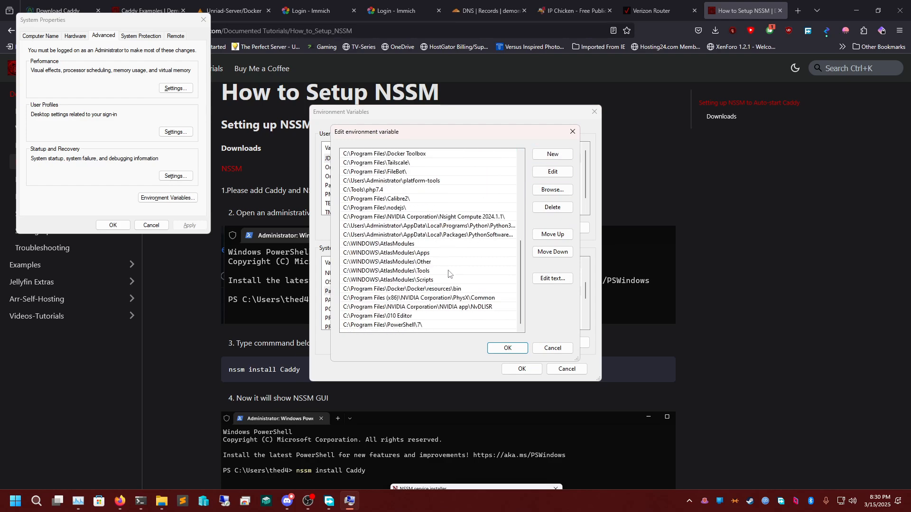
{"action": "left_click", "coordinate": [410, 325]}
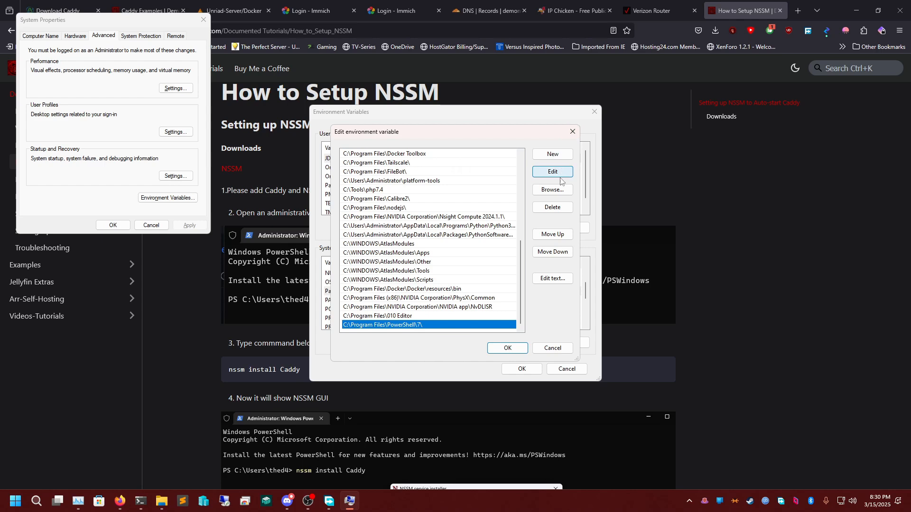
- Browse to C:\Tools\nssm2 as a folder for the system Path variable and save the environment variable settings
{"action": "left_click", "coordinate": [552, 190]}
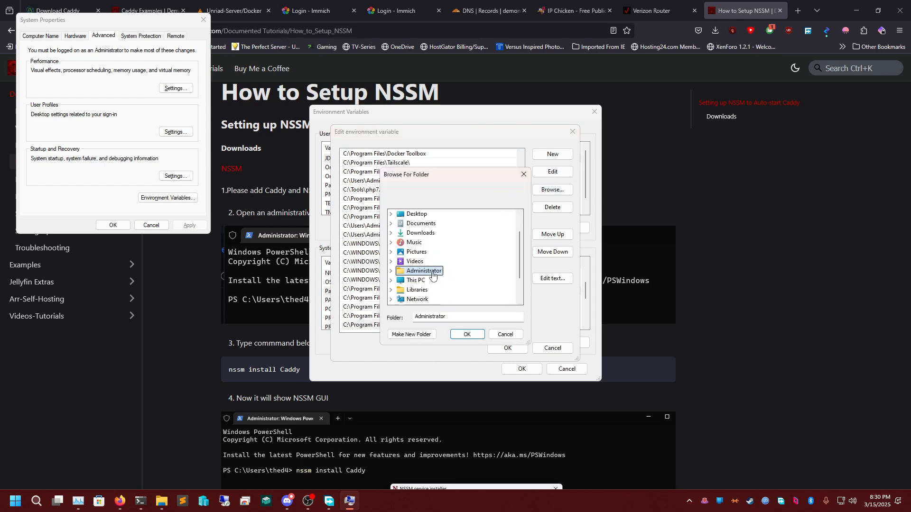
{"action": "double_click", "coordinate": [415, 242]}
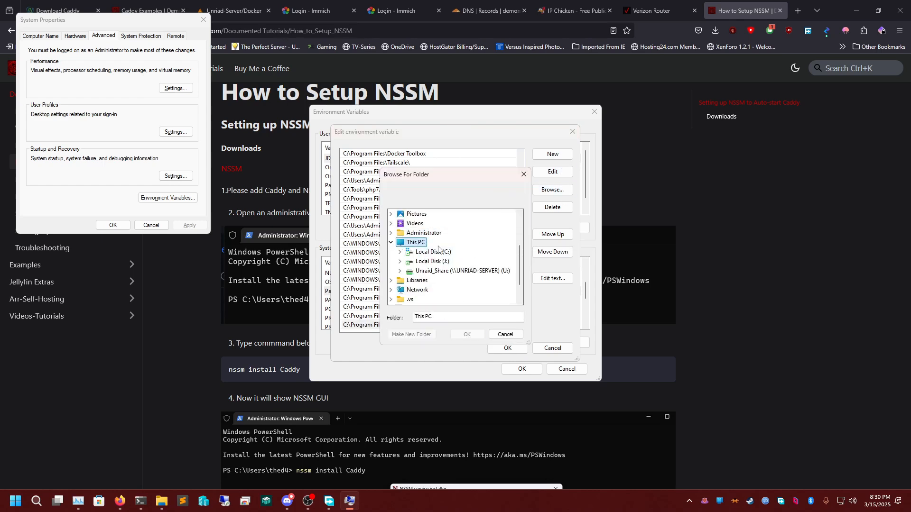
{"action": "double_click", "coordinate": [439, 252]}
{"action": "scroll", "coordinate": [439, 254], "scroll_direction": "down", "scroll_amount": 2}
{"action": "double_click", "coordinate": [451, 261]}
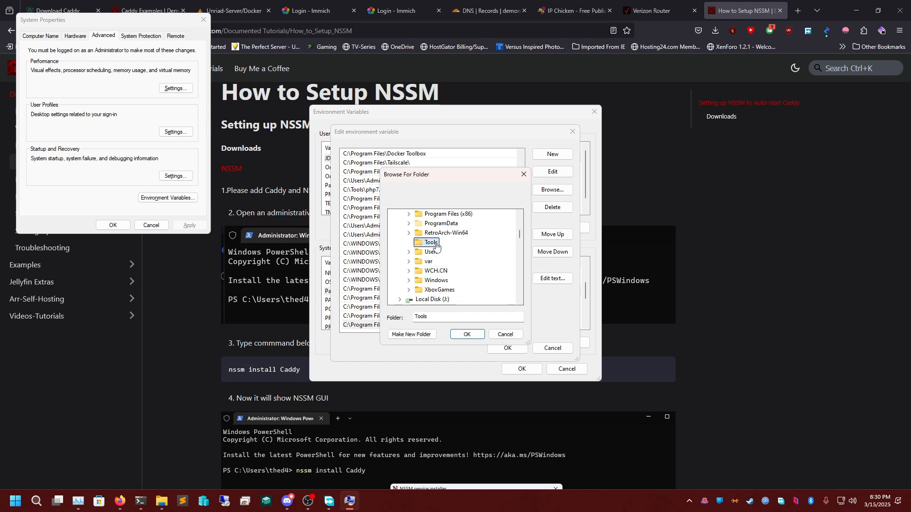
{"action": "scroll", "coordinate": [452, 266], "scroll_direction": "down", "scroll_amount": 10}
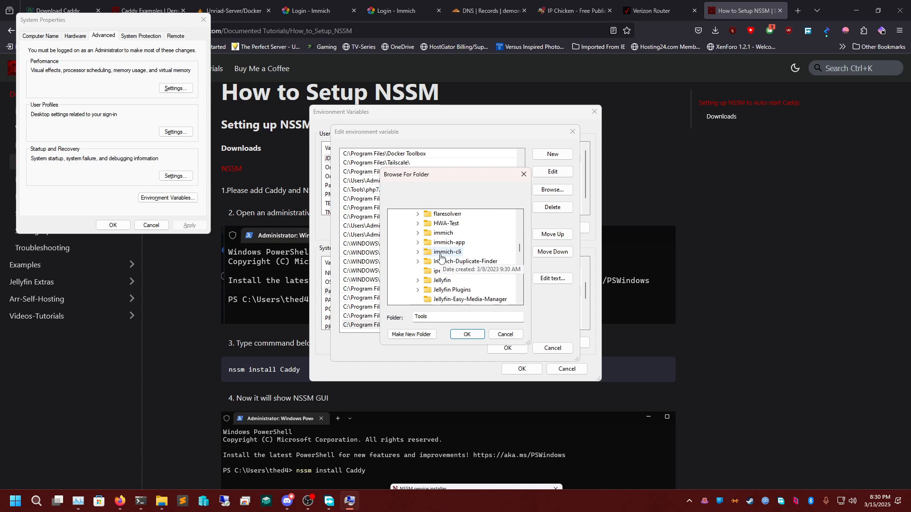
{"action": "scroll", "coordinate": [444, 266], "scroll_direction": "down", "scroll_amount": 5}
{"action": "scroll", "coordinate": [451, 283], "scroll_direction": "down", "scroll_amount": 2}
{"action": "left_click", "coordinate": [442, 261]}
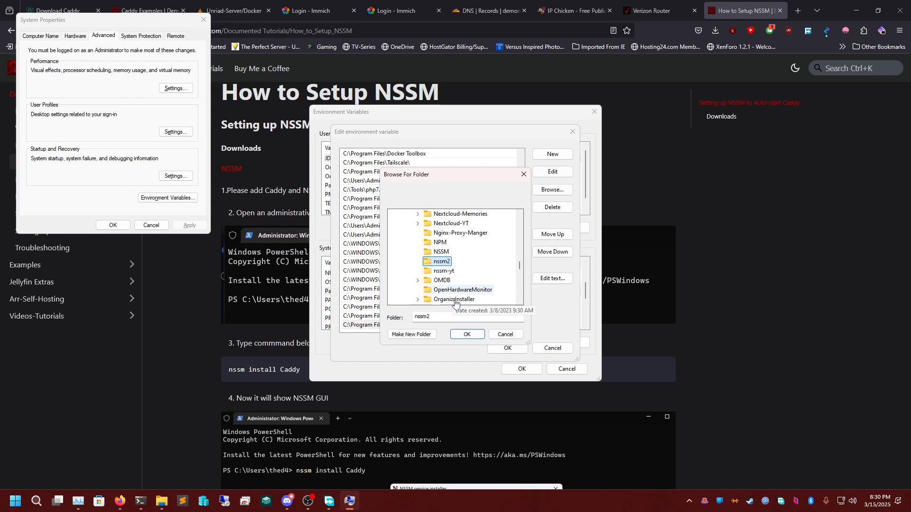
{"action": "left_click", "coordinate": [471, 335]}
{"action": "left_click", "coordinate": [513, 351]}
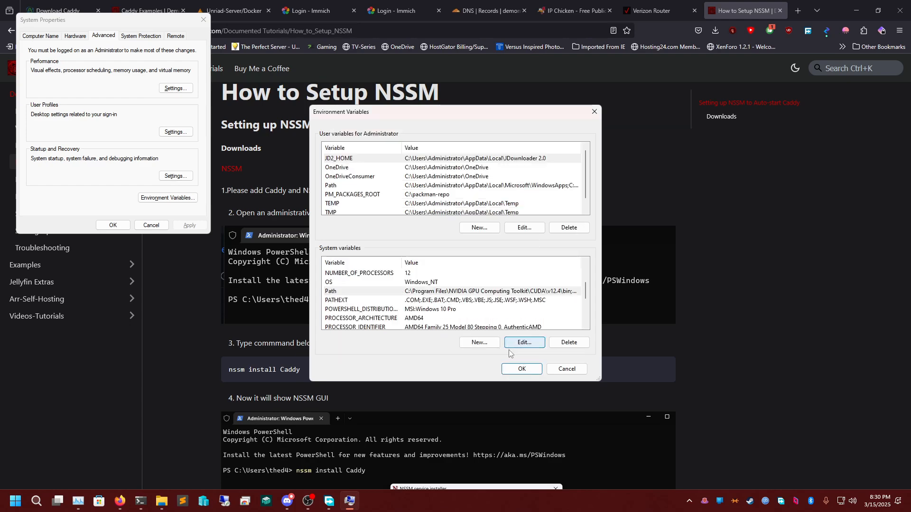
{"action": "left_click", "coordinate": [522, 369]}
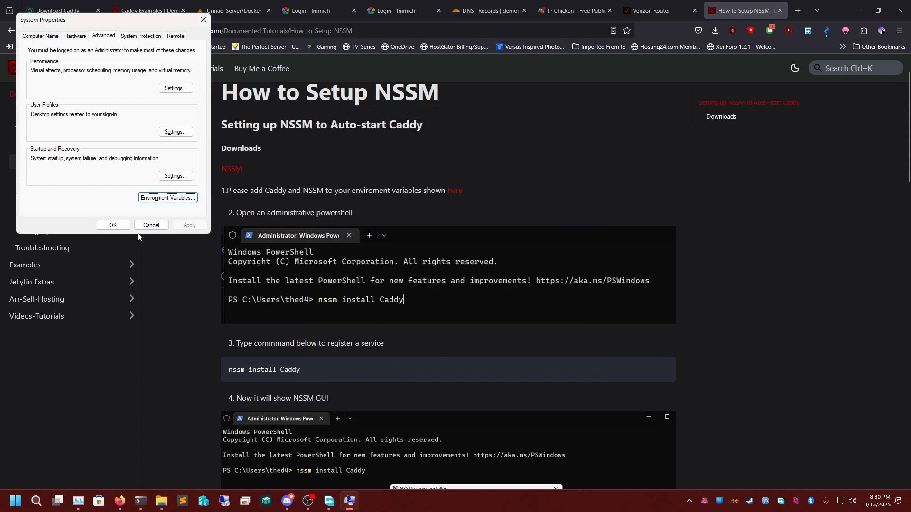
{"action": "left_click", "coordinate": [114, 225]}
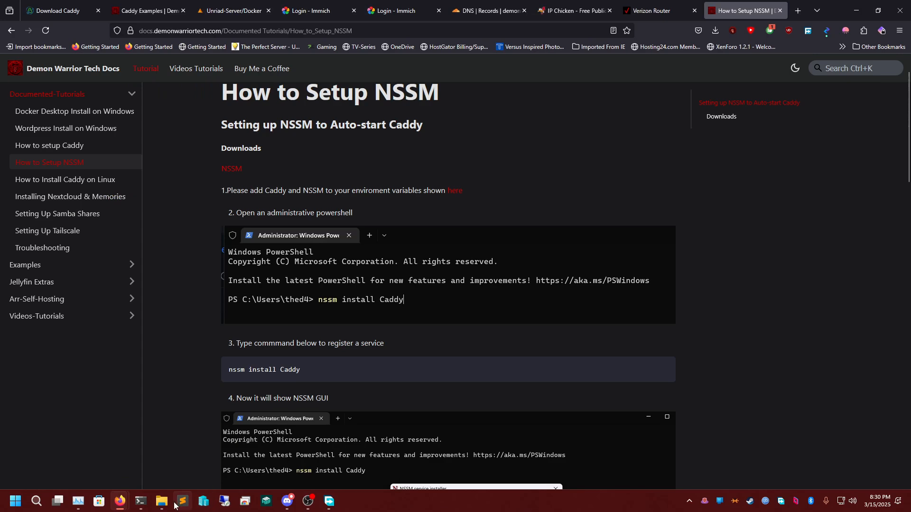
- Run nssm in the administrator PowerShell at C:\Tools\caddy2 and read its usage help
{"action": "left_click", "coordinate": [141, 502]}
{"action": "type", "text": "nssm"}
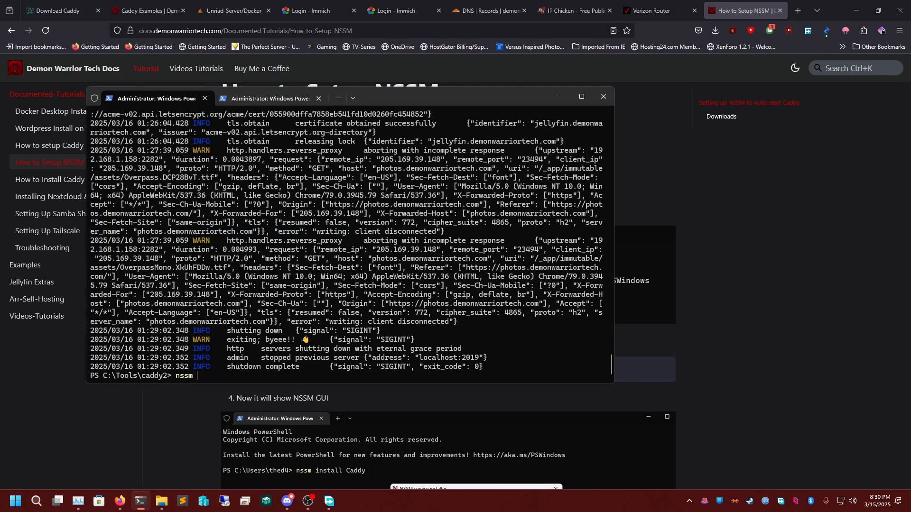
{"action": "key", "text": "Return"}
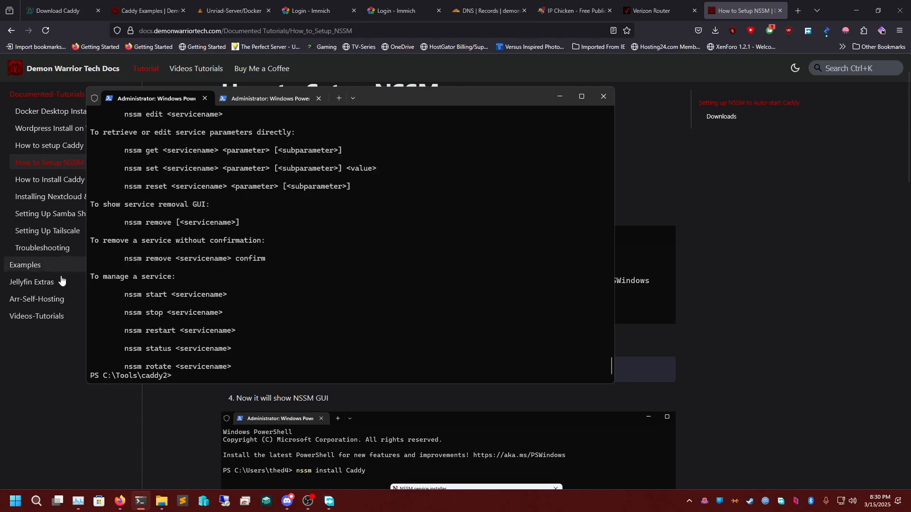
{"action": "scroll", "coordinate": [247, 280], "scroll_direction": "up", "scroll_amount": 8}
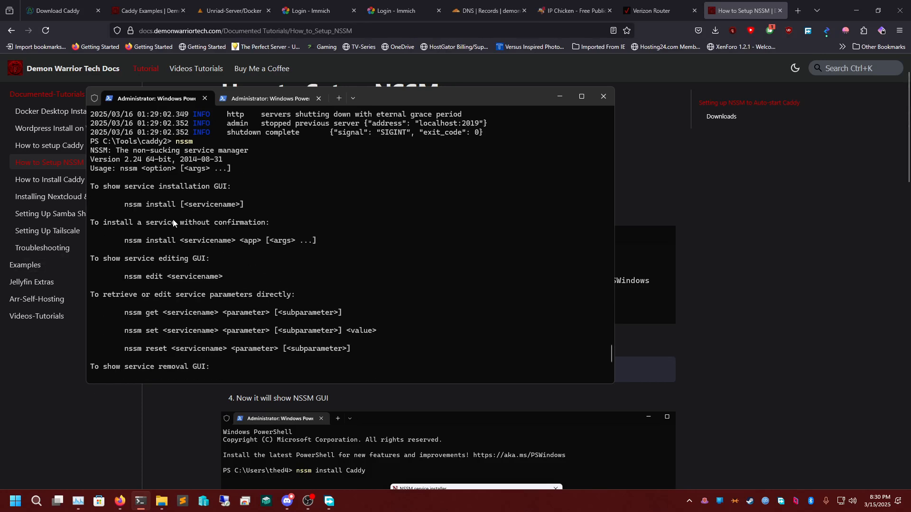
{"action": "scroll", "coordinate": [291, 320], "scroll_direction": "down", "scroll_amount": 8}
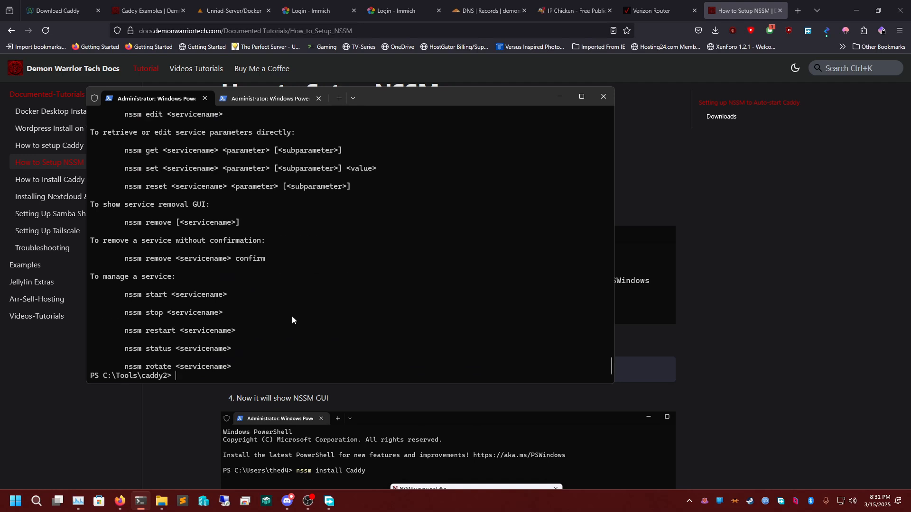
- Run nssm install caddy and choose C:\Tools\caddy2\caddy.exe as the application path
{"action": "type", "text": "nssm install caddy"}
{"action": "key", "text": "Return"}
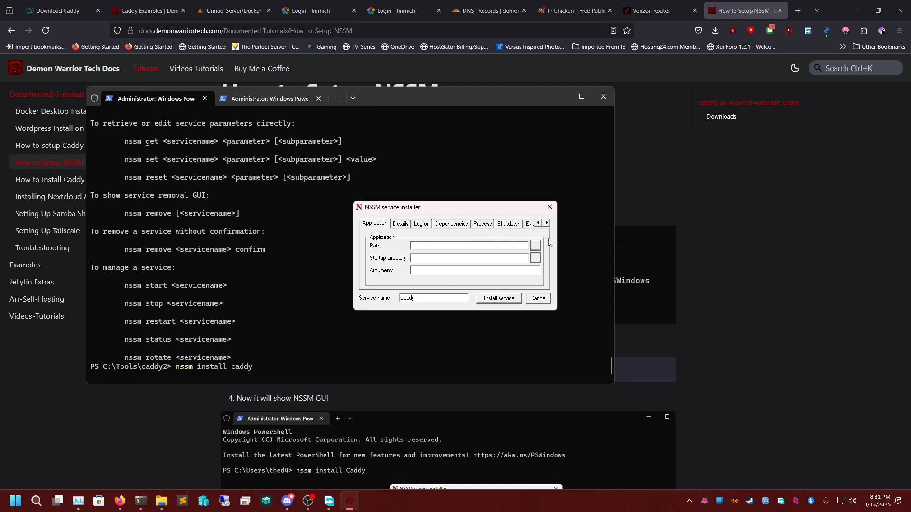
{"action": "left_click", "coordinate": [536, 245]}
{"action": "double_click", "coordinate": [421, 171]}
- Set the service arguments to run --config Caddyfile and try to install the service as caddy
{"action": "left_click", "coordinate": [432, 271]}
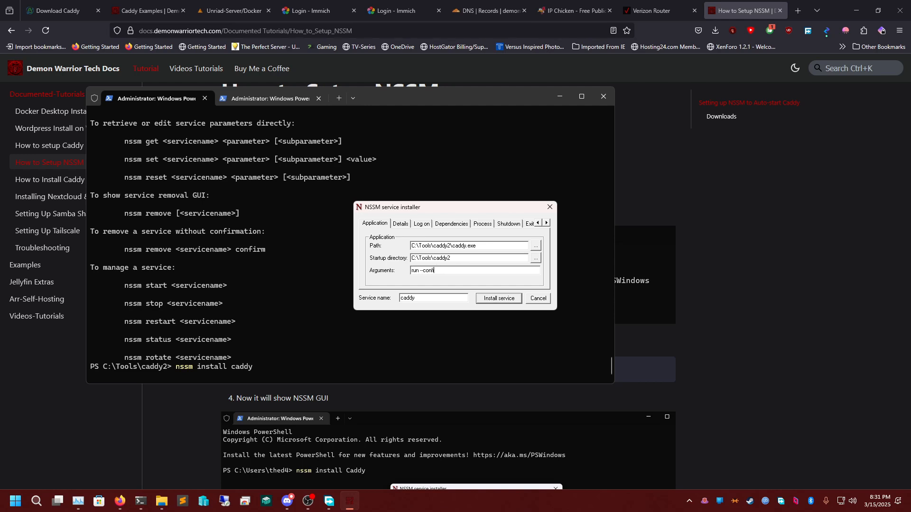
{"action": "type", "text": "run --config Cadduyfile"}
{"action": "left_click", "coordinate": [497, 300]}
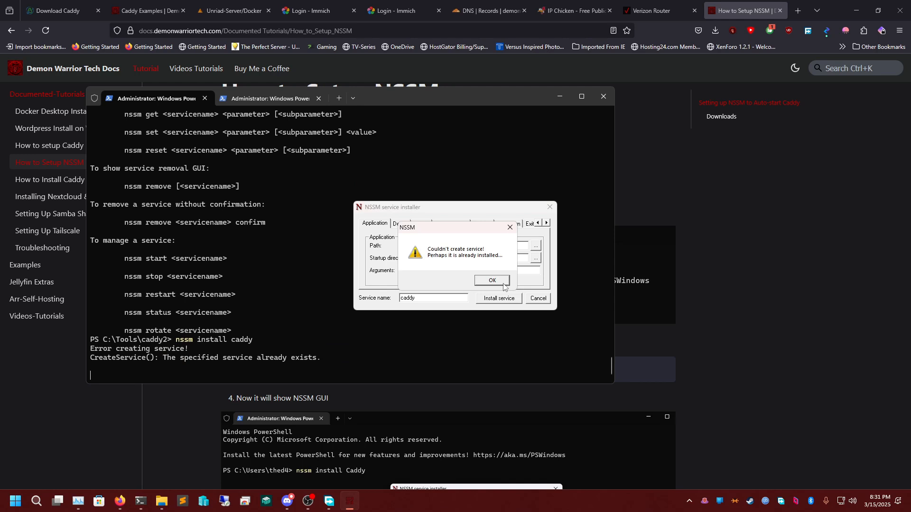
- Change the service name to caddy2 and install the service
{"action": "left_click", "coordinate": [493, 282]}
{"action": "left_click", "coordinate": [425, 299]}
{"action": "key", "text": "Return"}
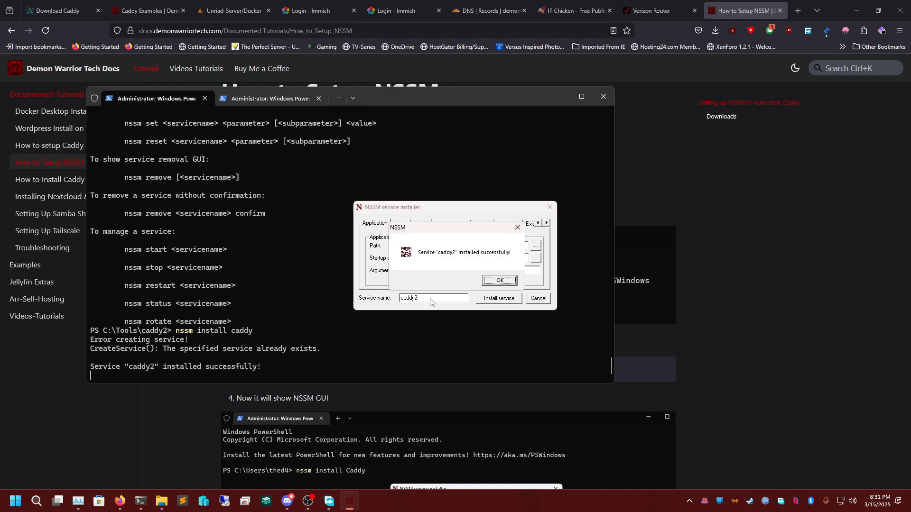
{"action": "left_click", "coordinate": [498, 281]}
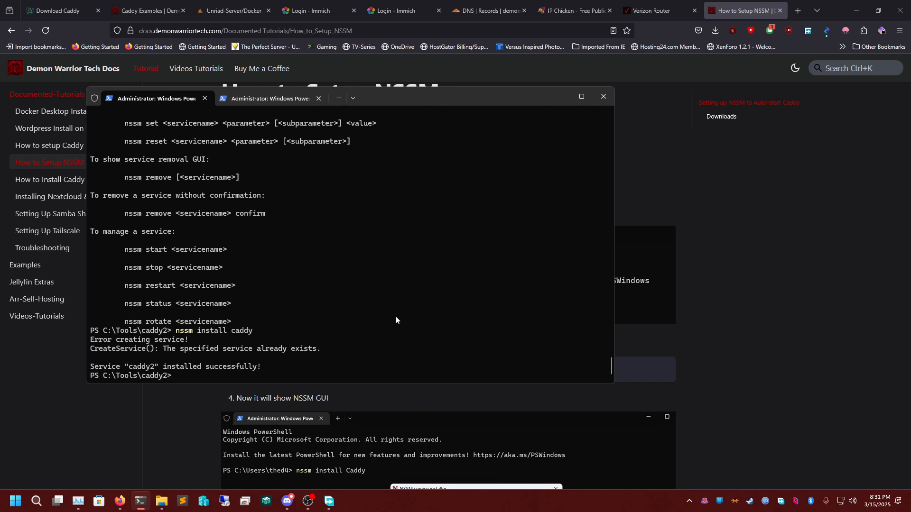
- Start the Caddy service with nssm, then run nssm start caddy2
{"action": "type", "text": "nssm start Caddy"}
{"action": "key", "text": "Return"}
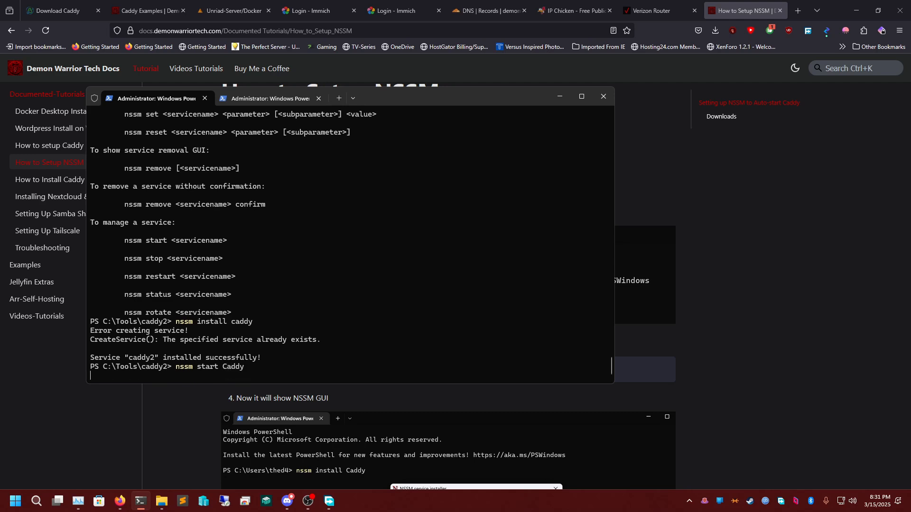
{"action": "key", "text": "Up"}
{"action": "key", "text": "BackSpace"}
{"action": "type", "text": "y2"}
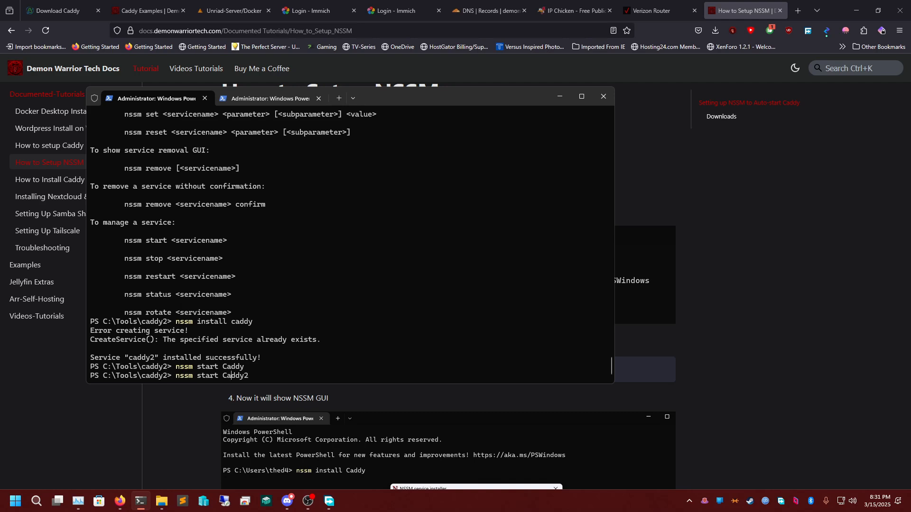
{"action": "key", "text": "BackSpace"}
{"action": "type", "text": "c"}
{"action": "key", "text": "Return"}
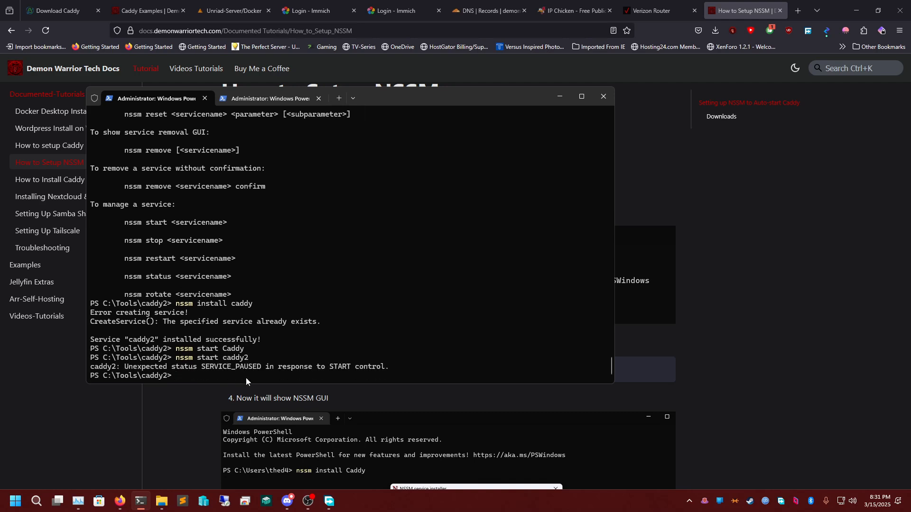
- Stop the caddy service with nssm and run nssm start caddy2 again
{"action": "key", "text": "Up"}
{"action": "key", "text": "BackSpace"}
{"action": "key", "text": "BackSpace"}
{"action": "key", "text": "BackSpace"}
{"action": "key", "text": "BackSpace"}
{"action": "key", "text": "BackSpace"}
{"action": "key", "text": "BackSpace"}
{"action": "key", "text": "BackSpace"}
{"action": "key", "text": "BackSpace"}
{"action": "key", "text": "BackSpace"}
{"action": "type", "text": "op caddy"}
{"action": "key", "text": "Return"}
{"action": "key", "text": "Up"}
{"action": "key", "text": "Up"}
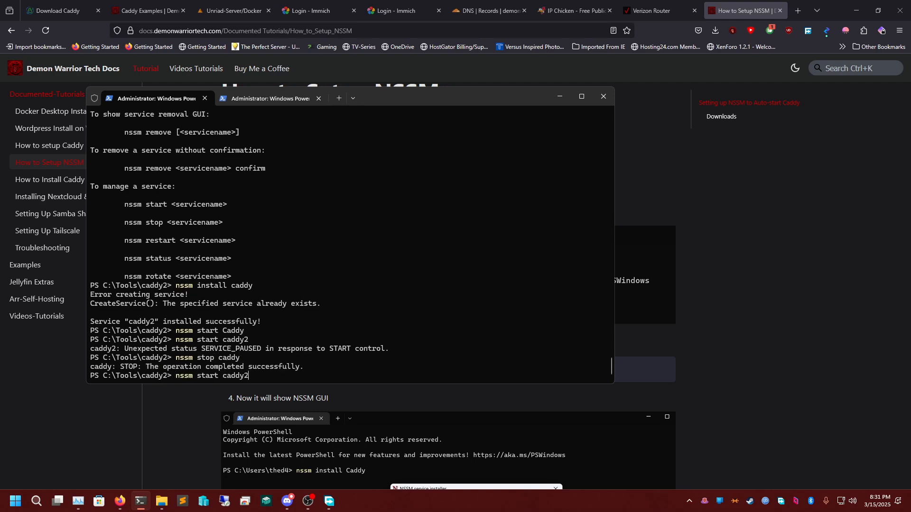
{"action": "key", "text": "Return"}
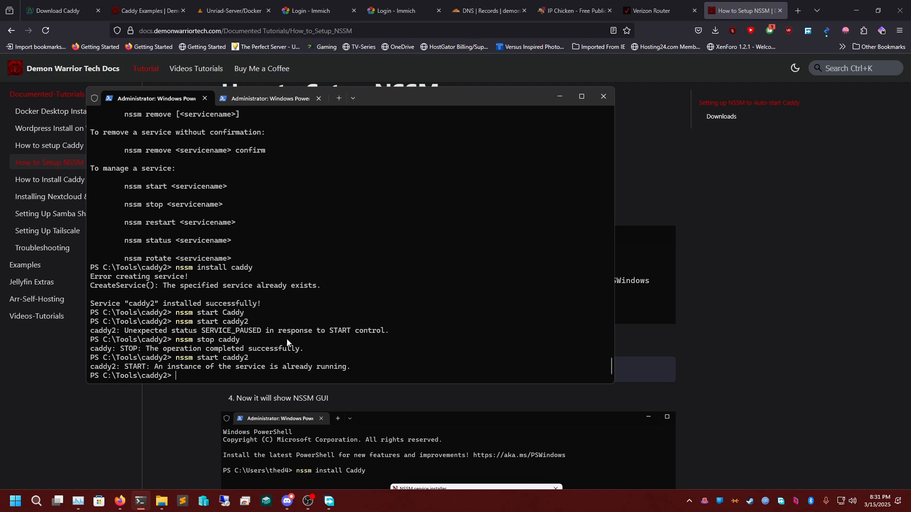
{"action": "double_click", "coordinate": [209, 343]}
- In the second PowerShell session, change the directory to C:/Tools/Caddy2
{"action": "left_click", "coordinate": [260, 99]}
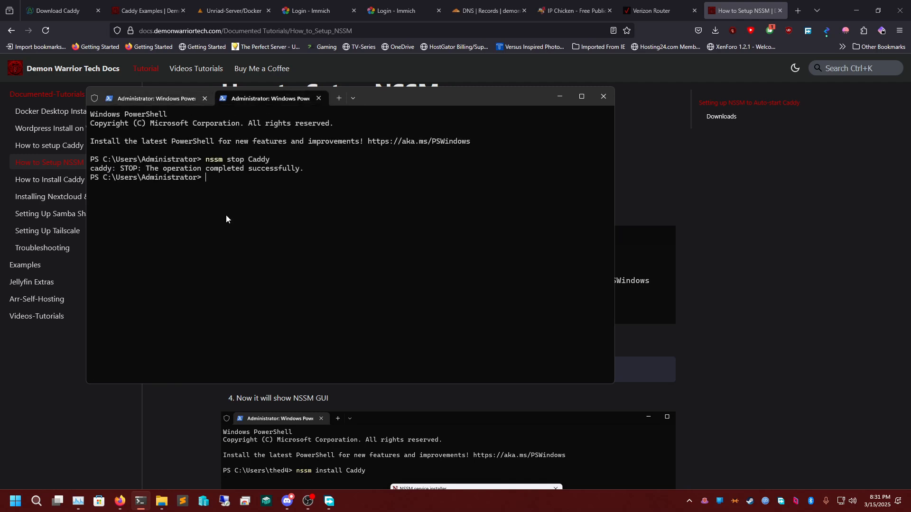
{"action": "type", "text": "cd C:/Tools/CA"}
{"action": "type", "text": "dy"}
{"action": "key", "text": "BackSpace"}
{"action": "key", "text": "BackSpace"}
{"action": "key", "text": "BackSpace"}
{"action": "type", "text": "addy2"}
{"action": "key", "text": "Return"}
- Try to launch Caddy manually with ./caddy run --config Caddyfile
{"action": "type", "text": "nss"}
{"action": "key", "text": "BackSpace"}
{"action": "key", "text": "BackSpace"}
{"action": "type", "text": "cadd"}
{"action": "key", "text": "BackSpace"}
{"action": "key", "text": "BackSpace"}
{"action": "key", "text": "BackSpace"}
{"action": "key", "text": "BackSpace"}
{"action": "type", "text": "./cad"}
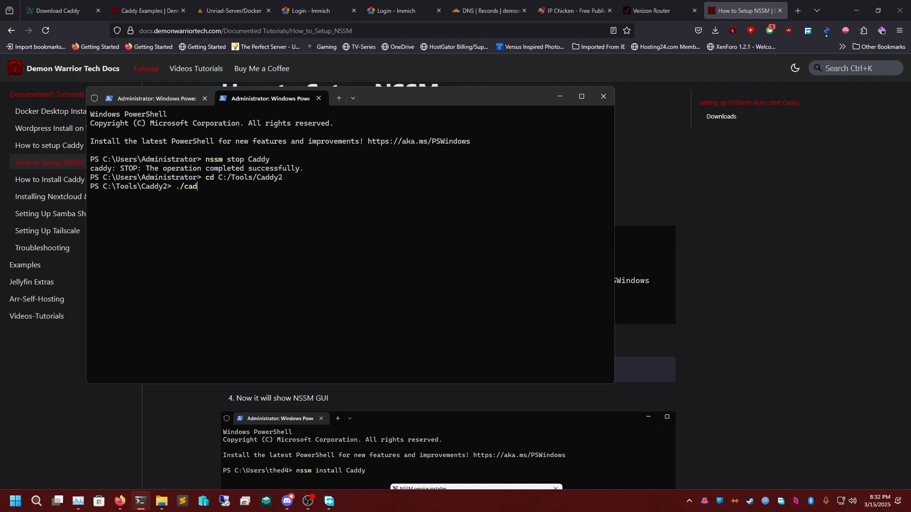
{"action": "type", "text": "dyu run --config Caddyfile"}
{"action": "key", "text": "Return"}
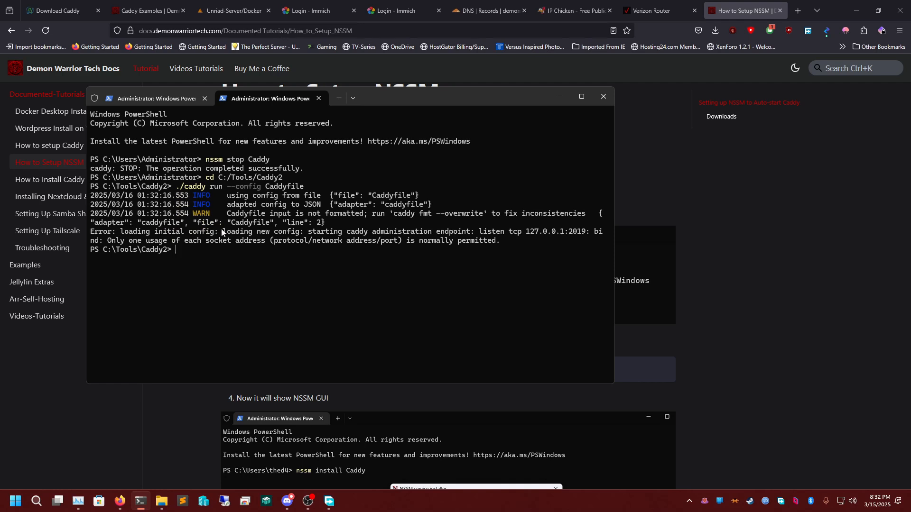
- Compare the nssm start caddy2 output in the first PowerShell session with the manual Caddy run's output
{"action": "key", "text": "ctrl+shift+Tab"}
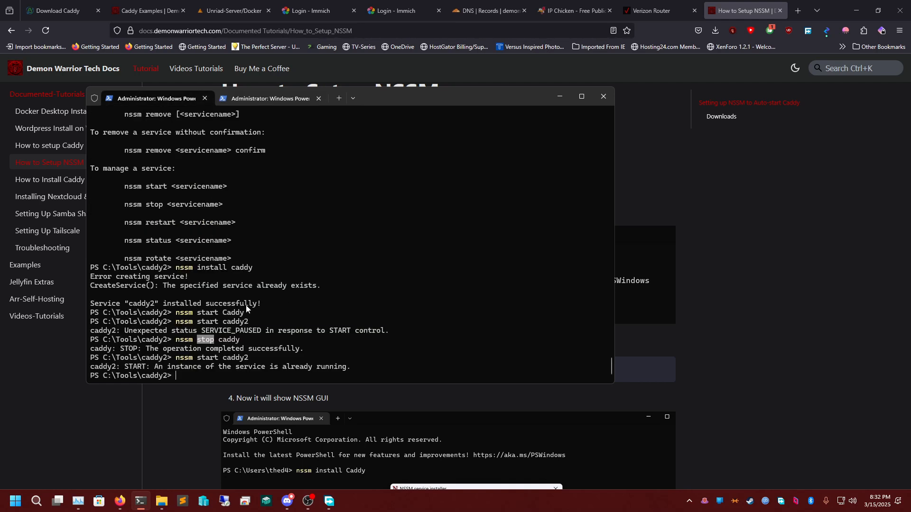
{"action": "double_click", "coordinate": [232, 358]}
{"action": "left_click", "coordinate": [242, 359]}
{"action": "left_click", "coordinate": [261, 101]}
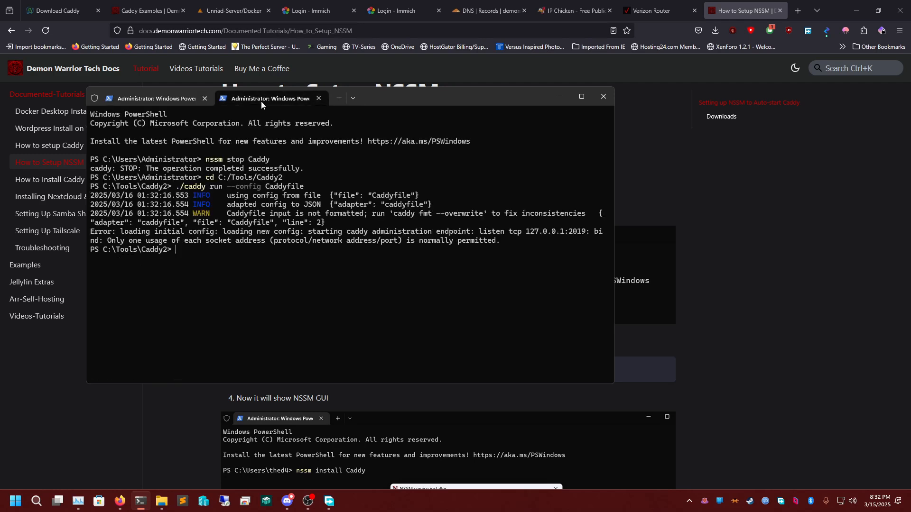
- Switch to Firefox and reload the Immich login page at photos.demonwarriortech.com/auth/login
{"action": "left_click", "coordinate": [646, 94]}
{"action": "left_click", "coordinate": [408, 14]}
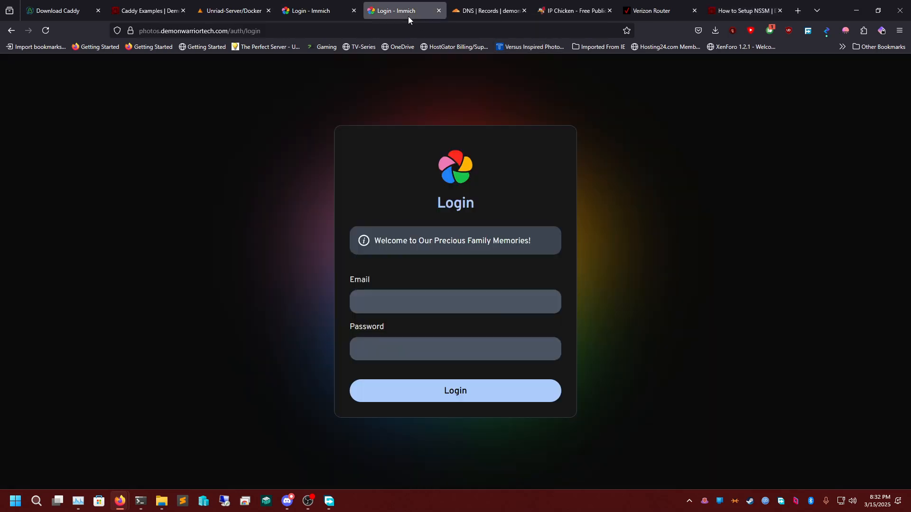
{"action": "left_click", "coordinate": [362, 31]}
{"action": "key", "text": "Return"}
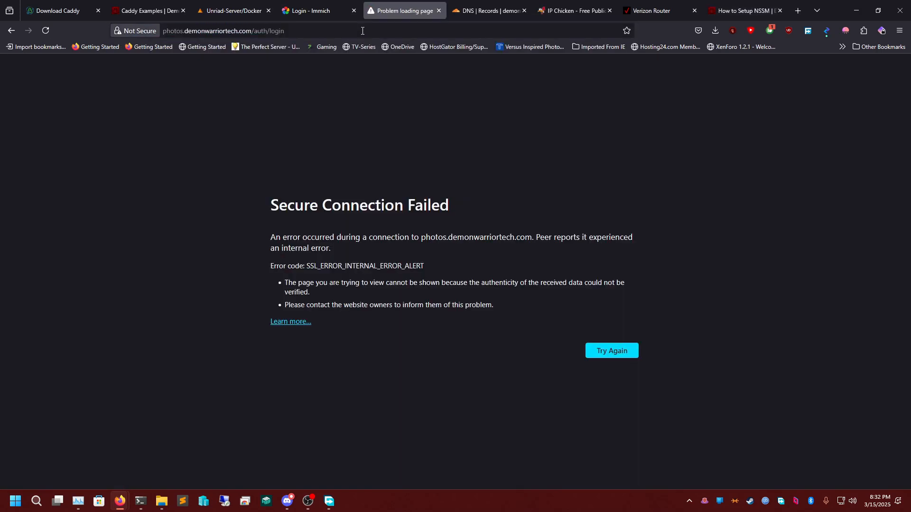
- Remove /auth/login from the address and load photos.demonwarriortech.com
{"action": "left_click", "coordinate": [283, 35]}
{"action": "left_click", "coordinate": [282, 34]}
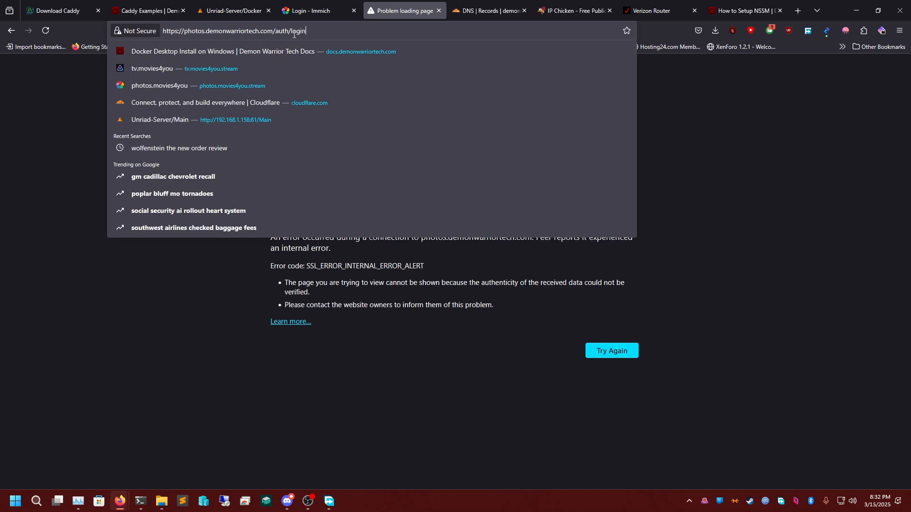
{"action": "key", "text": "BackSpace"}
{"action": "key", "text": "BackSpace"}
{"action": "key", "text": "BackSpace"}
{"action": "key", "text": "BackSpace"}
{"action": "key", "text": "BackSpace"}
{"action": "key", "text": "BackSpace"}
{"action": "key", "text": "BackSpace"}
{"action": "key", "text": "BackSpace"}
{"action": "key", "text": "BackSpace"}
{"action": "key", "text": "BackSpace"}
{"action": "key", "text": "BackSpace"}
{"action": "key", "text": "Return"}
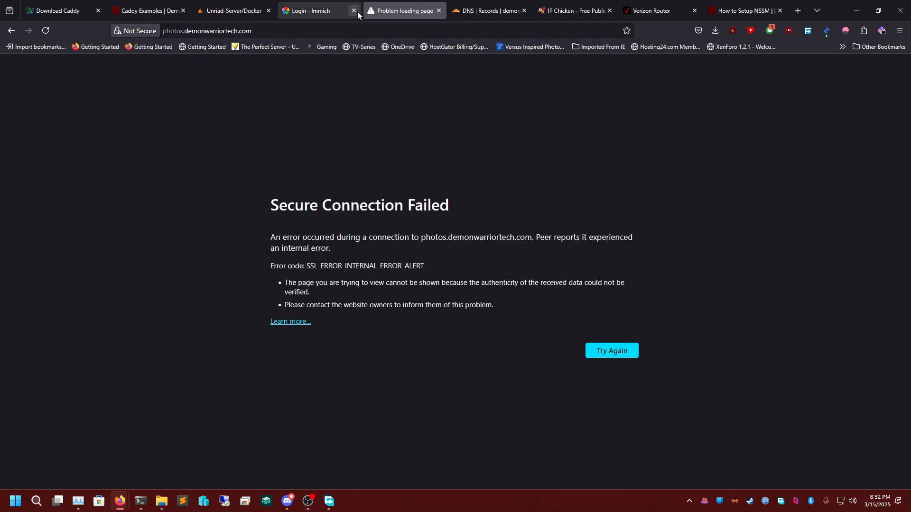
- Return to the first PowerShell session and run nssm start caddy2 once more
{"action": "left_click", "coordinate": [854, 16]}
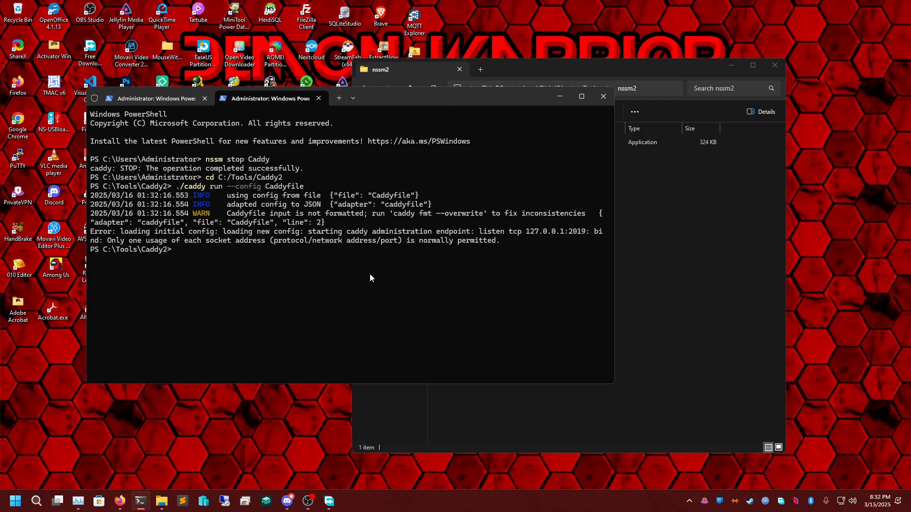
{"action": "key", "text": "ctrl+Tab"}
{"action": "key", "text": "Up"}
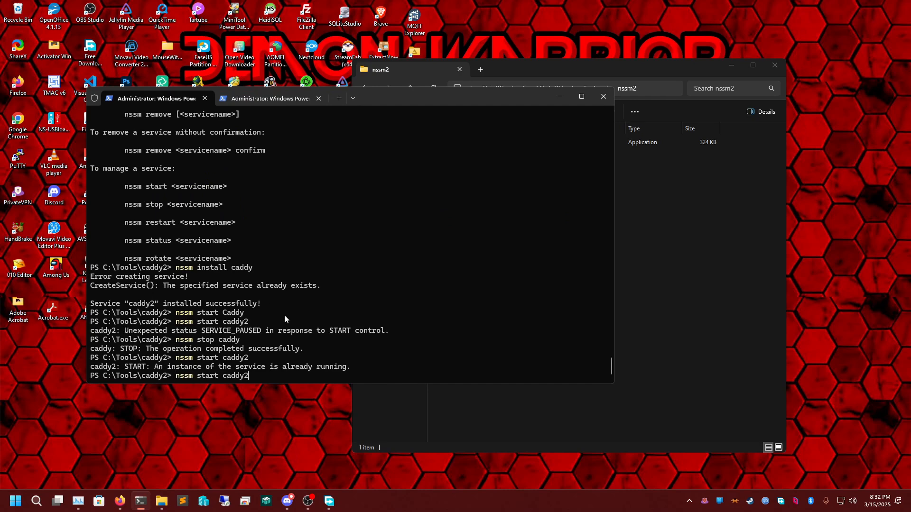
{"action": "key", "text": "Return"}
{"action": "key", "text": "Up"}
{"action": "key", "text": "Up"}
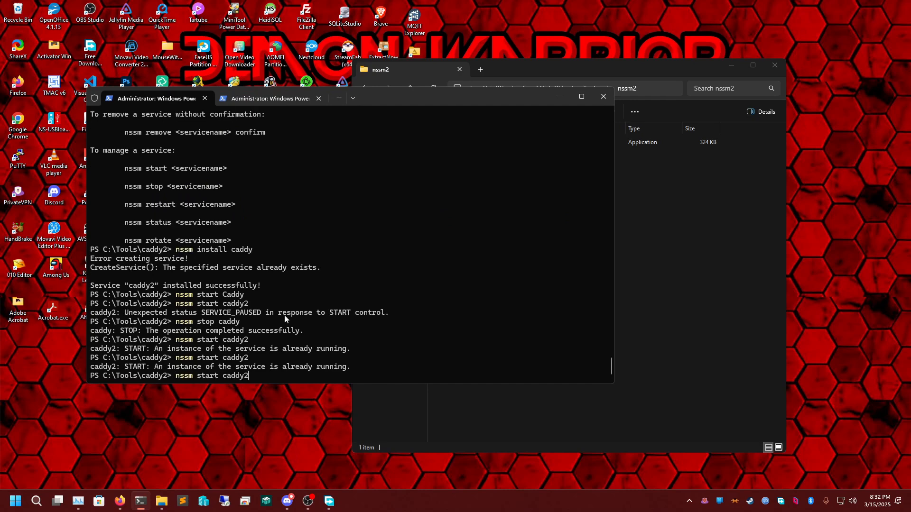
{"action": "key", "text": "Escape"}
- Ping photos.demonwarriortech.com and interrupt the ping after the first reply
{"action": "type", "text": "ping photos.df"}
{"action": "key", "text": "BackSpace"}
{"action": "type", "text": "emomnwnwarriortech.com"}
{"action": "key", "text": "Return"}
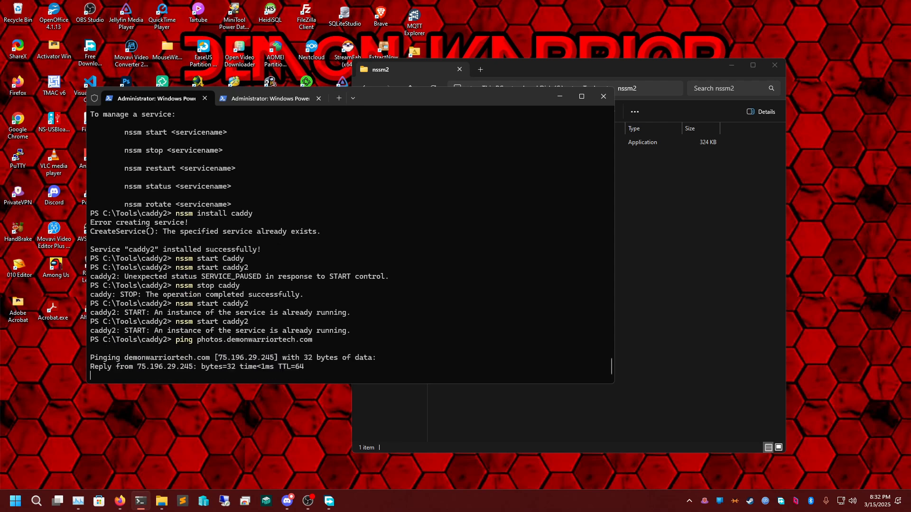
{"action": "key", "text": "ctrl+c"}
- Switch back to the Firefox window with the failed page and load photos.demonwarriortech.com again
{"action": "mouse_move", "coordinate": [119, 501]}
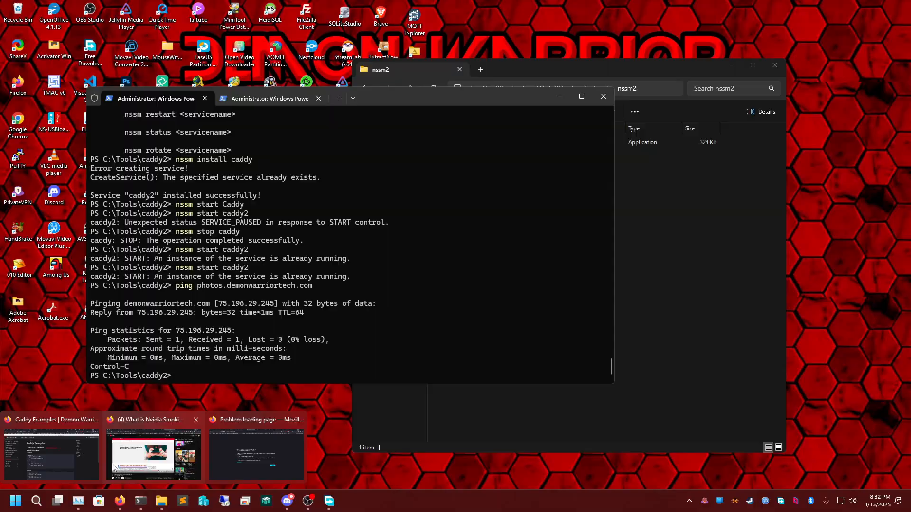
{"action": "left_click", "coordinate": [229, 456]}
{"action": "left_click", "coordinate": [294, 34]}
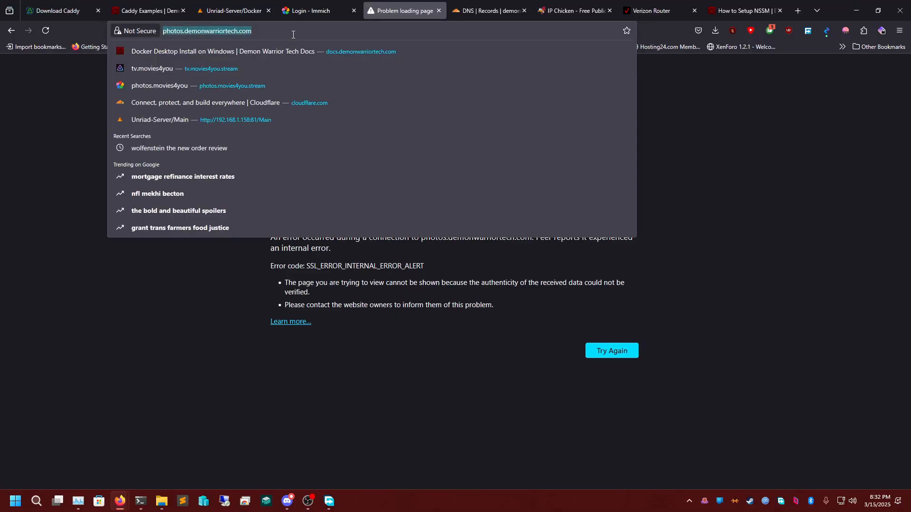
{"action": "key", "text": "Return"}
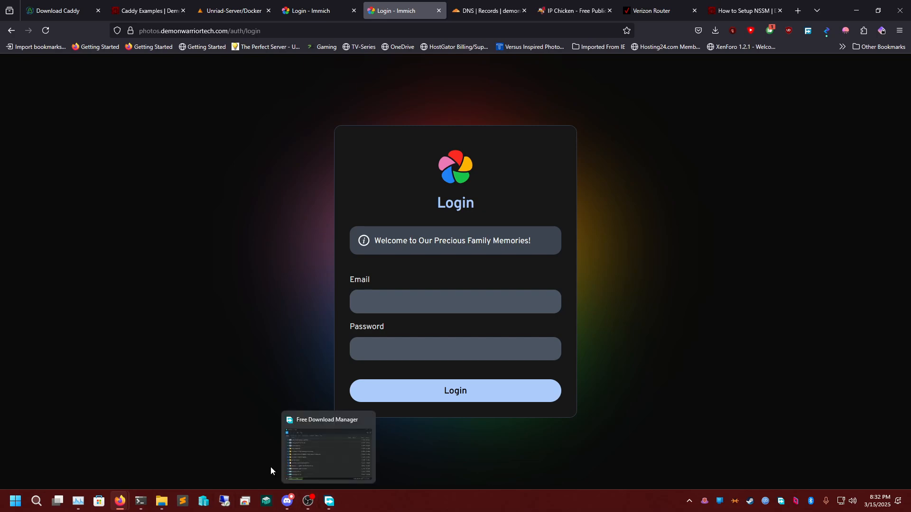
- Return to PowerShell and close the second session used for the manual Caddy run
{"action": "left_click", "coordinate": [857, 10]}
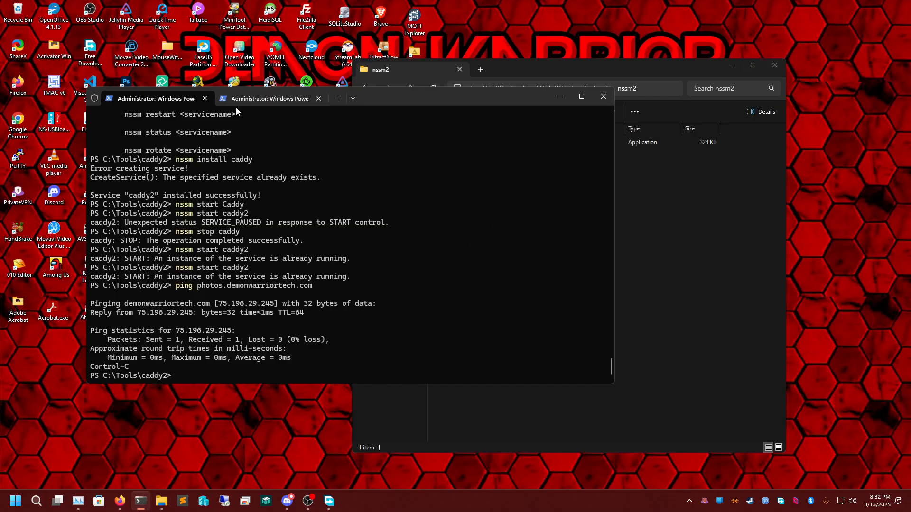
{"action": "left_click", "coordinate": [249, 100]}
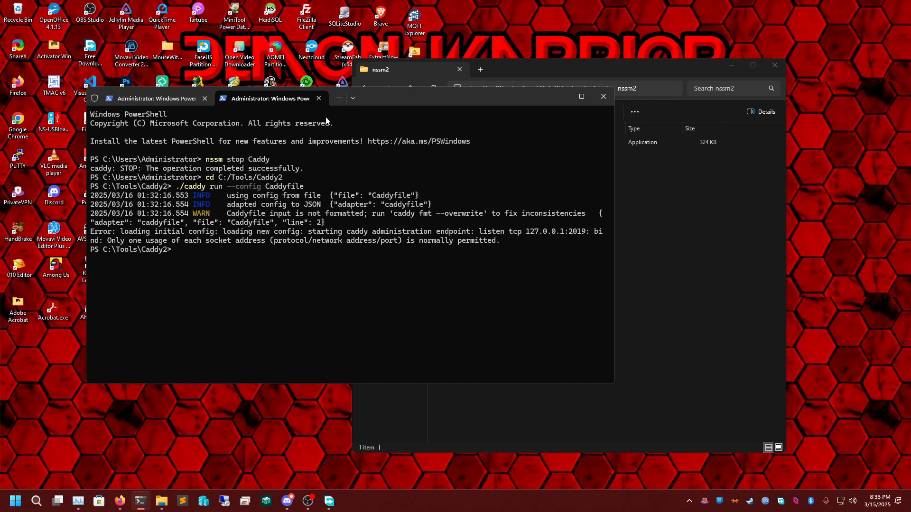
{"action": "left_click", "coordinate": [318, 99]}
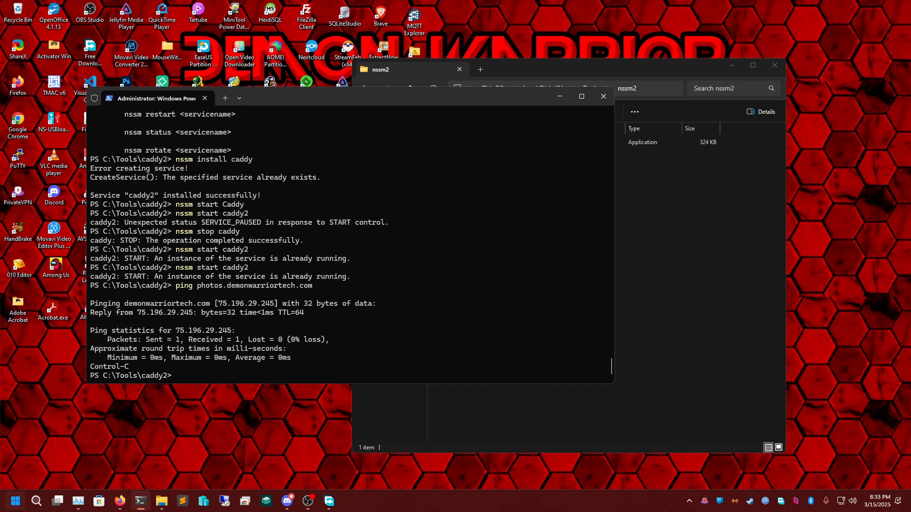
- Open the Windows Services console, maximize it, and select the caddy2 service
{"action": "left_click", "coordinate": [10, 507]}
{"action": "type", "text": "servi"}
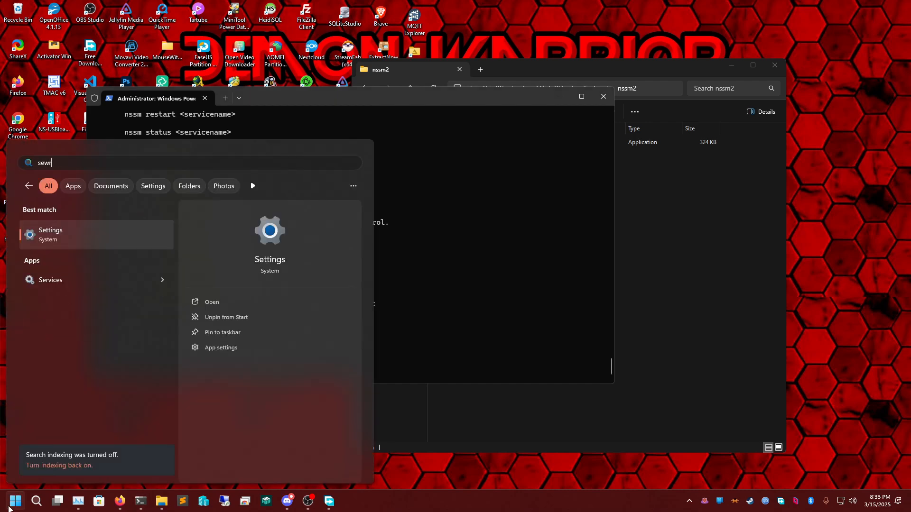
{"action": "key", "text": "Return"}
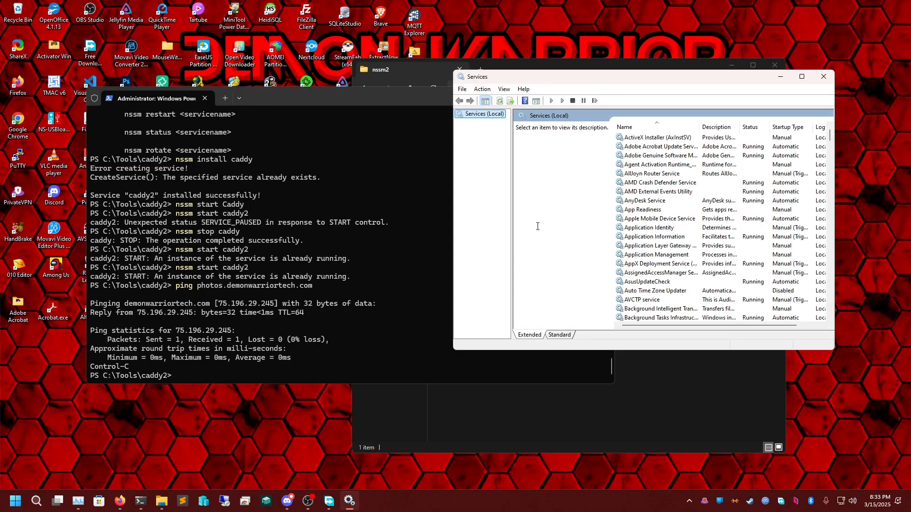
{"action": "double_click", "coordinate": [589, 78]}
{"action": "left_click", "coordinate": [381, 138]}
{"action": "type", "text": "caddy"}
{"action": "key", "text": "Down"}
{"action": "key", "text": "Down"}
{"action": "key", "text": "Down"}
{"action": "left_click", "coordinate": [185, 371]}
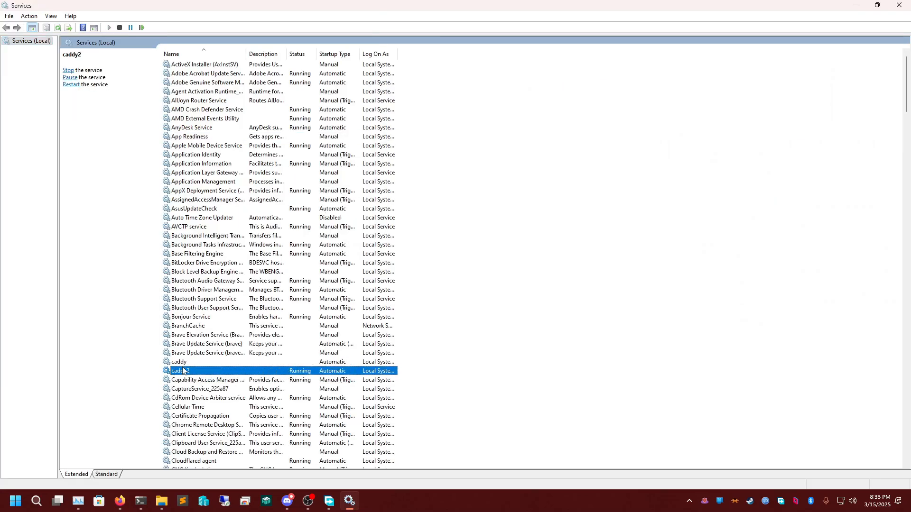
- Check the startup type in the caddy2 service's properties, then close the Services console
{"action": "right_click", "coordinate": [306, 372]}
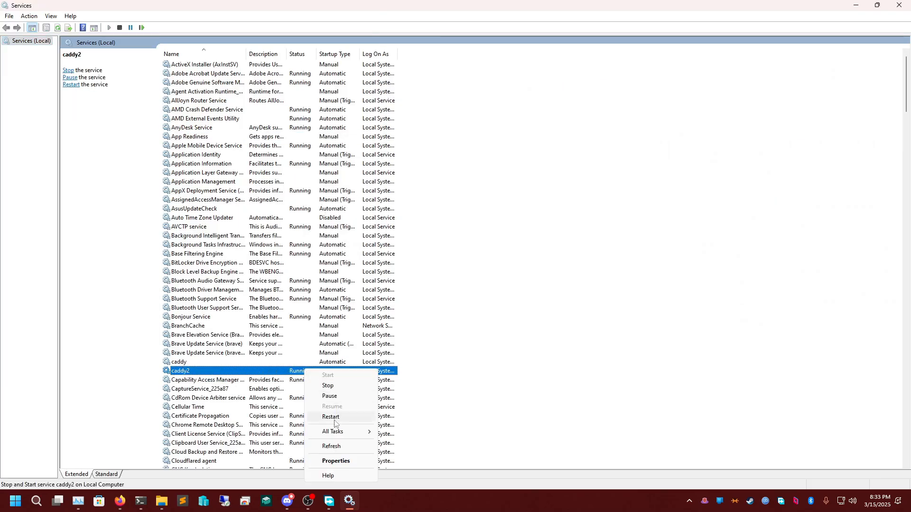
{"action": "left_click", "coordinate": [330, 461]}
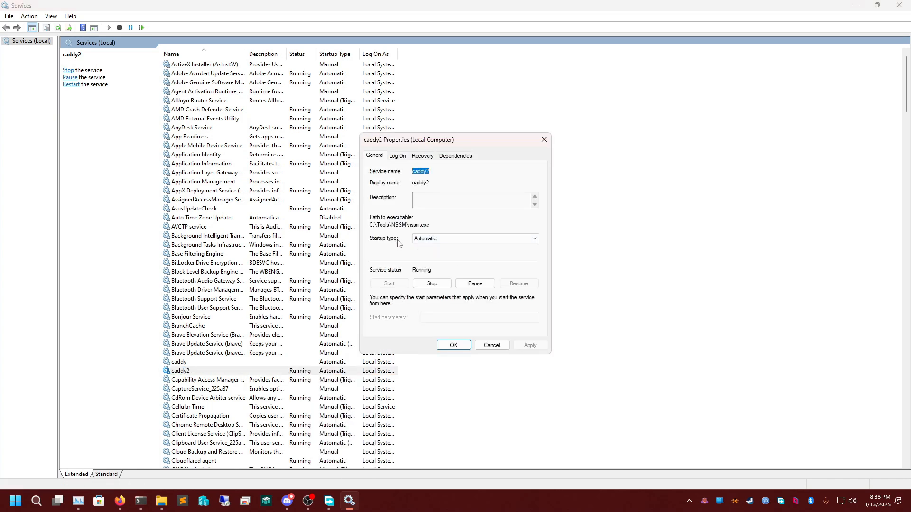
{"action": "left_click", "coordinate": [496, 346]}
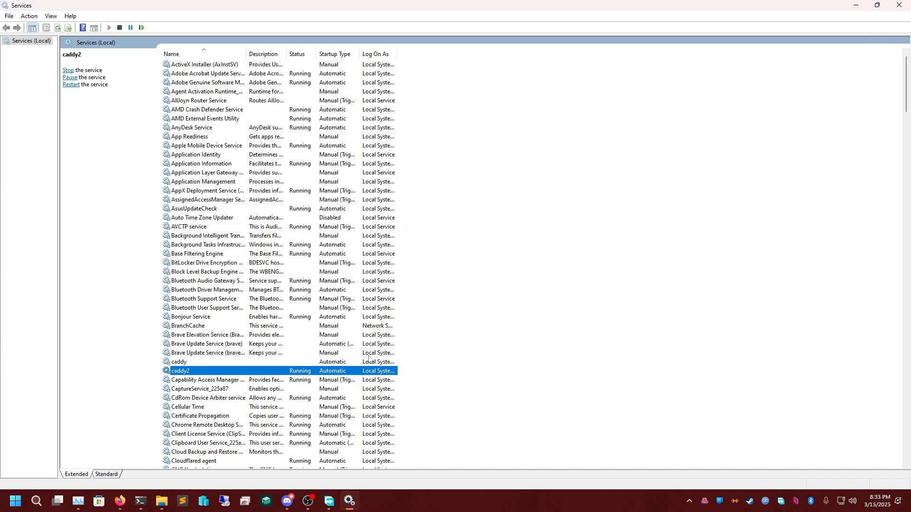
{"action": "left_click", "coordinate": [899, 5]}
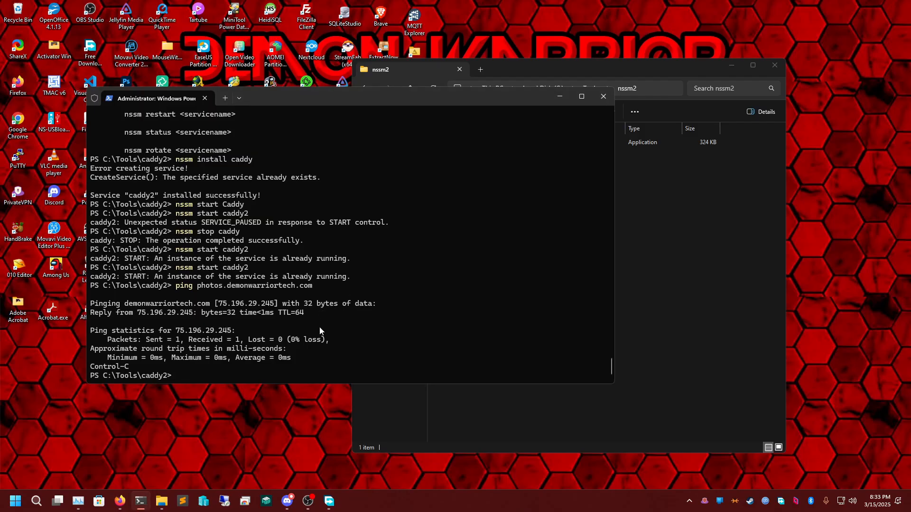
- Run nssm remove Caddy2 and confirm the removal of the service
{"action": "type", "text": "cadd"}
{"action": "key", "text": "BackSpace"}
{"action": "key", "text": "BackSpace"}
{"action": "key", "text": "BackSpace"}
{"action": "key", "text": "BackSpace"}
{"action": "type", "text": "nssm remove Caddy2"}
{"action": "key", "text": "Return"}
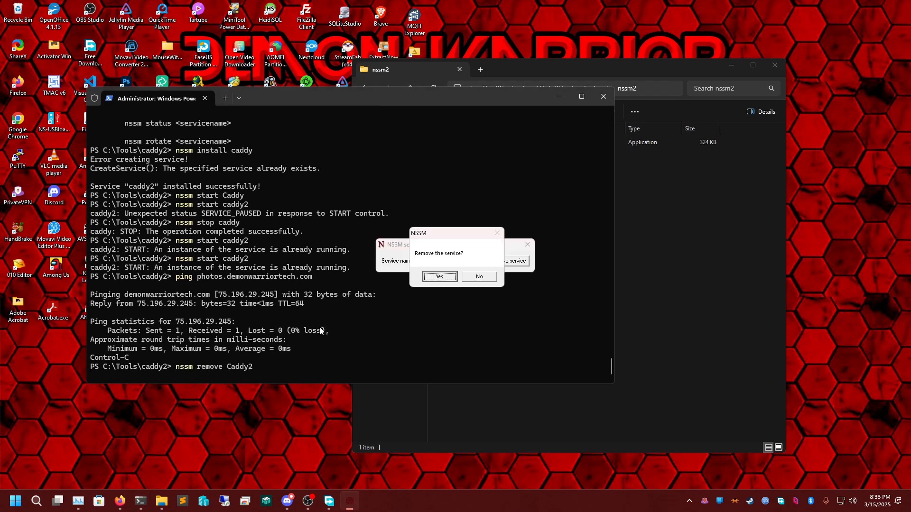
{"action": "key", "text": "Return"}
{"action": "key", "text": "Return"}
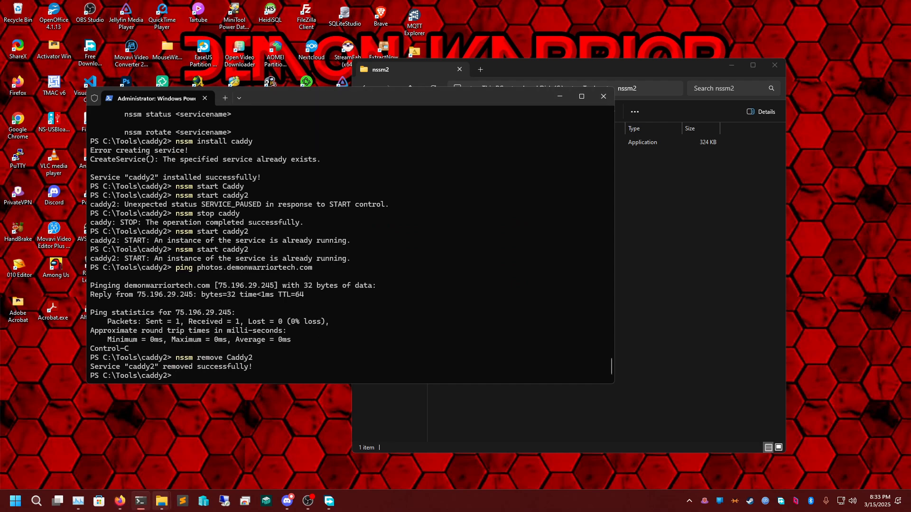
- Switch to Firefox and reload the Immich login page, then load photos.demonwarriortech.com without the /auth/login path
{"action": "mouse_move", "coordinate": [120, 501]}
{"action": "left_click", "coordinate": [256, 449]}
{"action": "left_click", "coordinate": [285, 28]}
{"action": "key", "text": "Return"}
{"action": "left_click", "coordinate": [263, 37]}
{"action": "key", "text": "Return"}
{"action": "left_click", "coordinate": [298, 27]}
{"action": "left_click", "coordinate": [298, 28]}
{"action": "key", "text": "BackSpace"}
{"action": "key", "text": "BackSpace"}
{"action": "key", "text": "BackSpace"}
{"action": "key", "text": "BackSpace"}
{"action": "key", "text": "BackSpace"}
{"action": "key", "text": "BackSpace"}
{"action": "key", "text": "BackSpace"}
{"action": "key", "text": "BackSpace"}
{"action": "key", "text": "BackSpace"}
{"action": "key", "text": "BackSpace"}
{"action": "key", "text": "BackSpace"}
{"action": "key", "text": "Return"}
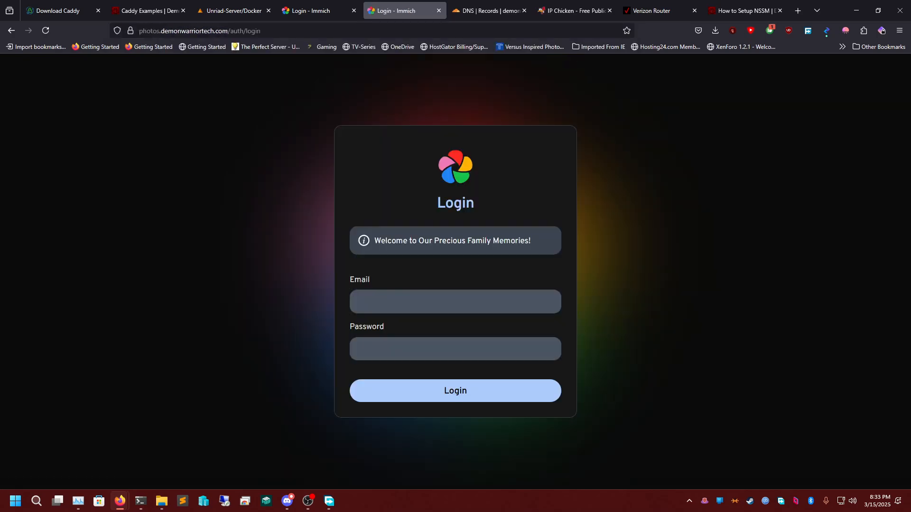
- Minimize Firefox and run nssm start caddy in the PowerShell window
{"action": "left_click", "coordinate": [856, 10]}
{"action": "key", "text": "Up"}
{"action": "key", "text": "Up"}
{"action": "key", "text": "Up"}
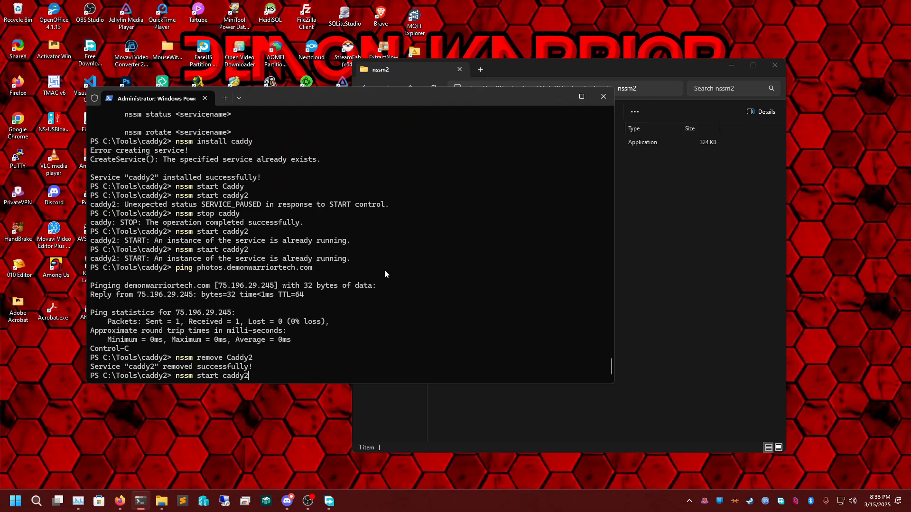
{"action": "key", "text": "BackSpace"}
{"action": "key", "text": "Return"}
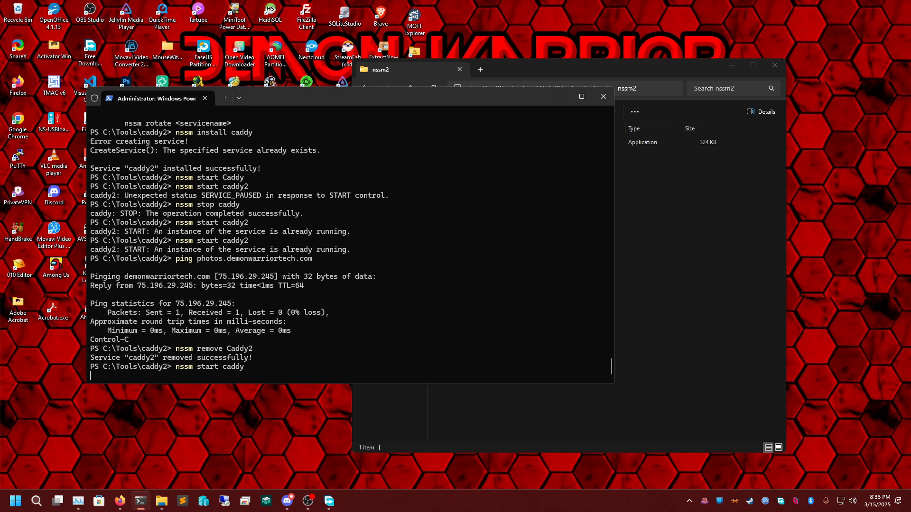
- Run nssm stop caddy2 to stop the second Caddy service
{"action": "key", "text": "Up"}
{"action": "key", "text": "Delete"}
{"action": "key", "text": "BackSpace"}
{"action": "key", "text": "BackSpace"}
{"action": "type", "text": "op"}
{"action": "key", "text": "Right"}
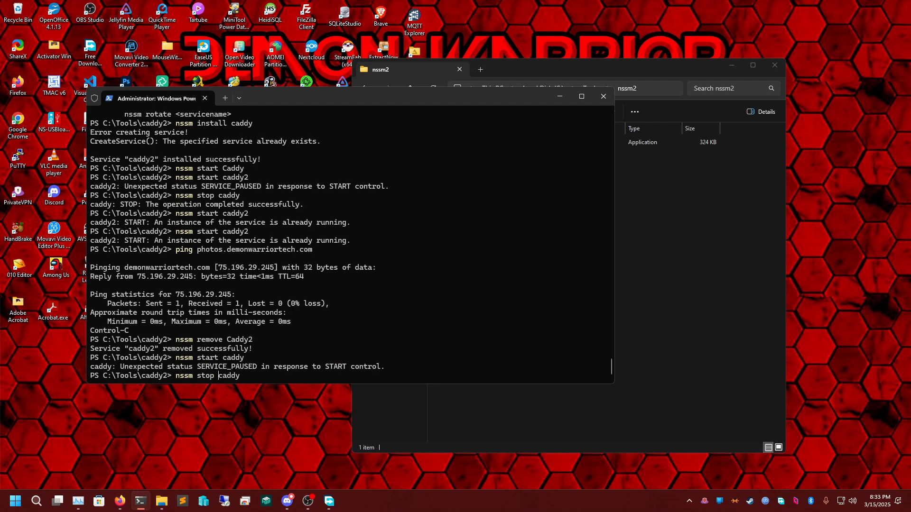
{"action": "type", "text": "2"}
{"action": "key", "text": "Return"}
- Try to remove the service with nssm remove caddy2, retry the removal in the NSSM dialog, and close the dialog
{"action": "key", "text": "Up"}
{"action": "key", "text": "BackSpace"}
{"action": "key", "text": "BackSpace"}
{"action": "key", "text": "BackSpace"}
{"action": "key", "text": "BackSpace"}
{"action": "type", "text": "rem"}
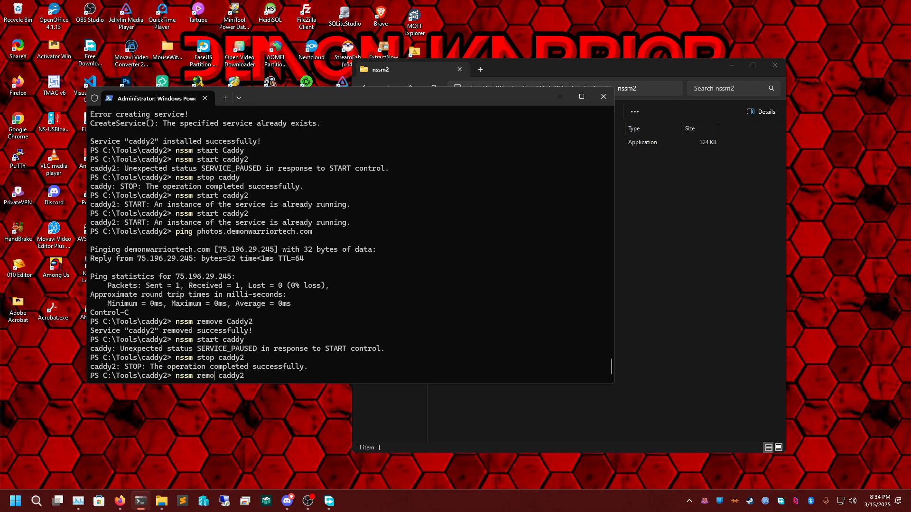
{"action": "type", "text": "ove"}
{"action": "key", "text": "Return"}
{"action": "key", "text": "Return"}
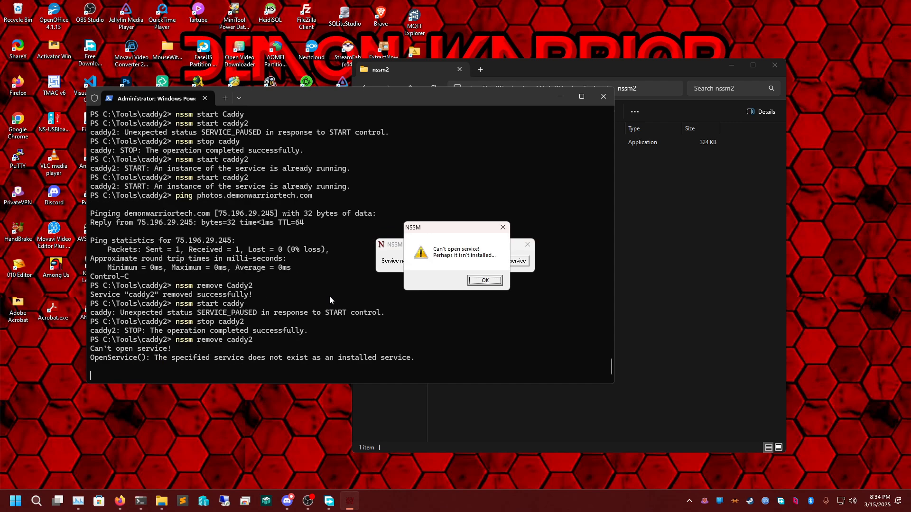
{"action": "key", "text": "Return"}
{"action": "left_click", "coordinate": [522, 262]}
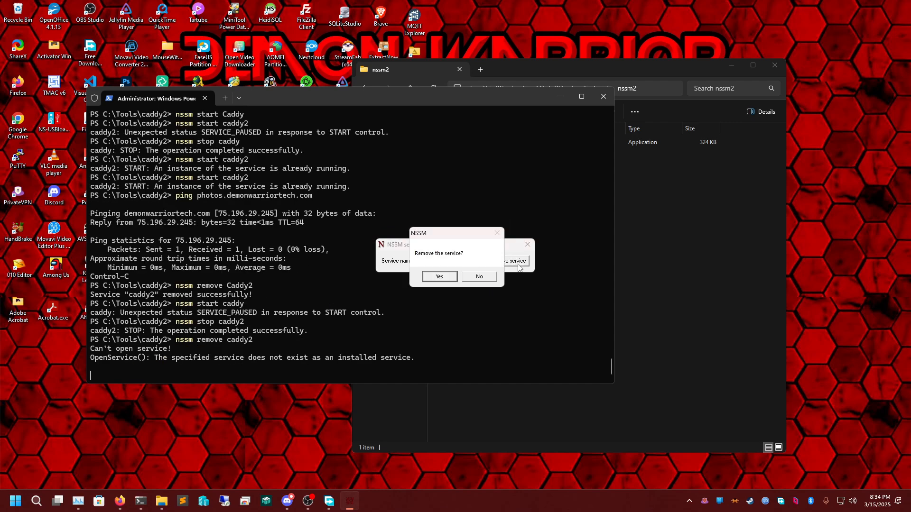
{"action": "left_click", "coordinate": [451, 276]}
{"action": "left_click", "coordinate": [481, 278]}
{"action": "left_click", "coordinate": [527, 245]}
- Rerun the earlier nssm start caddy command in PowerShell
{"action": "left_click_drag", "start_coordinate": [386, 304], "coordinate": [385, 309]}
{"action": "key", "text": "Up"}
{"action": "key", "text": "Up"}
{"action": "key", "text": "Up"}
{"action": "key", "text": "Return"}
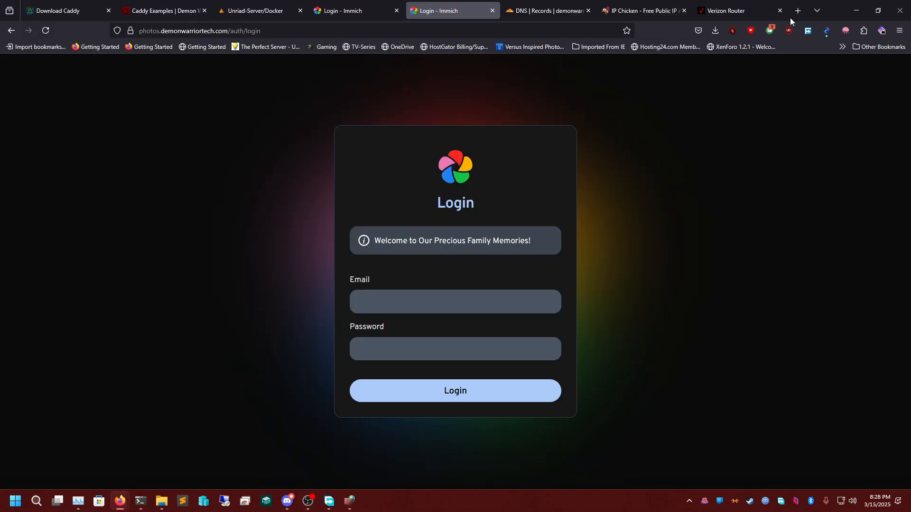
- Minimize Firefox, the PowerShell window, and the caddy2 folder window to clear the desktop
{"action": "left_click", "coordinate": [857, 10]}
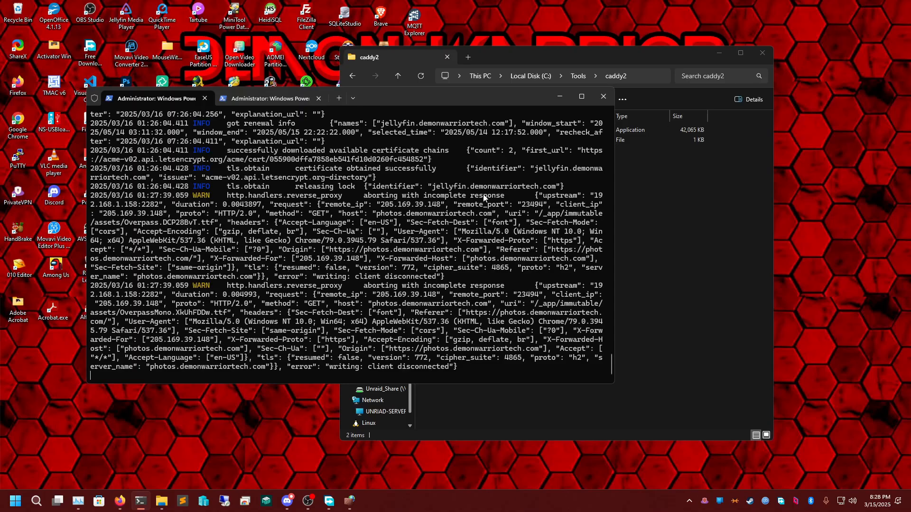
{"action": "left_click", "coordinate": [560, 96]}
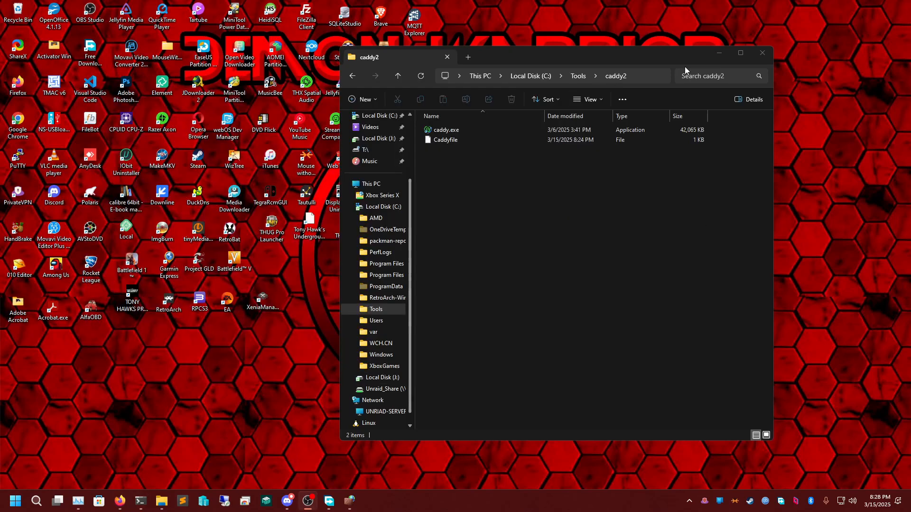
{"action": "left_click", "coordinate": [719, 53]}
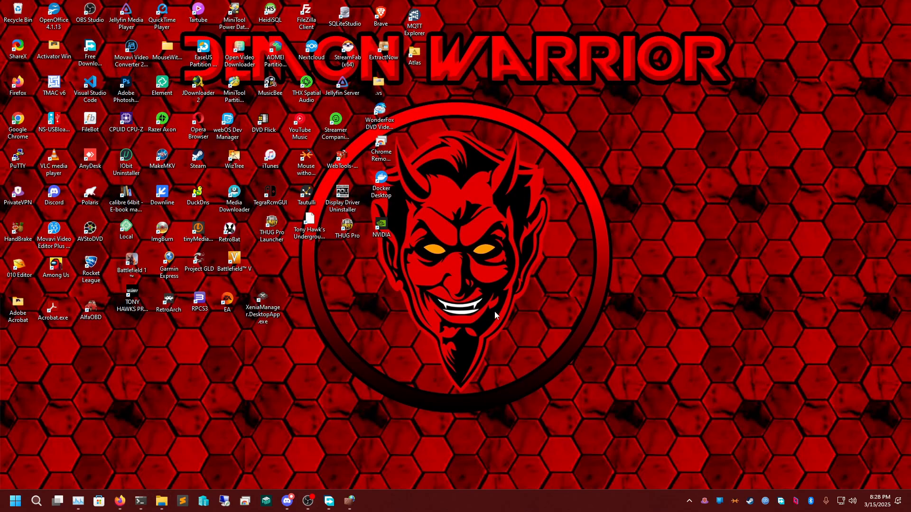